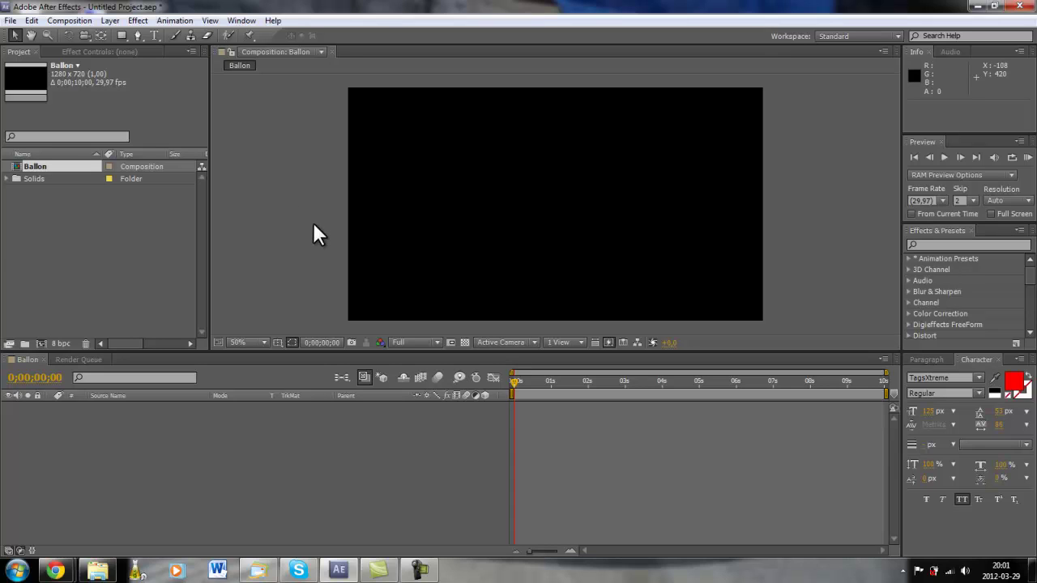
Create a new composition named Tuto with the HDV/HDTV 720 29.97 preset and a 10-second duration.
key("ctrl+k")
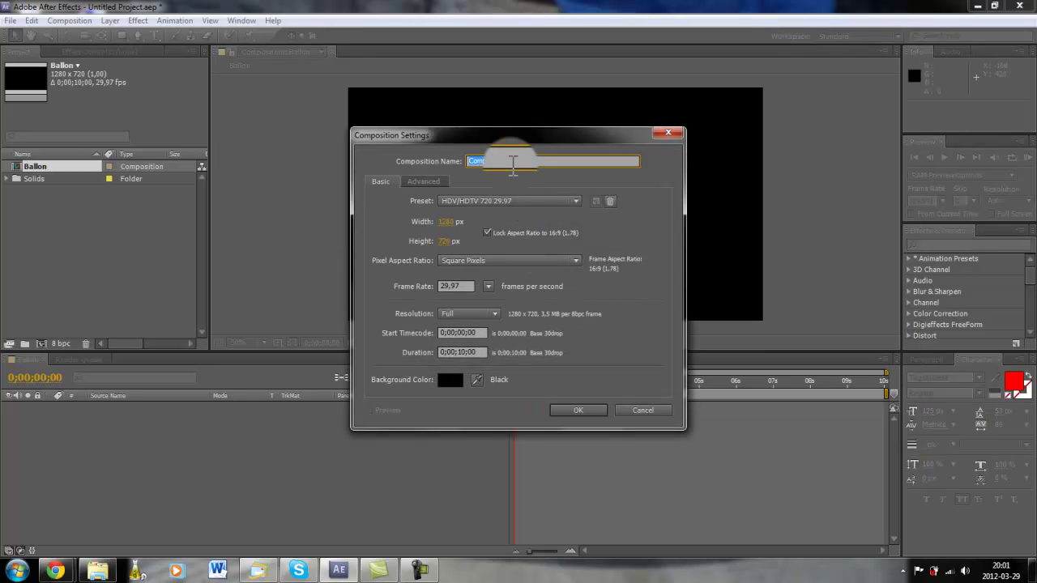
type("Tuto")
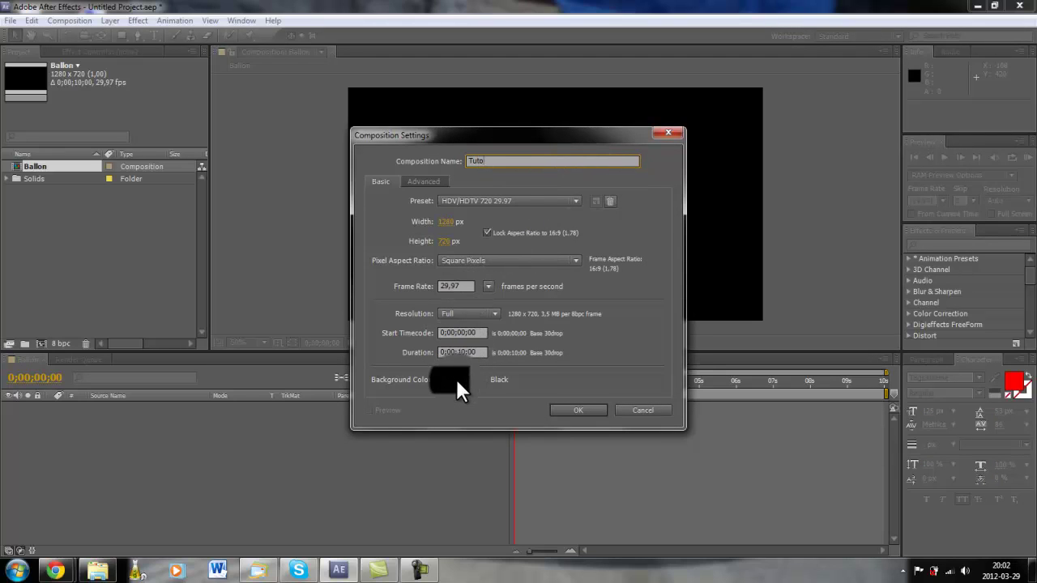
left_click(578, 411)
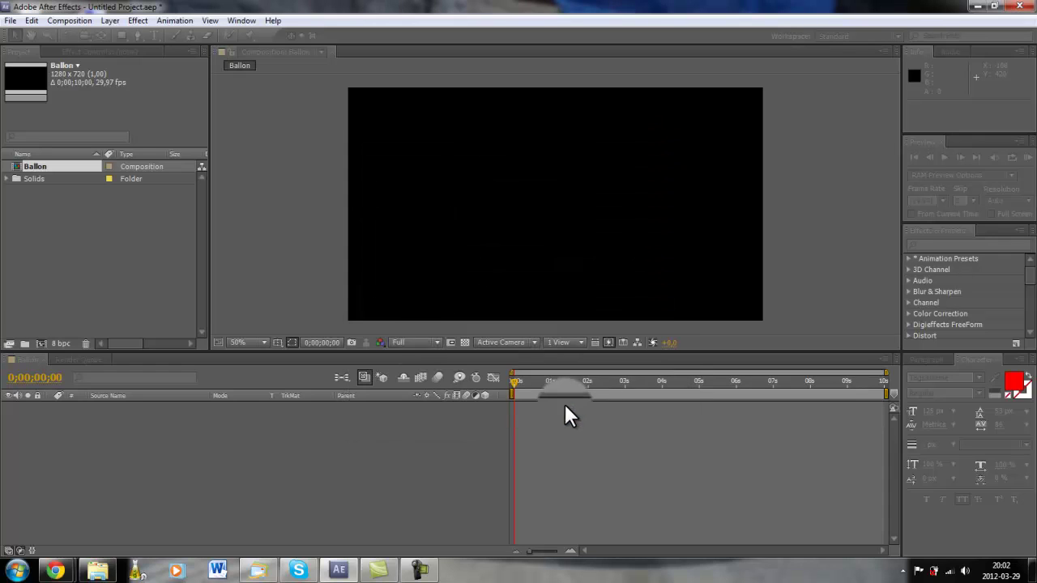
left_click(137, 20)
left_click(316, 239)
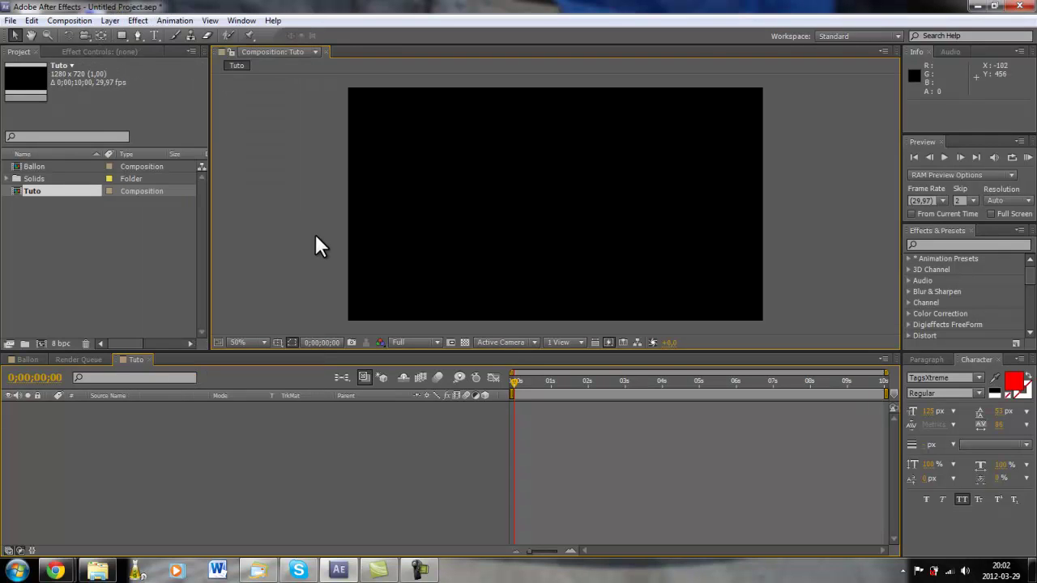
Start a new solid layer for the Tuto composition with a size of 200 × 200 px.
left_click(111, 20)
mouse_move(128, 36)
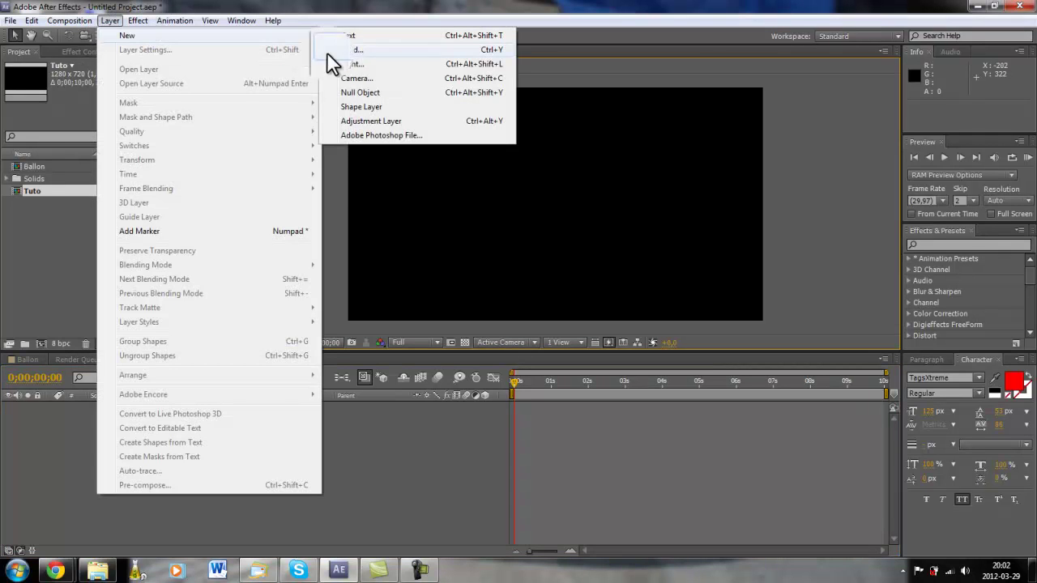
left_click(359, 50)
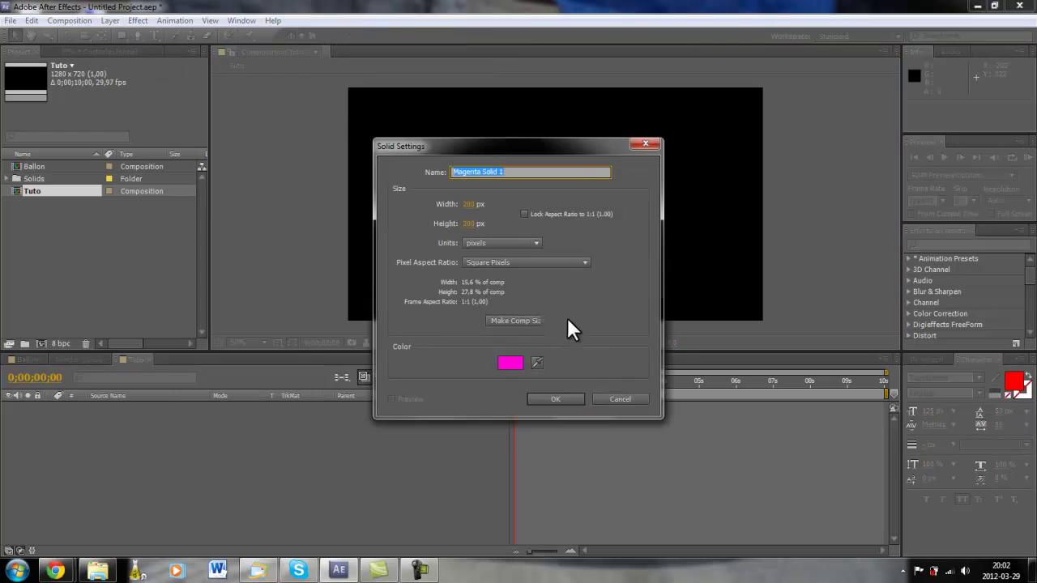
left_click_drag(547, 149, 862, 141)
left_click(782, 198)
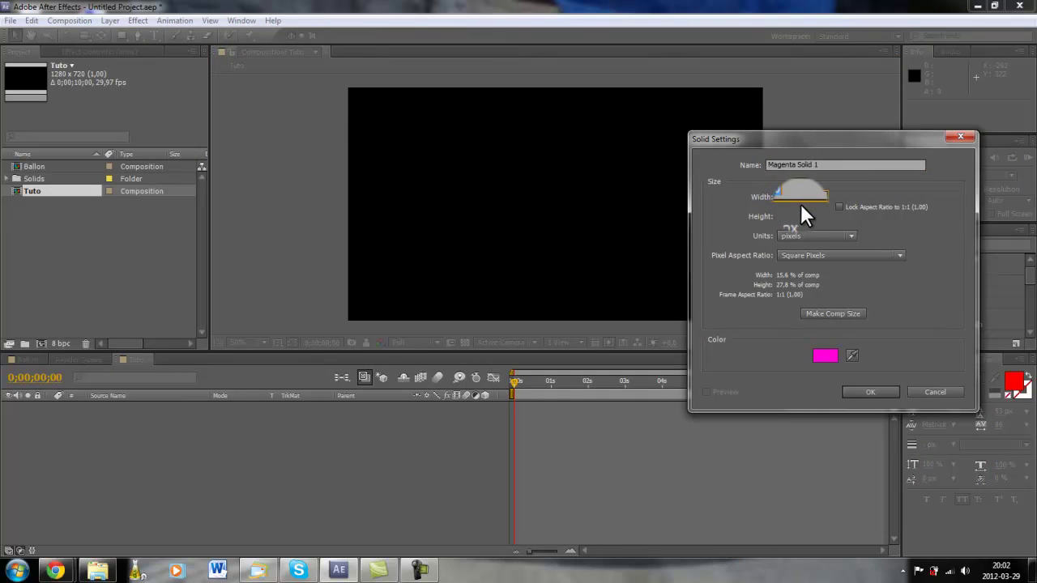
type("200")
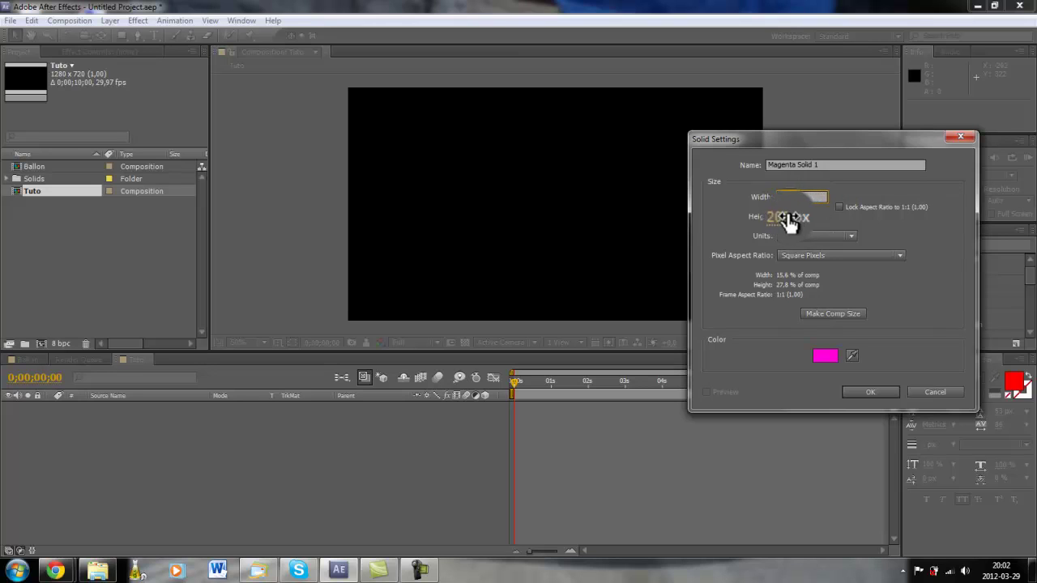
key("Tab")
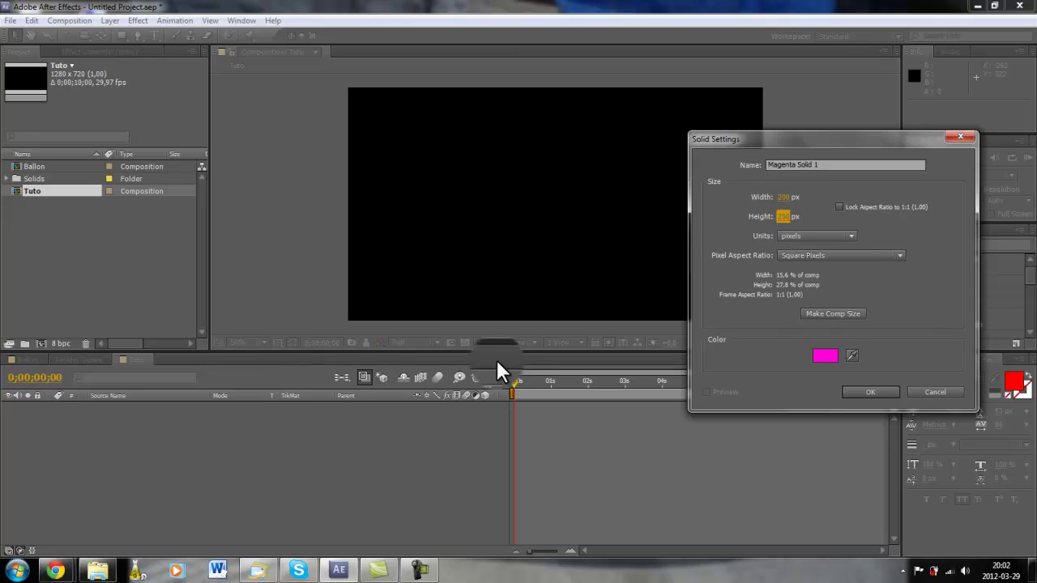
Name the new solid Carré.
left_click(823, 164)
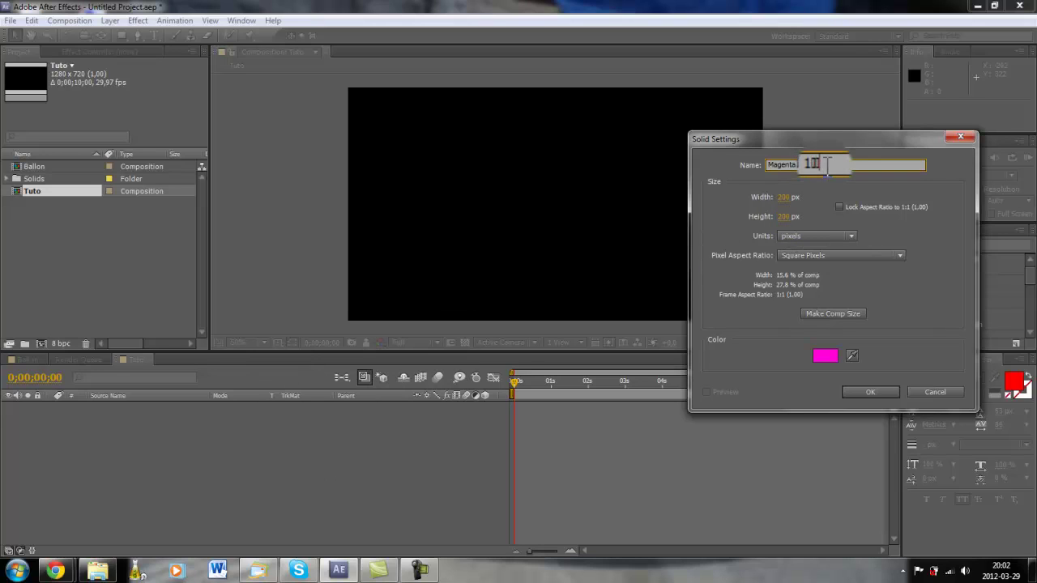
key("BackSpace")
key("BackSpace")
key("BackSpace")
key("BackSpace")
key("BackSpace")
key("BackSpace")
key("BackSpace")
key("BackSpace")
key("BackSpace")
key("BackSpace")
key("BackSpace")
key("BackSpace")
key("BackSpace")
key("BackSpace")
key("BackSpace")
type("Carré")
Give the solid a hot pink colour (RGB 255, 0, 174) and create the layer.
left_click(828, 355)
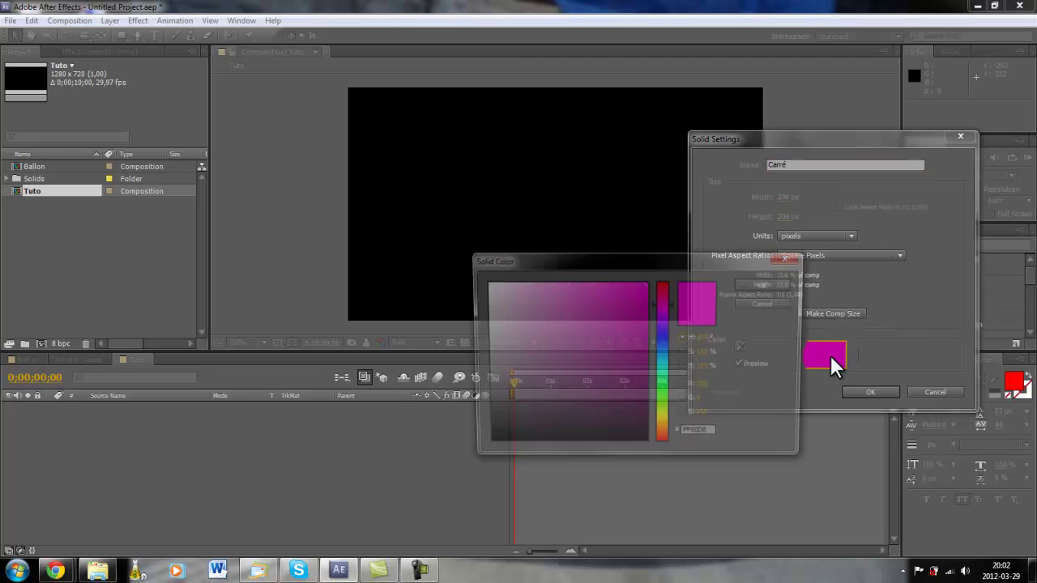
left_click_drag(666, 307, 676, 298)
left_click(767, 285)
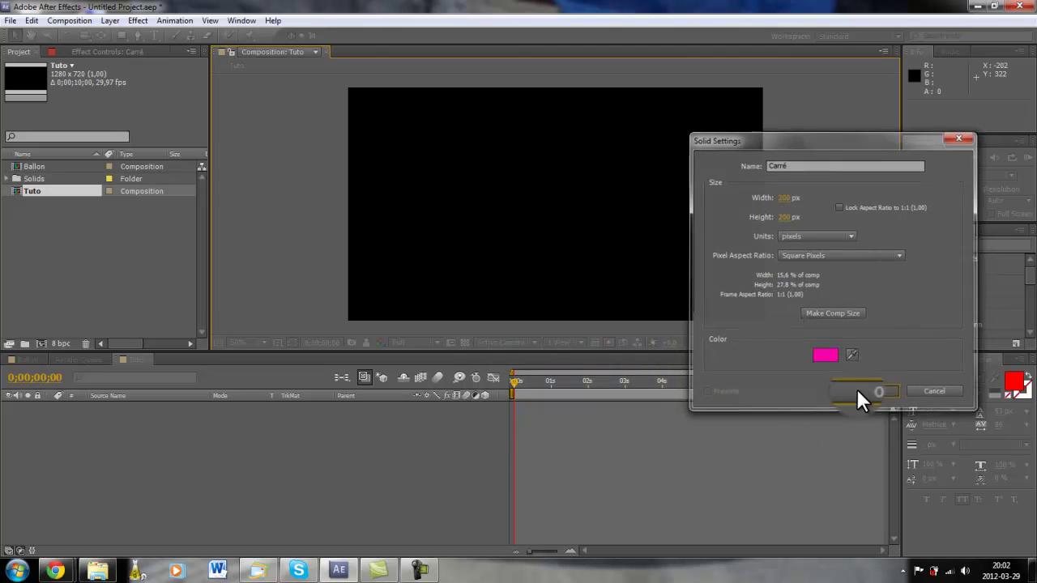
left_click(857, 389)
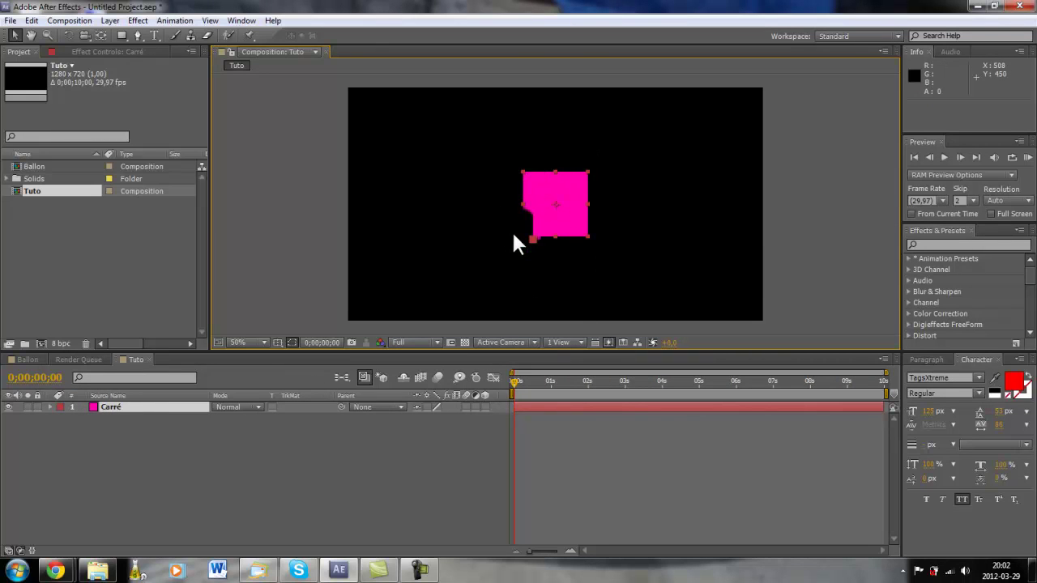
left_click(181, 23)
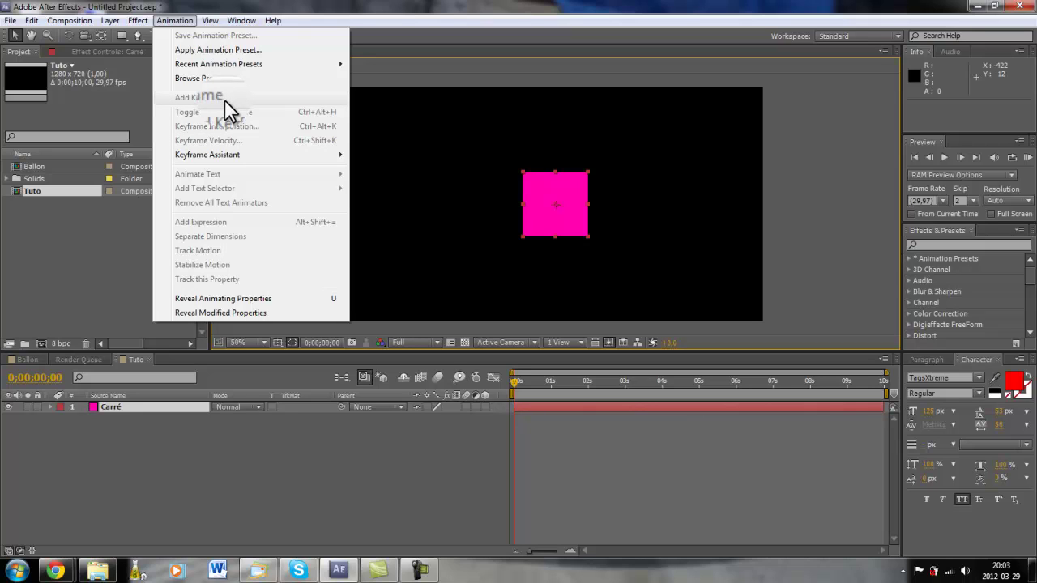
left_click(247, 480)
left_click(248, 480)
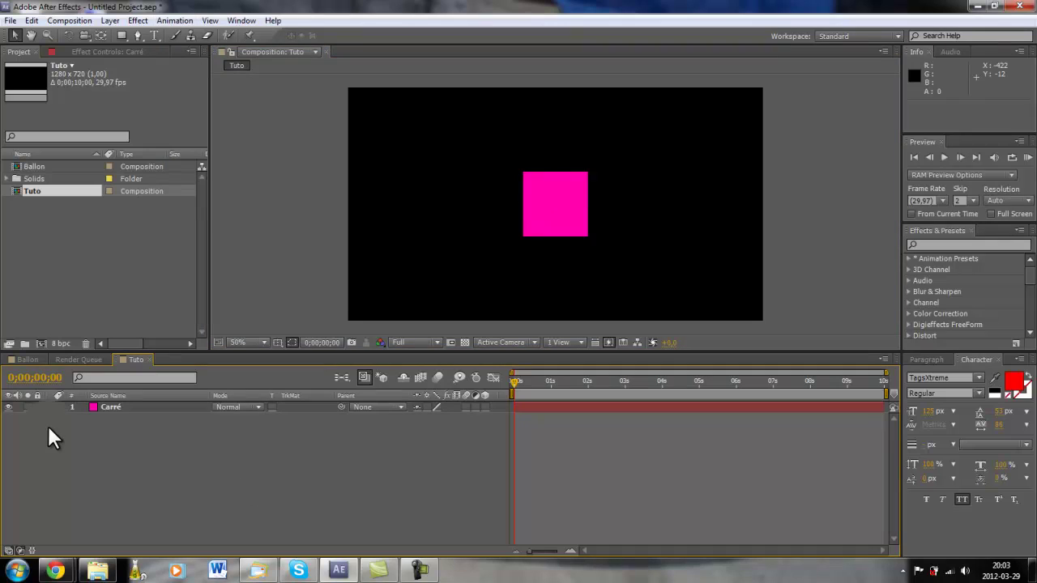
Expand the Carré layer to show all of its Transform properties.
left_click(50, 406)
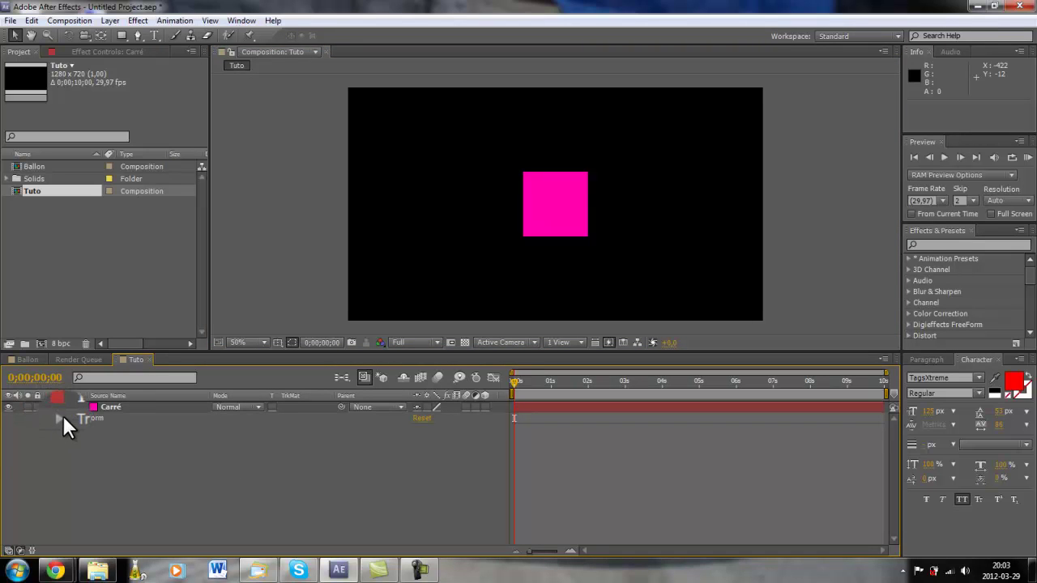
left_click(61, 417)
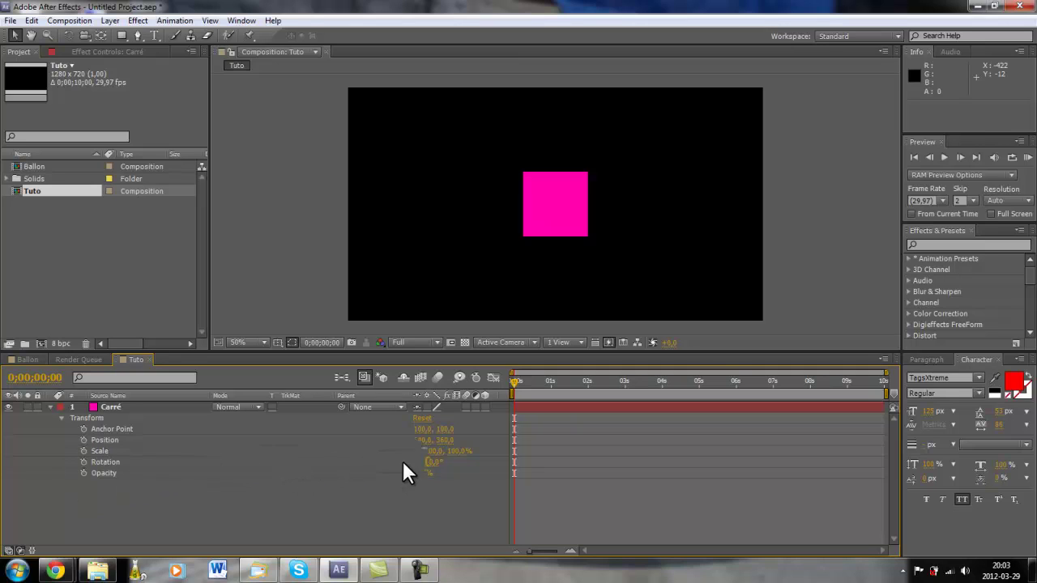
left_click(84, 471)
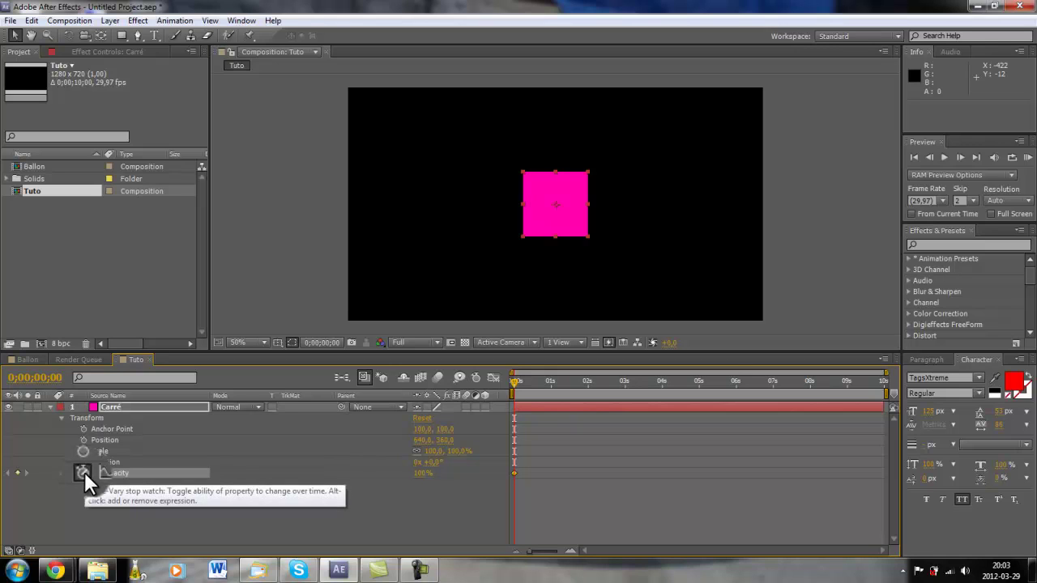
left_click(84, 471)
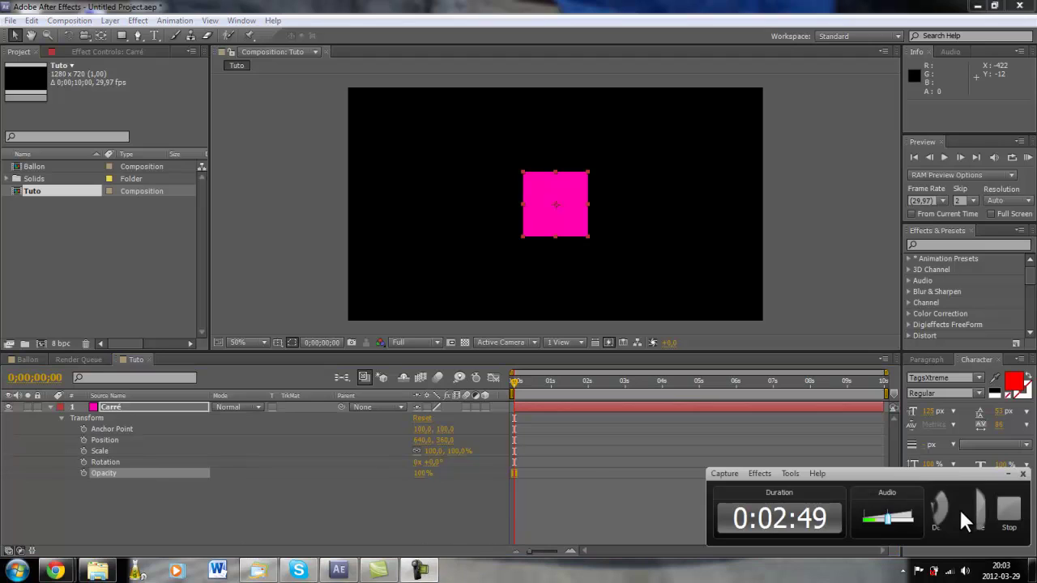
left_click(958, 507)
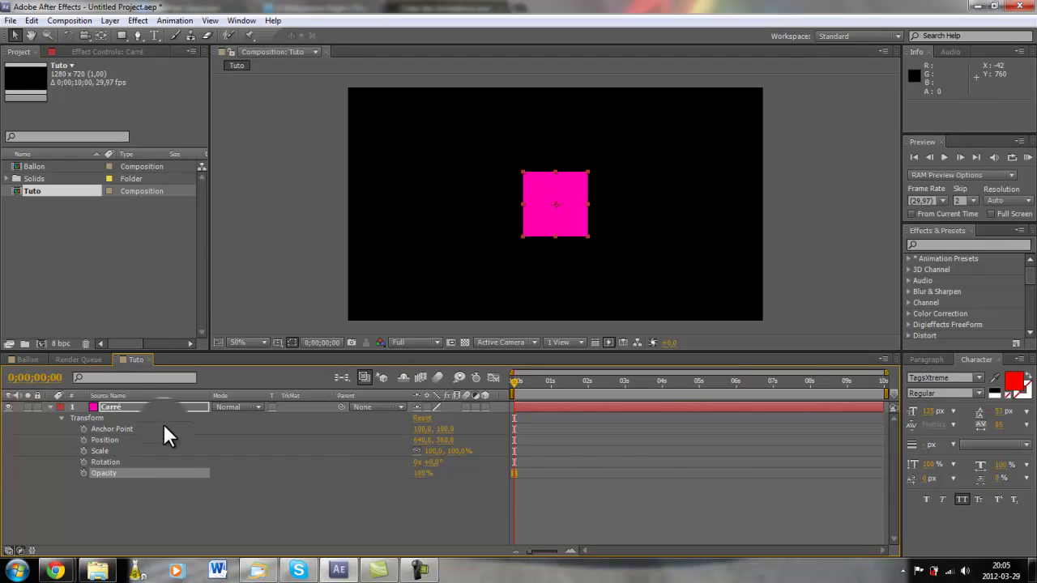
Enable Position keyframing for Carré at 0;00;00;00 and move the square horizontally to about 1016, 360 at 0;00;01;29.
left_click(84, 439)
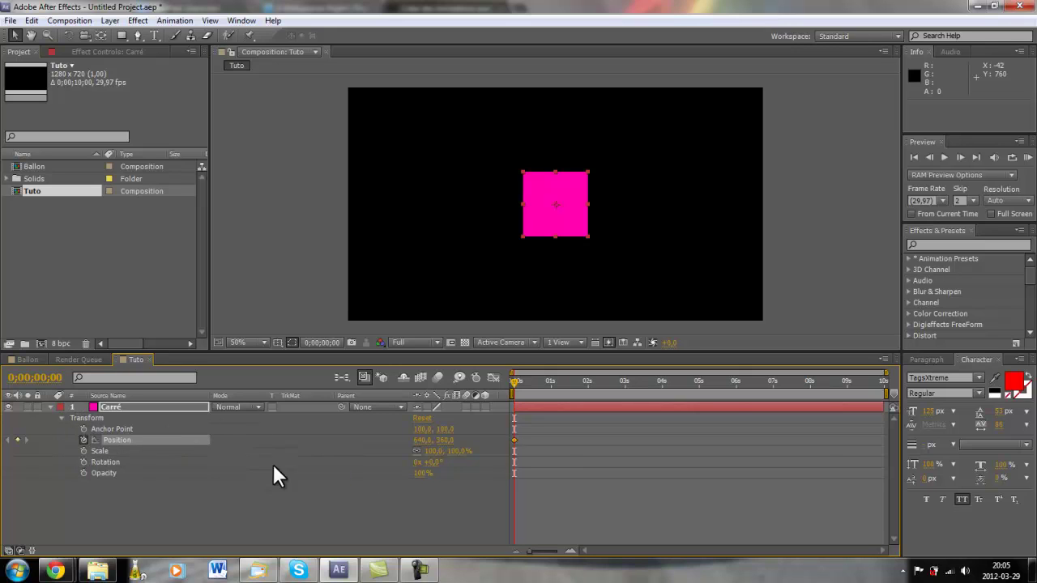
left_click(514, 440)
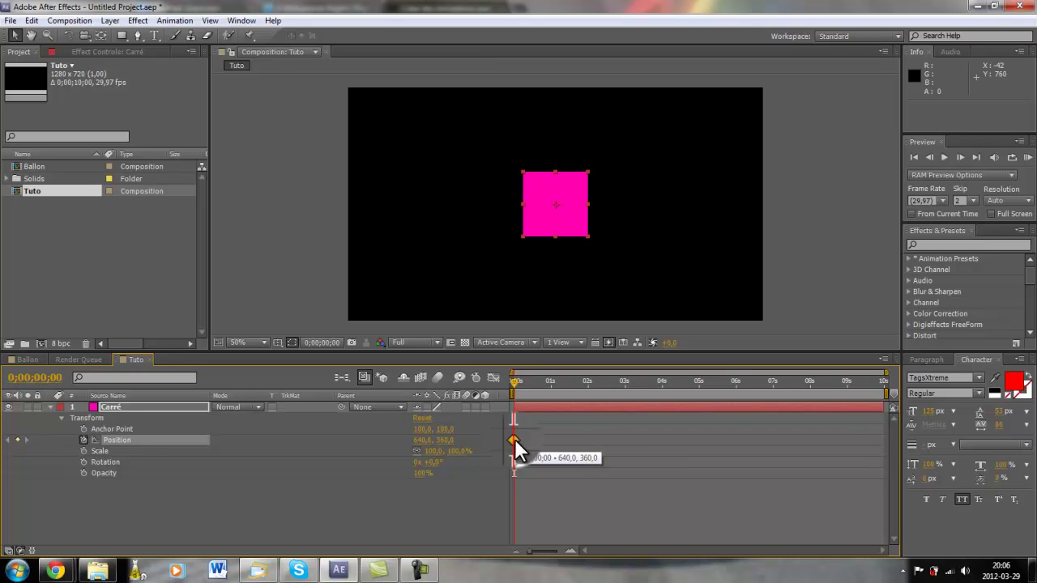
left_click(588, 381)
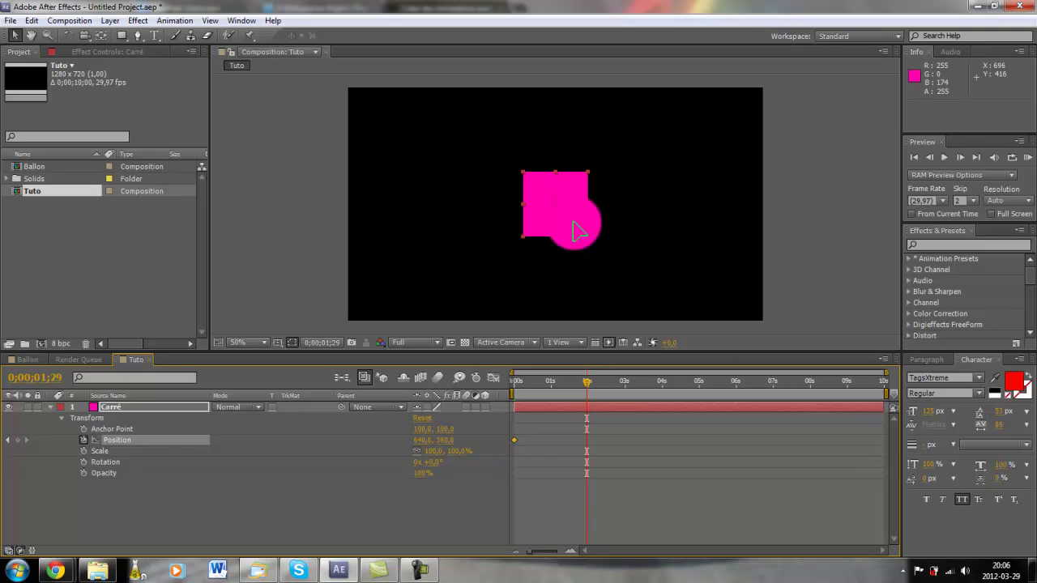
left_click_drag(573, 231, 699, 235)
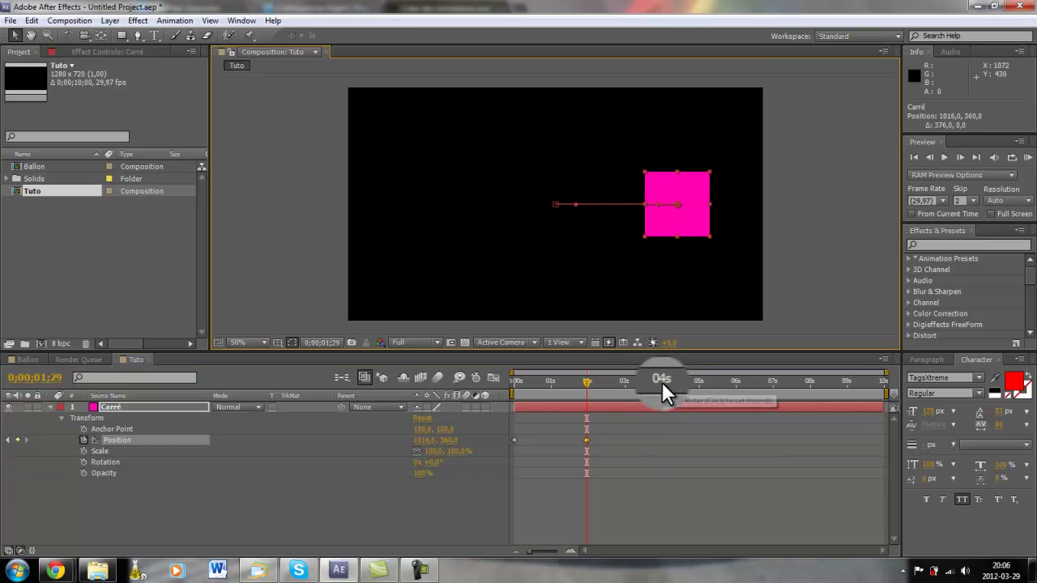
Keyframe the square's position near the frame's lower centre at 0;00;03;17 and at about 300, 336 at 0;00;05;00.
left_click(646, 381)
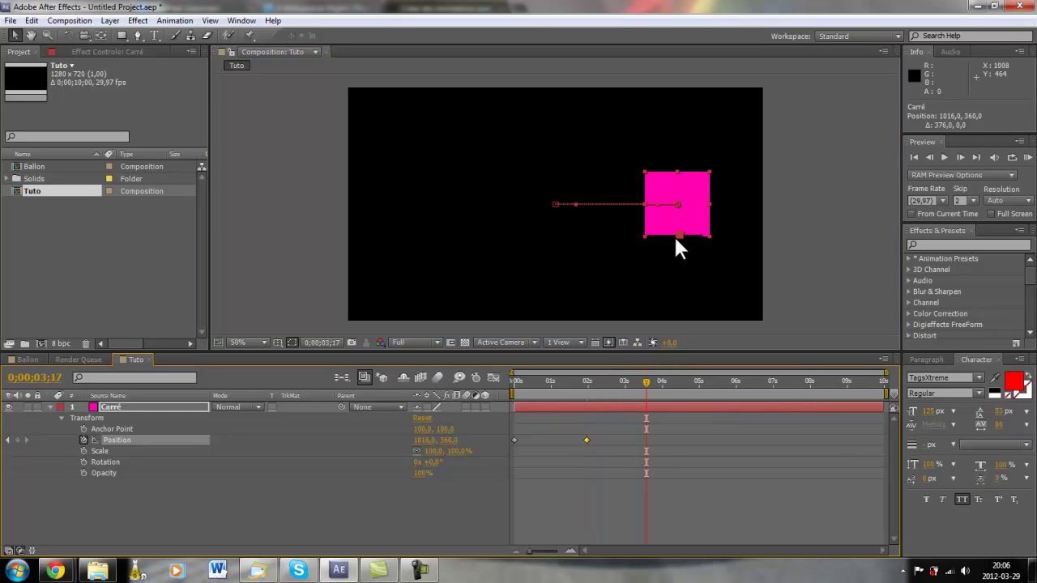
left_click_drag(674, 239, 443, 214)
left_click(698, 382)
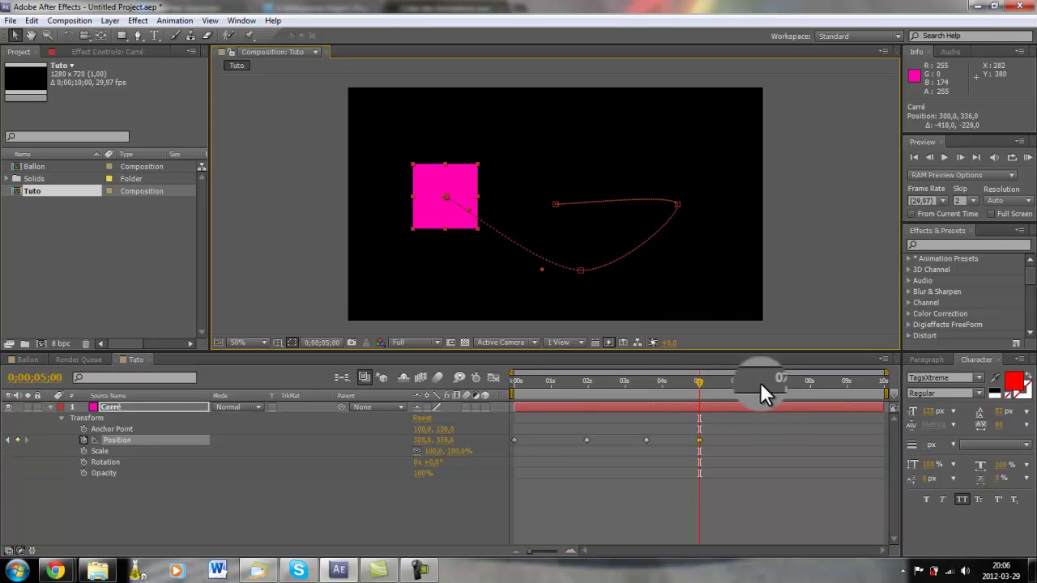
Keyframe the square's position at about 618, 96 between 6 and 7 seconds, and at about 546, 245 at 0;00;05;27.
left_click(760, 383)
left_click_drag(489, 168, 551, 133)
left_click(733, 384)
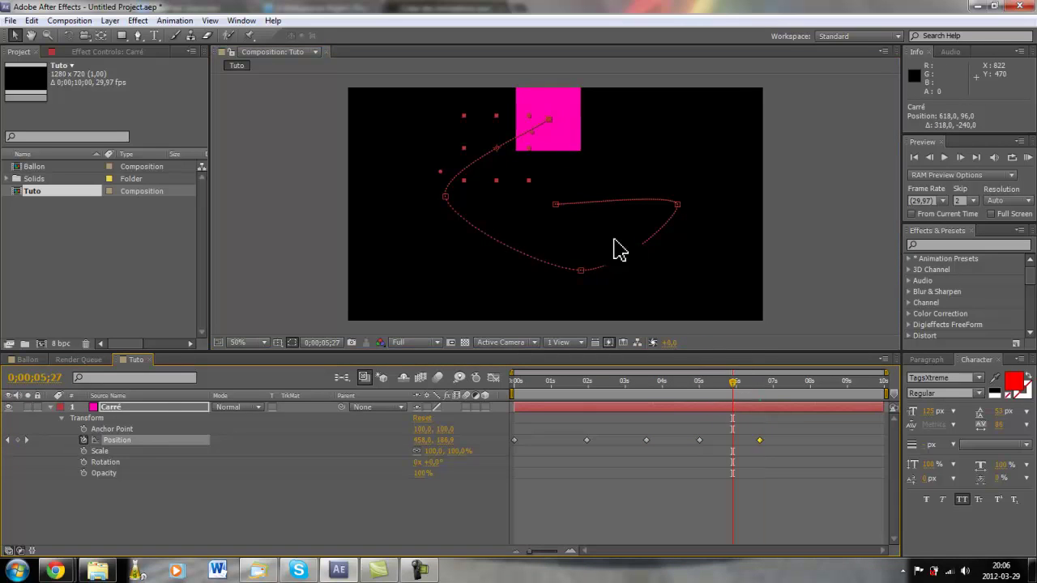
left_click_drag(505, 154, 542, 183)
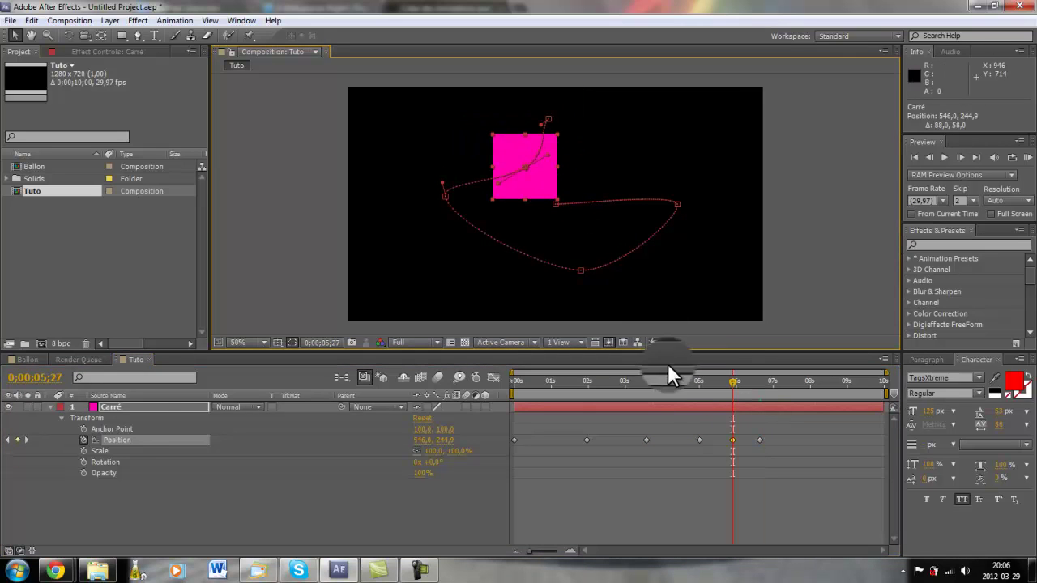
Adjust the motion path with position keyframes at about 478, 505 at 0;00;04;08 and about 810, 245 at 0;00;00;28.
left_click(673, 381)
left_click_drag(527, 254, 515, 267)
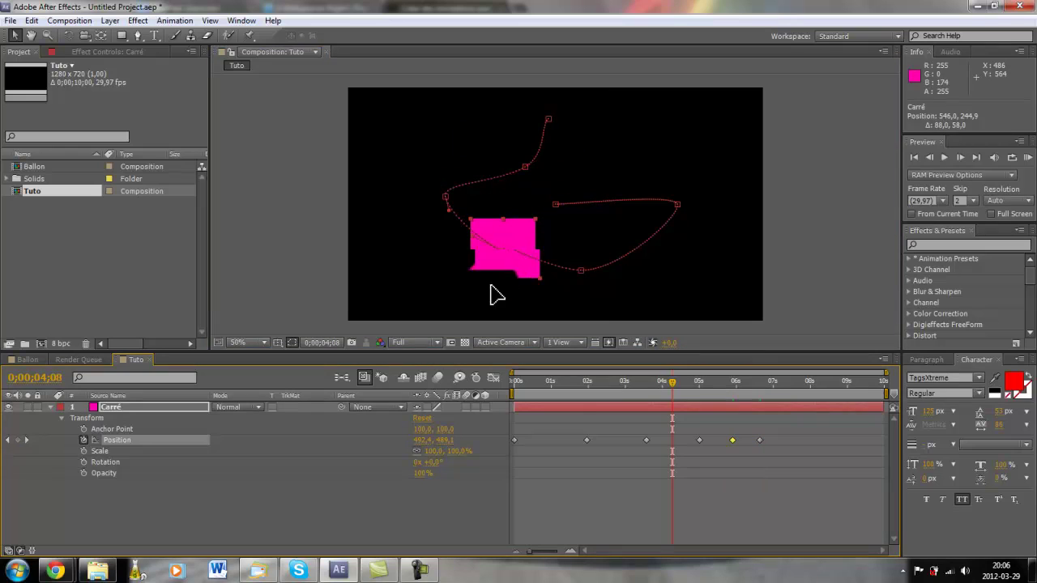
left_click(549, 381)
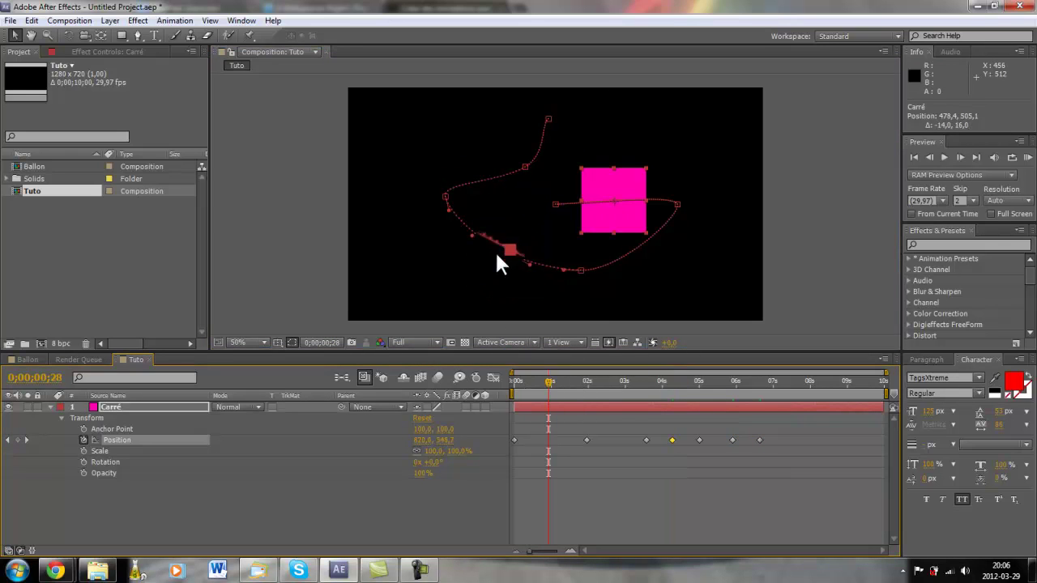
left_click_drag(602, 189, 601, 192)
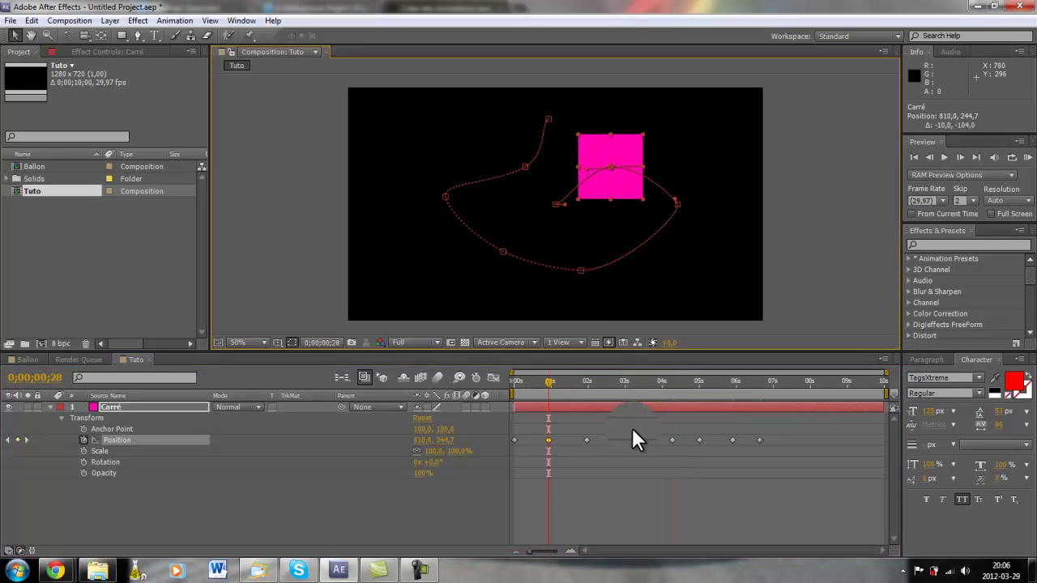
Play the square's animation from the start and run a RAM preview of it.
left_click_drag(549, 381, 509, 376)
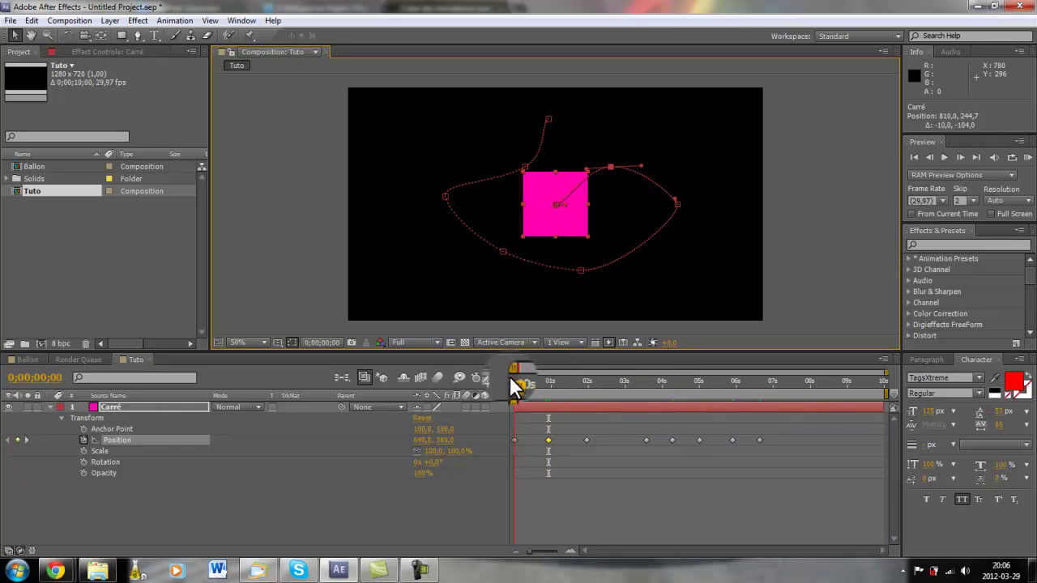
key("space")
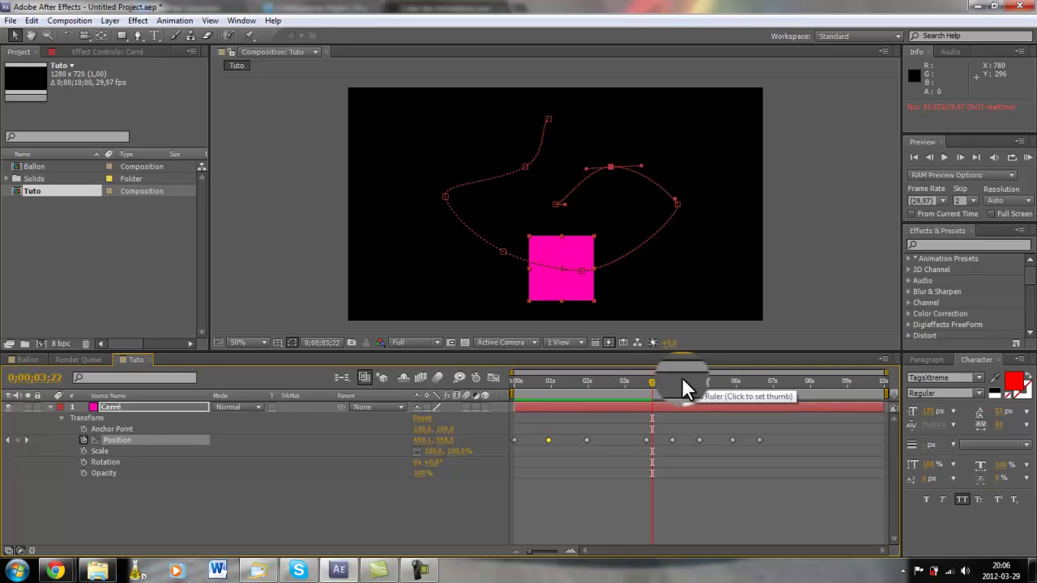
left_click(1023, 161)
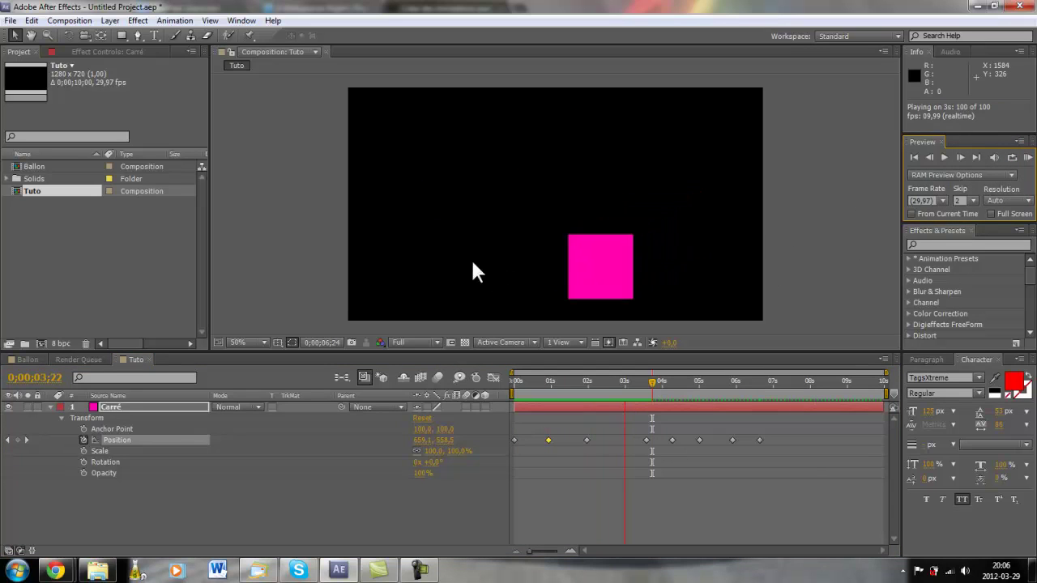
key("space")
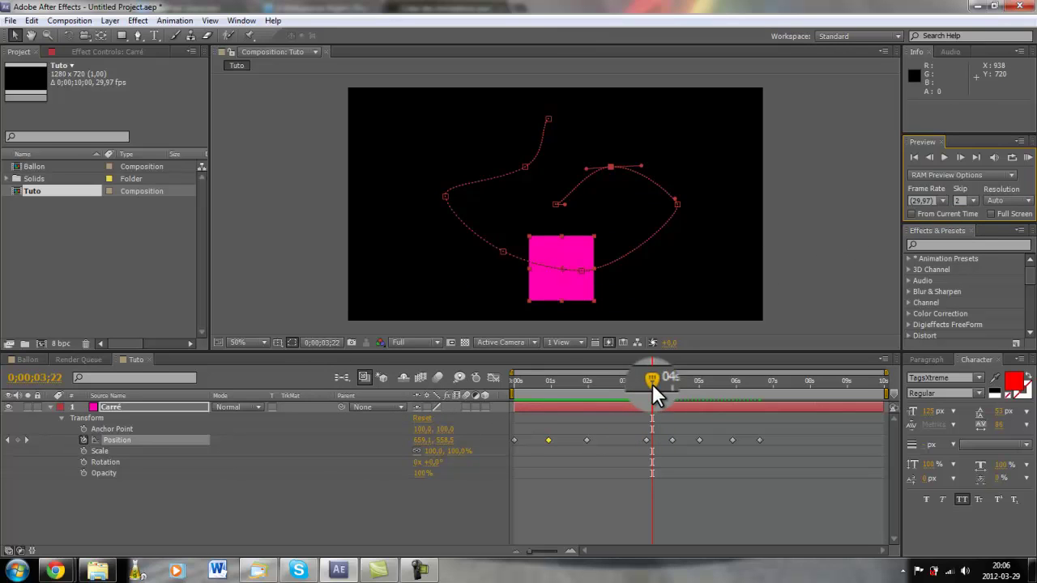
Start scale keyframes at the beginning of the square's animation and set its scale to 177% at 0;00;02;17.
left_click_drag(652, 385, 484, 363)
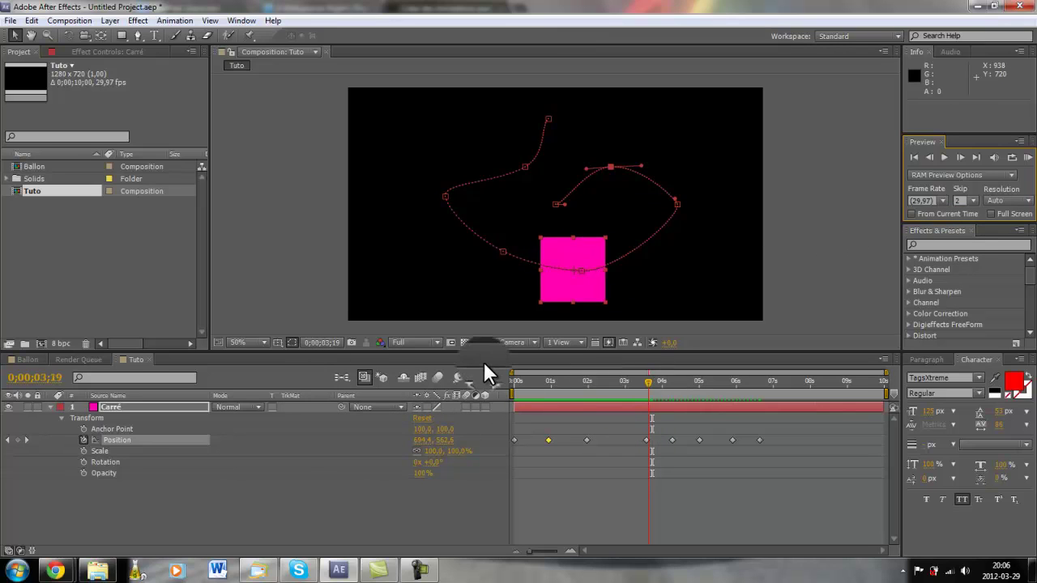
left_click(84, 452)
left_click_drag(559, 386, 609, 382)
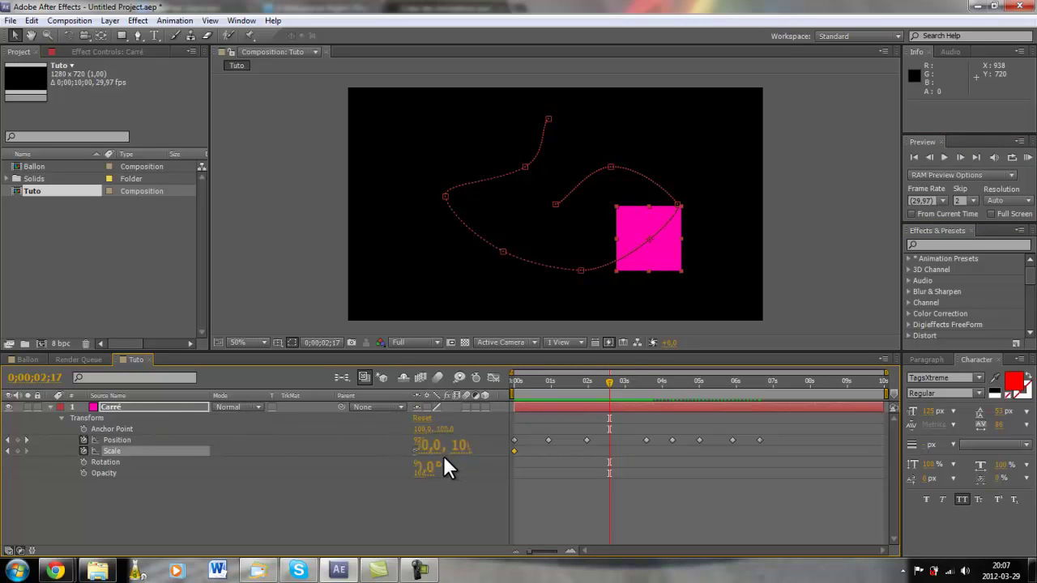
left_click_drag(443, 452, 491, 459)
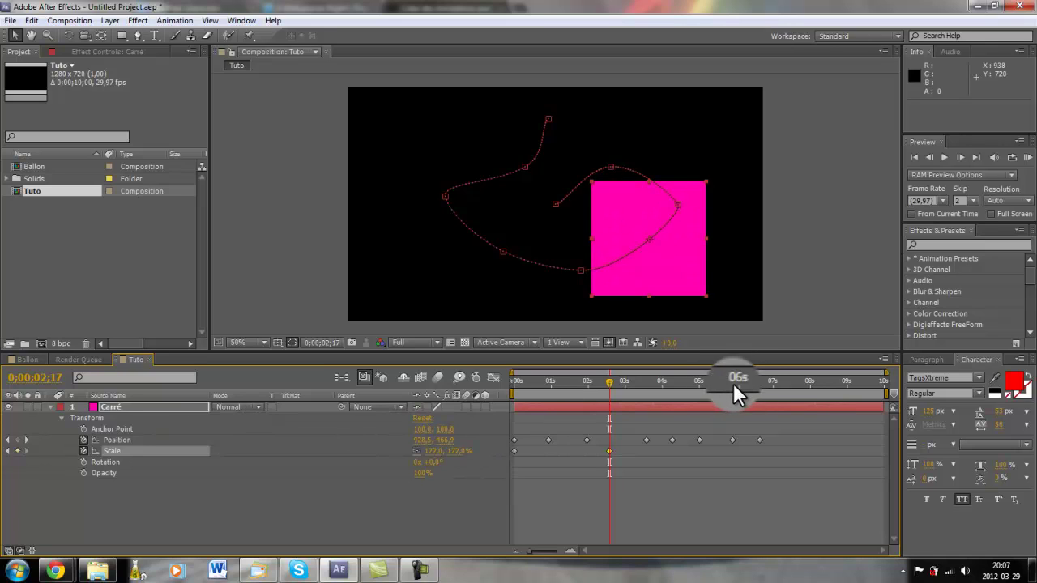
Keyframe the square's scale at about 65% at 0;00;04;23 and 100% at 0;00;06;29.
left_click(690, 382)
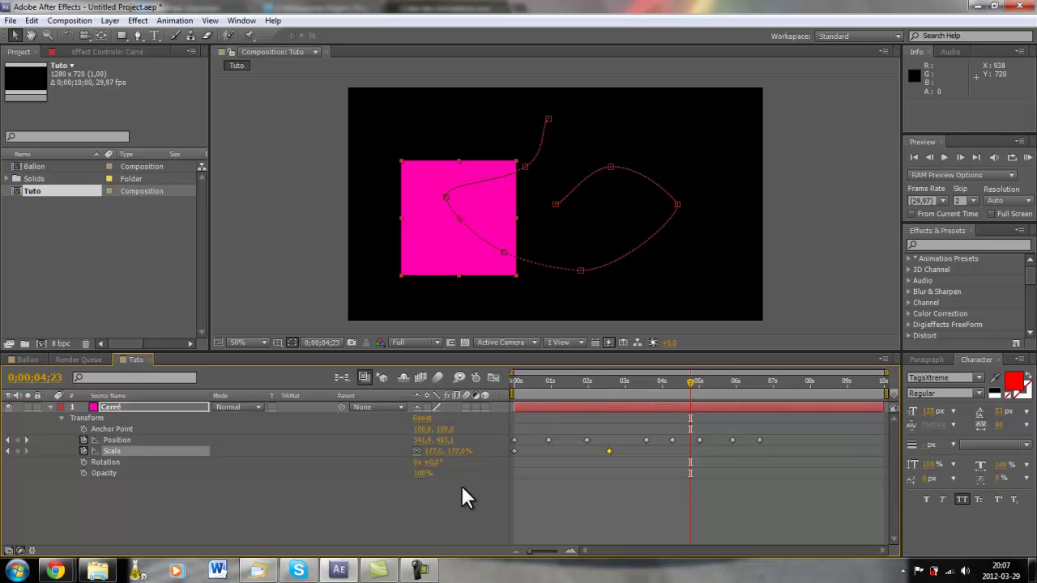
left_click_drag(465, 467, 377, 435)
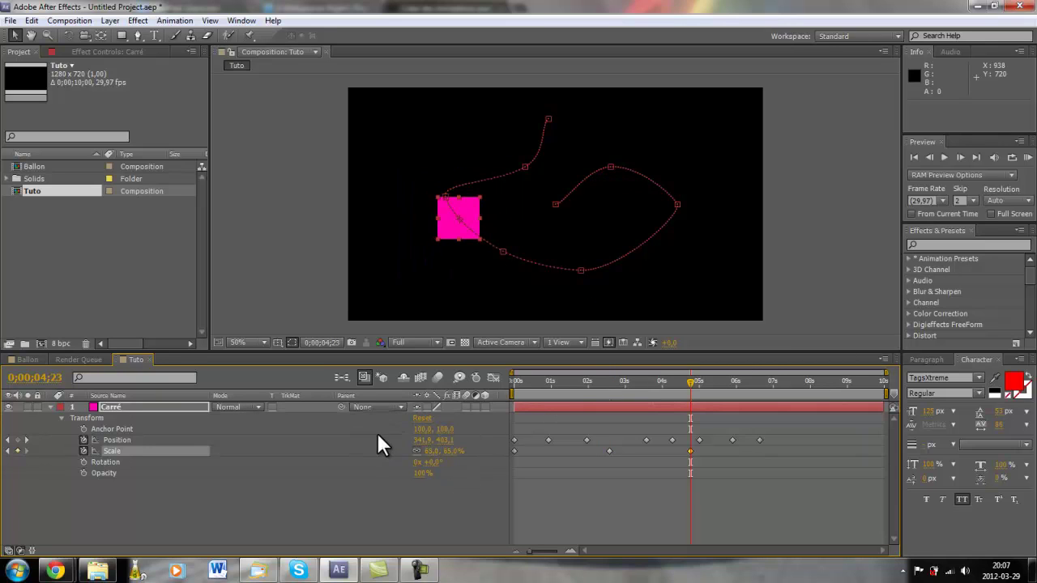
left_click_drag(749, 383, 772, 381)
left_click(446, 451)
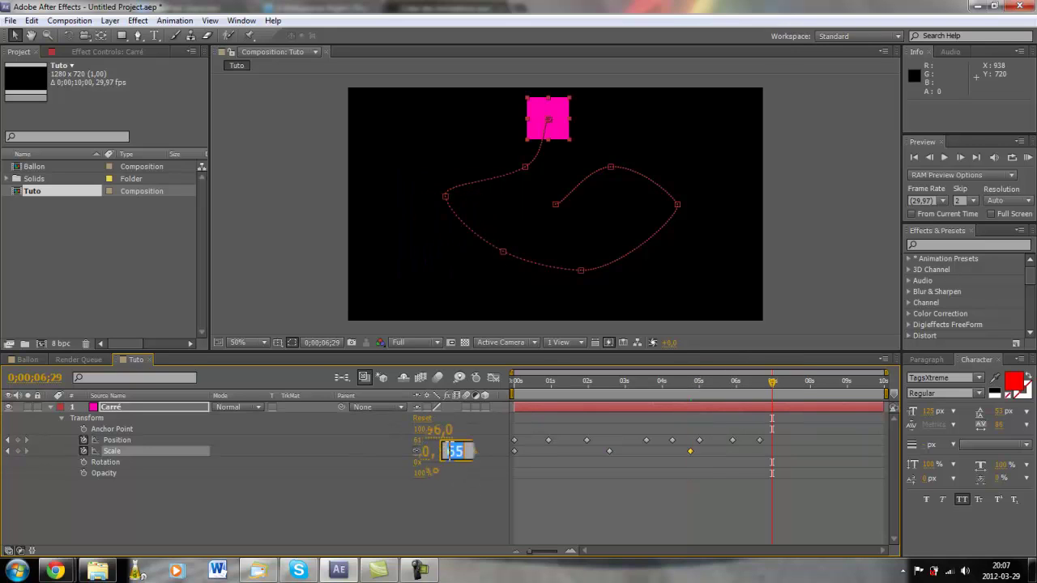
type("100")
key("Return")
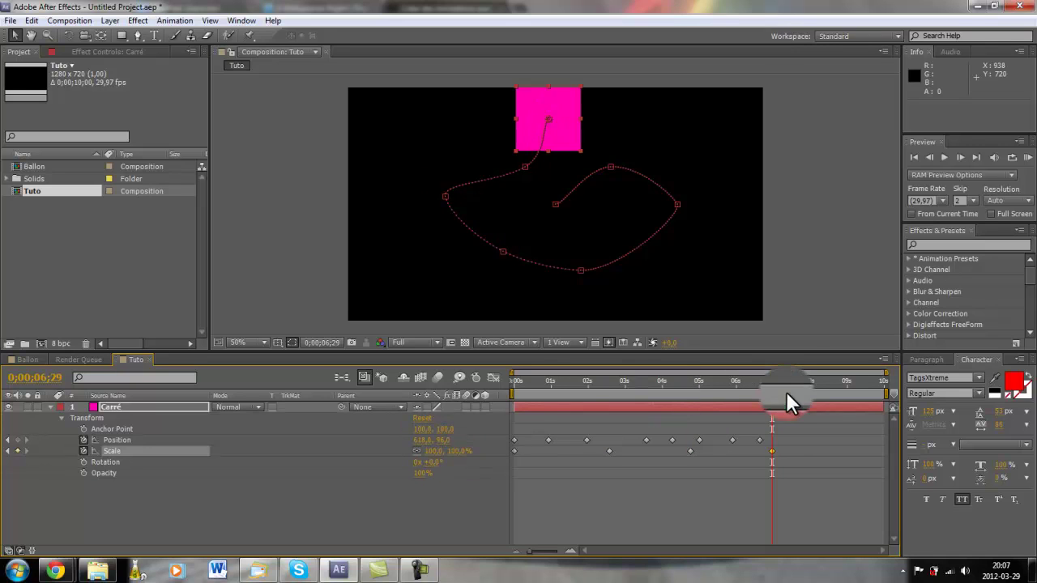
Start rotation keyframes on the square at 0;00;00;00 and set its rotation to 5 full turns at 0;00;09;29.
left_click_drag(539, 383, 502, 400)
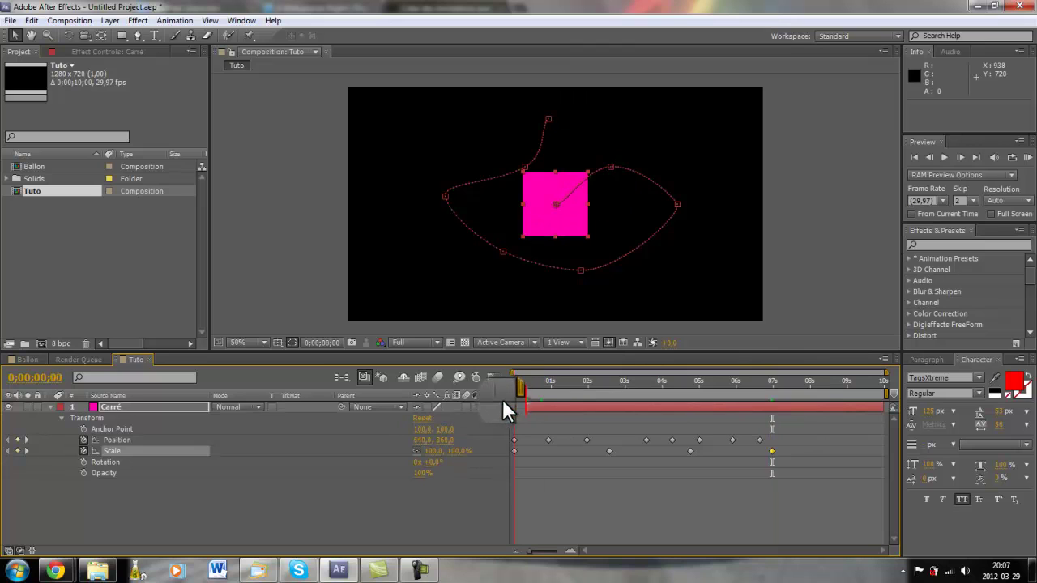
left_click(84, 462)
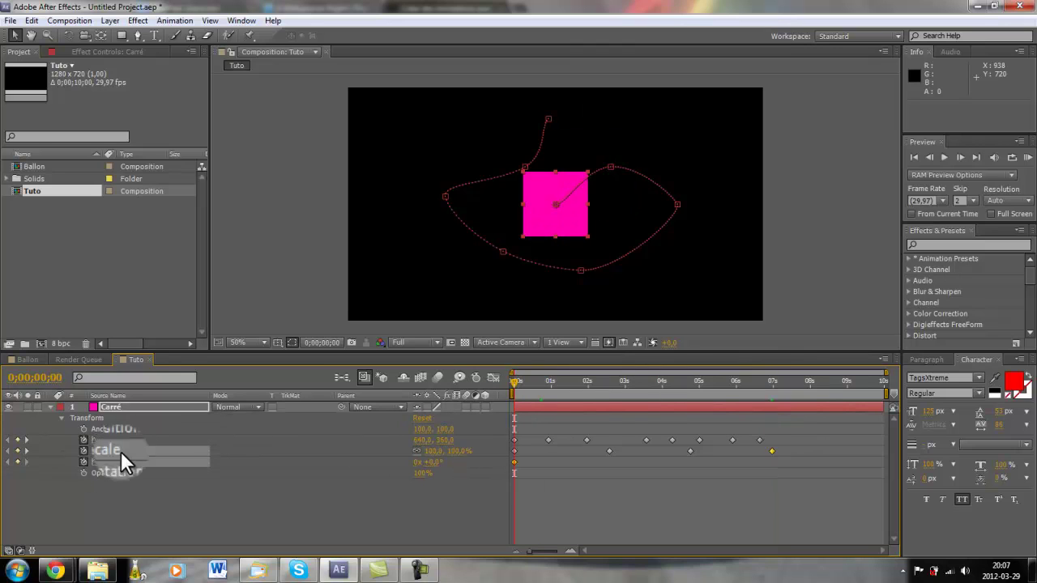
left_click(884, 384)
left_click(418, 463)
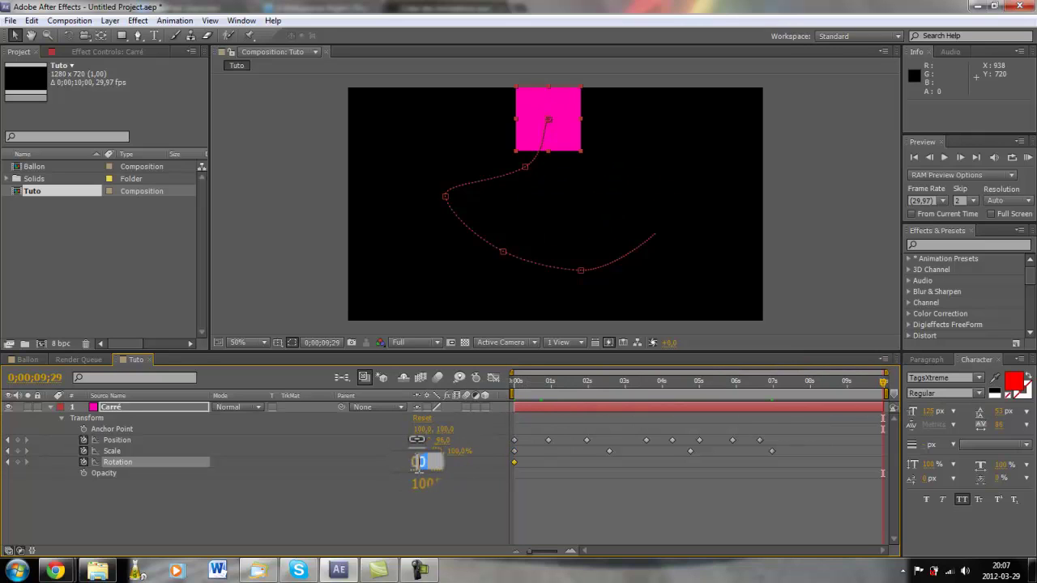
type("1")
key("Return")
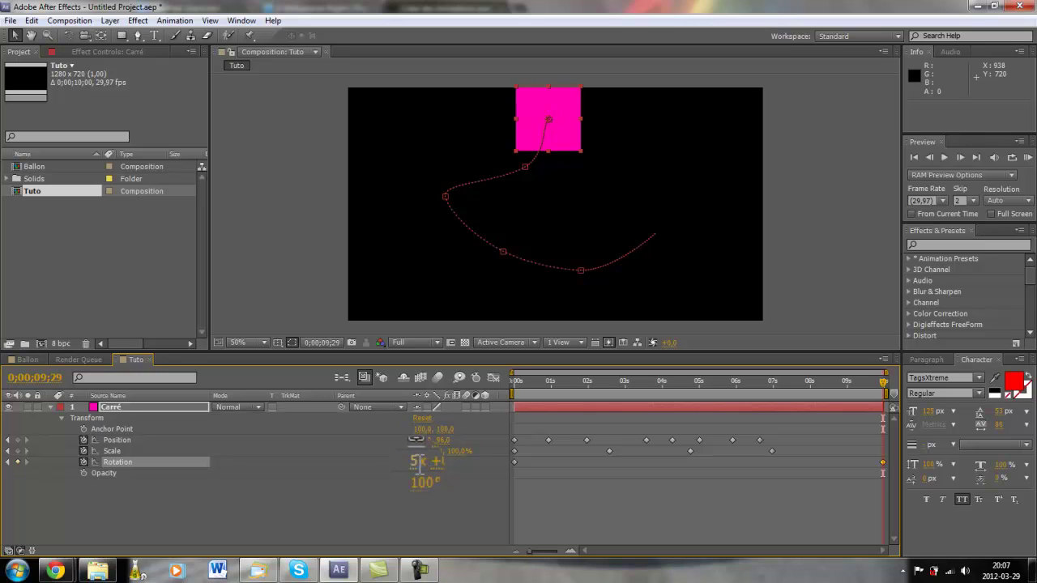
left_click(419, 463)
type("5")
left_click(447, 479)
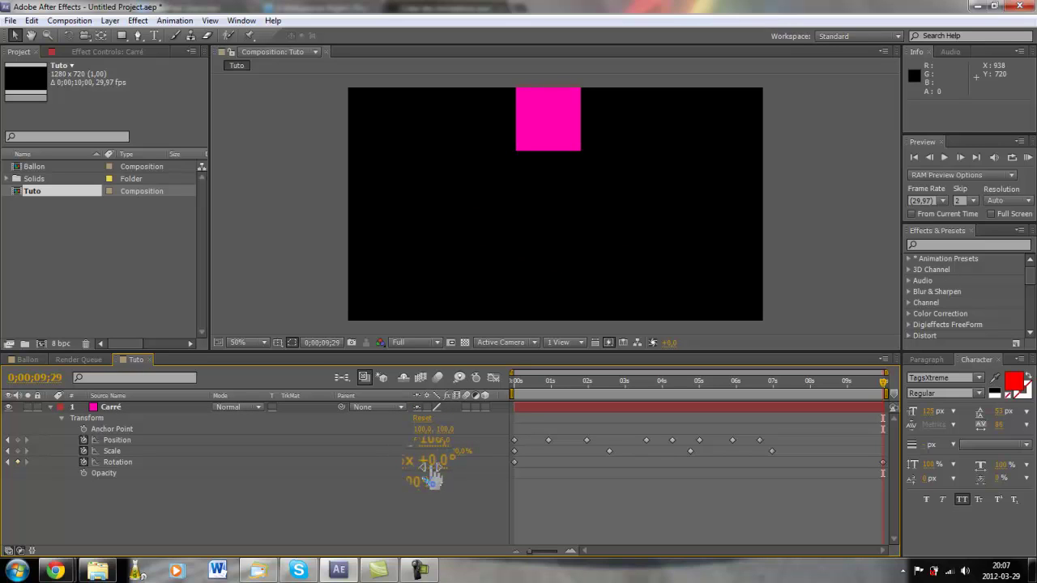
Try adding 6 degrees to the square's final rotation keyframe and undo the change.
mouse_move(430, 462)
left_mouse_down()
mouse_move(444, 463)
mouse_move(418, 461)
mouse_move(440, 468)
left_mouse_up()
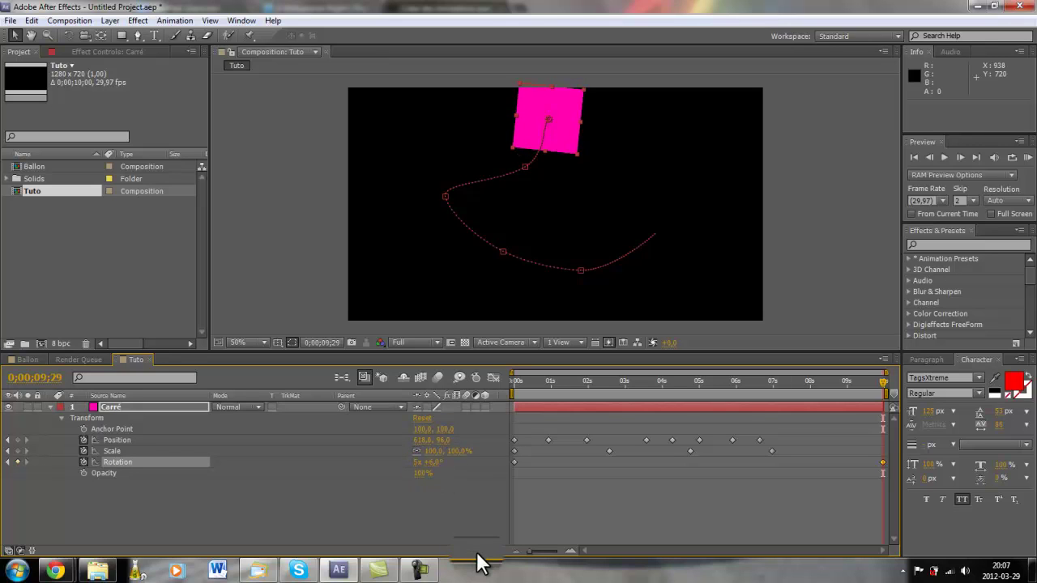
left_click(499, 496)
key("ctrl+z")
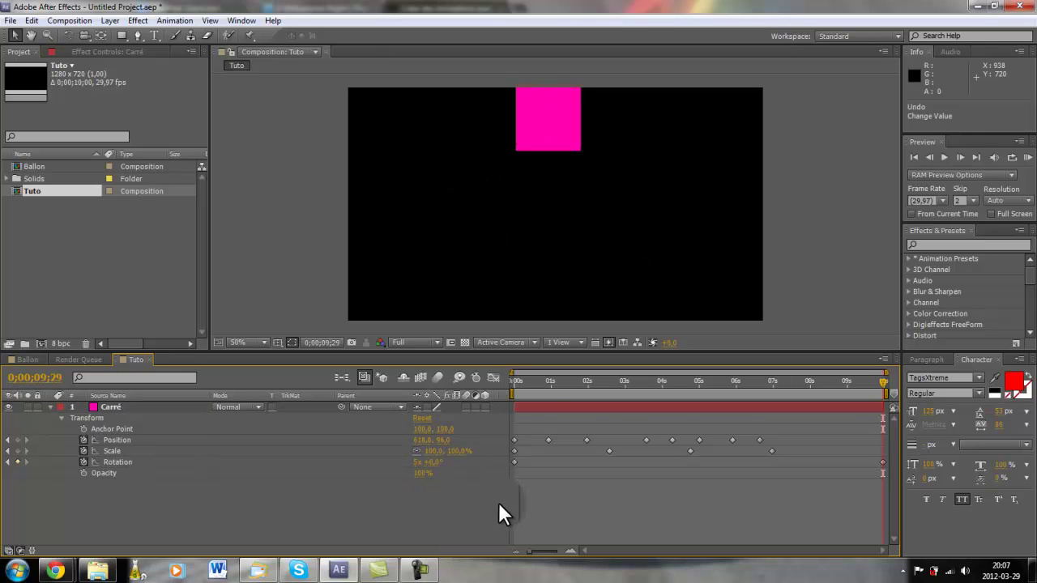
Run a RAM preview of the square's combined position, scale and rotation animation.
left_click(1027, 157)
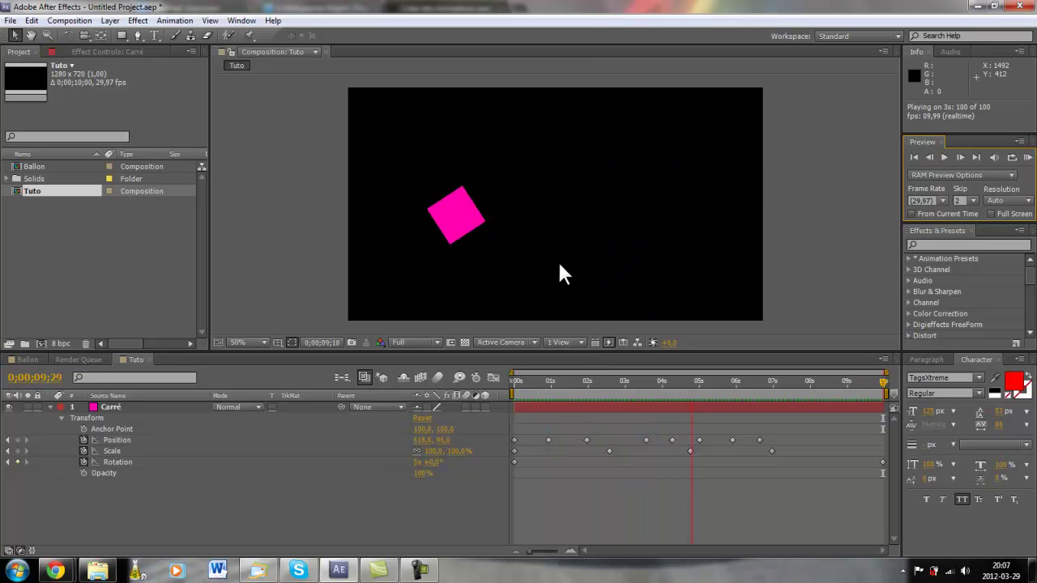
left_click(828, 232)
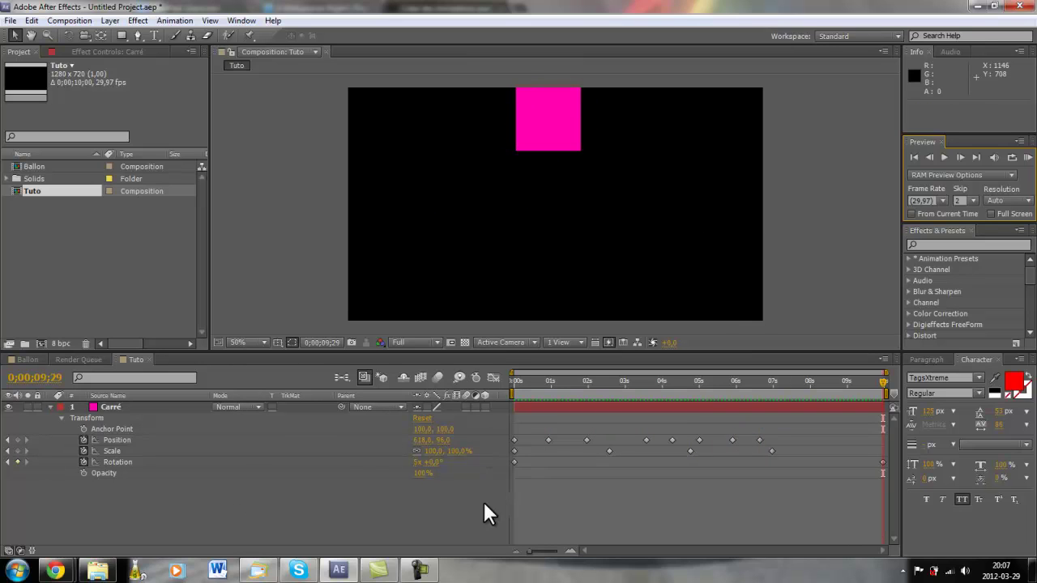
left_click(420, 570)
left_click(976, 509)
Remove all position, scale and rotation keyframes from the Carré layer and reset its transform.
left_click(83, 440)
left_click(83, 451)
left_click(83, 462)
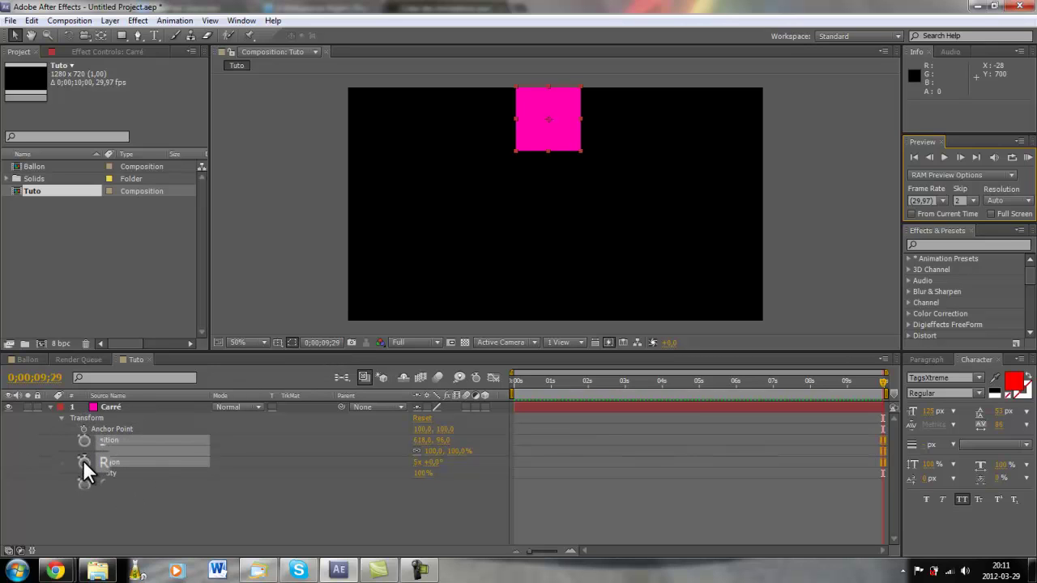
left_click(422, 417)
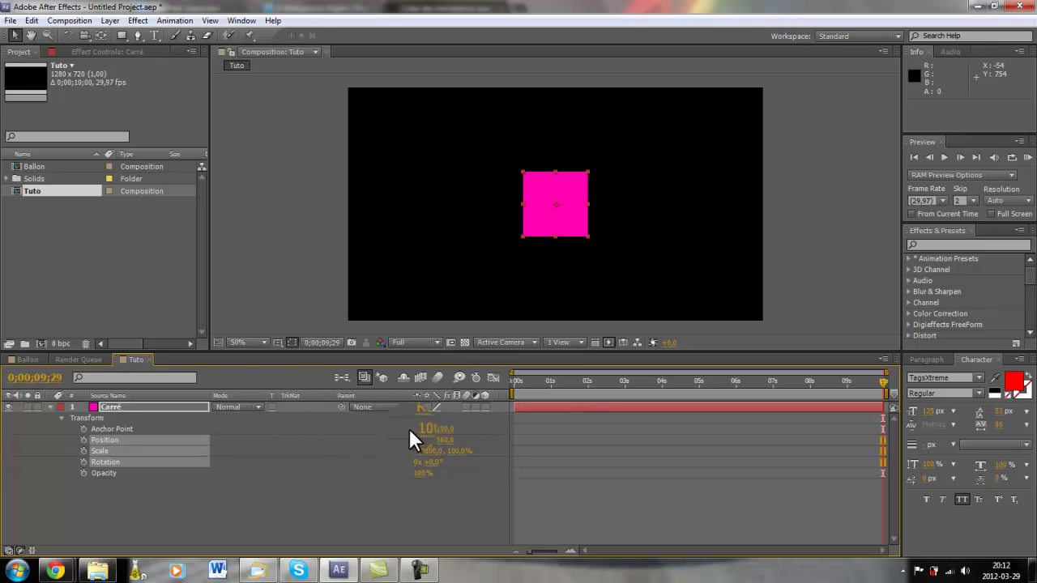
Keyframe the square's position at about 172, 360 at 0;00;00;00 and about 1082, 360 at 0;00;01;00.
left_click_drag(523, 236, 415, 221)
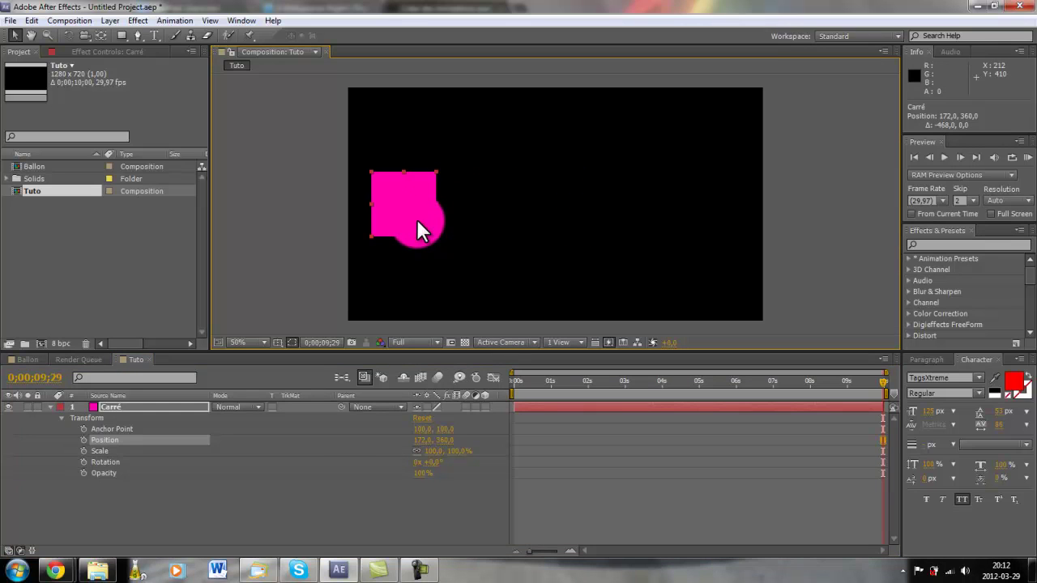
left_click(282, 532)
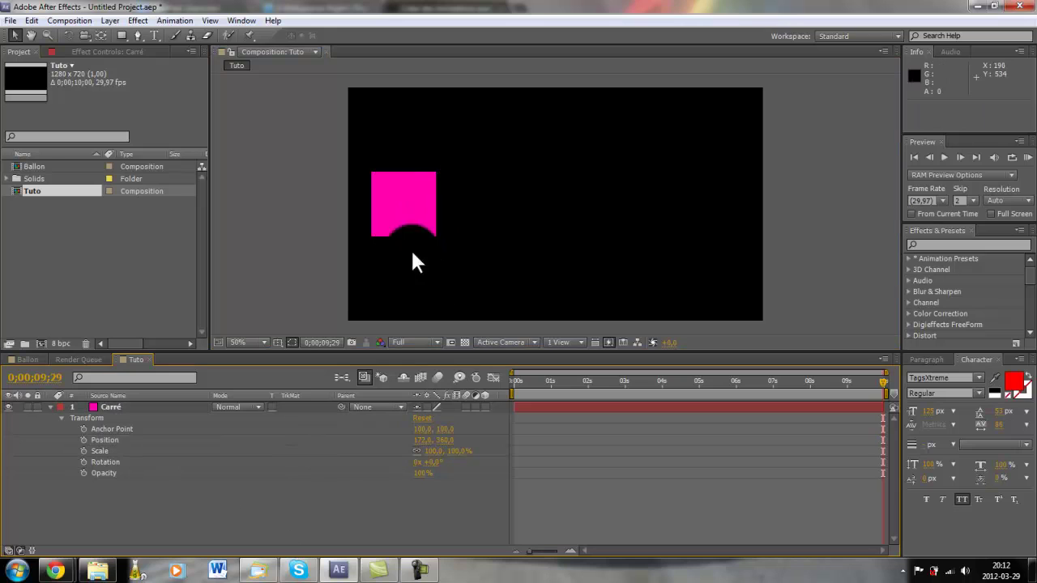
left_click(238, 405)
left_click(514, 379)
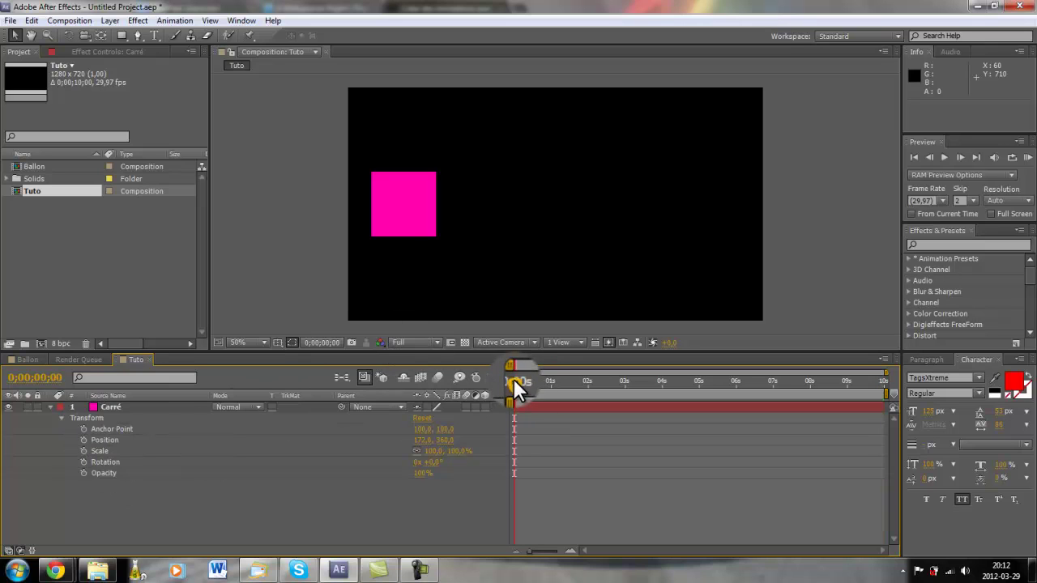
left_click(83, 440)
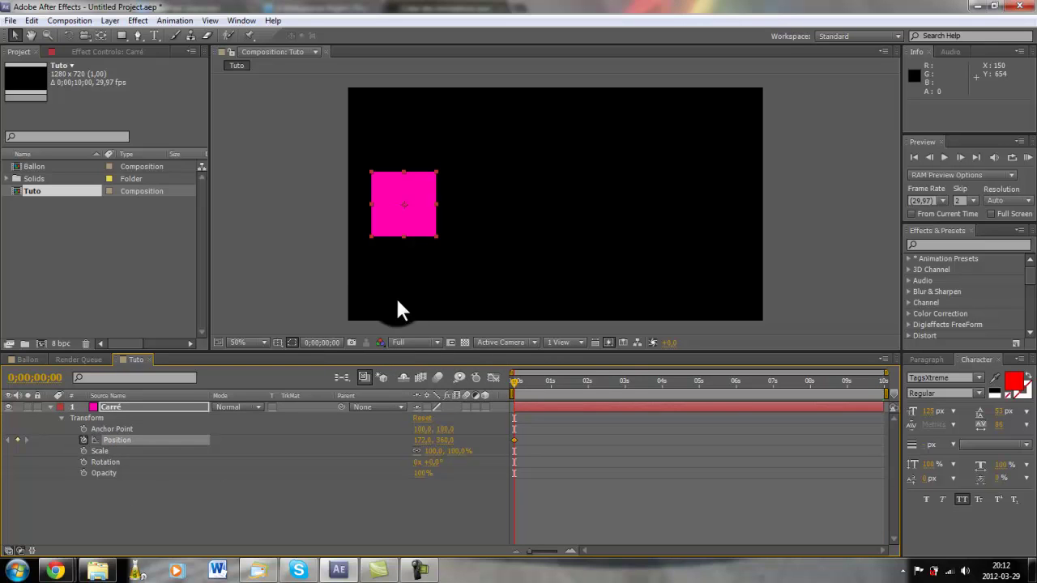
left_click_drag(514, 380, 552, 385)
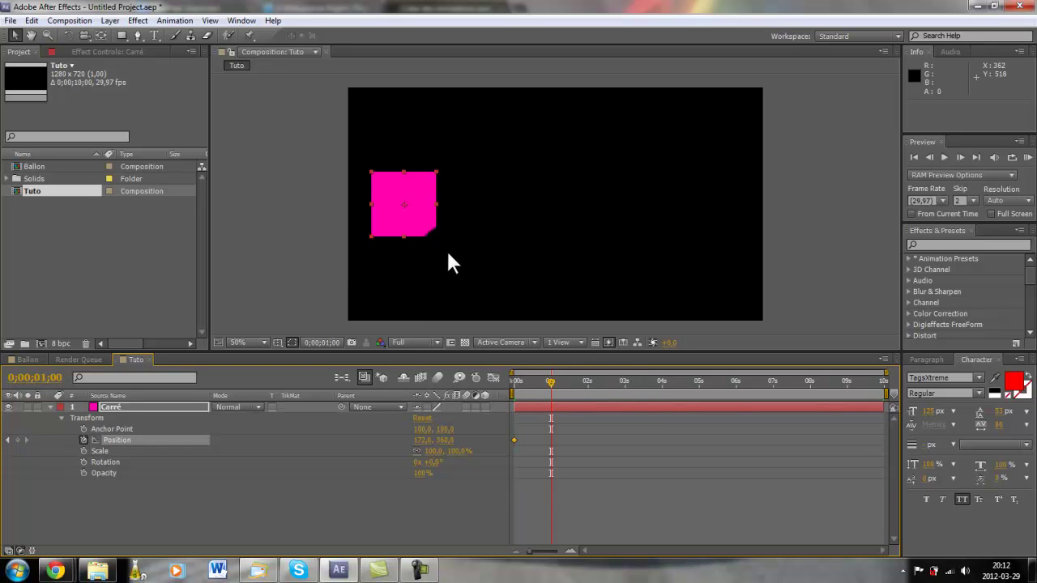
left_click_drag(424, 232, 721, 235)
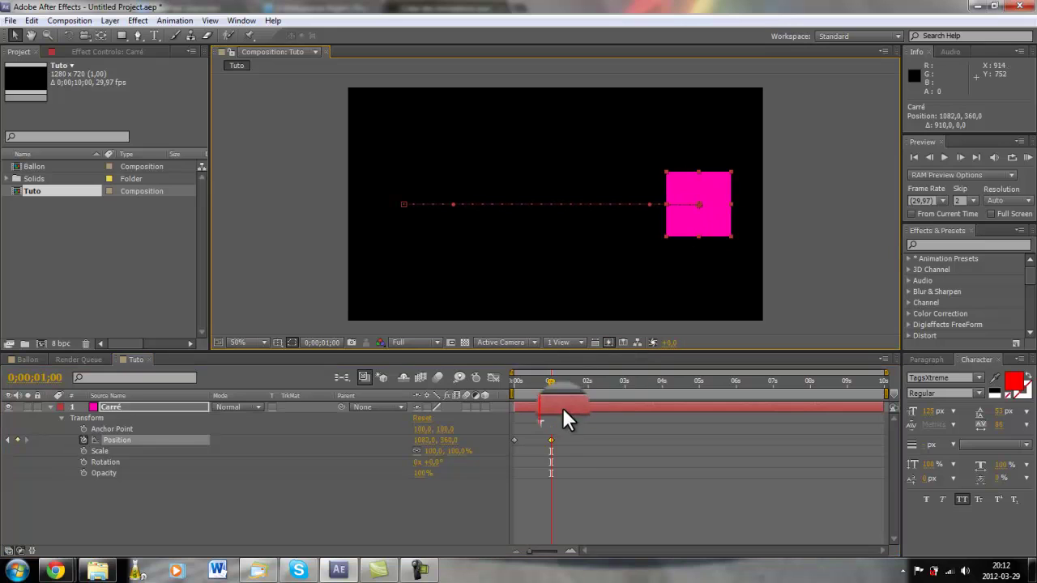
End the work area at one second and RAM preview the movement, setting the frame skip to 0.
key("n")
left_click(1027, 158)
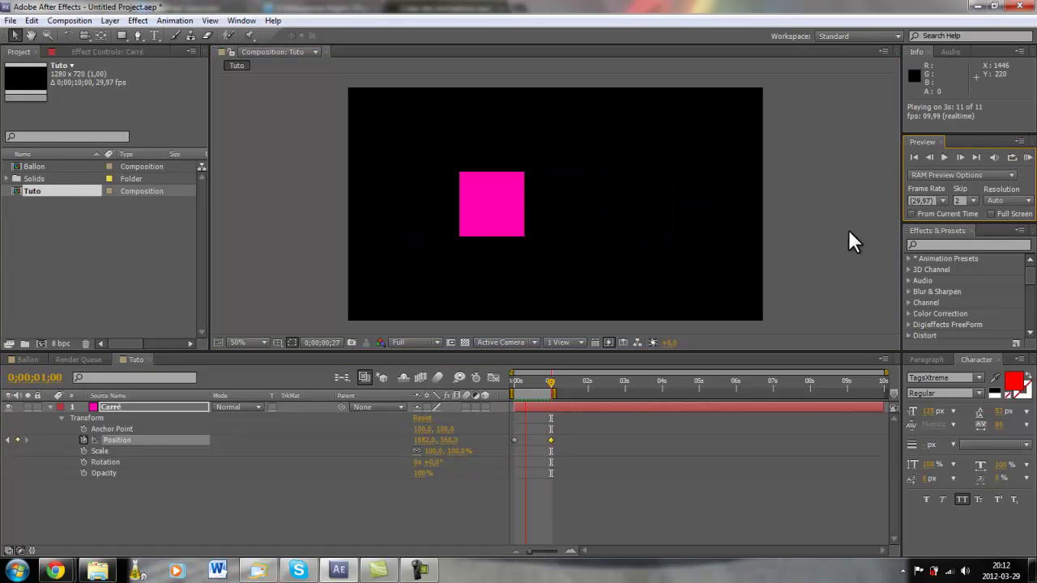
left_click(973, 200)
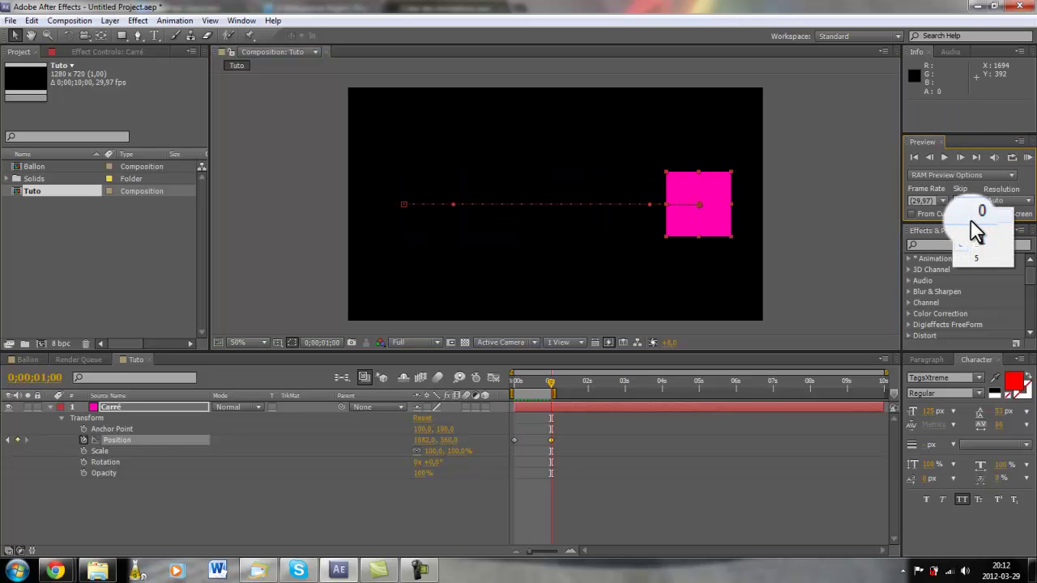
left_click(971, 220)
left_click(1027, 157)
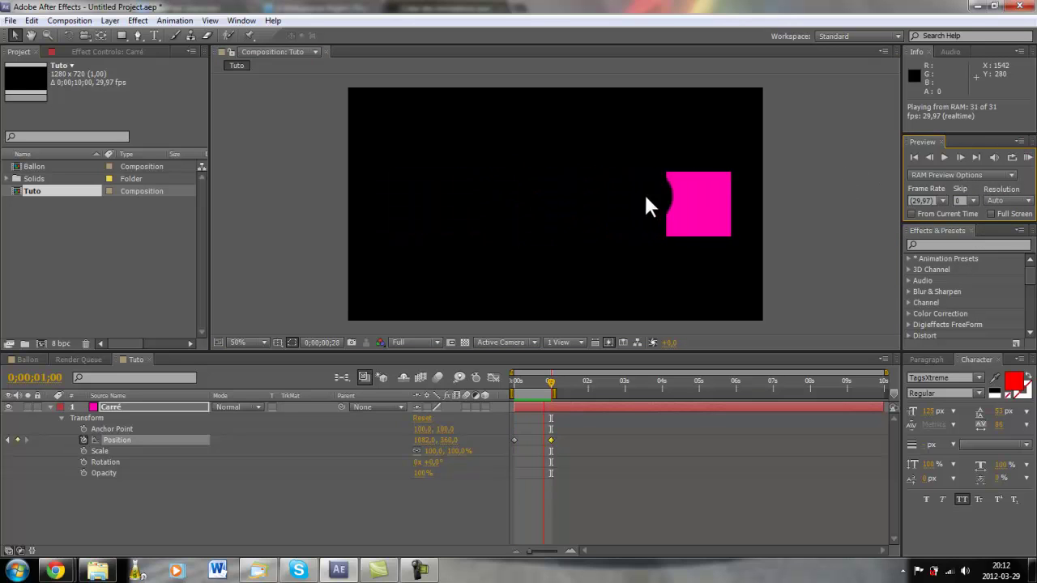
left_click(853, 219)
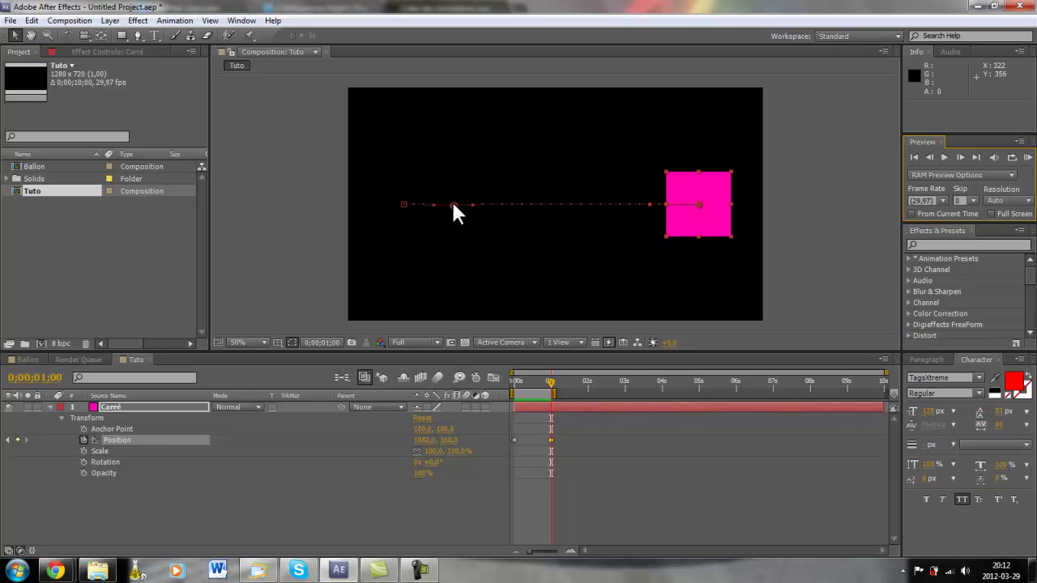
Bend the motion path into an S-curve, pulling the start keyframe's handle downward and the end keyframe's handle upward, and preview it.
left_click_drag(453, 204, 469, 280)
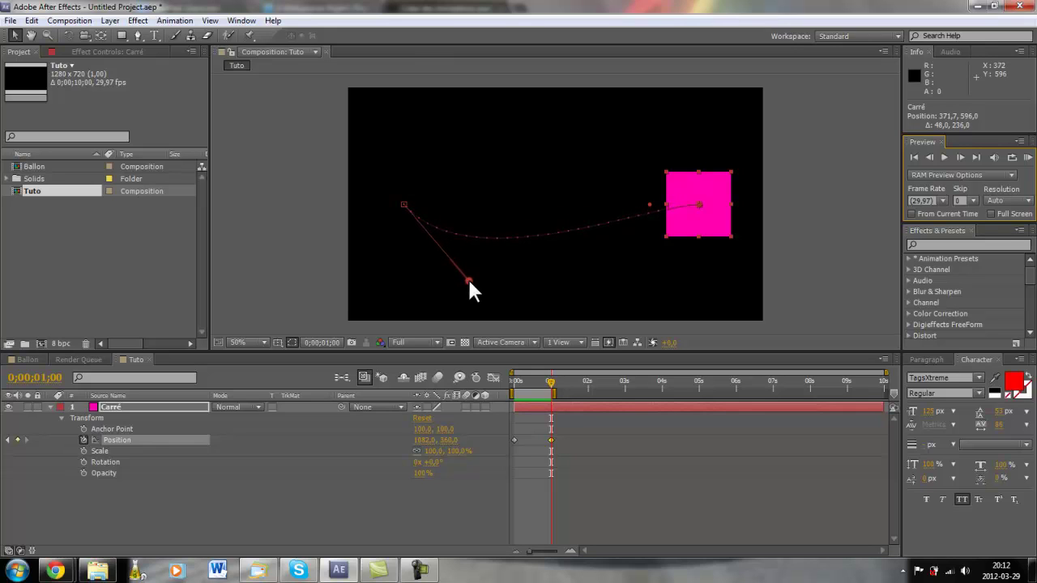
left_click_drag(646, 204, 592, 136)
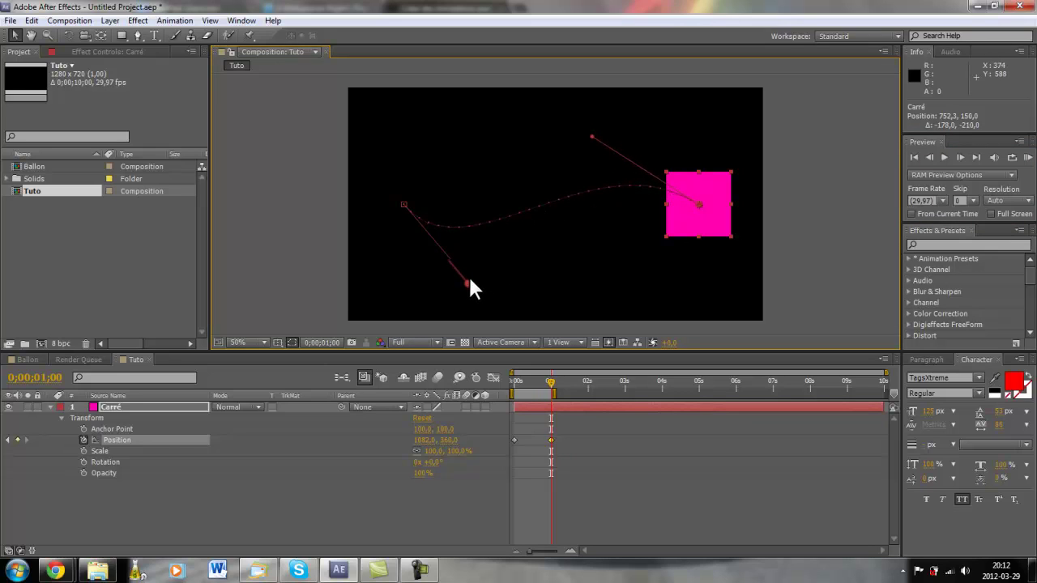
left_click_drag(468, 277, 469, 306)
left_click(1028, 157)
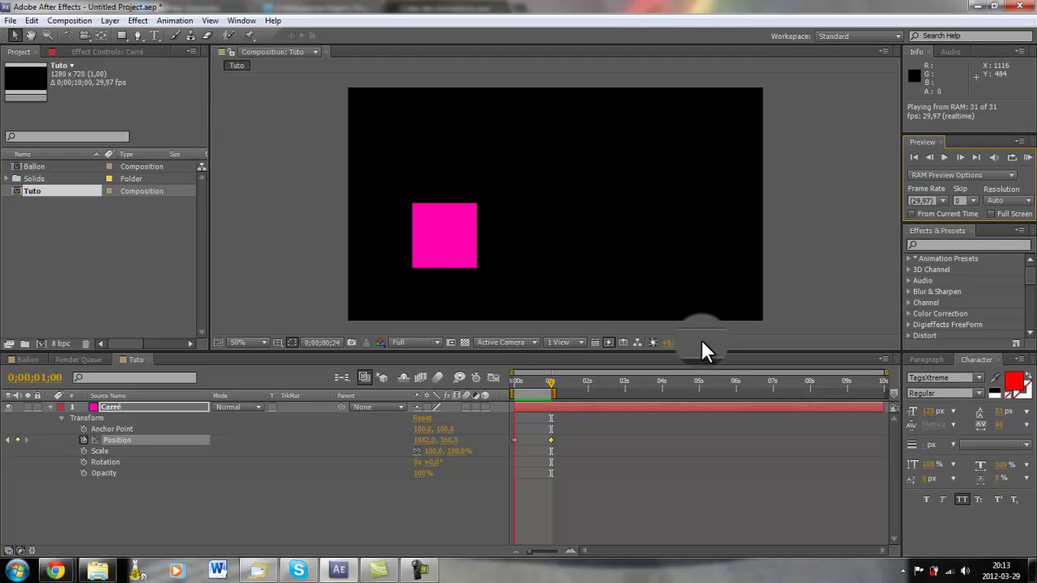
key("space")
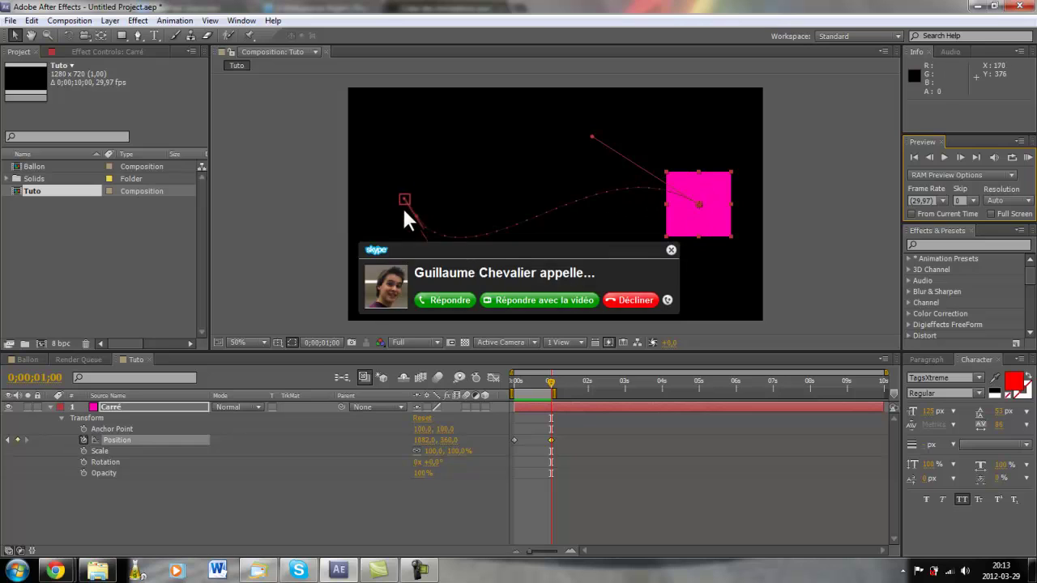
Decline the incoming Skype call covering the composition view.
left_click(633, 300)
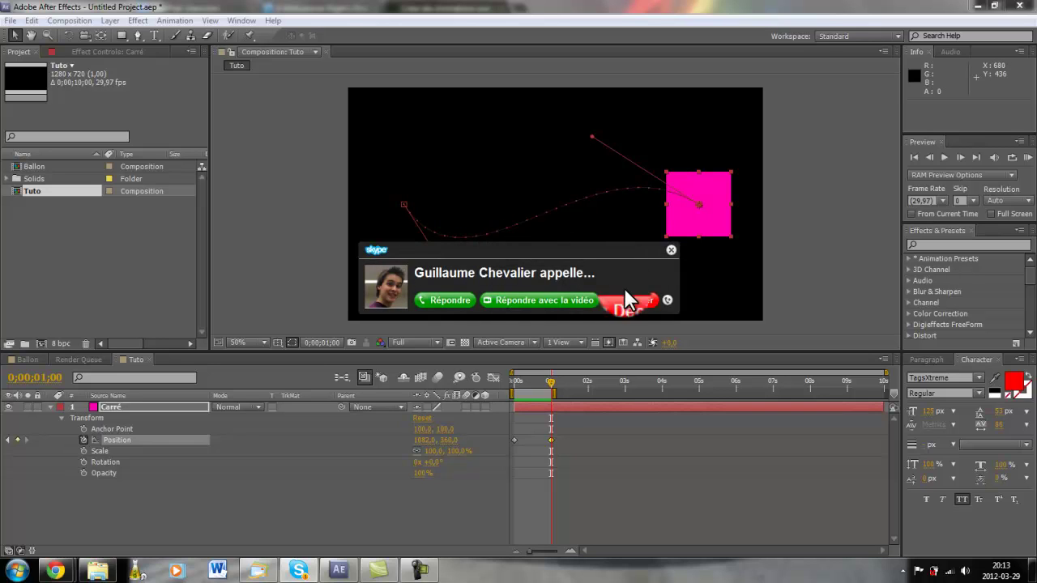
left_click(624, 302)
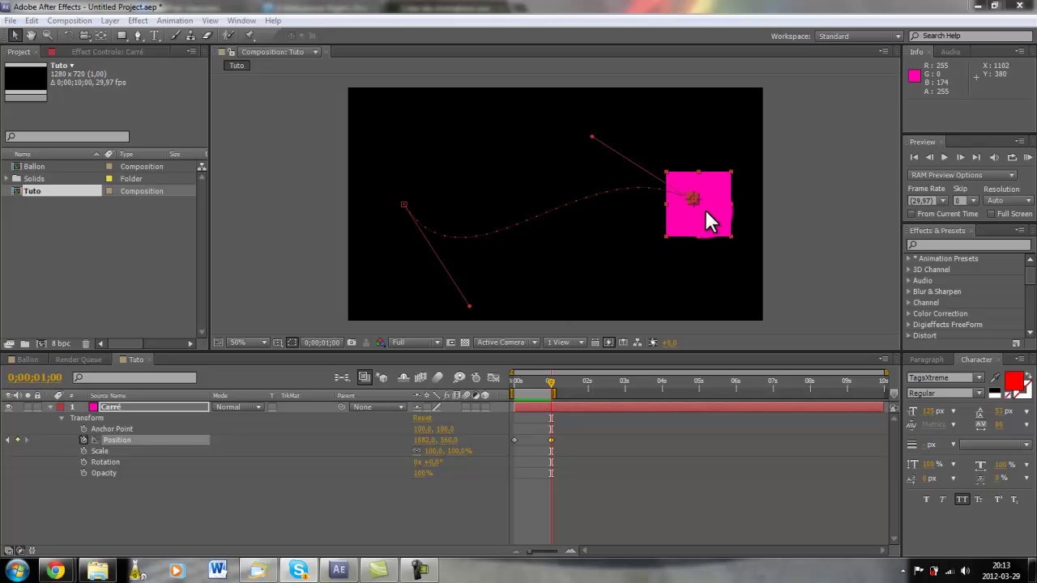
Apply Easy Ease to both of the square's position keyframes and RAM preview the eased movement.
left_click(551, 440)
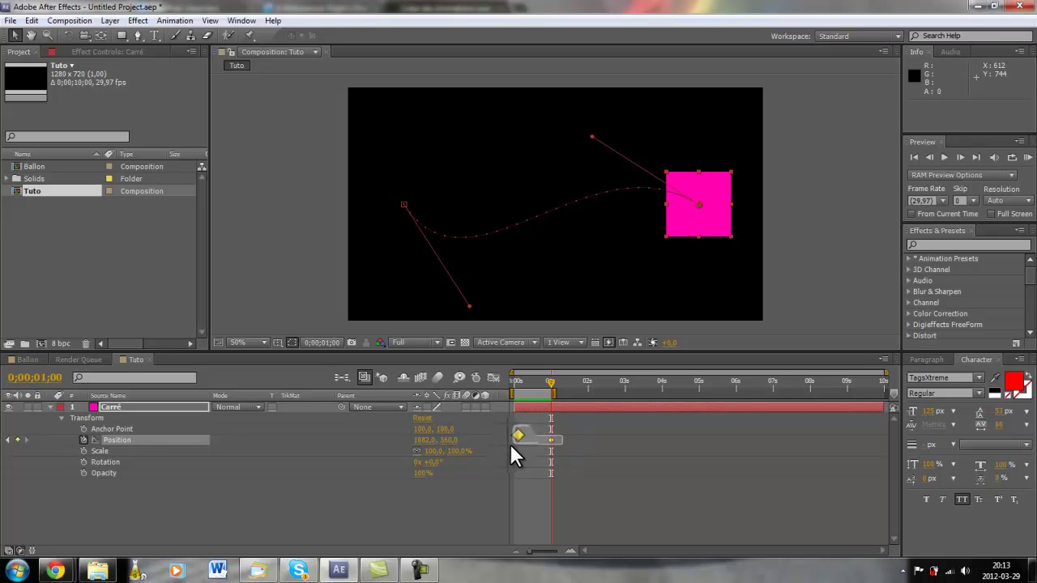
left_click(513, 440)
right_click(514, 439)
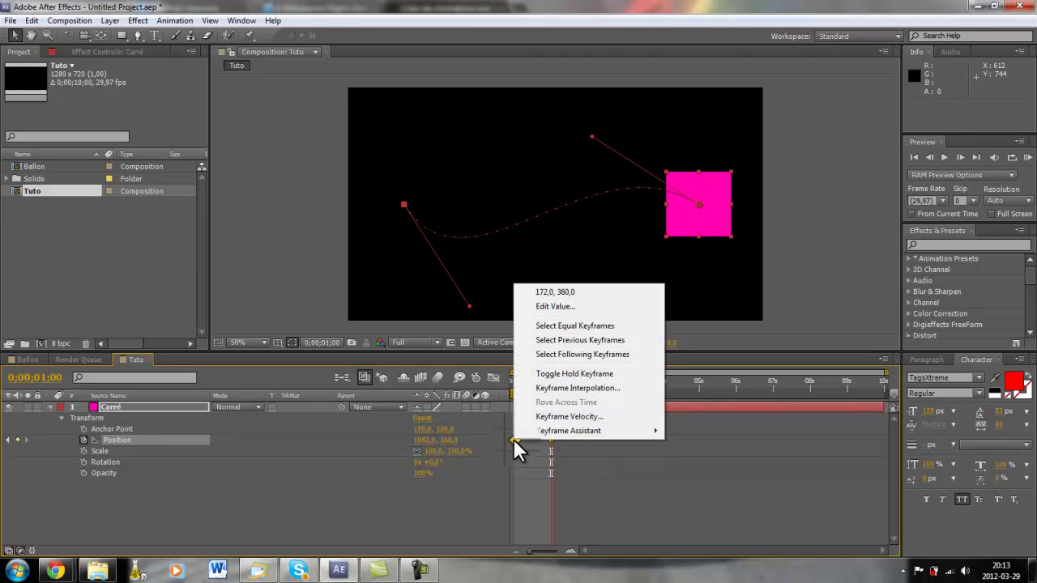
mouse_move(574, 430)
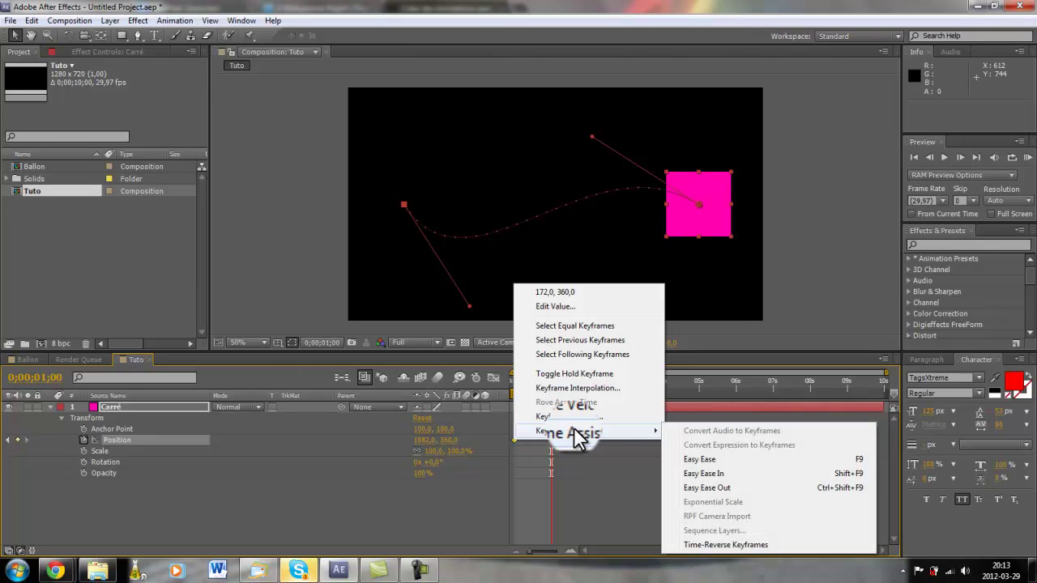
left_click(717, 459)
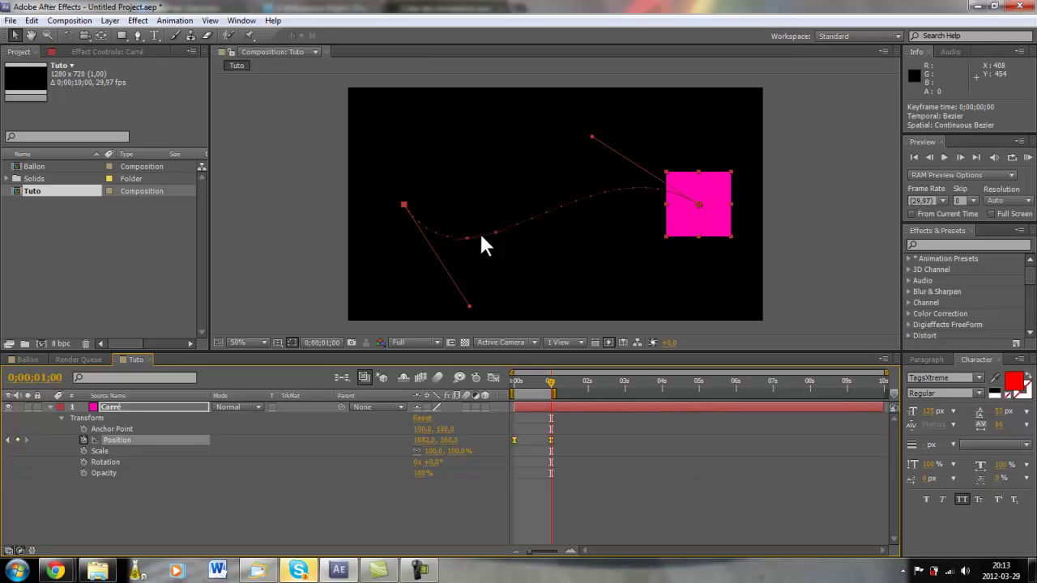
left_click(411, 211)
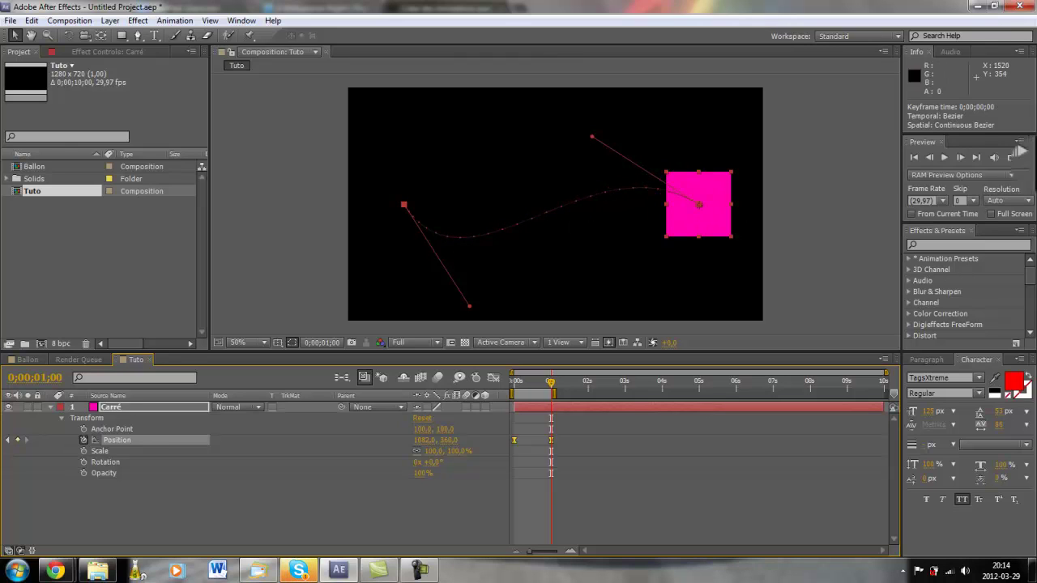
left_click(1027, 159)
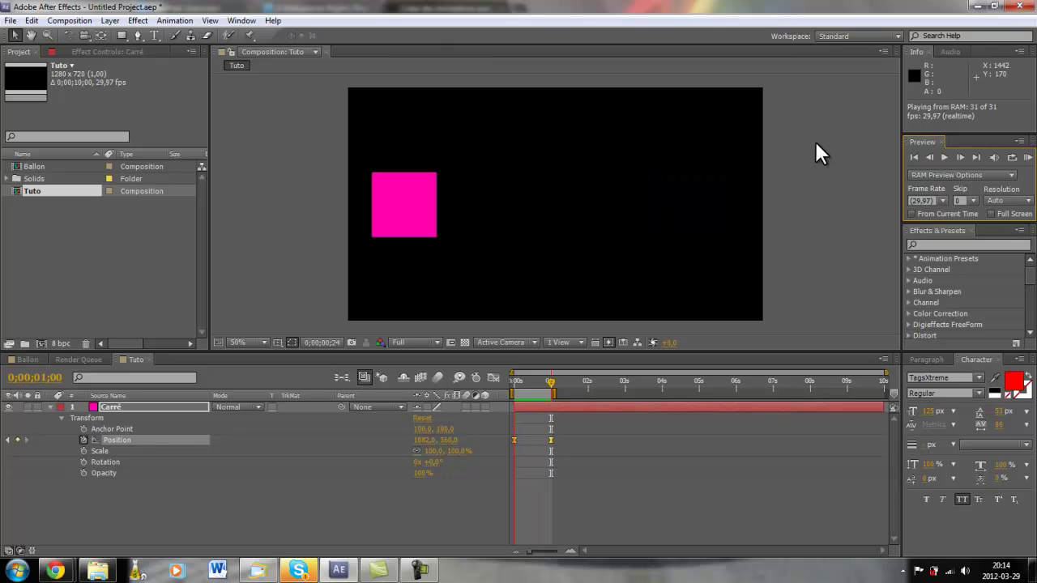
key("space")
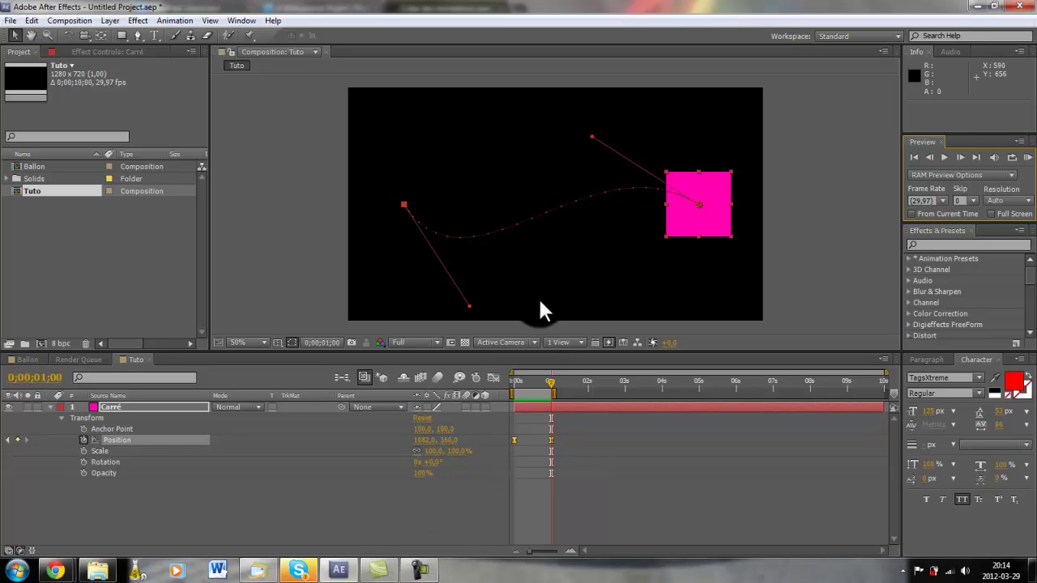
left_click(420, 571)
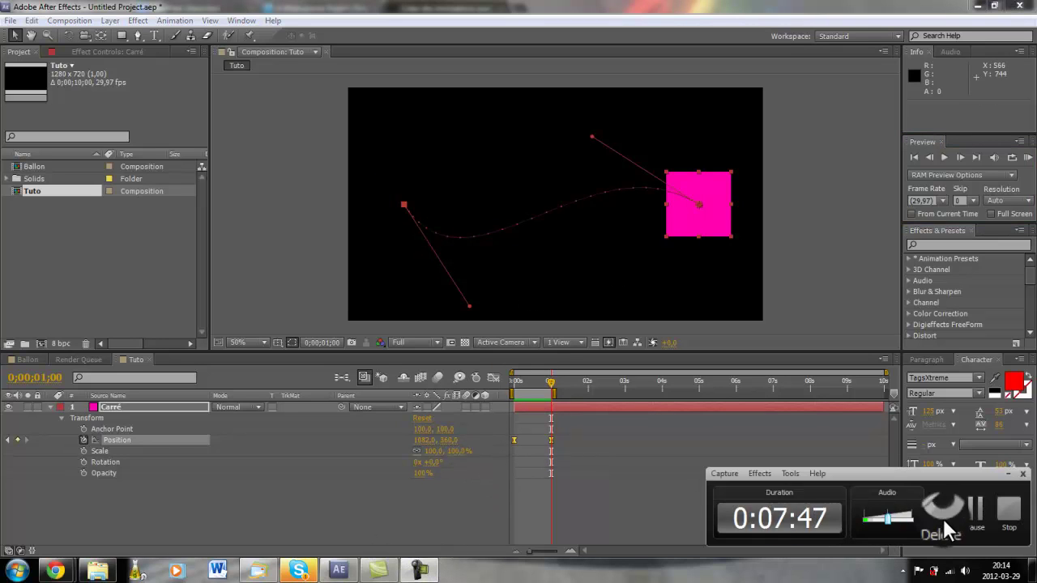
left_click(948, 516)
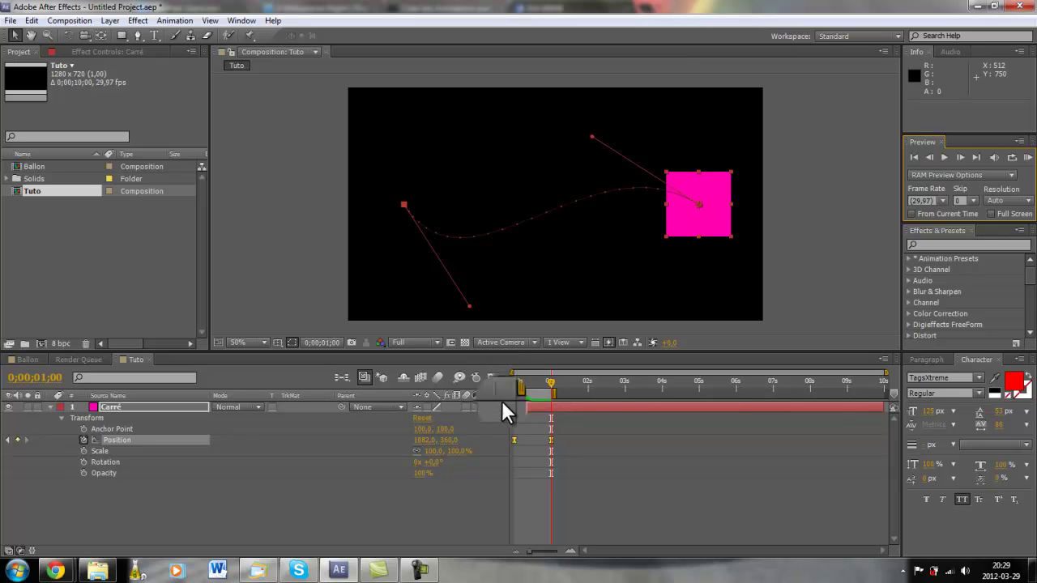
Select the square's position keyframes, show their speed curve in the Graph Editor and fit all graphs to the view.
left_click(589, 438)
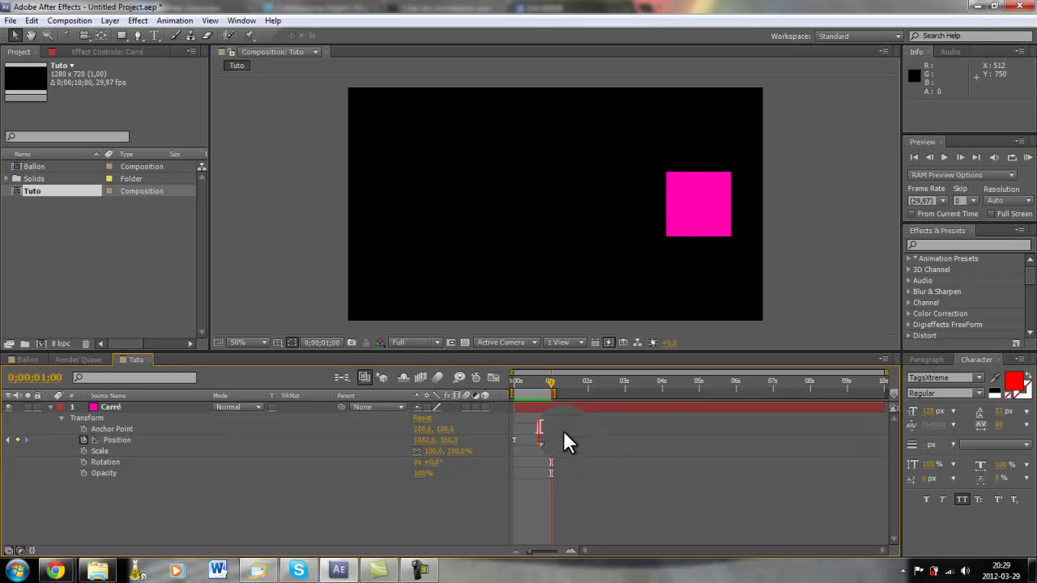
left_click_drag(563, 428, 507, 453)
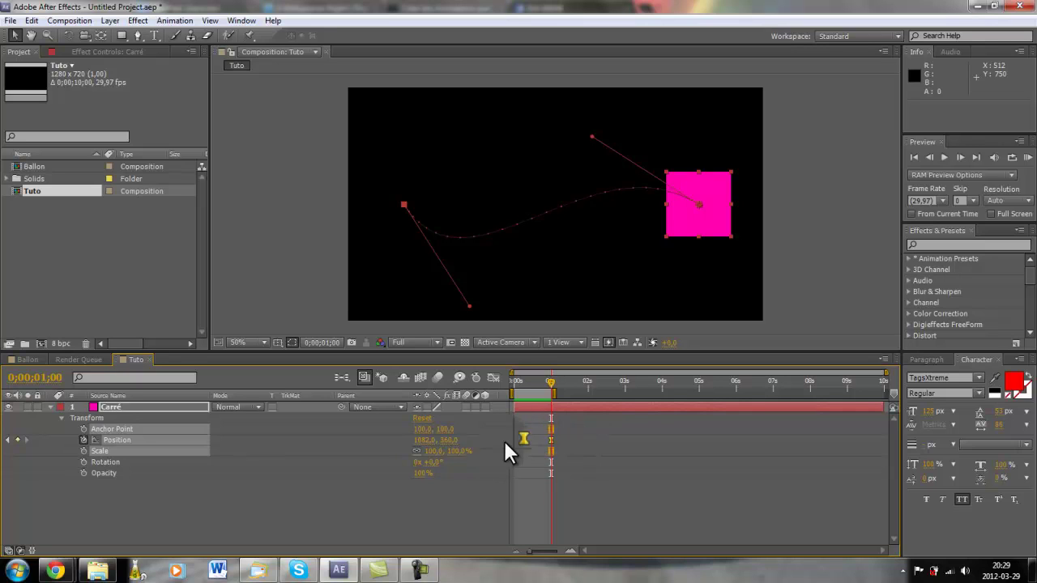
left_click(490, 375)
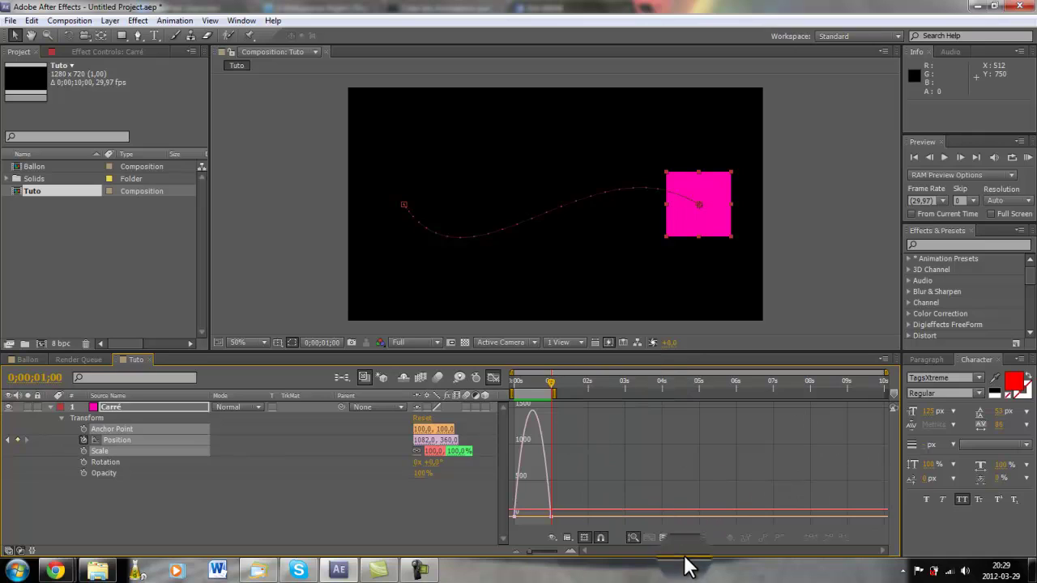
left_click(664, 538)
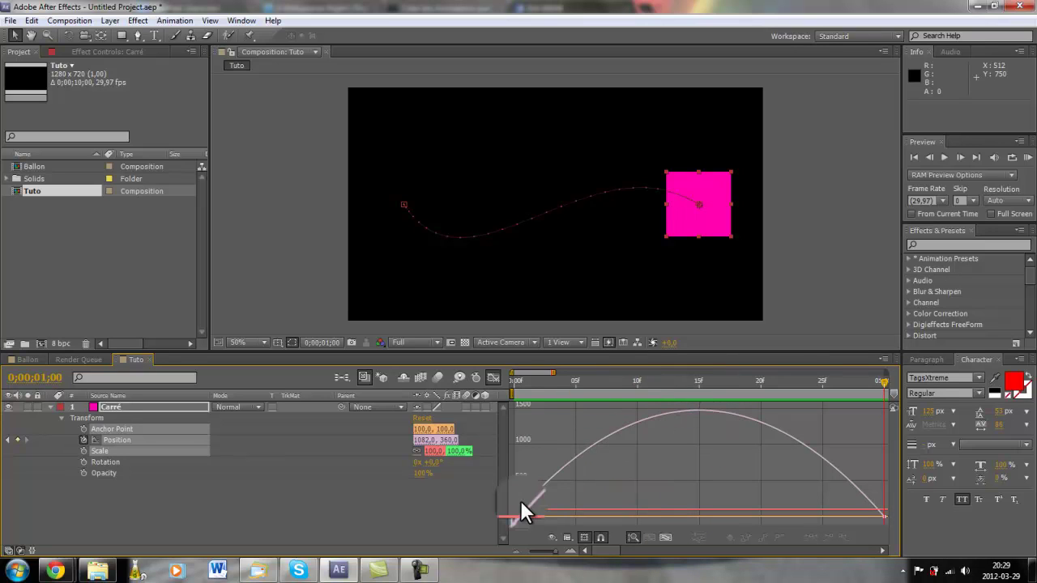
Sharpen the position speed curve by extending the start keyframe's handle to about frame 8 and the end keyframe's to about frame 20; preview it.
mouse_move(556, 516)
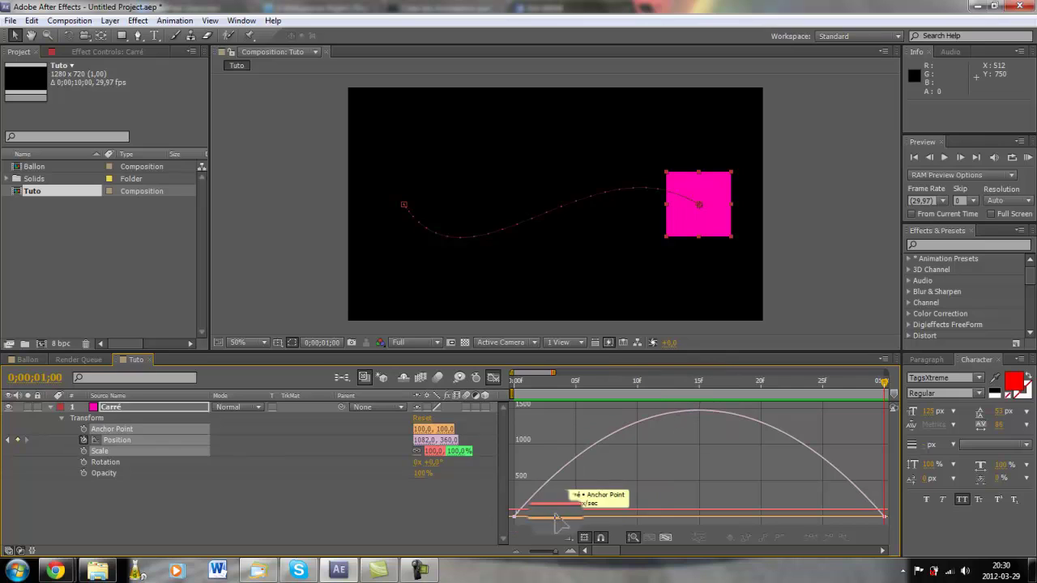
left_click(514, 509)
left_click_drag(512, 504, 540, 480)
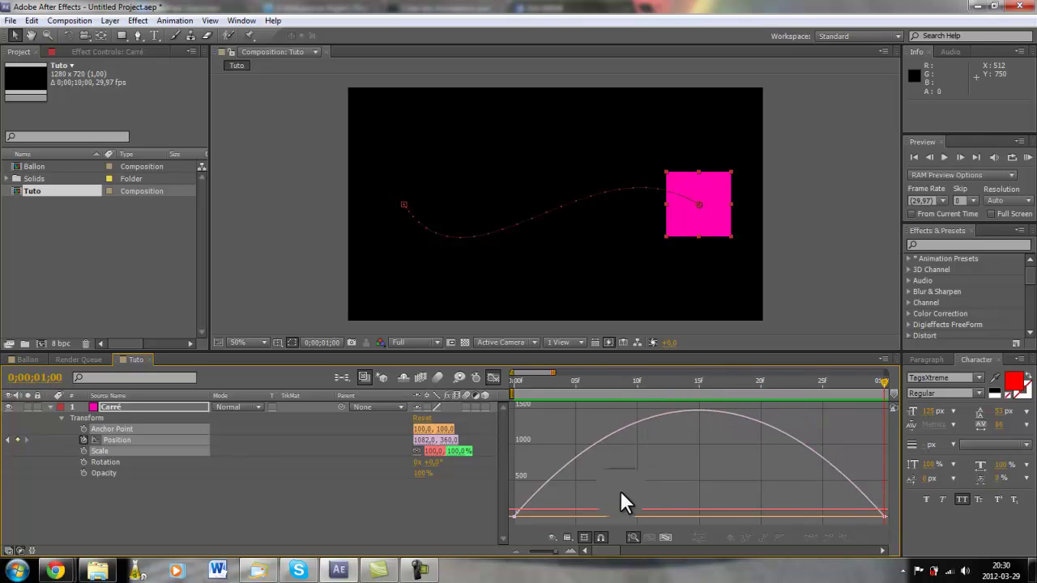
left_click(514, 514)
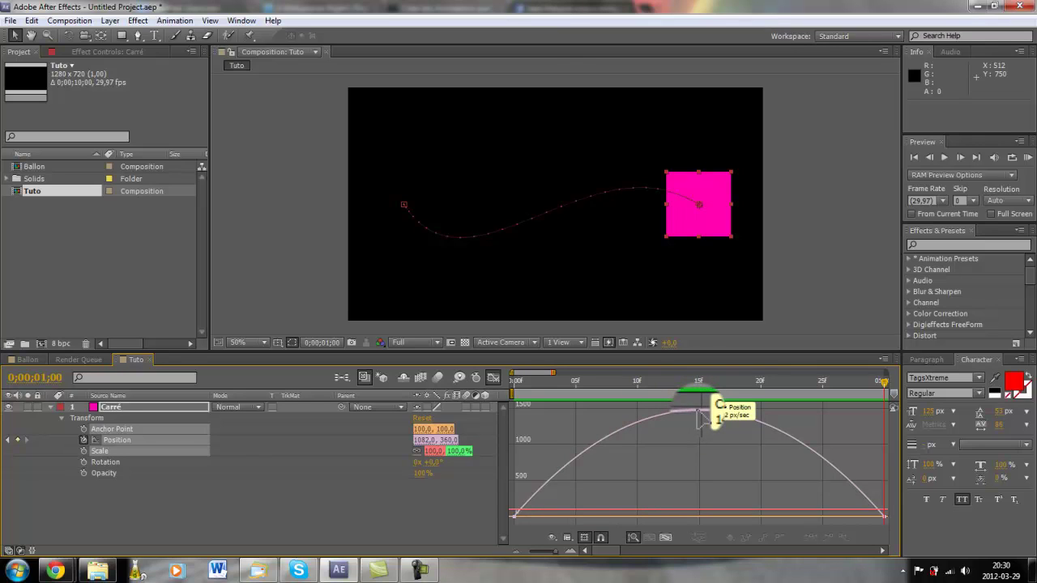
left_click(513, 515)
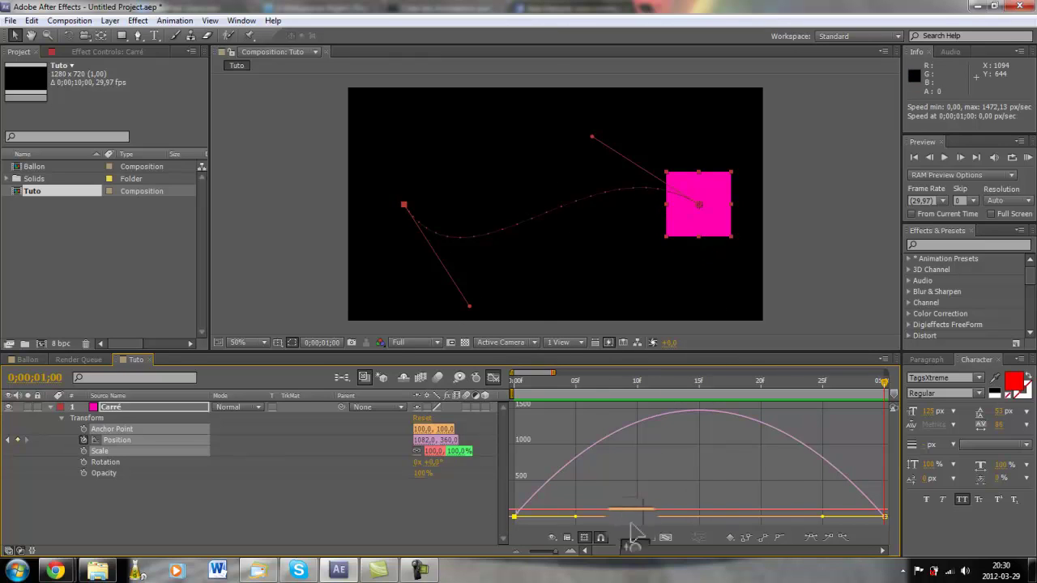
left_click(576, 517)
left_click_drag(575, 518, 610, 518)
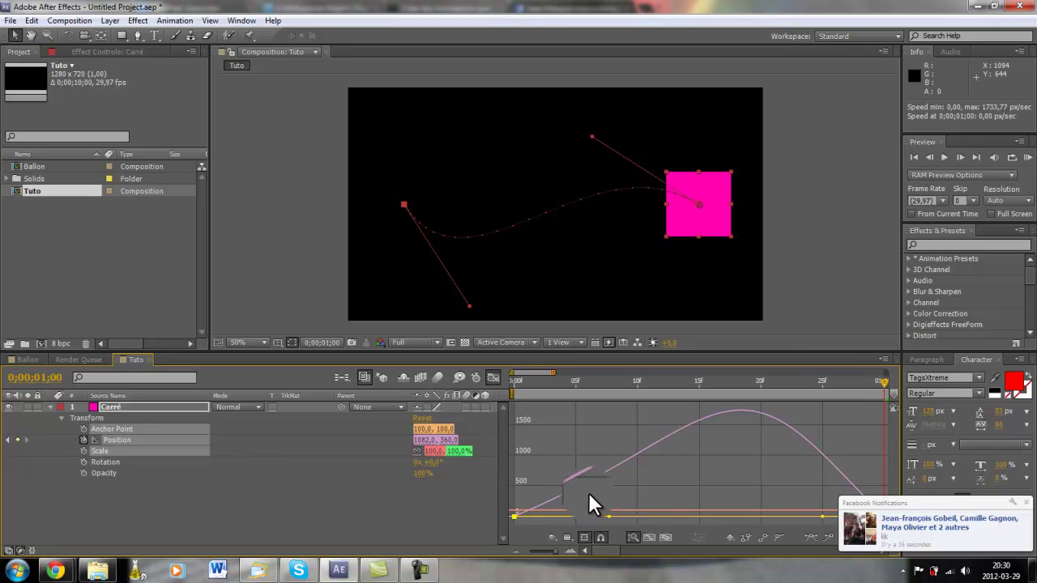
left_click(823, 517)
left_click_drag(821, 516, 767, 519)
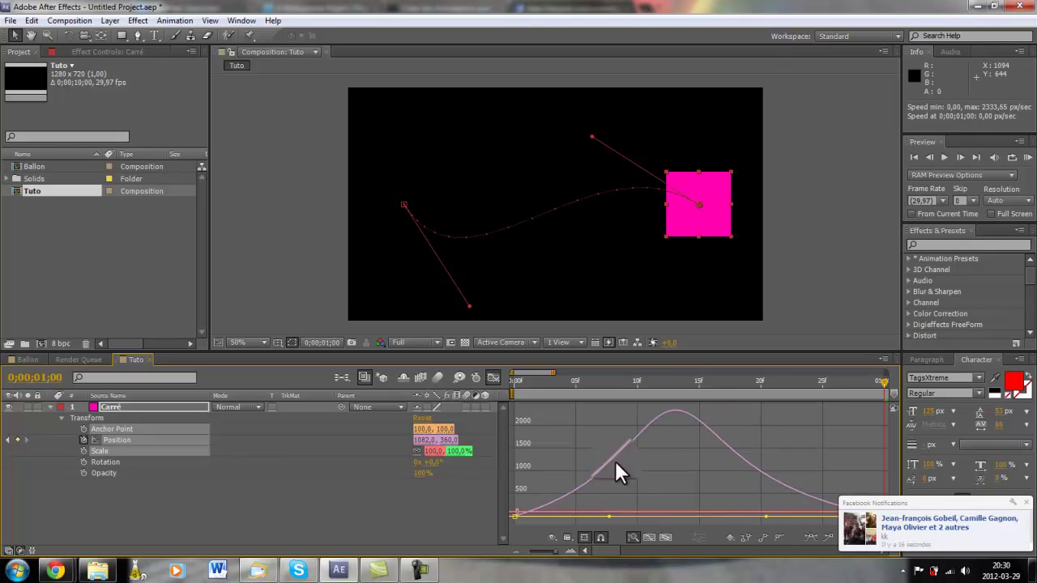
key("KP_0")
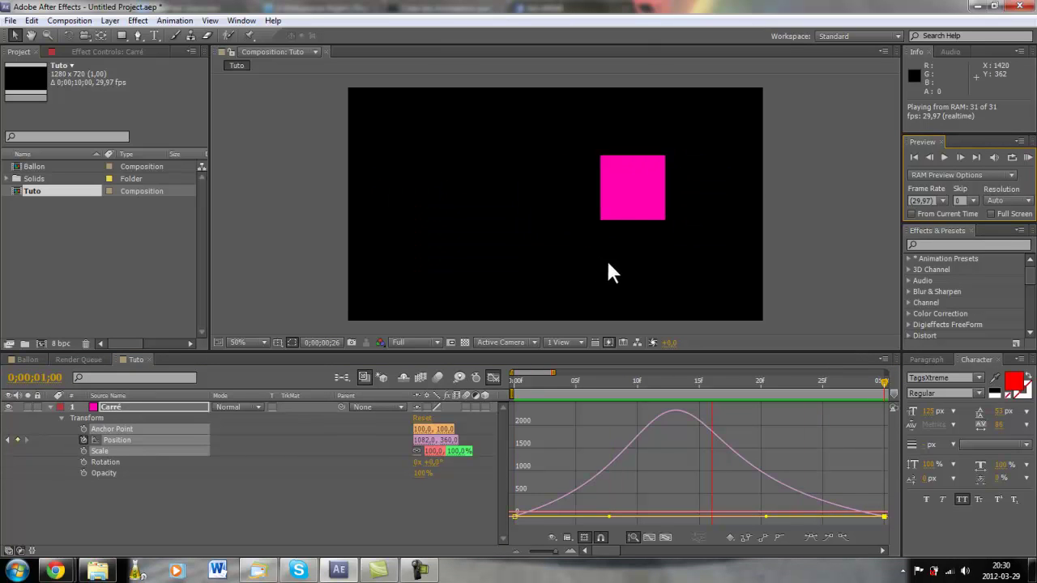
left_click(790, 412)
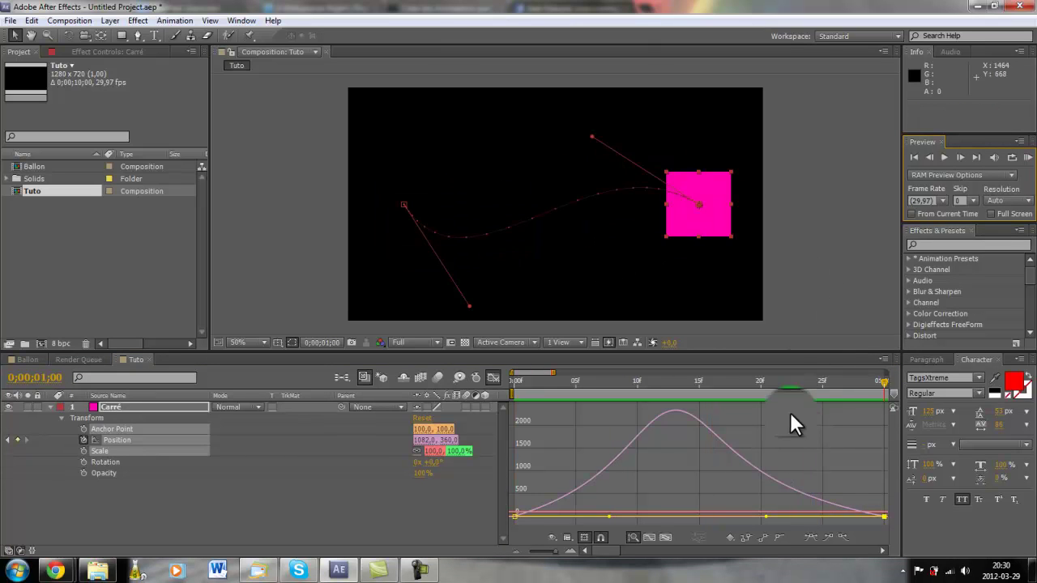
Extend the end keyframe's speed handle farther back to about frame 19 and RAM preview the slower arrival.
left_click(766, 517)
left_click_drag(767, 515, 748, 516)
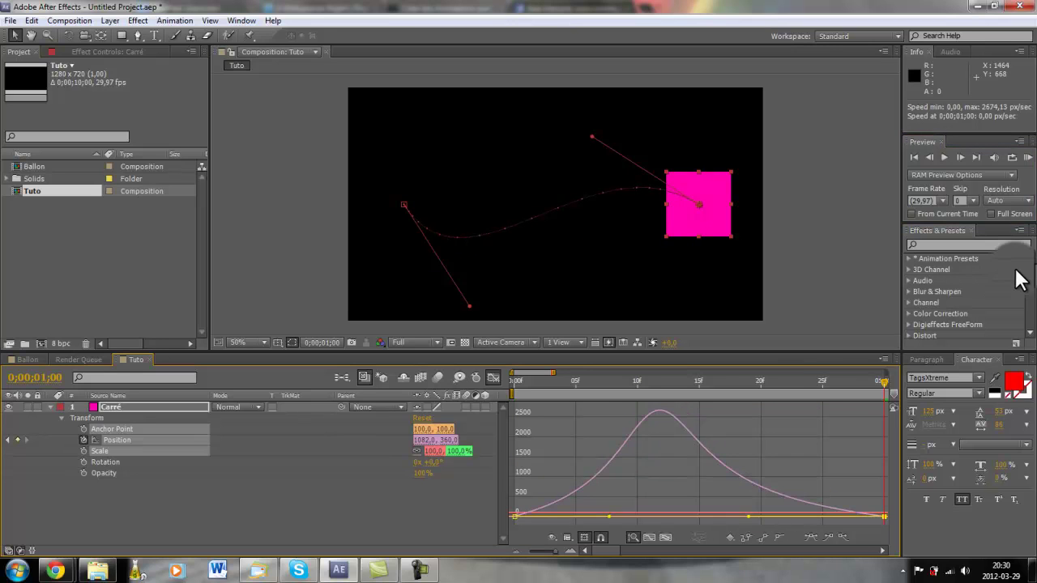
left_click(1028, 157)
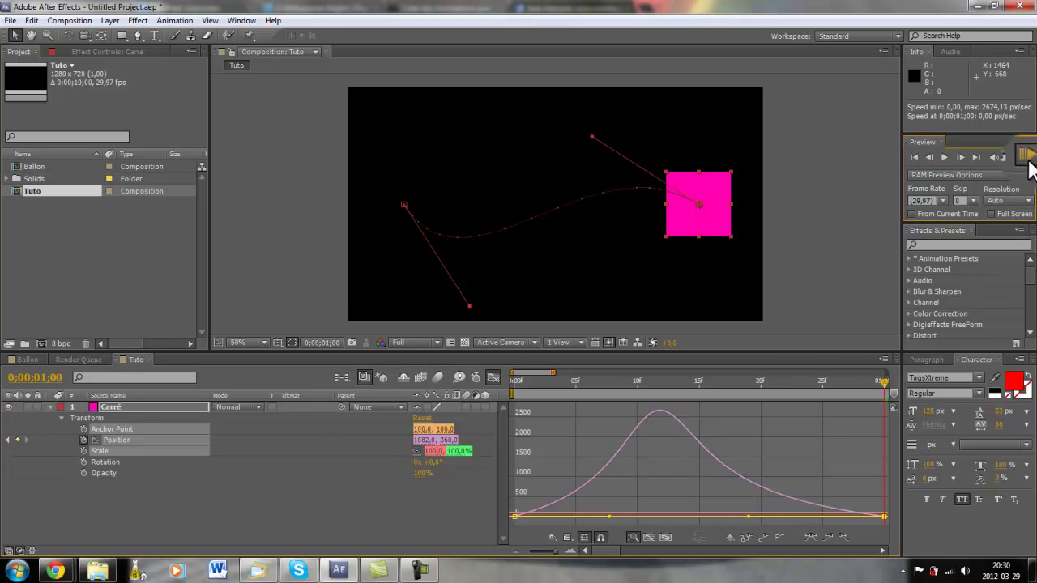
left_click(819, 173)
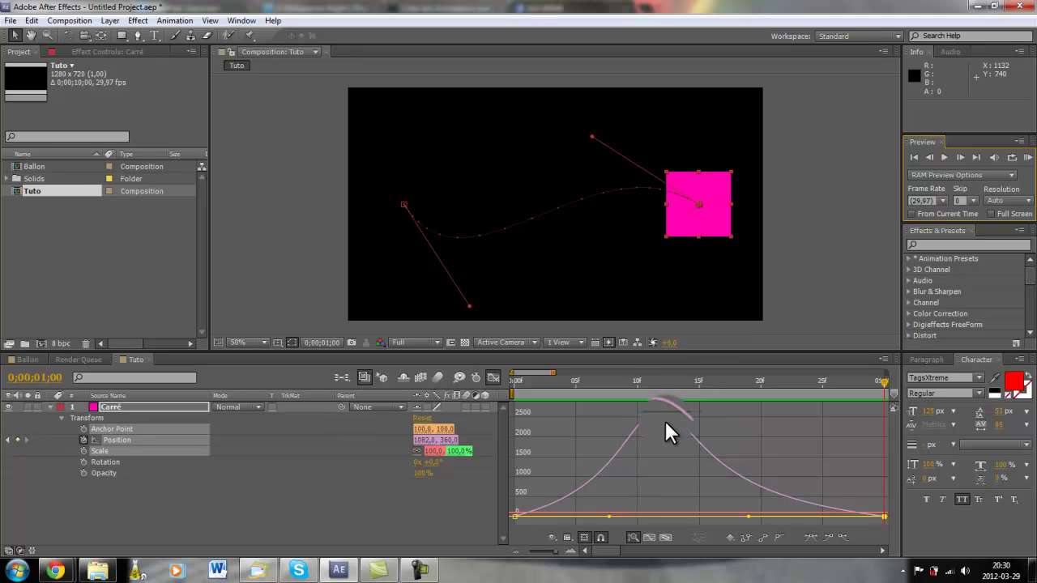
Try resetting both position keyframes to standard Easy Ease within the Graph Editor, and undo it.
mouse_move(666, 421)
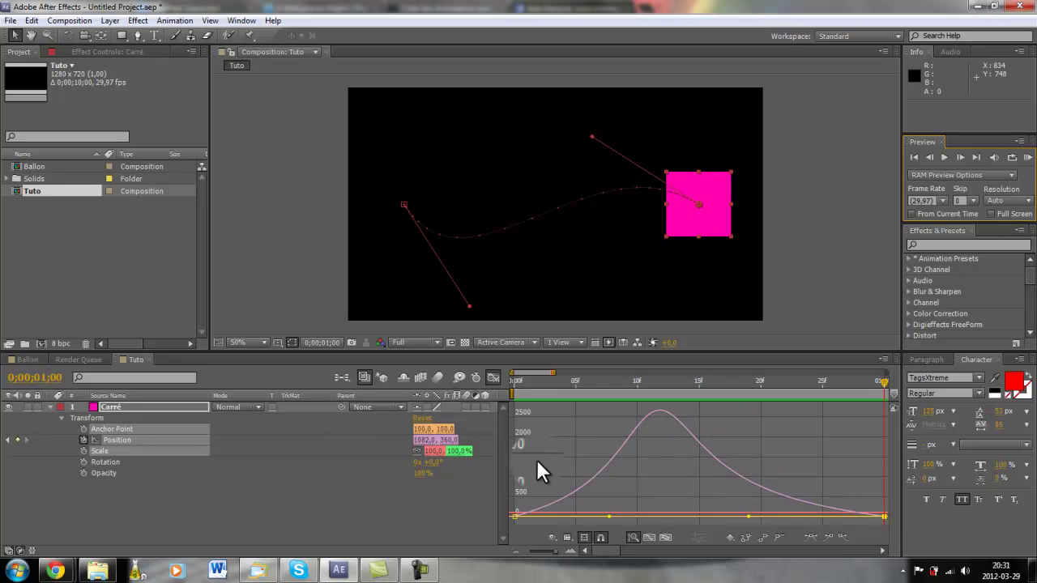
left_click_drag(513, 504, 877, 510)
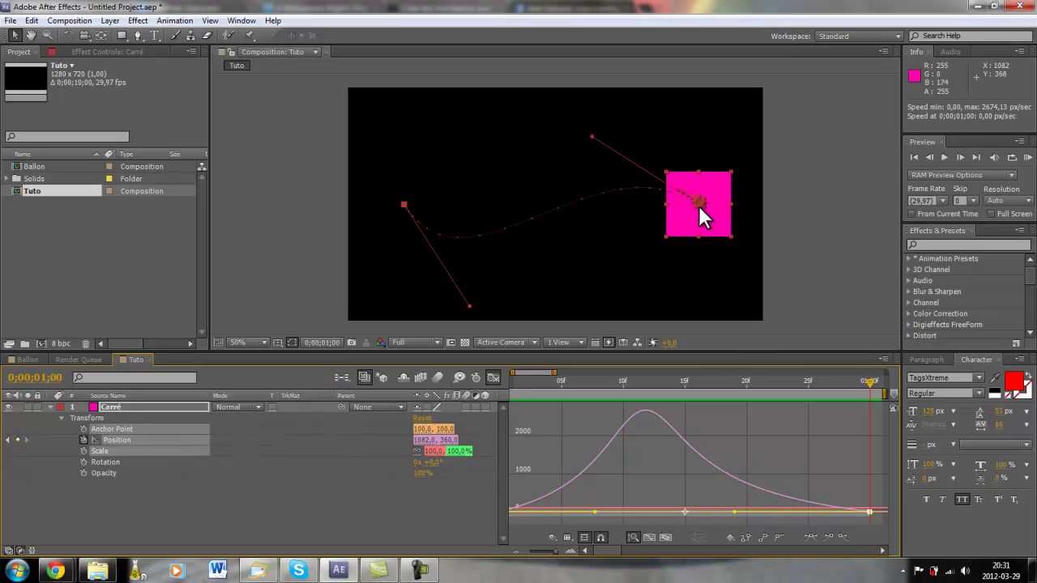
left_click(811, 539)
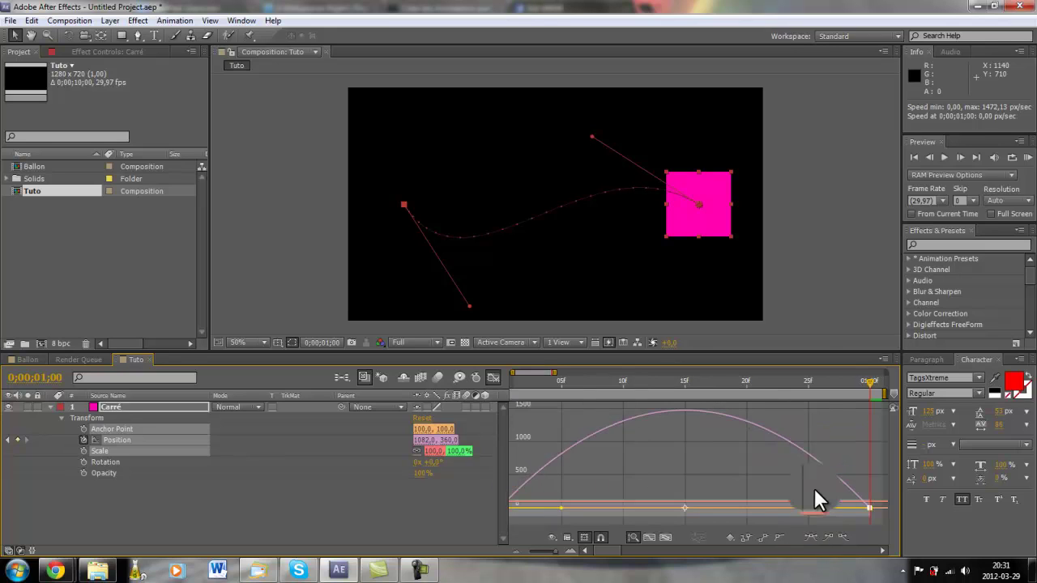
key("ctrl+z")
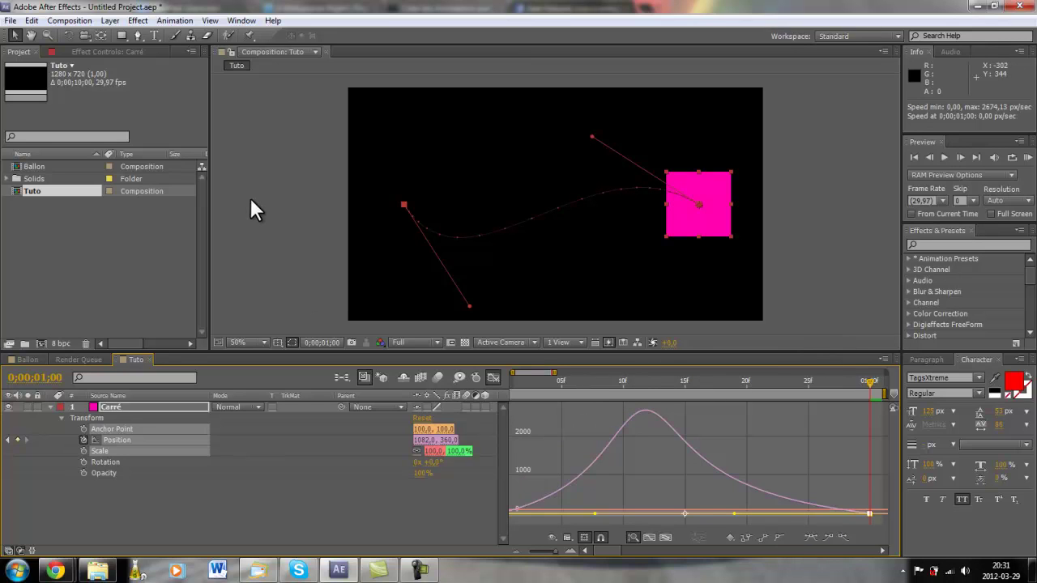
Return the timeline from the Graph Editor to the layer bar view.
left_click(491, 378)
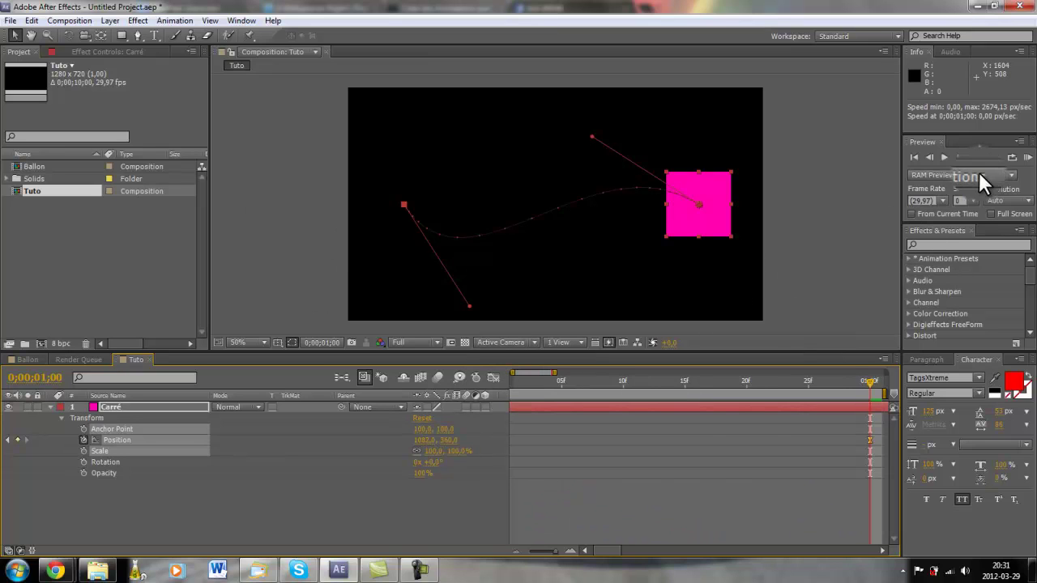
left_click(420, 570)
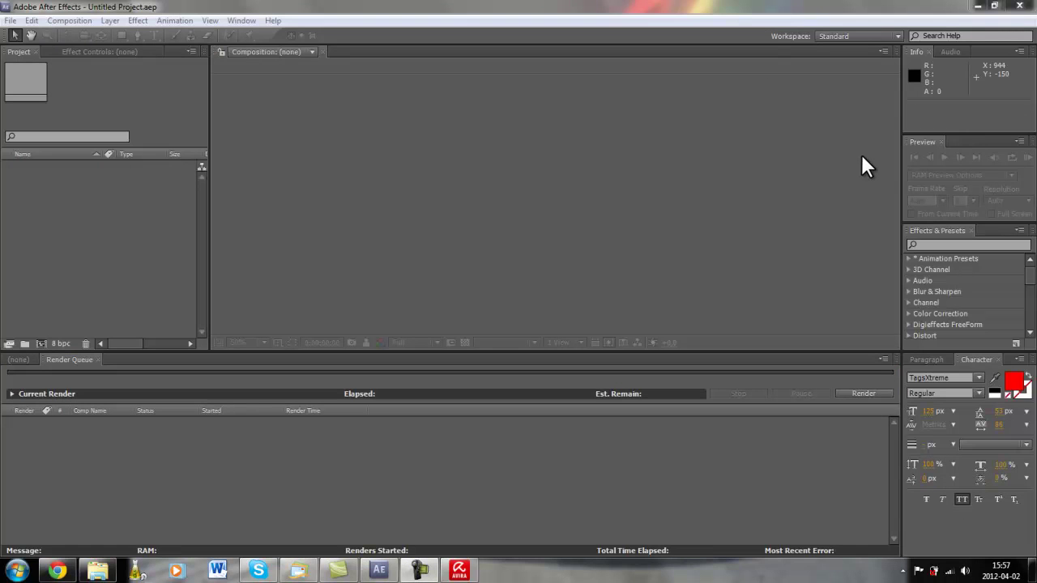
Create a composition named Ballon with the HDV/HDTV 720 29,97 preset and a 10-second duration.
left_click(585, 186)
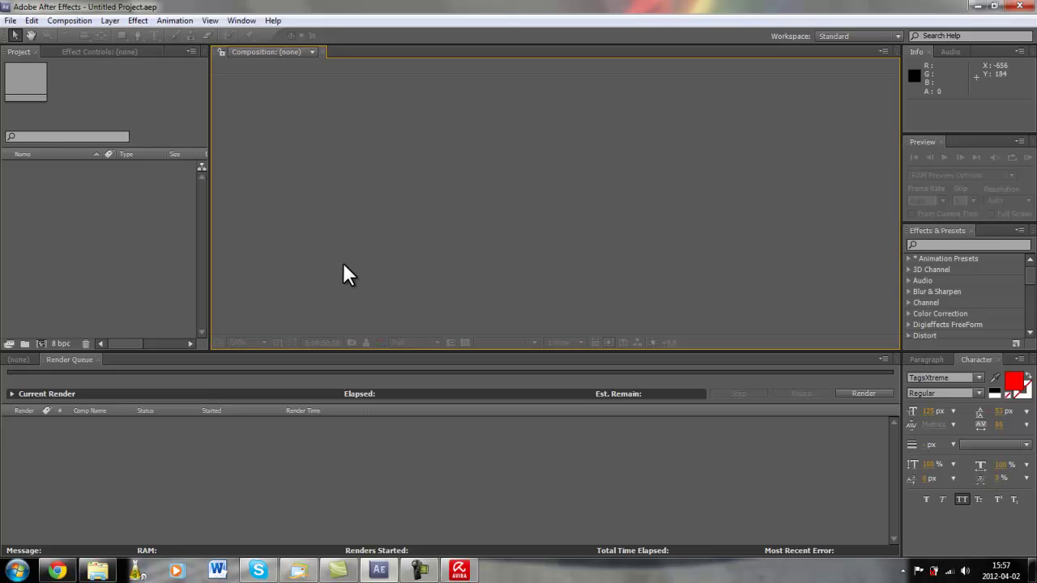
key("ctrl+n")
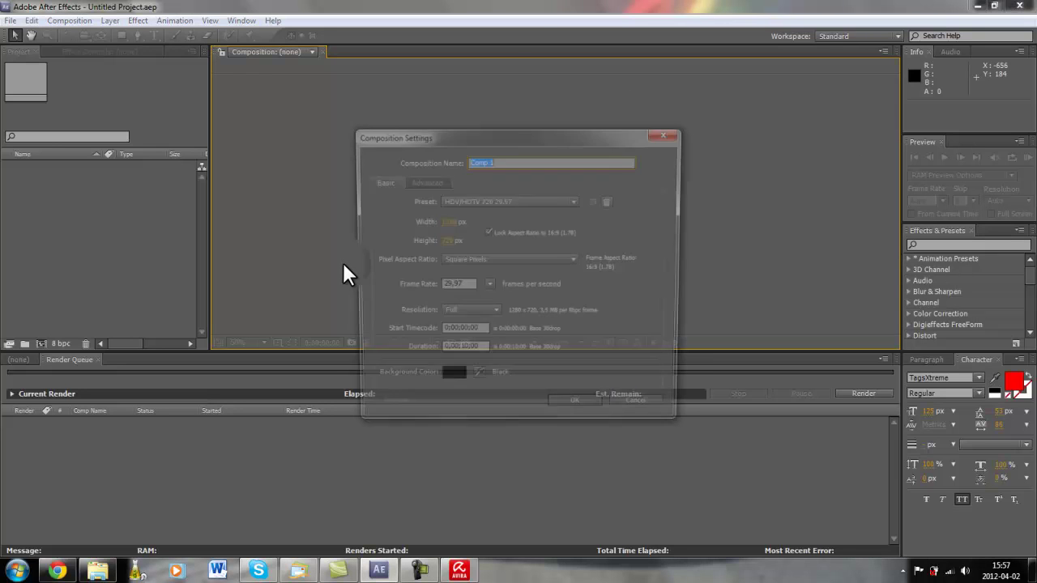
type("Ballon")
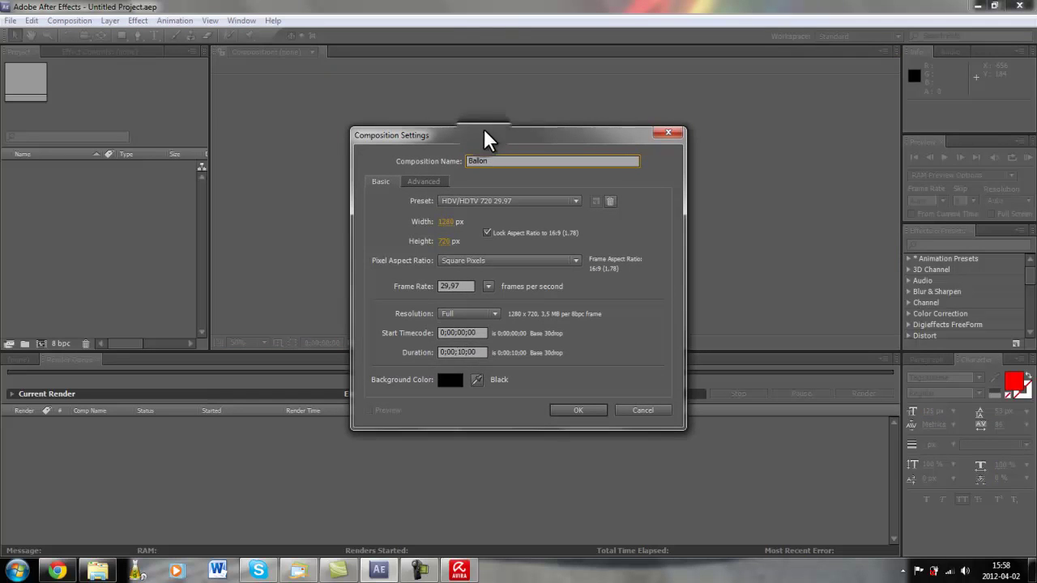
left_click(568, 411)
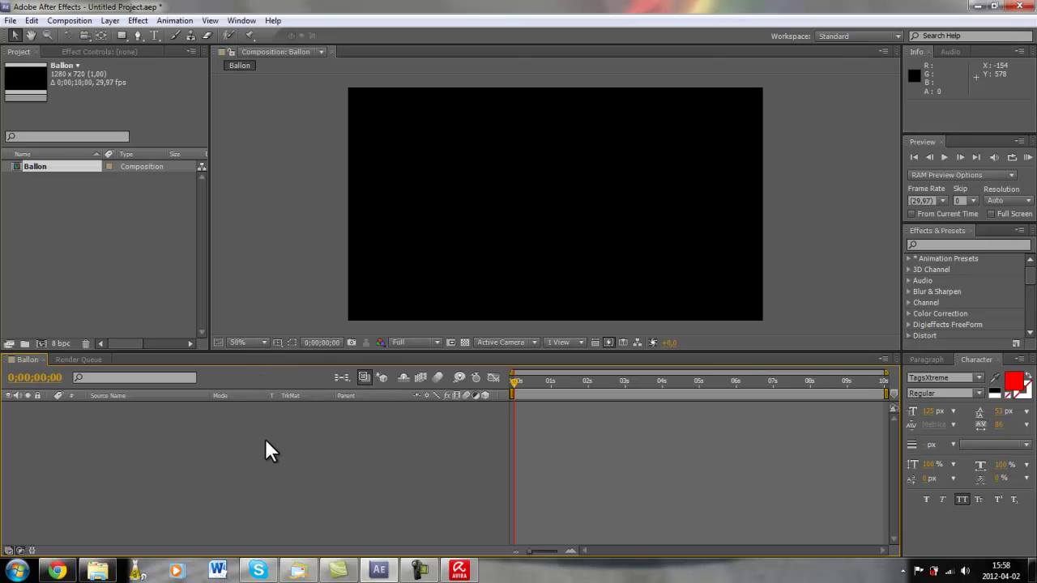
Create a shape layer with an ellipse that fills the whole composition frame.
left_click_drag(124, 38, 167, 63)
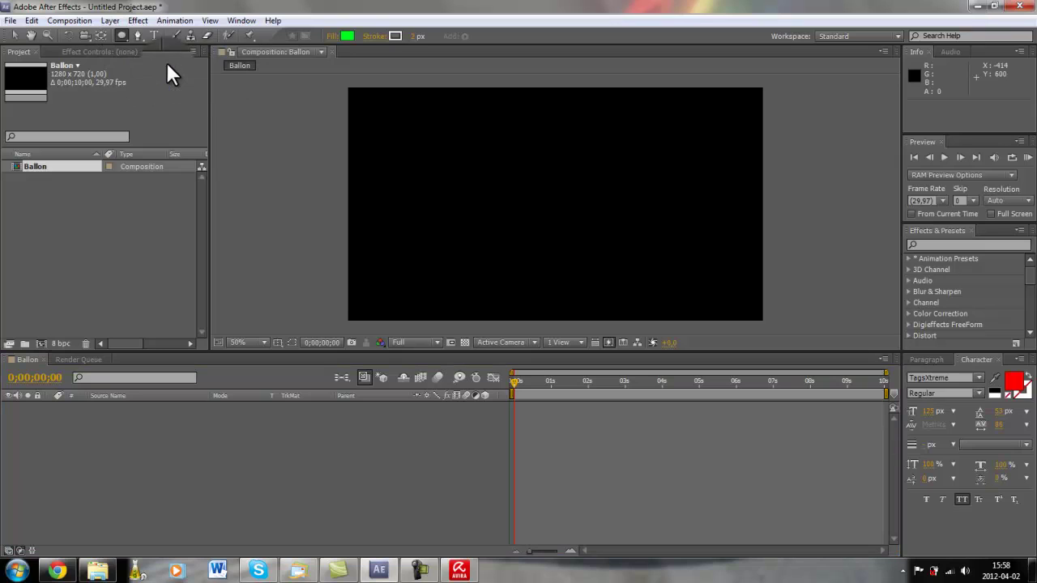
double_click(122, 36)
key("v")
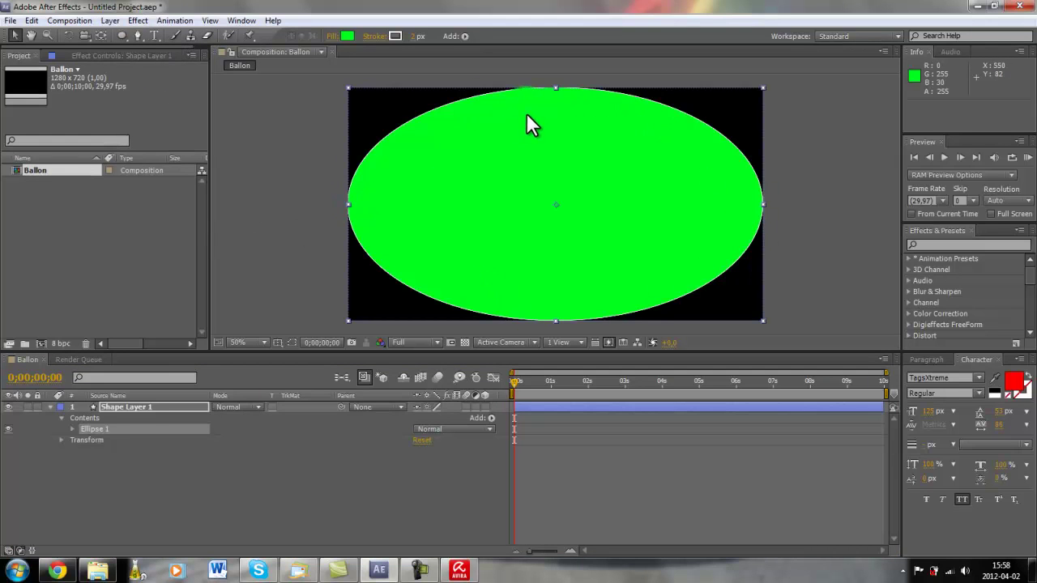
Unlink the ellipse path's size proportions and set its size to 100 by 100, making a small circle, then collapse the layer.
left_click(72, 427)
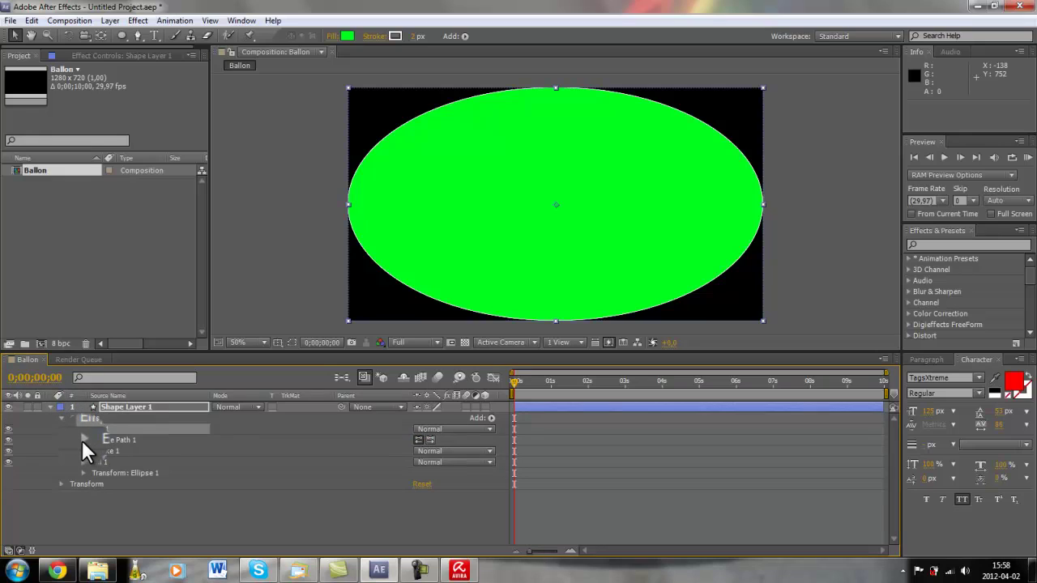
left_click(84, 440)
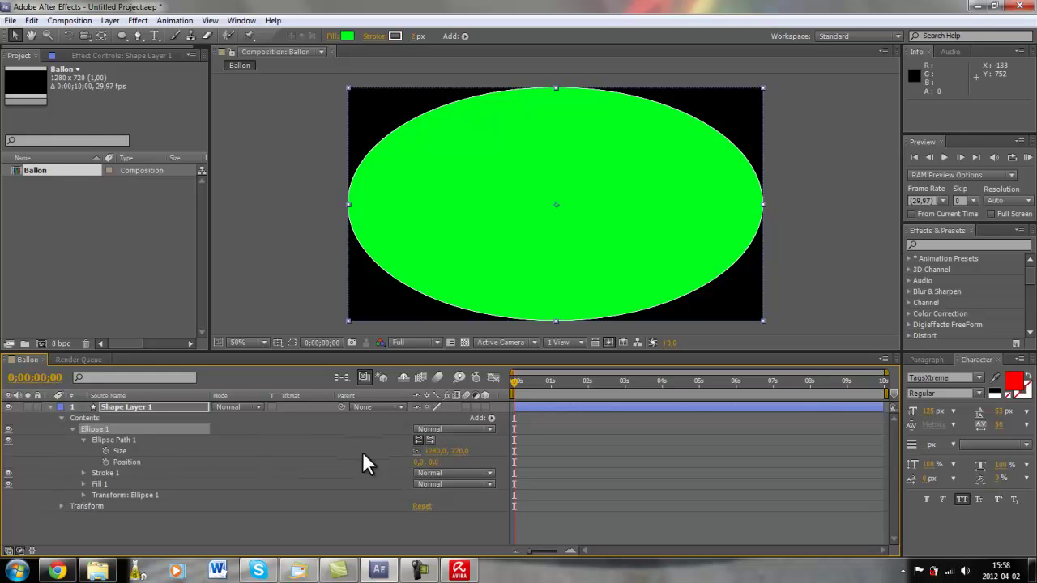
left_click(417, 450)
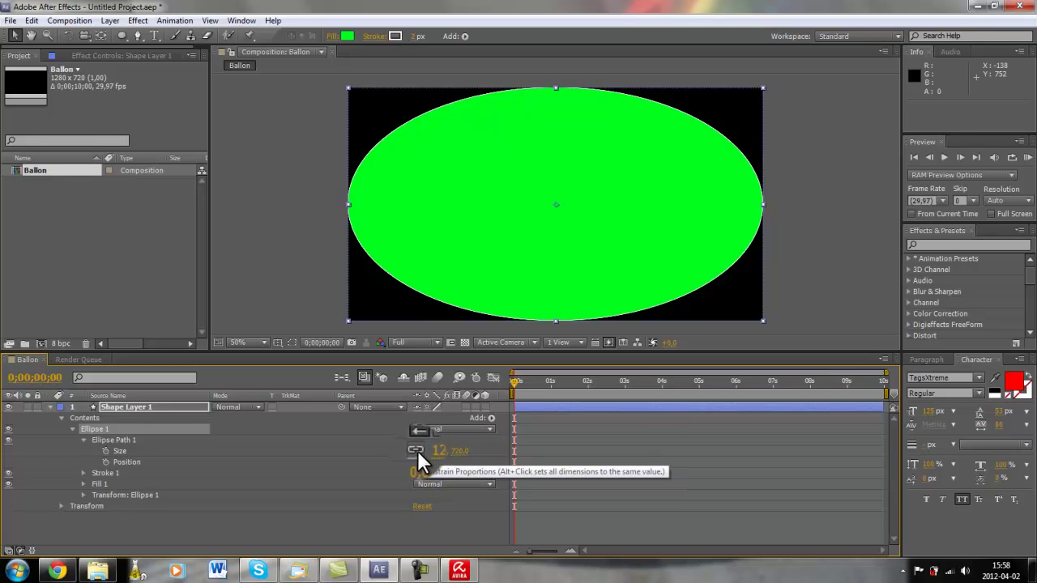
left_click(436, 451)
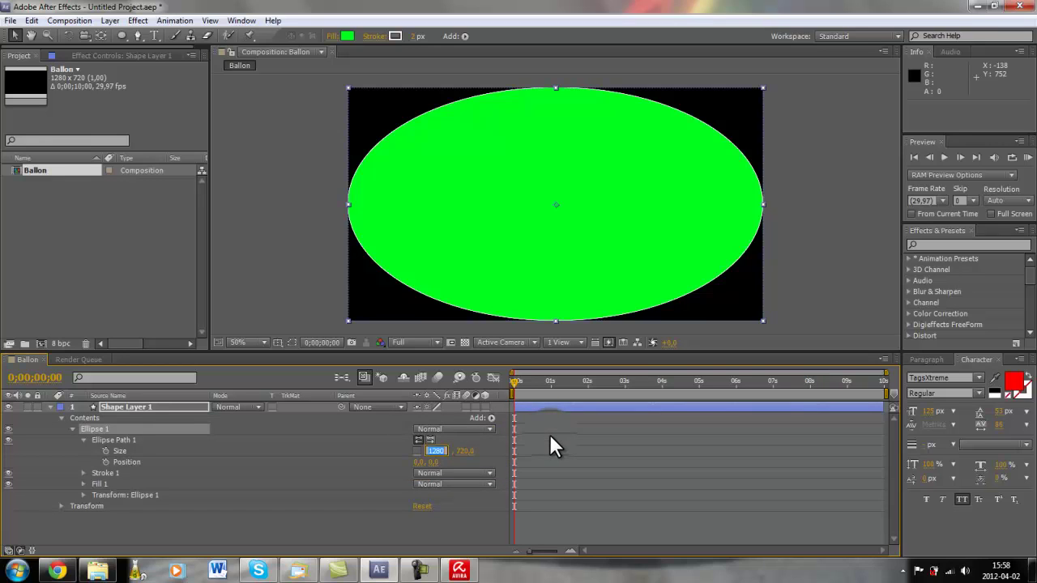
type("100")
key("Return")
left_click(464, 450)
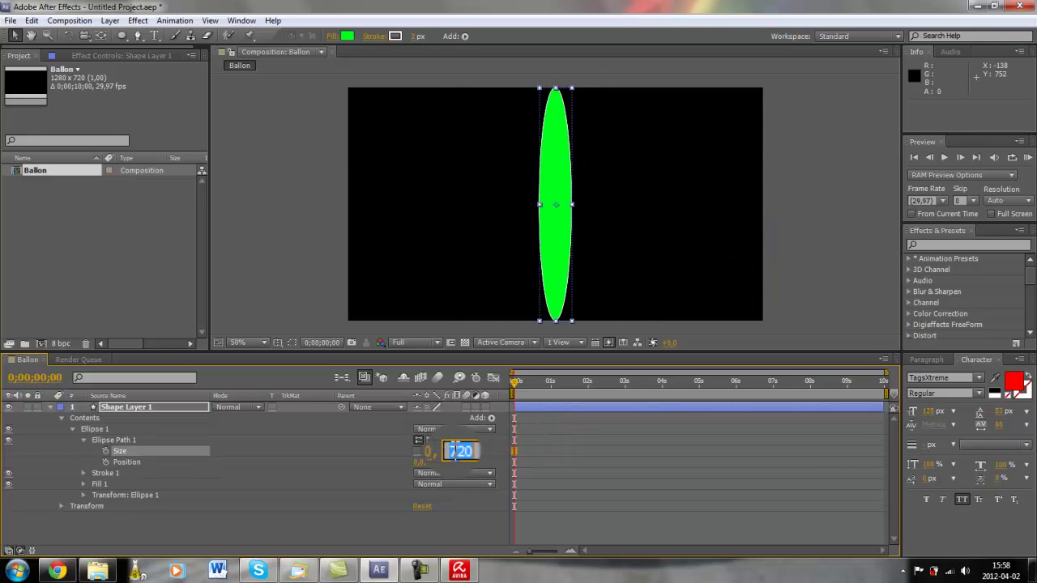
type("100")
key("Return")
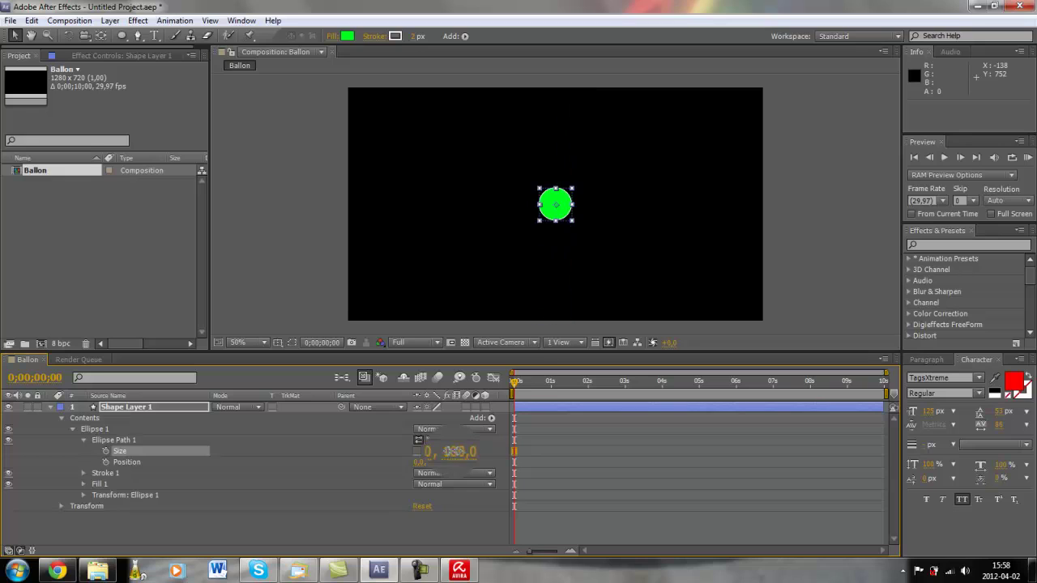
key("period")
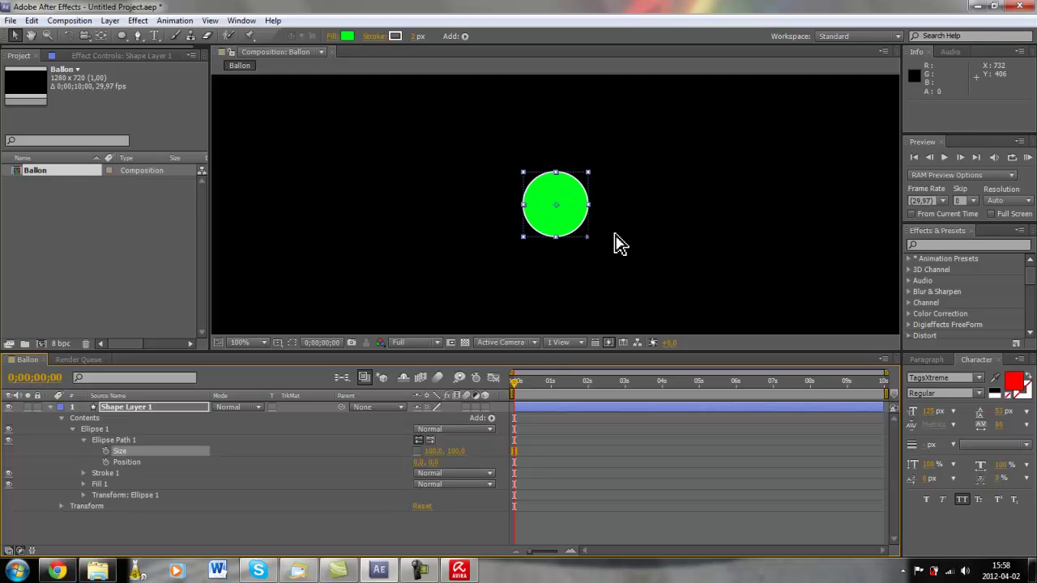
key("comma")
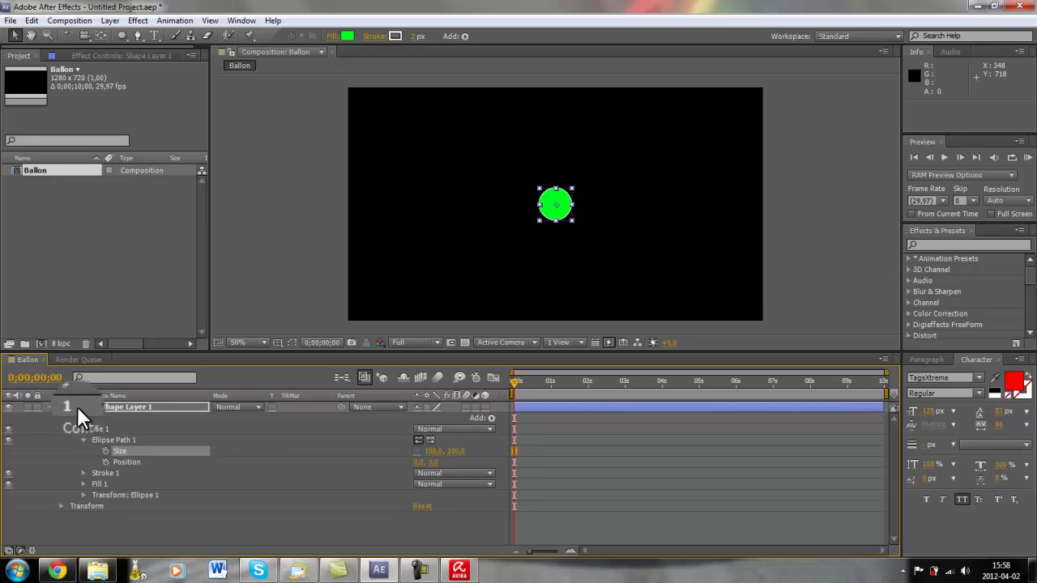
left_click(49, 406)
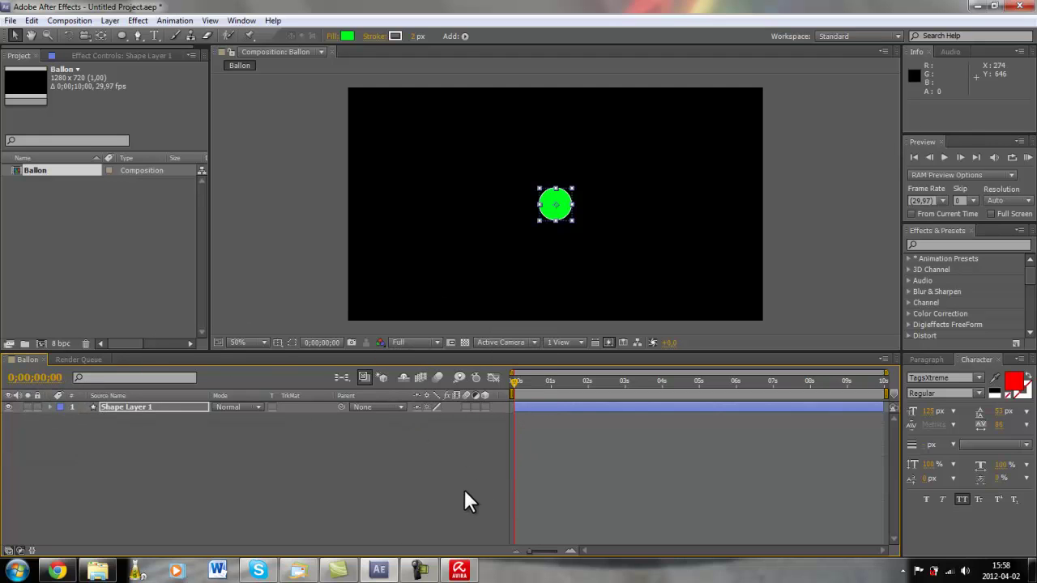
Change the circle's fill colour to yellow FFD800.
left_click(346, 36)
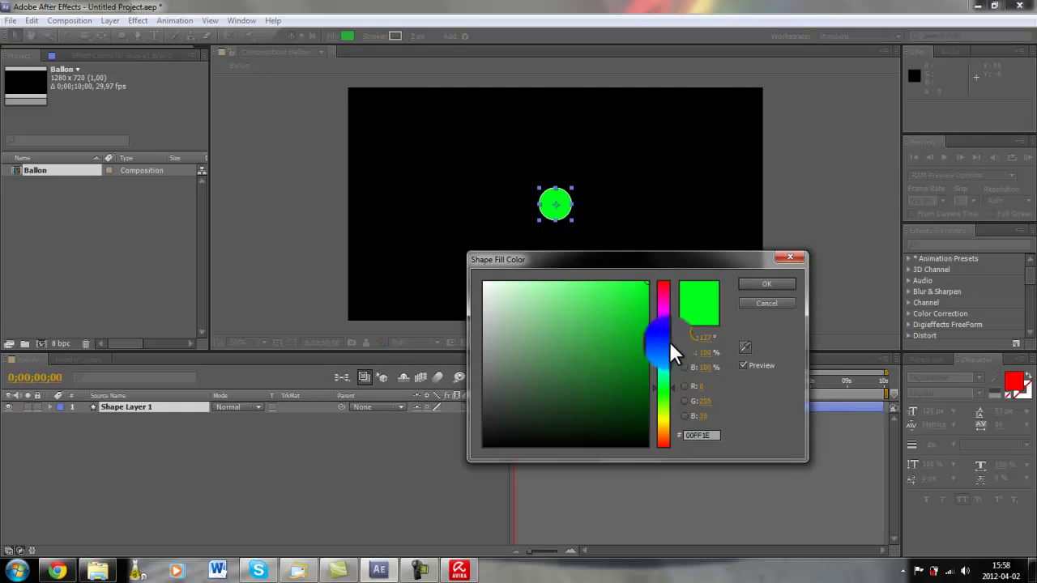
left_click_drag(670, 343, 662, 272)
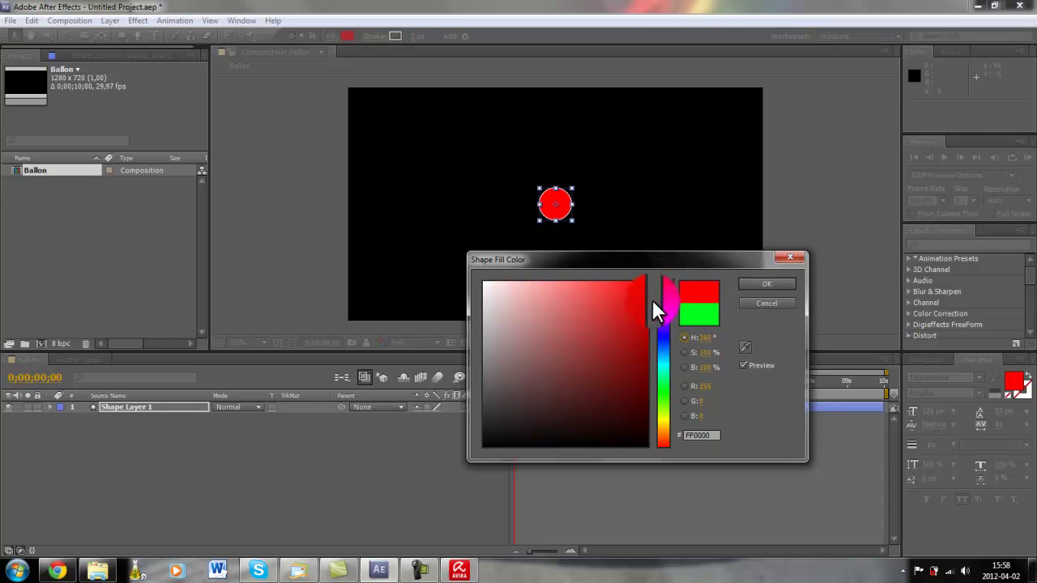
left_click_drag(659, 389, 662, 424)
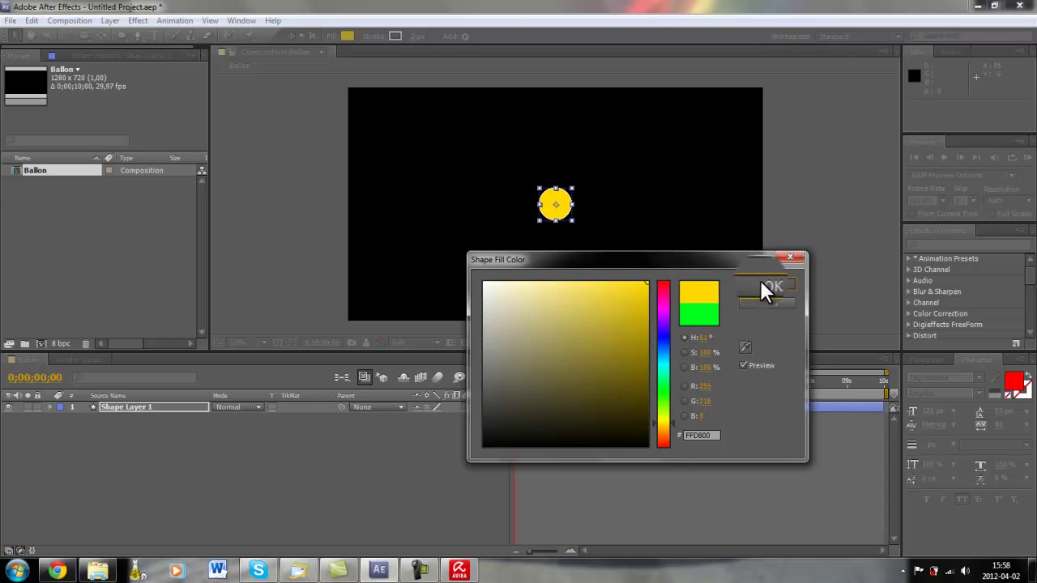
left_click(762, 283)
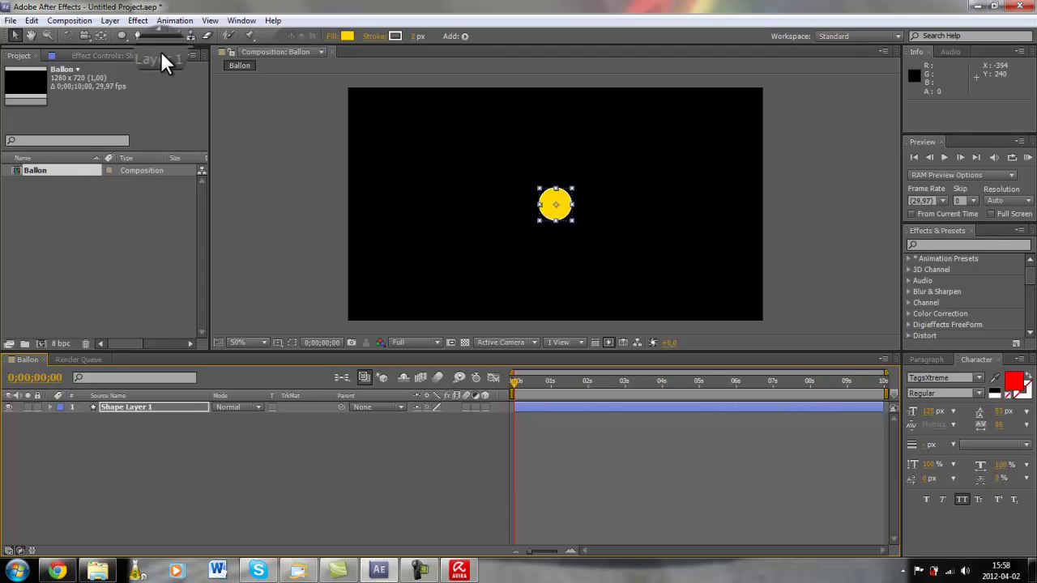
Draw a floor rectangle about 1440 by 180 px across the frame's lower edge on its own shape layer, undoing the one added to the circle's layer.
left_click(122, 37)
left_click_drag(120, 35, 157, 35)
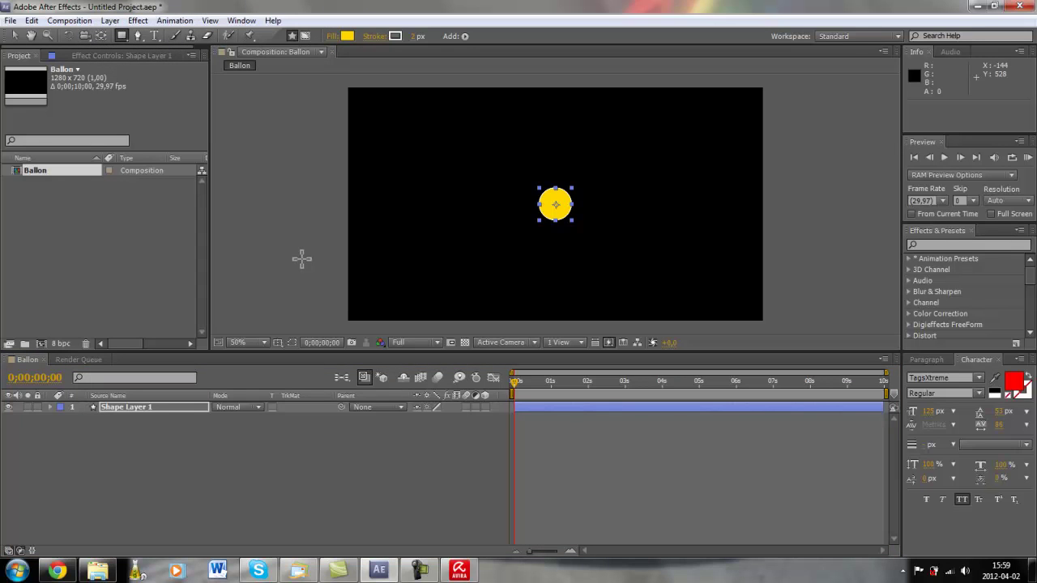
mouse_move(302, 270)
left_mouse_down()
mouse_move(463, 324)
mouse_move(789, 331)
left_mouse_up()
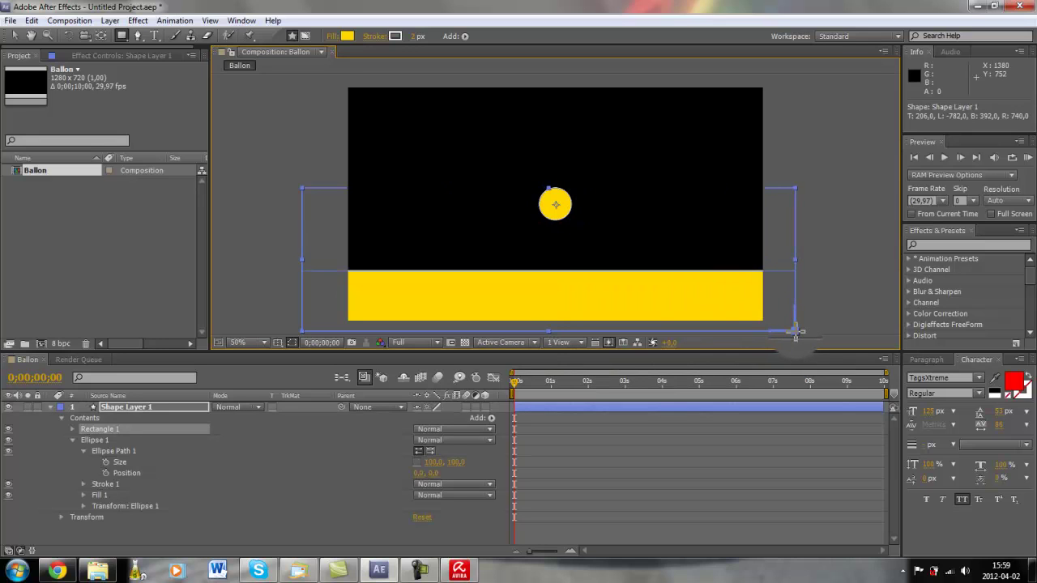
key("ctrl+z")
left_click(162, 522)
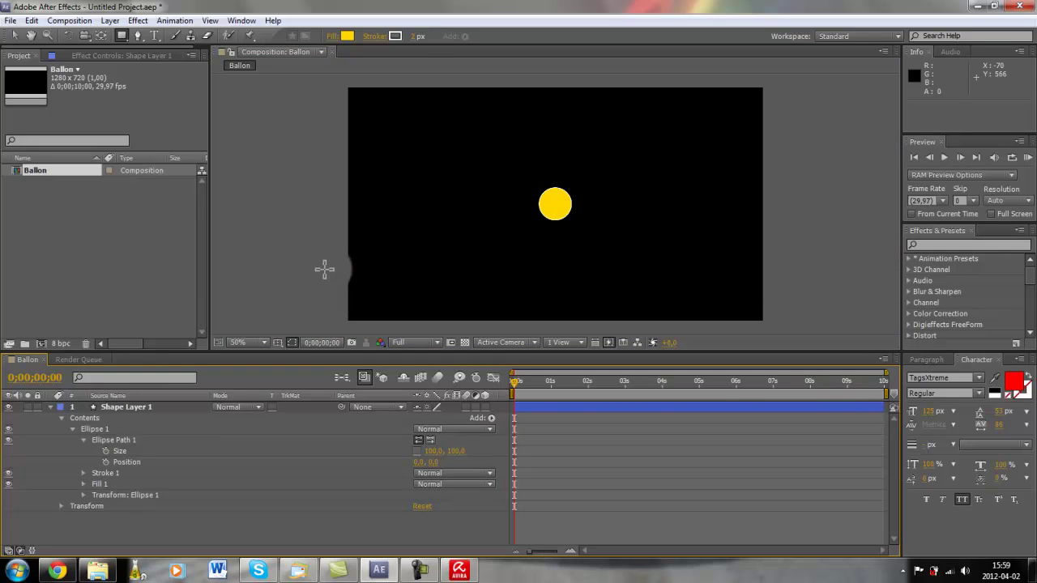
mouse_move(325, 271)
left_mouse_down()
mouse_move(459, 313)
mouse_move(606, 307)
mouse_move(762, 317)
mouse_move(791, 331)
left_mouse_up()
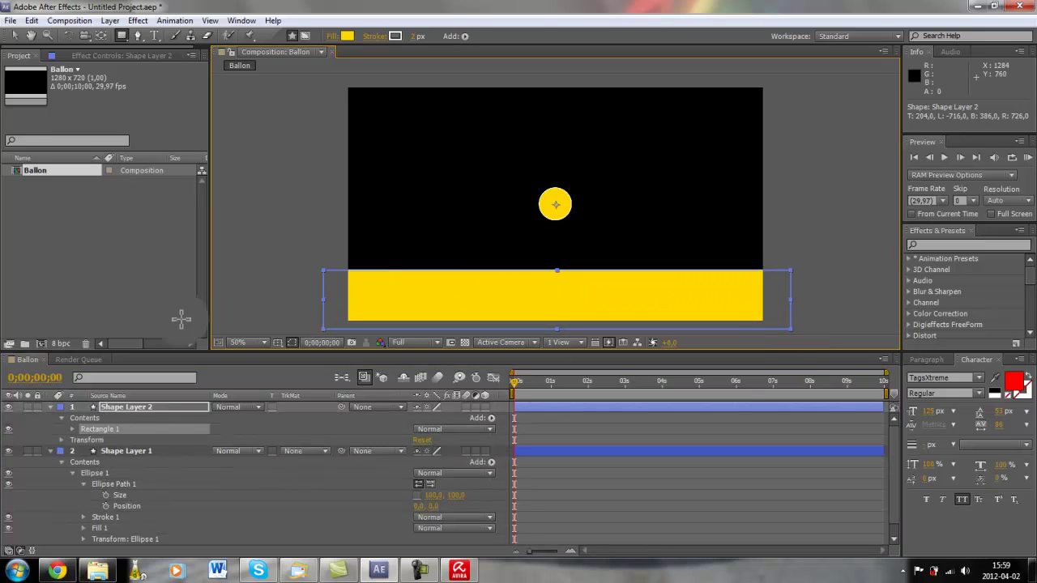
Change the floor rectangle's fill colour to grey.
left_click(347, 36)
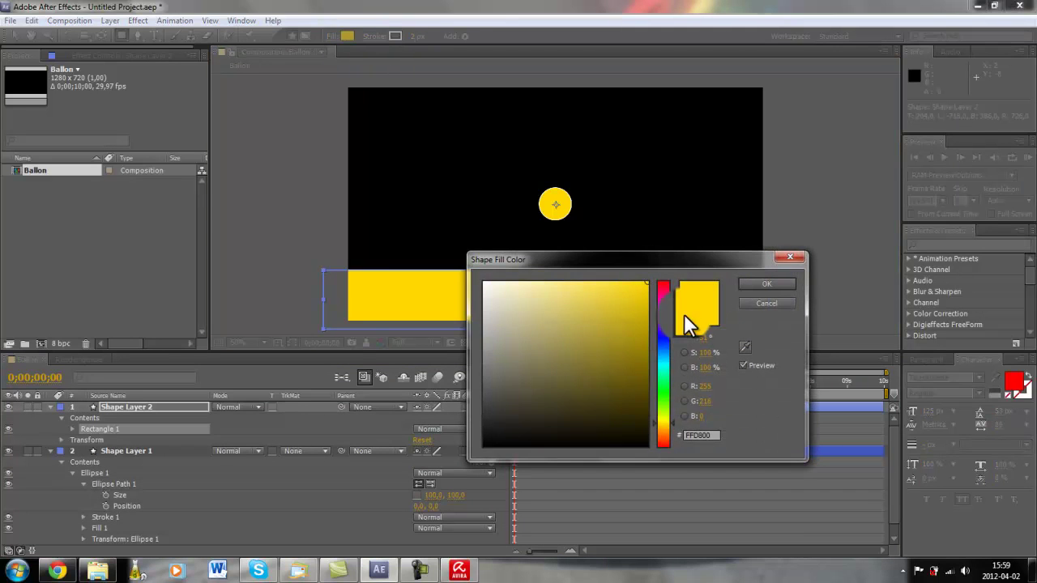
left_click_drag(661, 316, 662, 279)
mouse_move(545, 361)
left_mouse_down()
mouse_move(440, 398)
mouse_move(494, 361)
mouse_move(468, 336)
left_mouse_up()
left_click(760, 286)
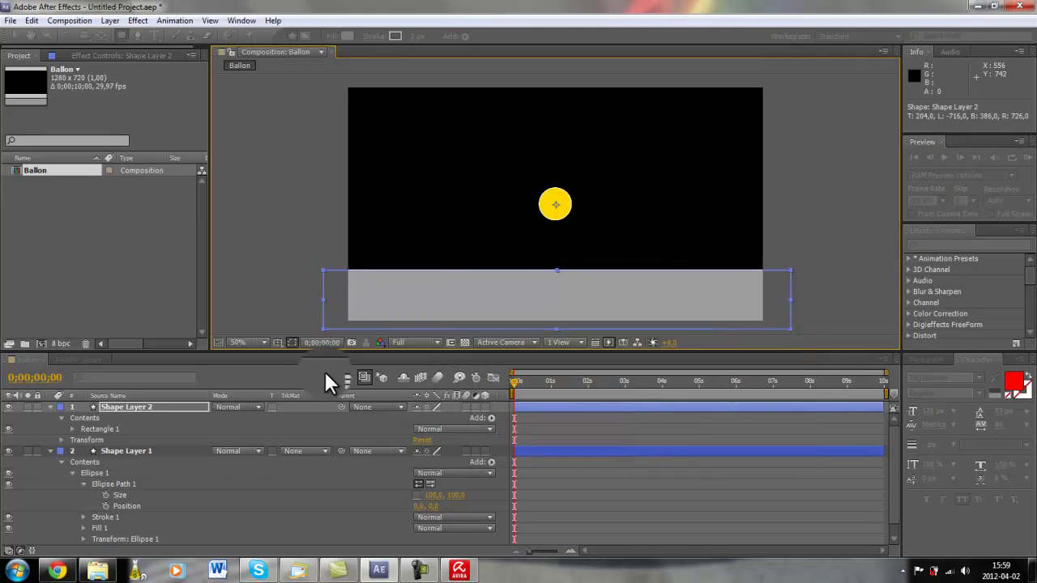
Rename the floor rectangle's layer Sol and the circle's layer Ballon.
left_click(157, 407)
key("Return")
type("Sol")
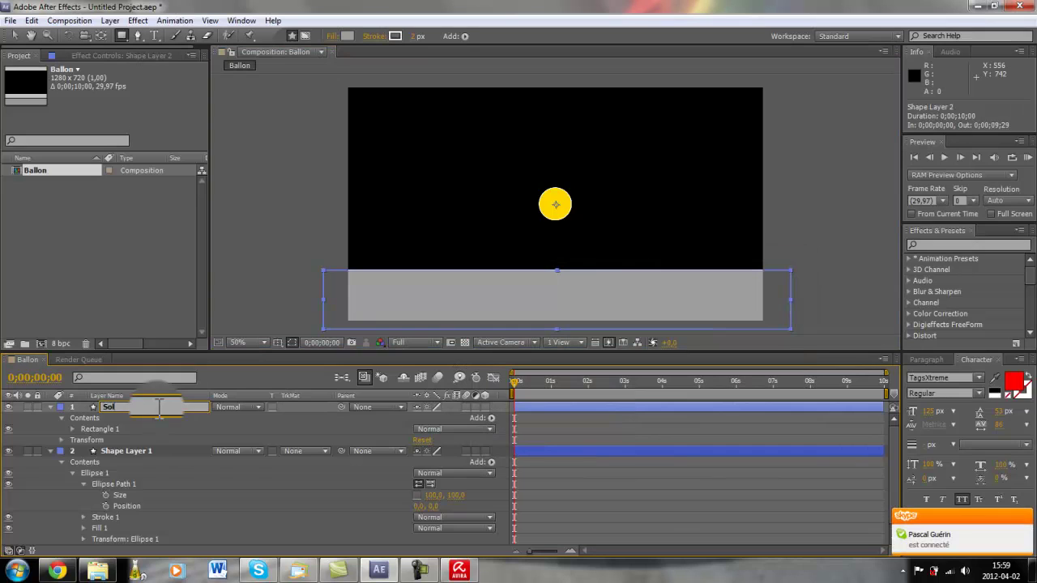
key("Return")
left_click(115, 446)
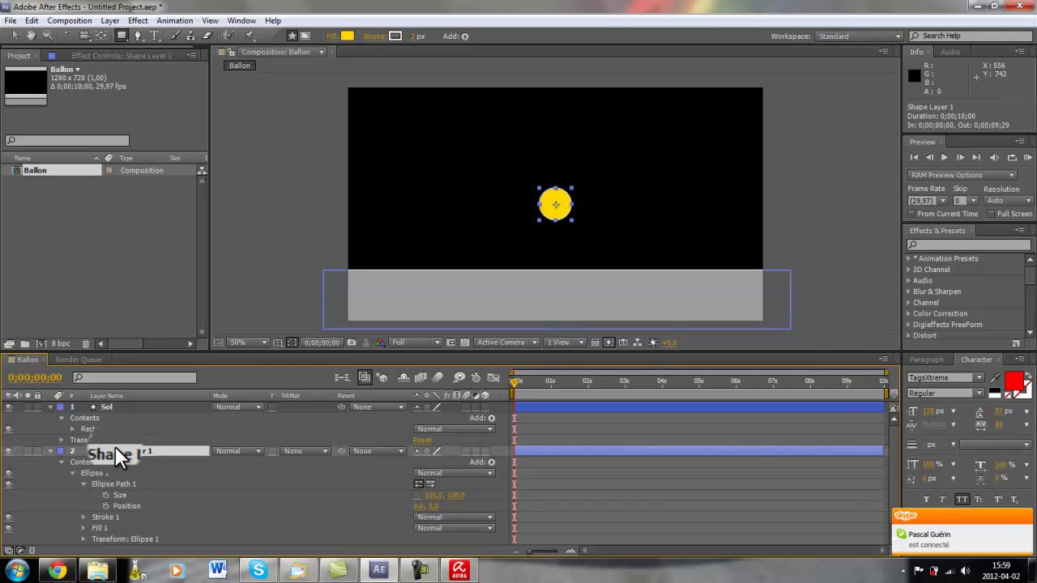
key("Return")
type("Ballon")
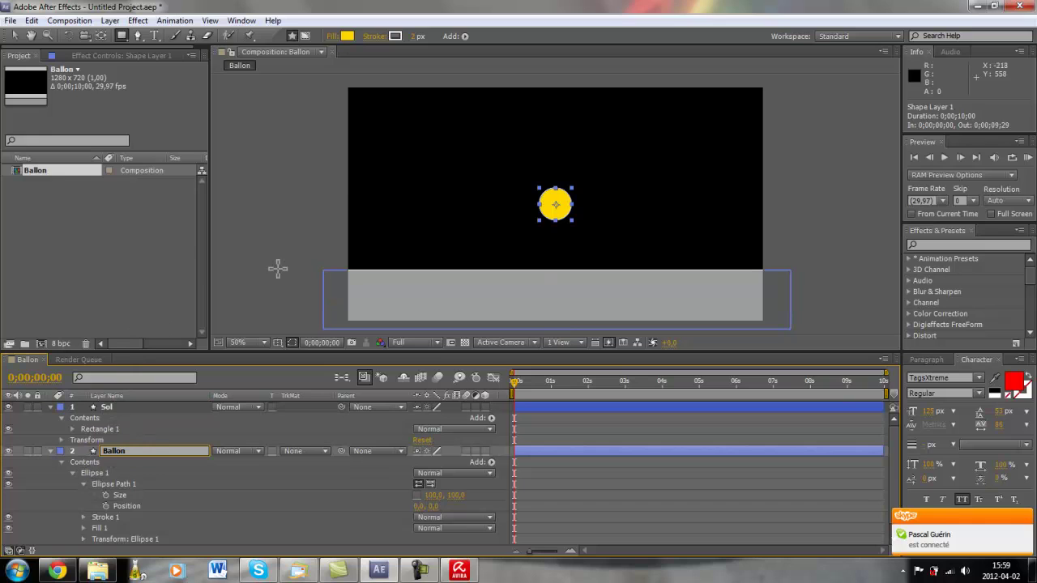
left_click_drag(278, 269, 347, 188)
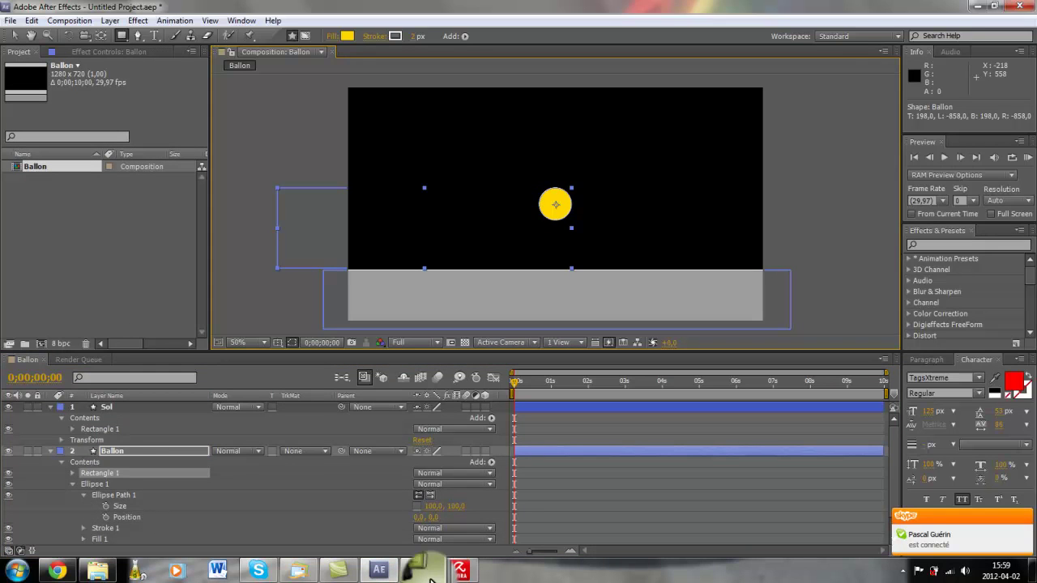
left_click(963, 525)
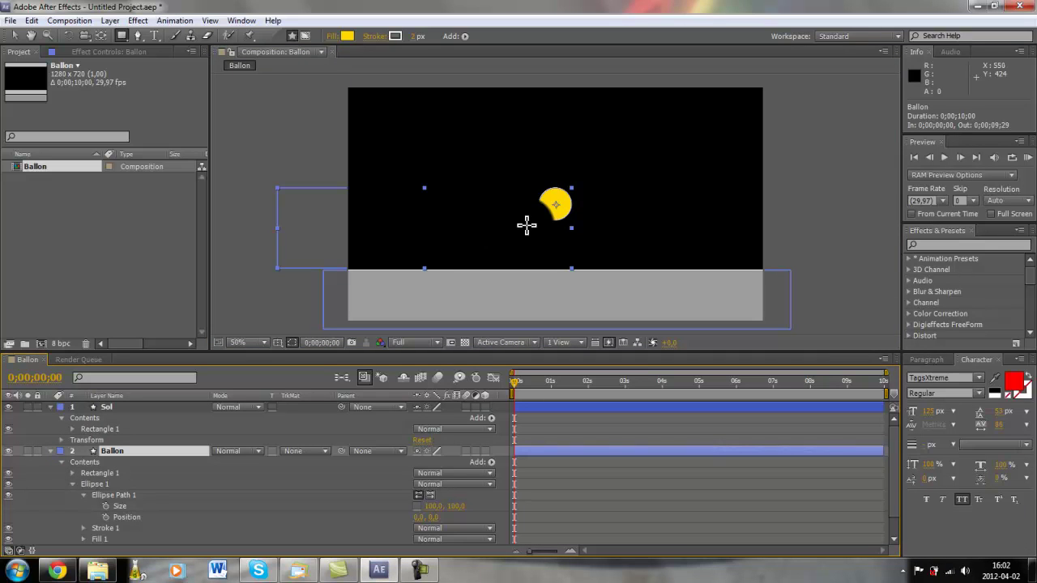
Move the ball just outside the frame's upper-left corner, to position 34, -58.
key("v")
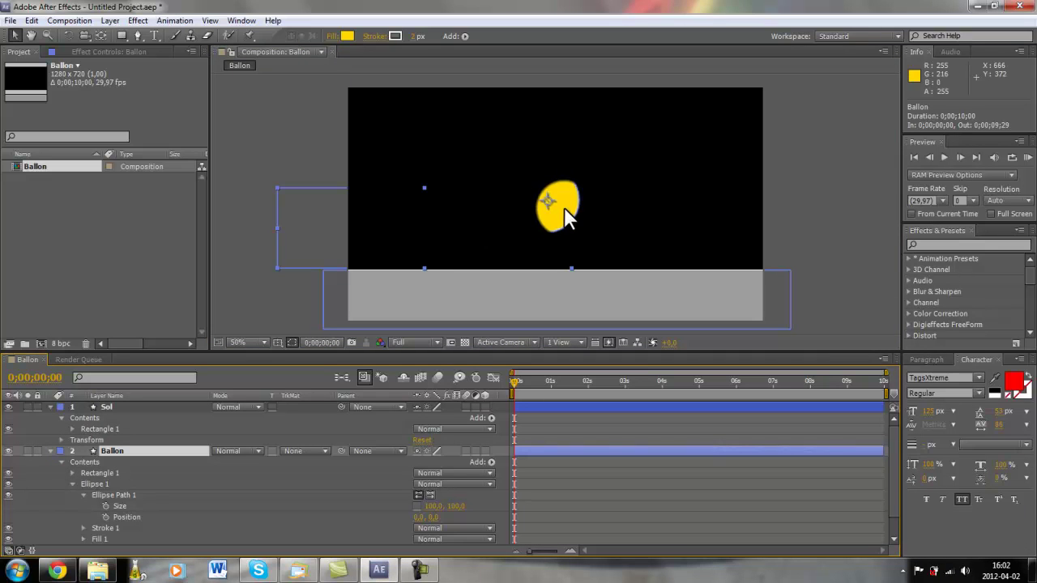
left_click_drag(567, 220, 375, 168)
left_click_drag(476, 194, 461, 138)
key("comma")
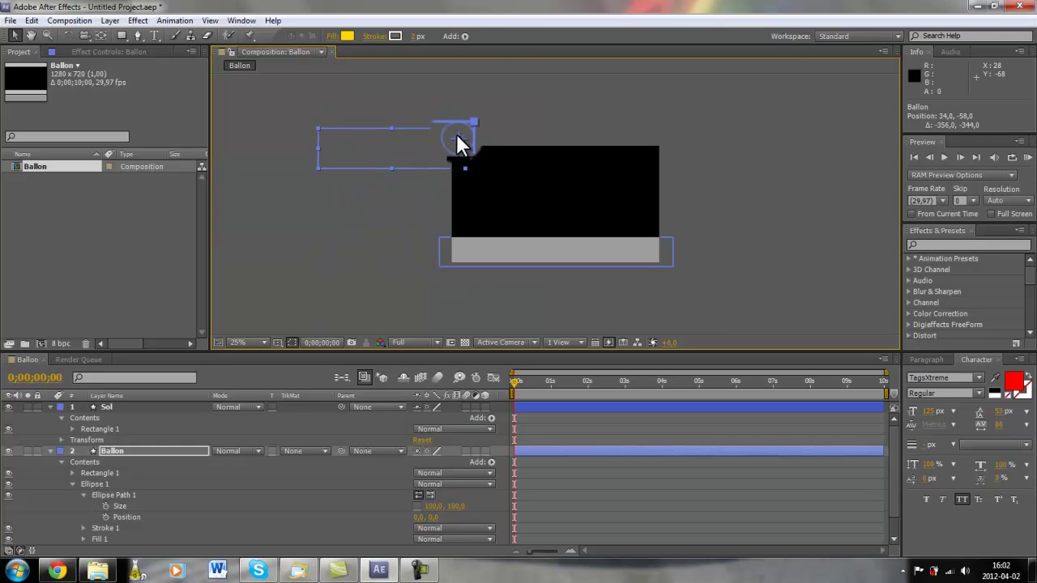
key("period")
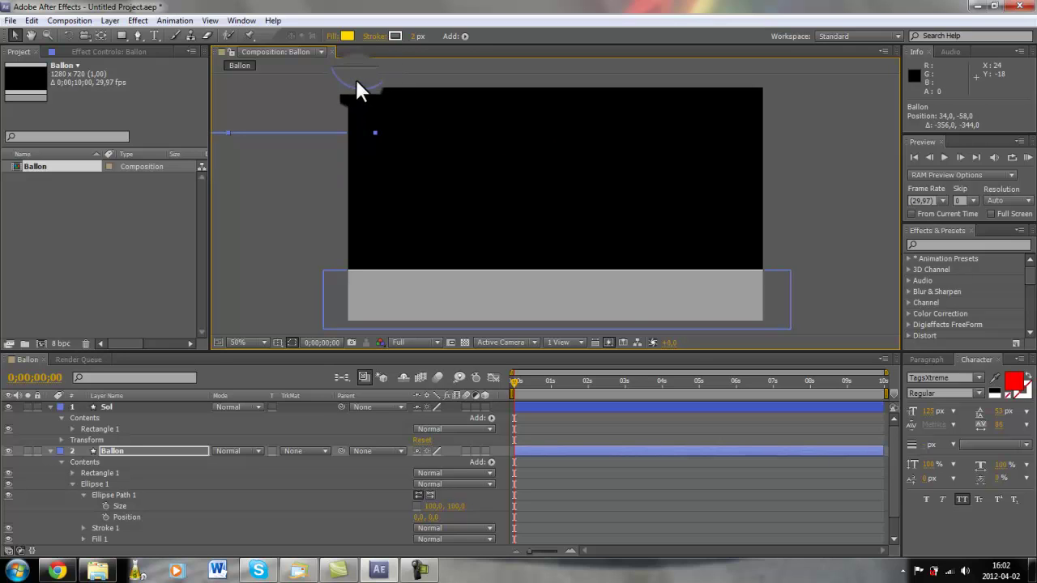
Collapse both layers' properties and place the Ballon layer above Sol in the layer stack.
key("Return")
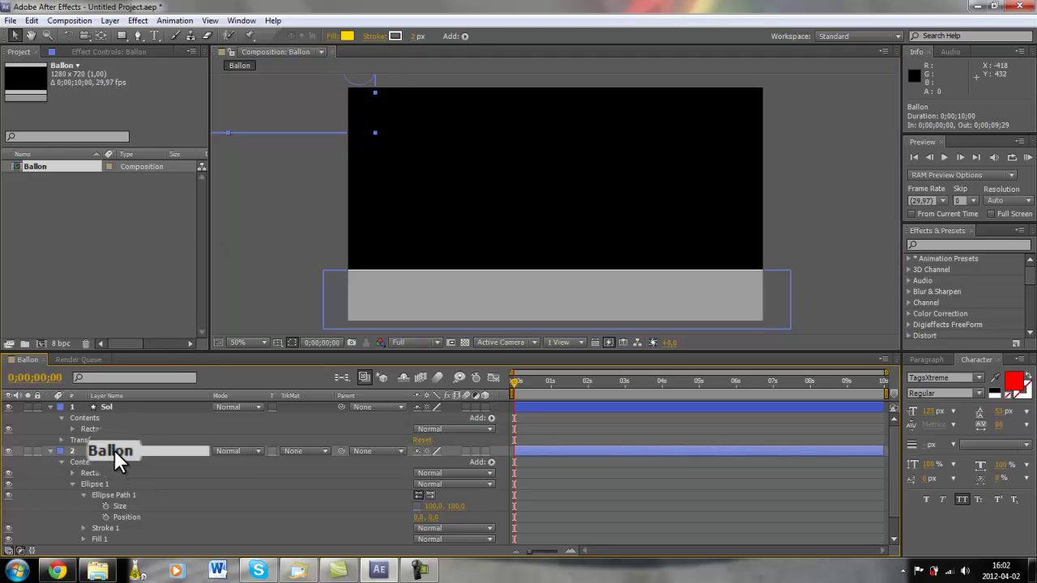
left_click(106, 407)
key("Return")
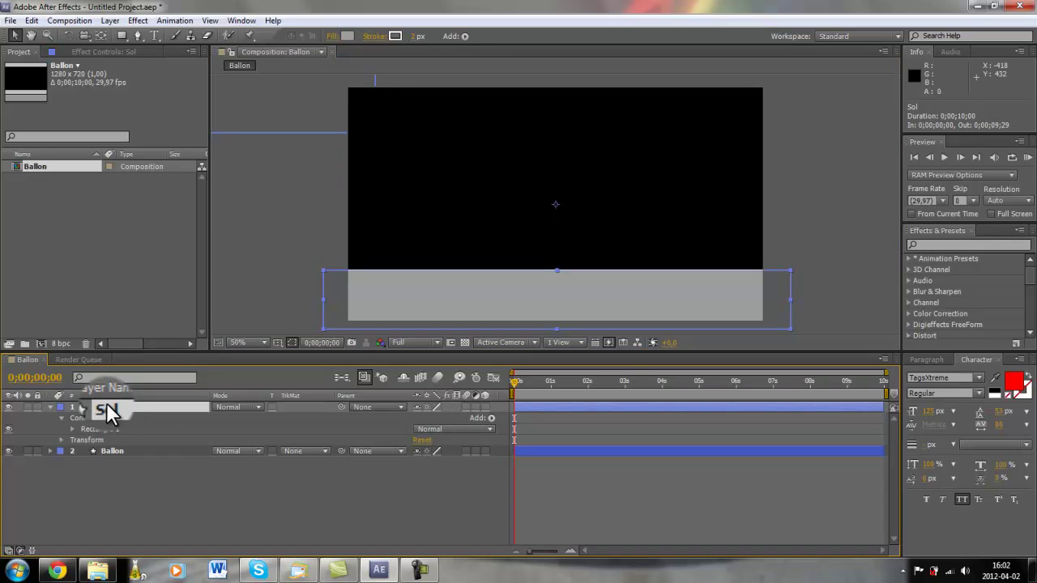
left_click_drag(105, 414, 106, 403)
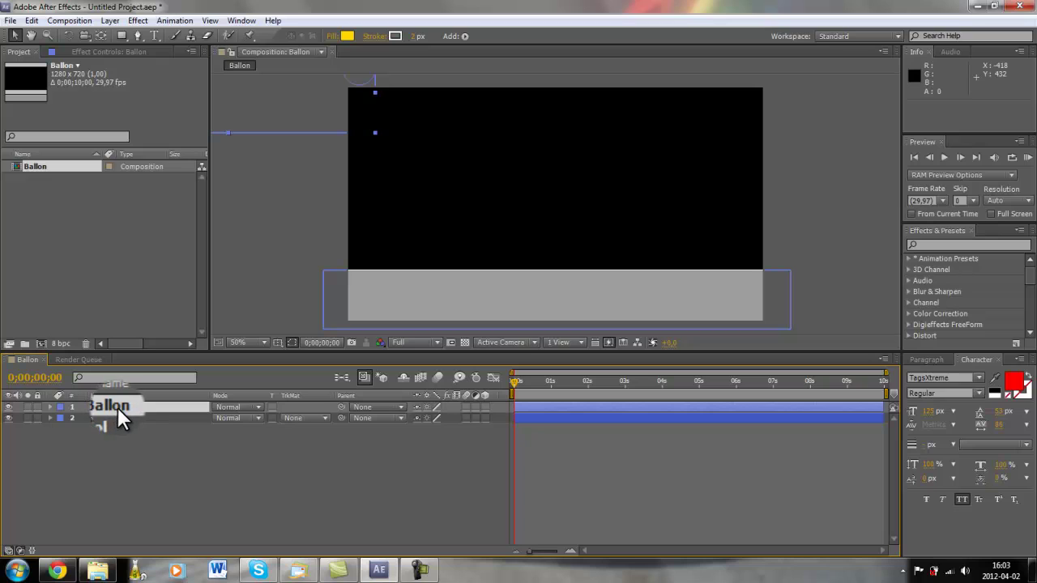
Reveal the Ballon layer's Position property and shift the ball horizontally to position 14, -58.
key("p")
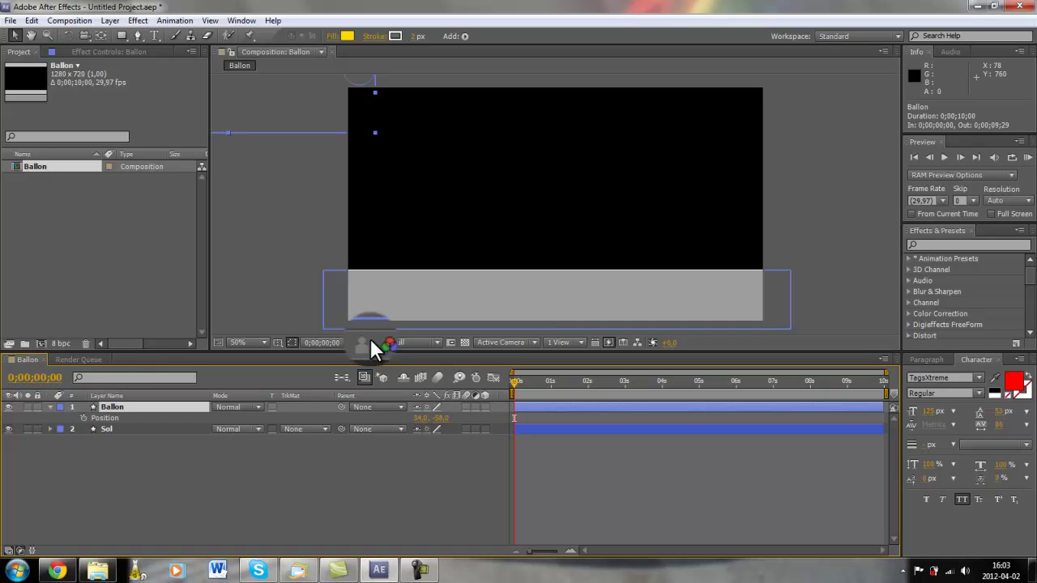
left_click_drag(369, 75, 357, 79)
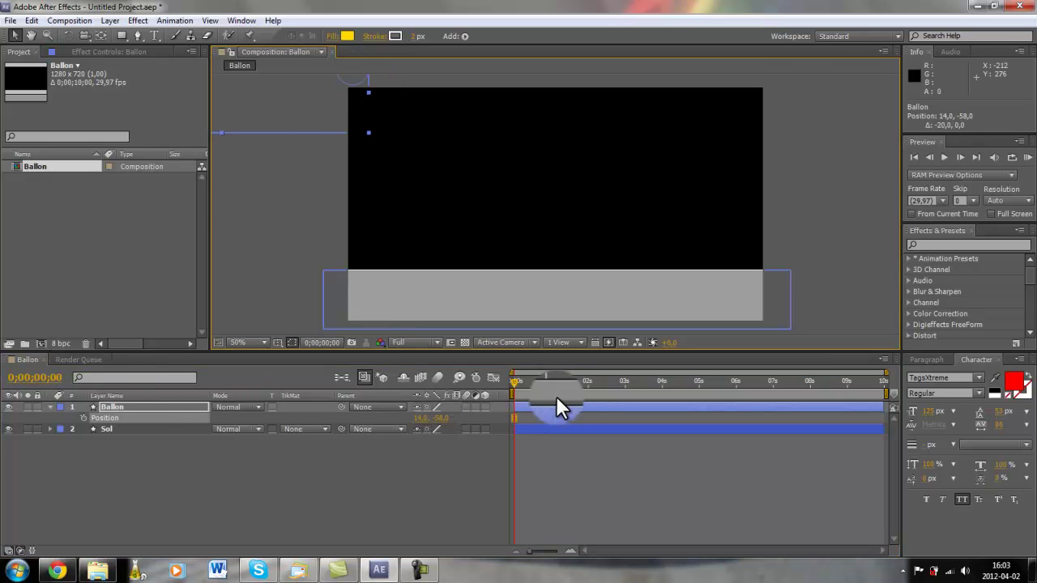
left_click(570, 550)
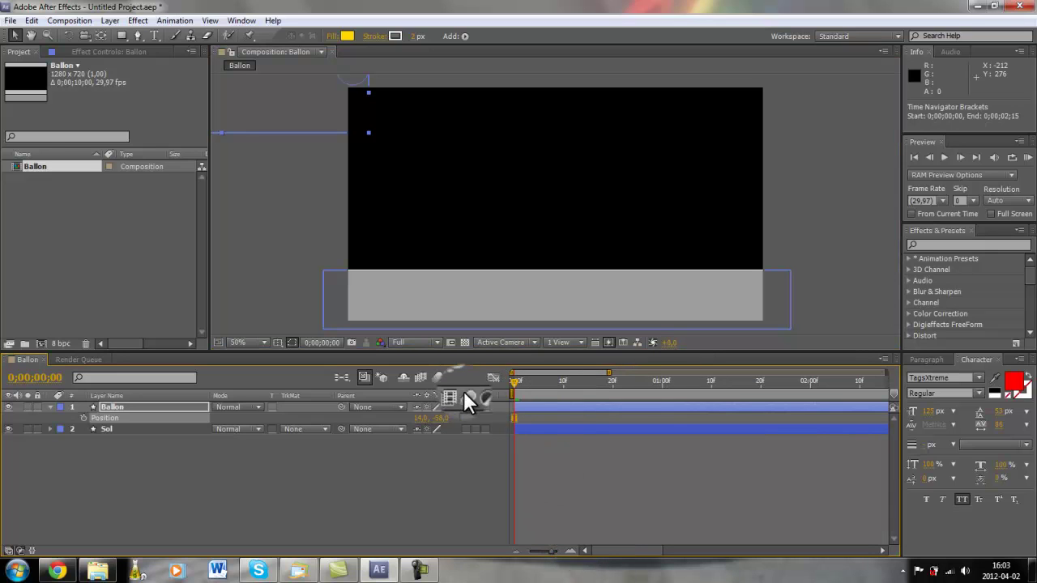
Enable Position keyframing on the Ballon layer with a starting keyframe at 0;00;00;00.
left_click(570, 551)
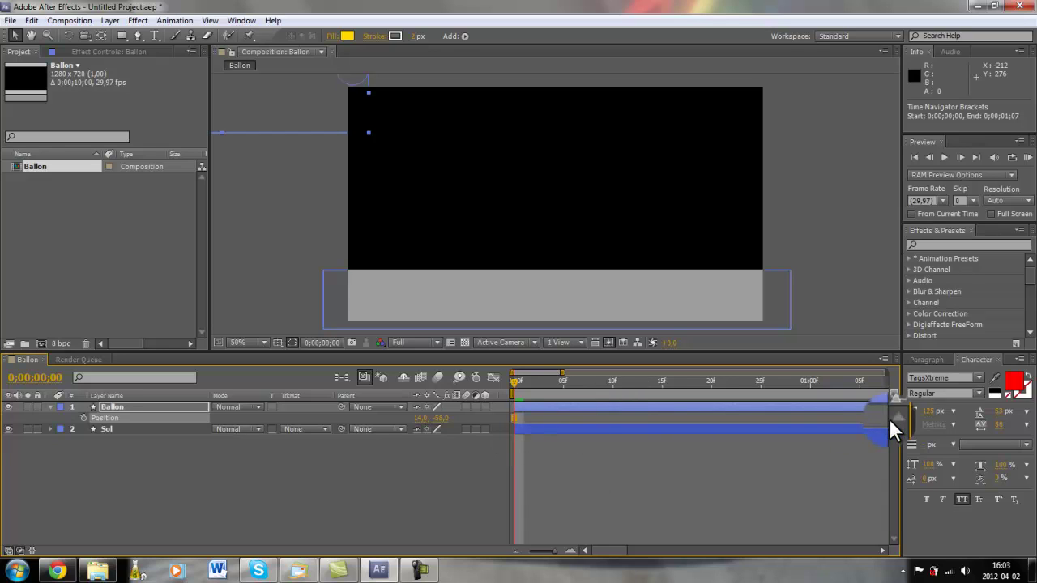
mouse_move(620, 552)
left_mouse_down()
mouse_move(636, 552)
mouse_move(613, 551)
left_mouse_up()
left_click(515, 551)
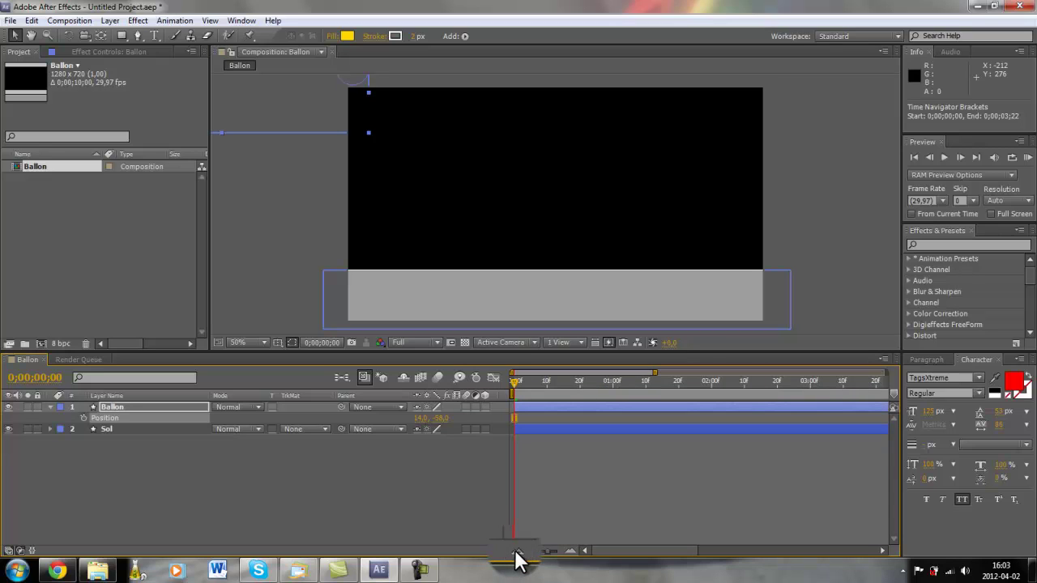
left_click(572, 552)
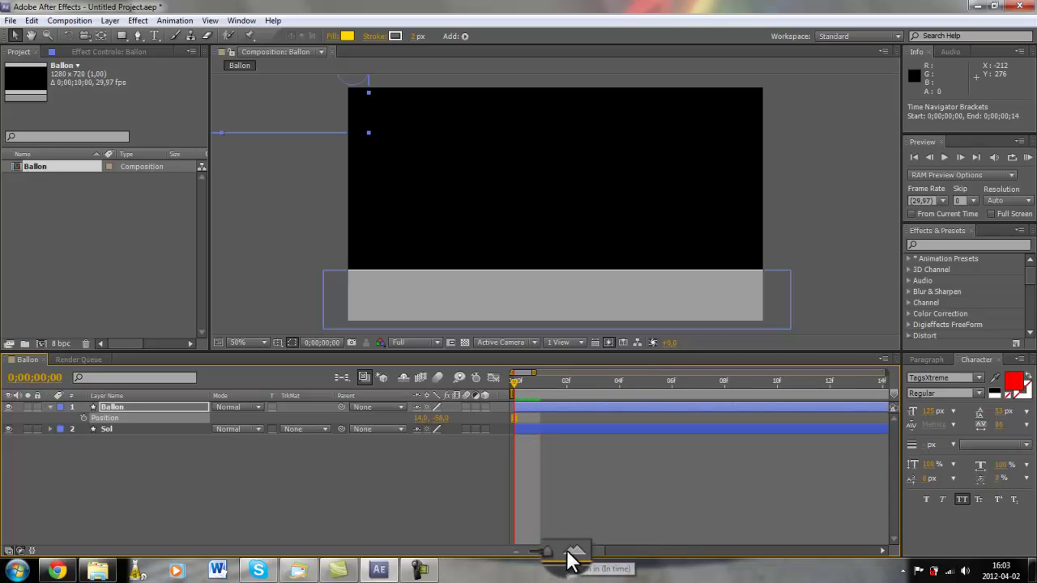
left_click(517, 552)
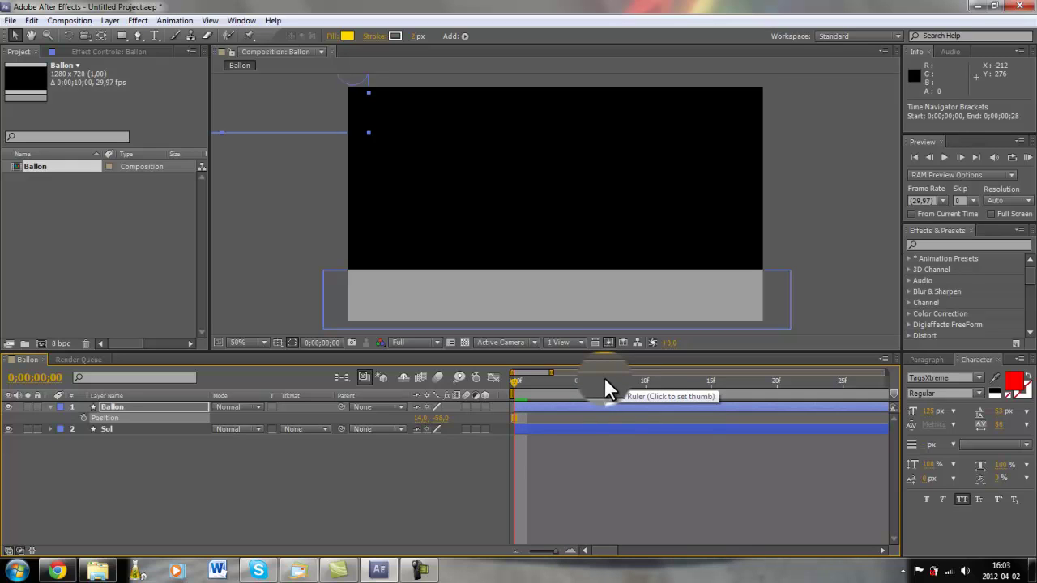
left_click(83, 419)
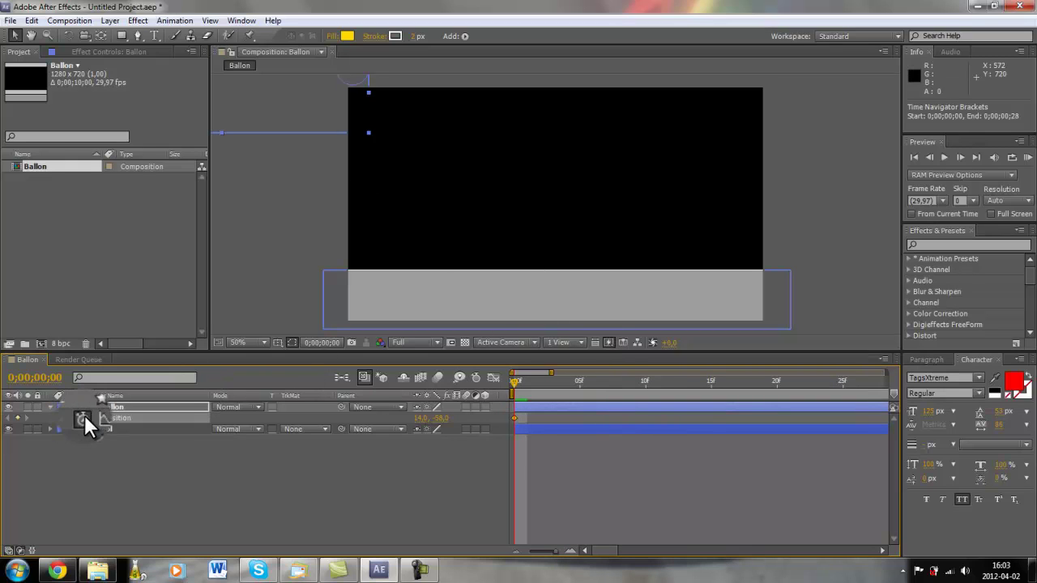
At 0;00;00;08, keyframe the ball's first landing on the floor at position 276, 512.
left_click(622, 382)
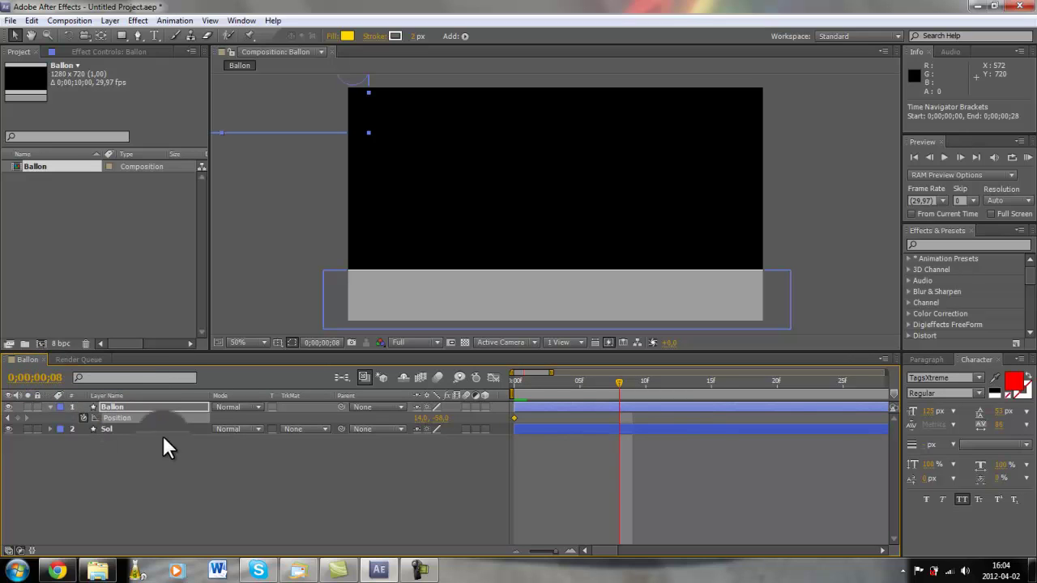
left_click_drag(354, 81, 356, 85)
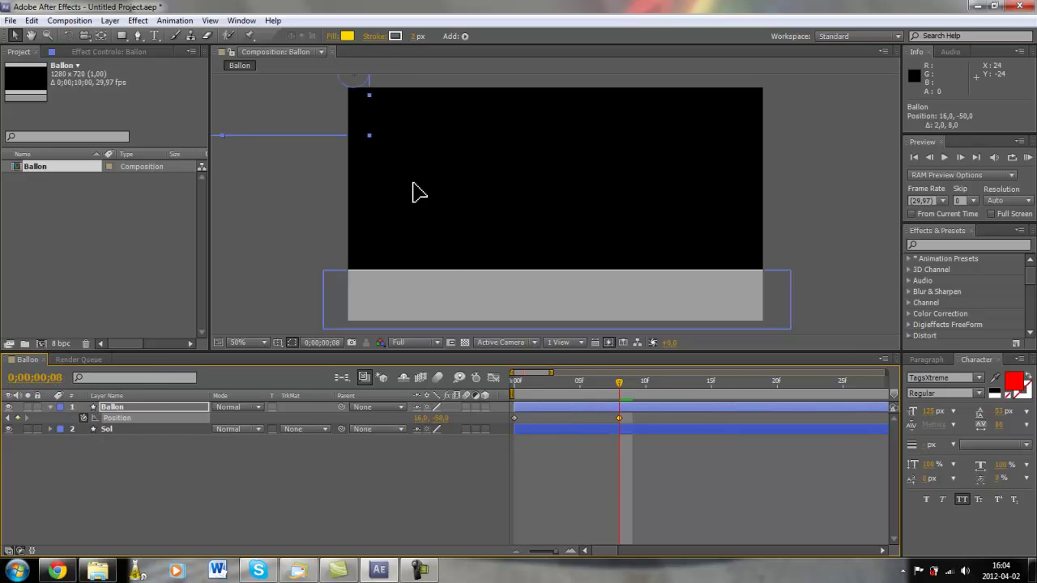
left_click_drag(419, 192, 441, 262)
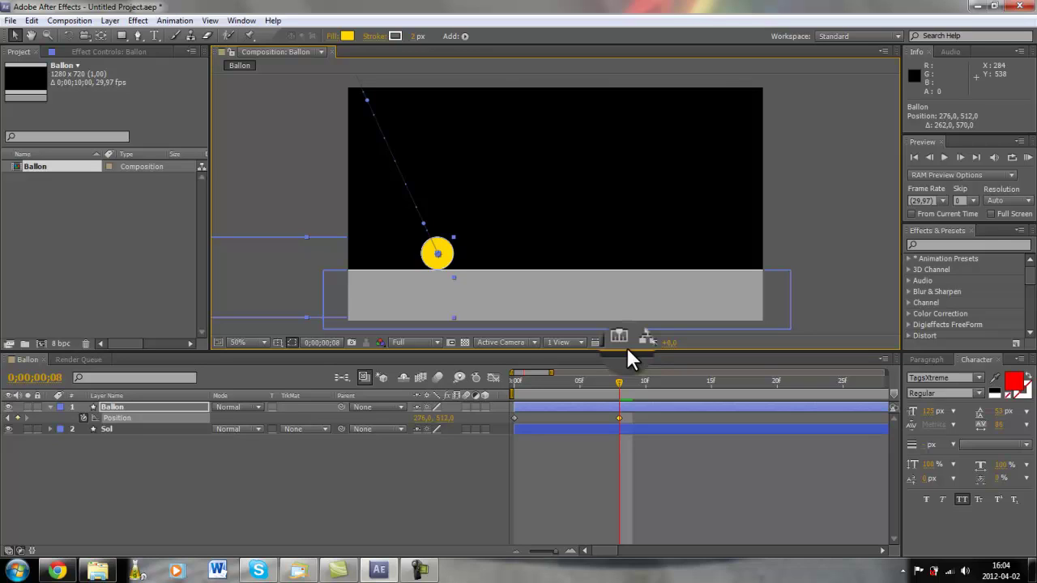
At 0;00;00;15, keyframe the first rebound's peak by moving the ball up and to the right to about 450, 270.
key("Page_Down")
key("Page_Down")
key("Page_Down")
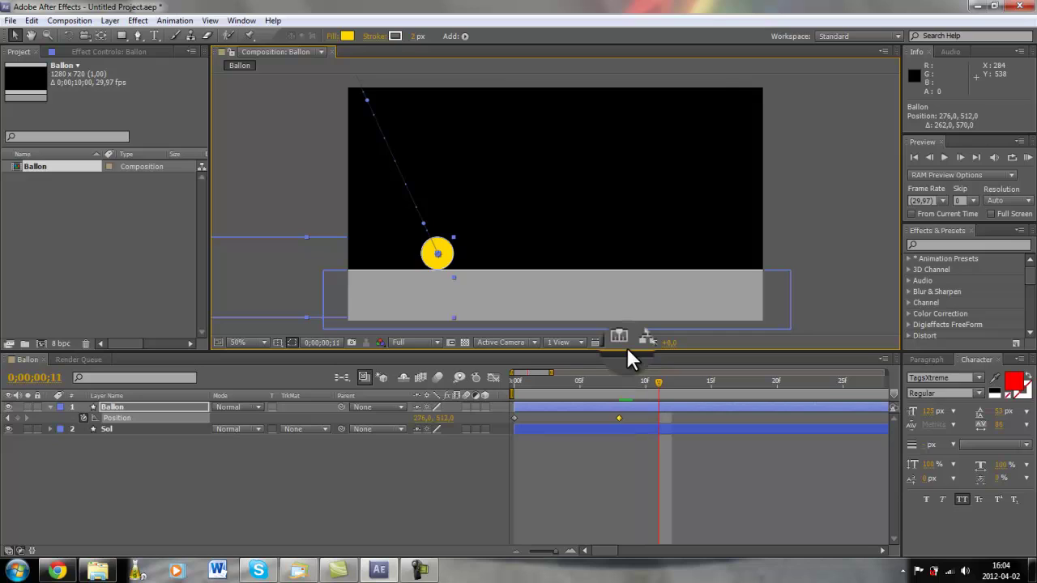
key("Page_Down")
key("Page_Down")
key("Page_Down")
key("Page_Down")
key("Page_Down")
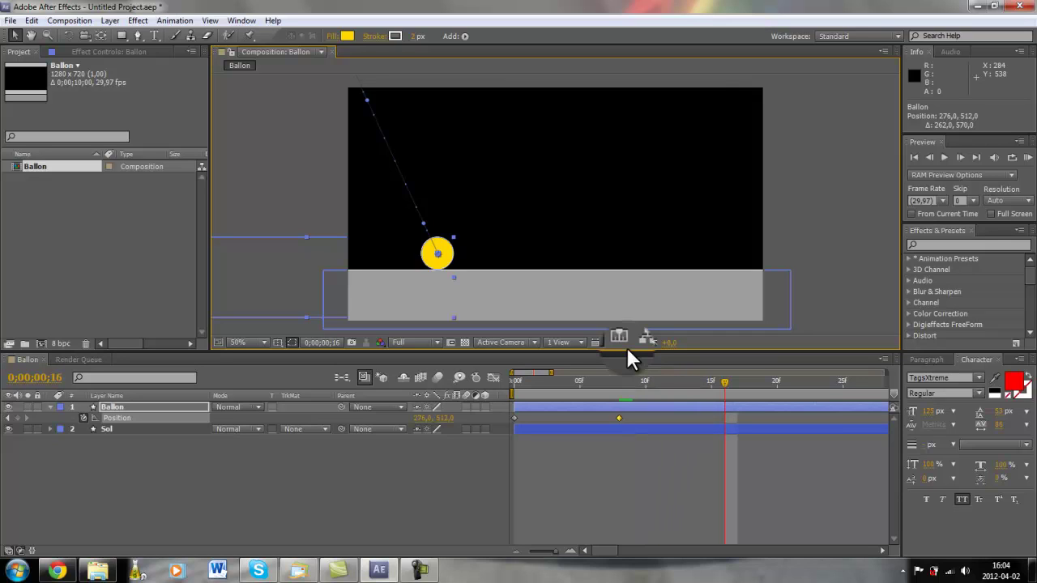
key("Page_Up")
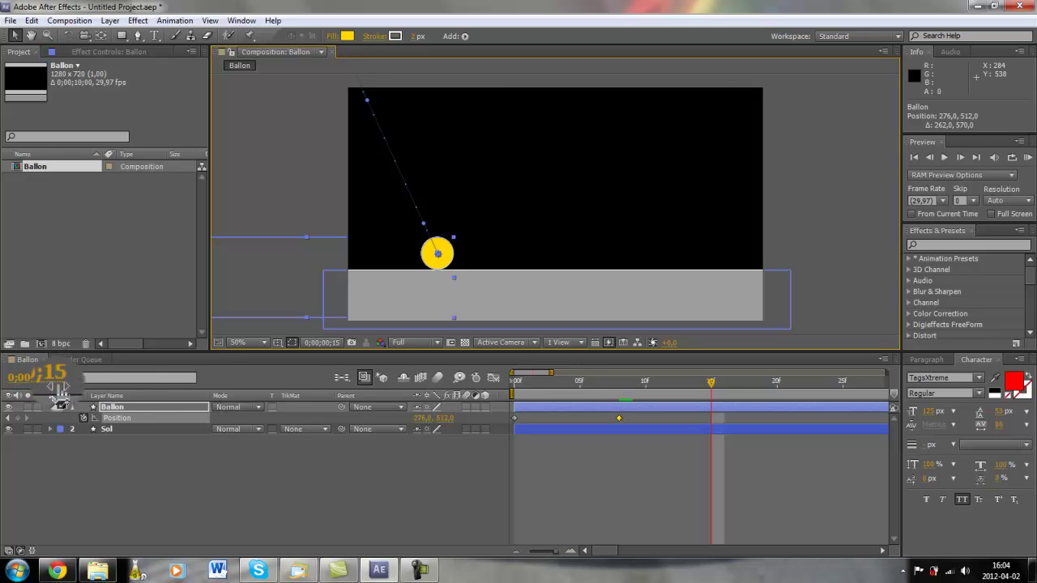
left_click_drag(432, 253, 492, 178)
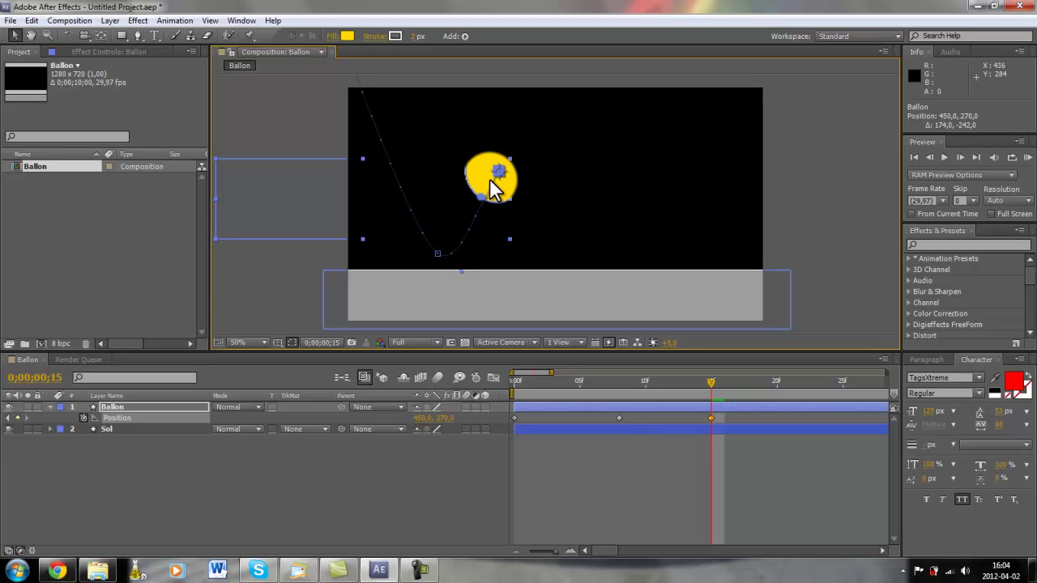
At 0;00;00;22, keyframe the ball's second landing on the floor at position 570, 510.
key("Page_Down")
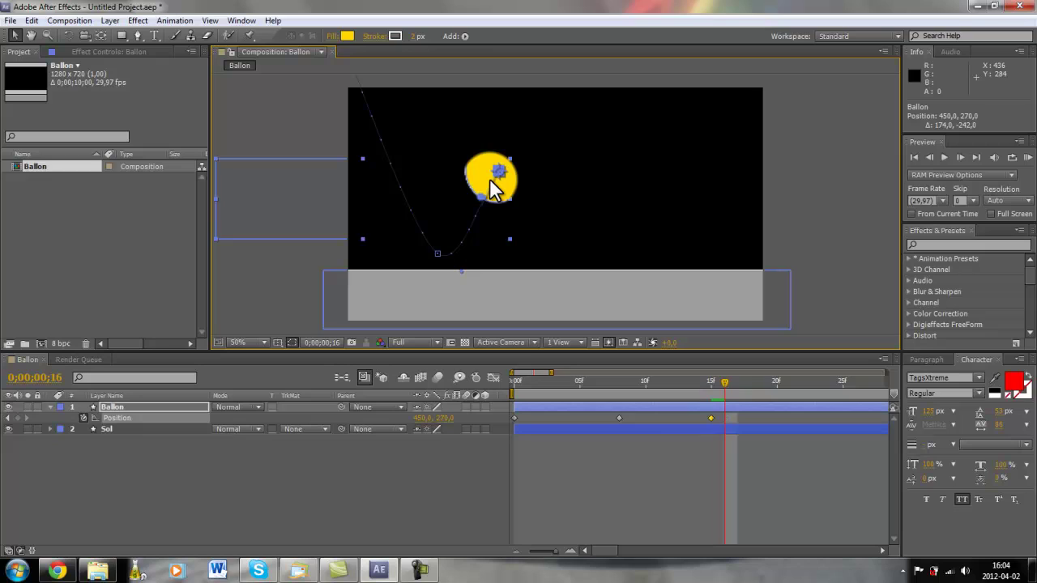
key("Page_Down")
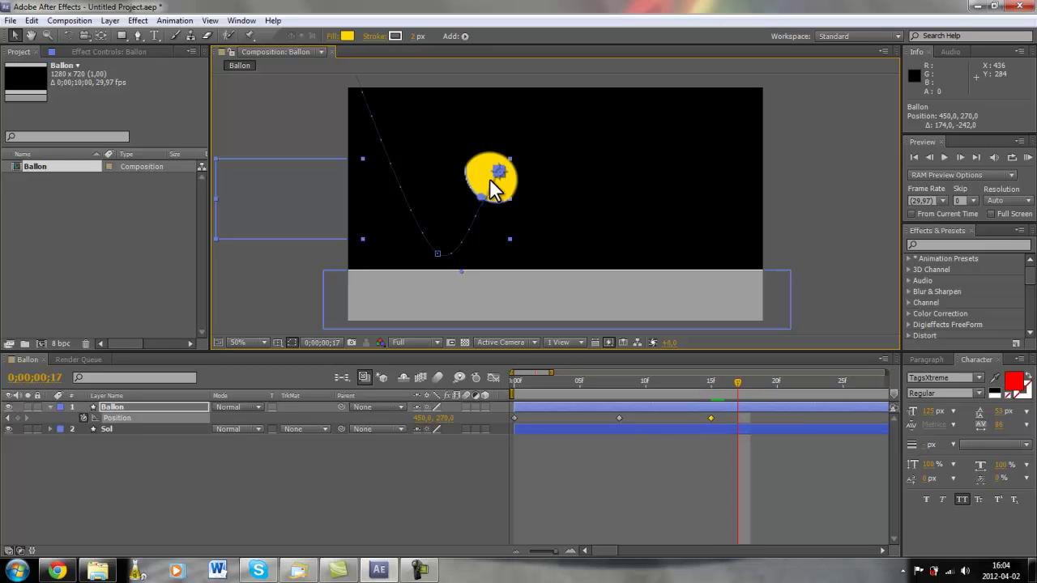
key("Page_Down")
key("Page_Down")
key("Page_Down")
key("Page_Down")
key("Page_Down")
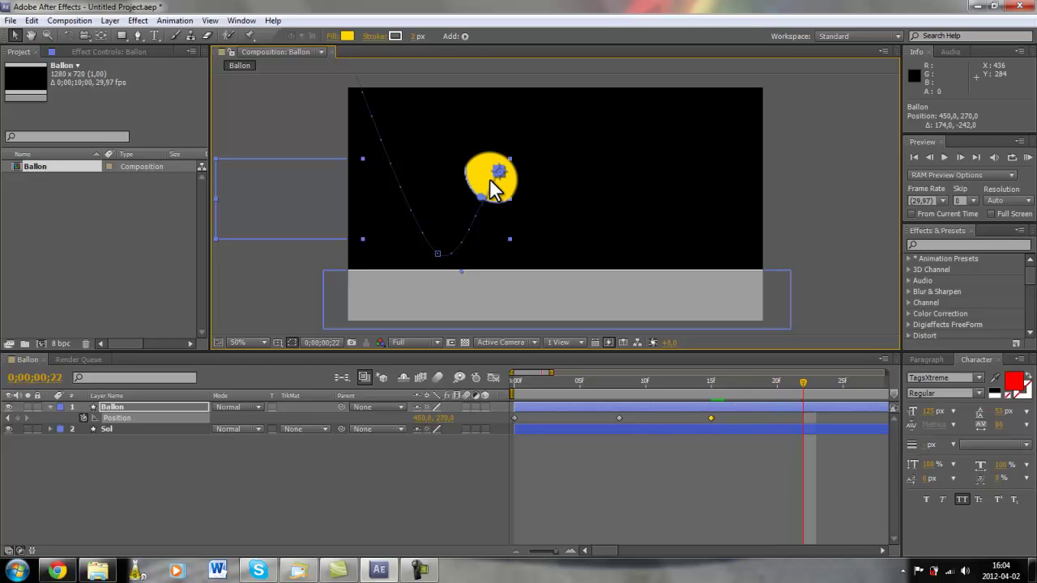
left_click_drag(493, 186, 533, 259)
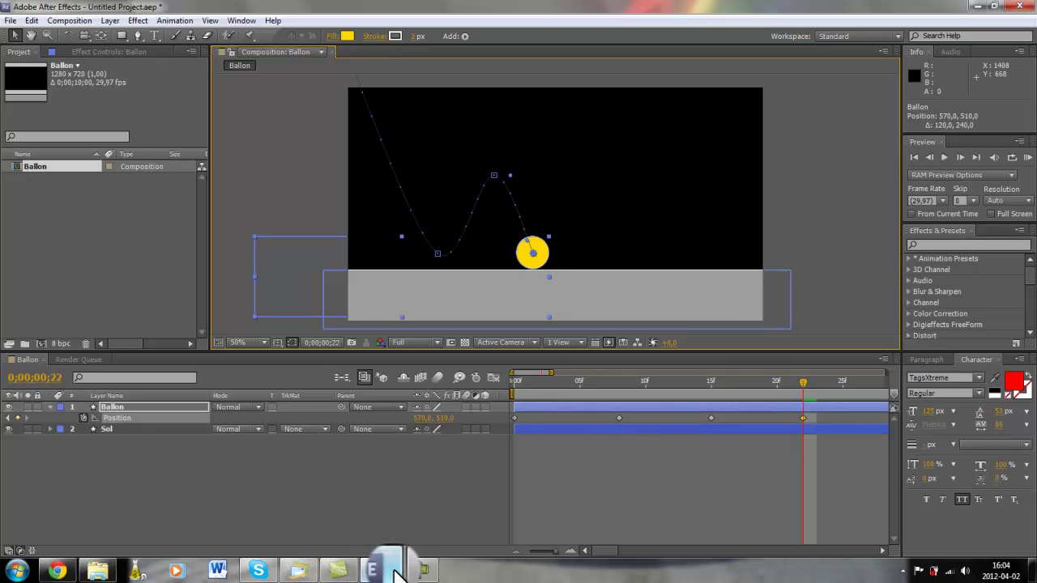
At 0;00;00;27, keyframe a lower second rebound peak with the ball at about 692, 368.
mouse_move(397, 574)
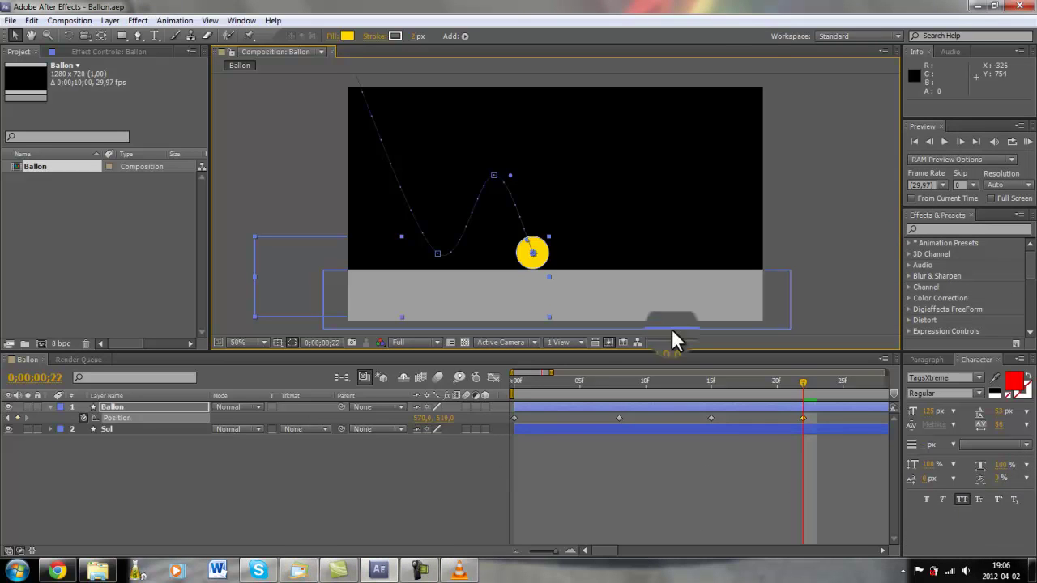
left_click(516, 552)
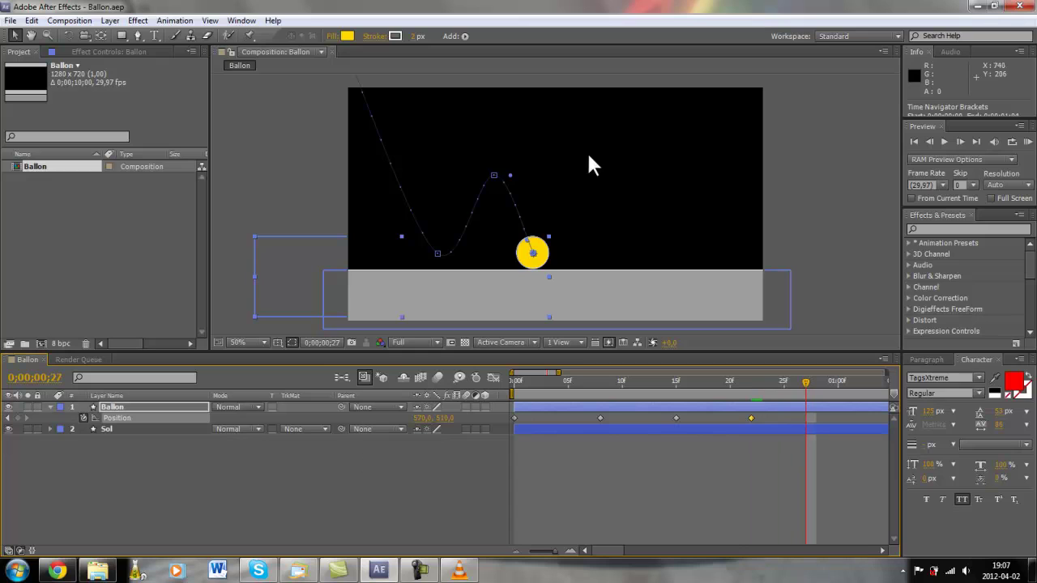
left_click_drag(534, 260, 576, 212)
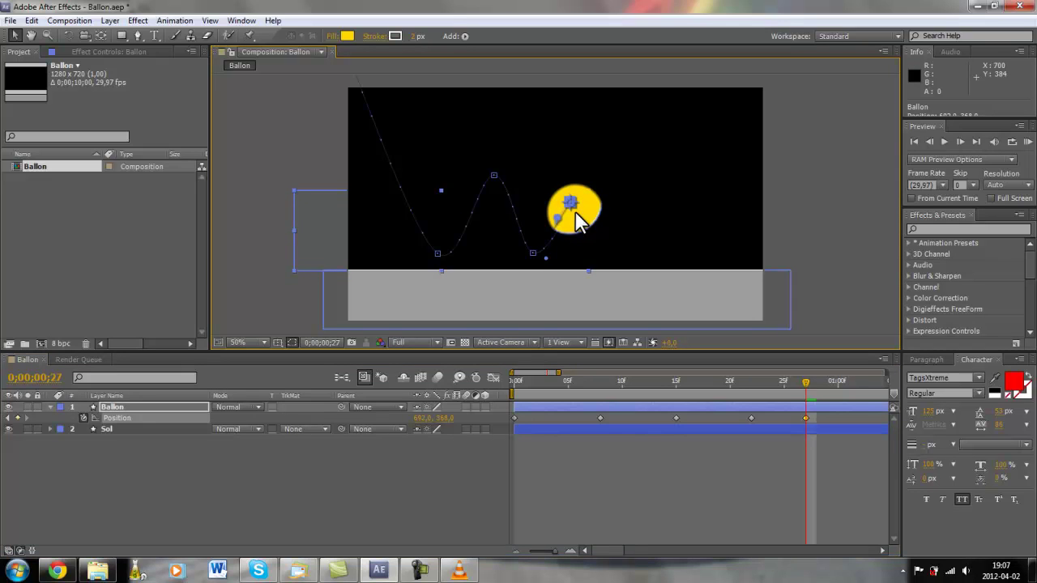
At 0;00;01;02, keyframe the ball's third landing on the floor at position 788, 512.
key("Page_Down")
key("Page_Down")
key("Page_Down")
key("Page_Down")
key("Page_Down")
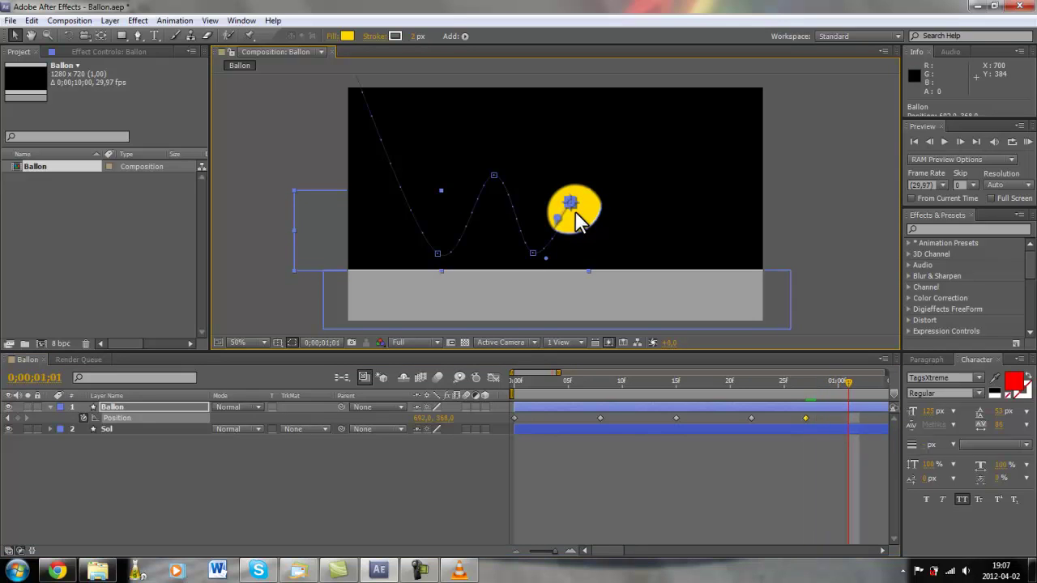
left_click_drag(580, 216, 607, 264)
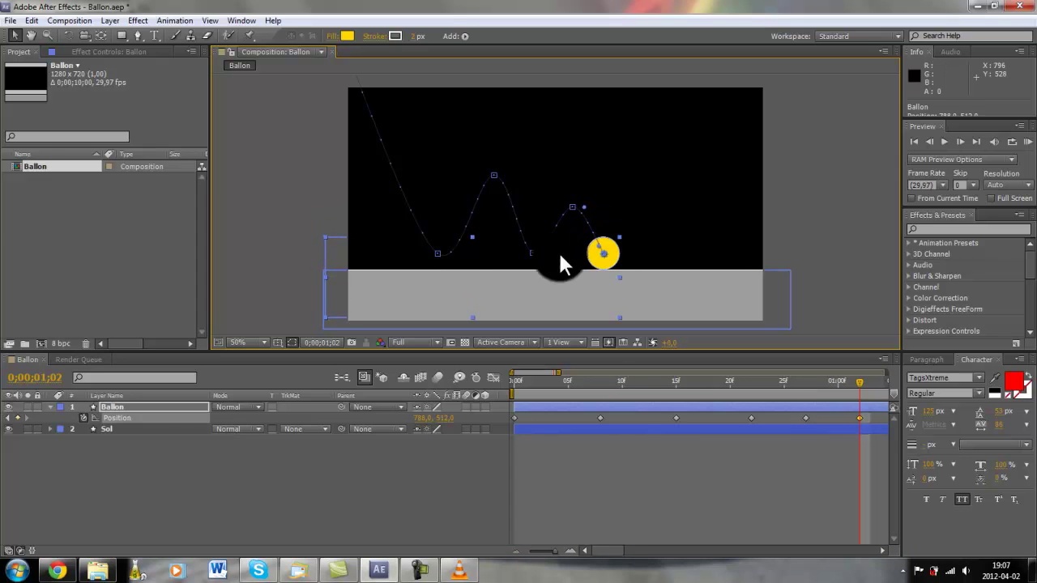
Raise the two rebound peaks, moving the ball to 430, 244 at 0;00;00;15 and 686, 344 at 0;00;00;27.
left_click(675, 382)
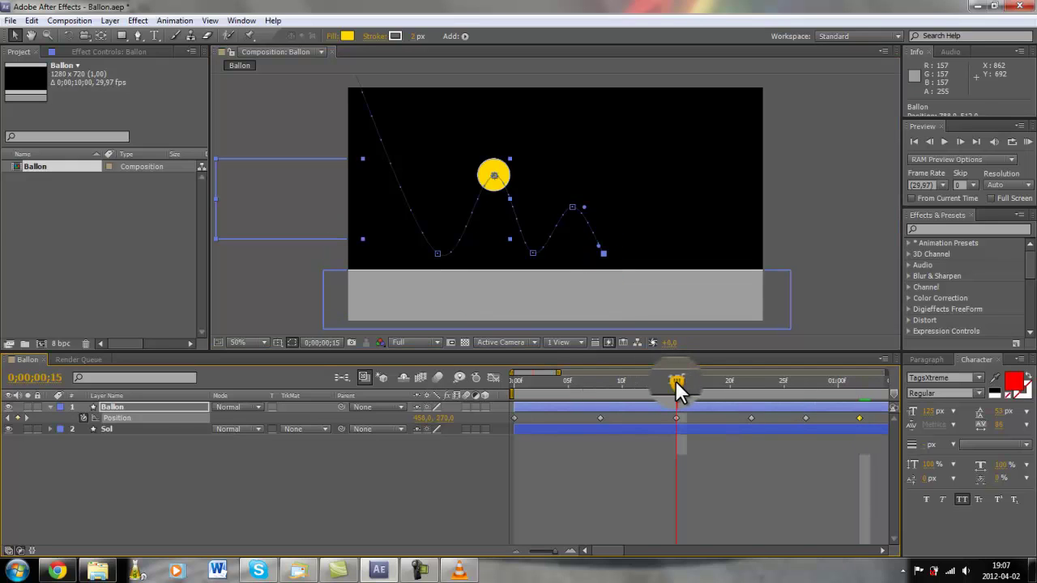
mouse_move(495, 177)
left_mouse_down()
mouse_move(491, 150)
mouse_move(488, 166)
left_mouse_up()
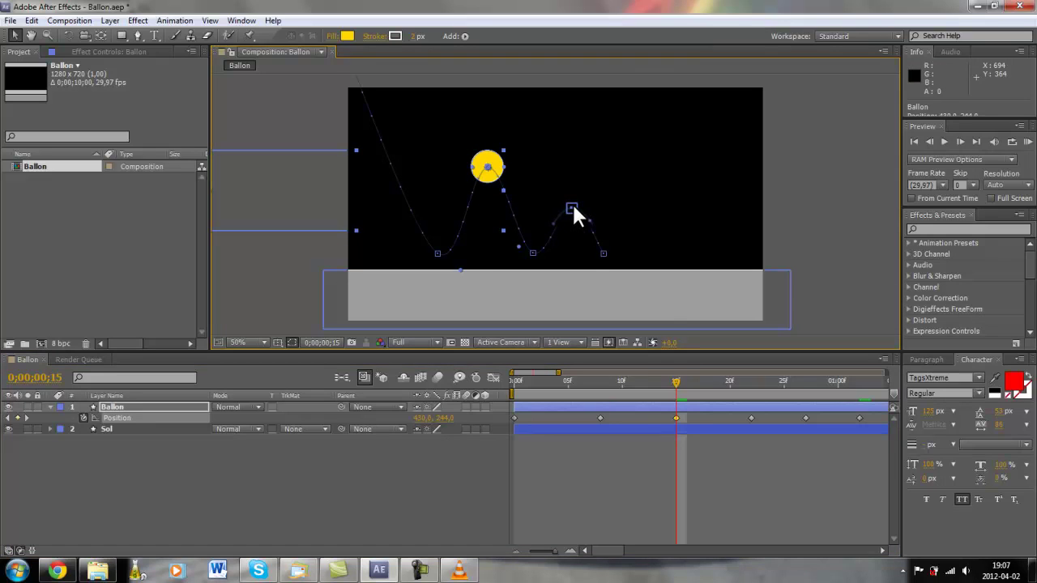
left_click(805, 386)
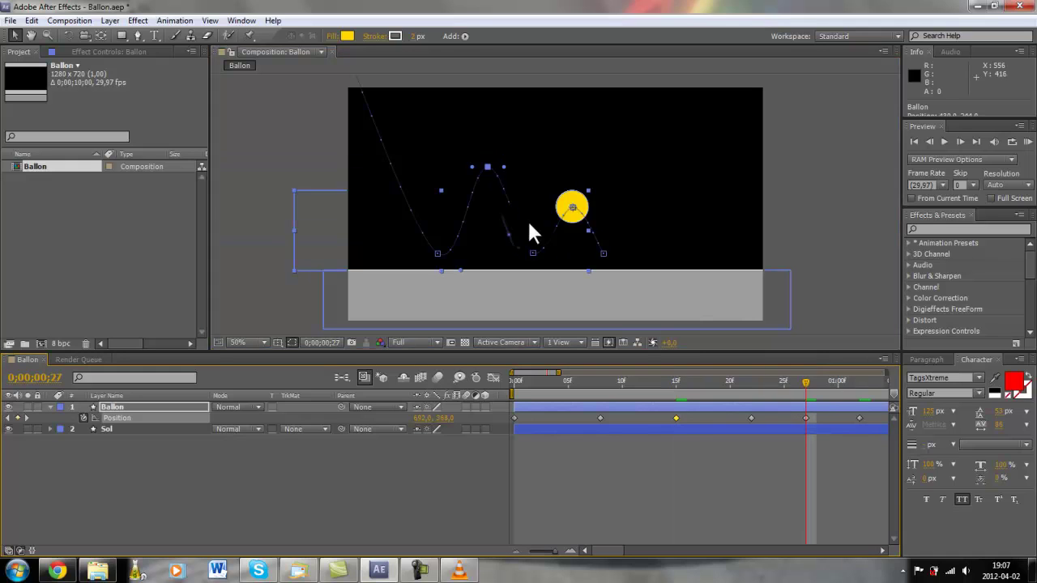
mouse_move(574, 200)
left_mouse_down()
mouse_move(567, 208)
mouse_move(576, 204)
left_mouse_up()
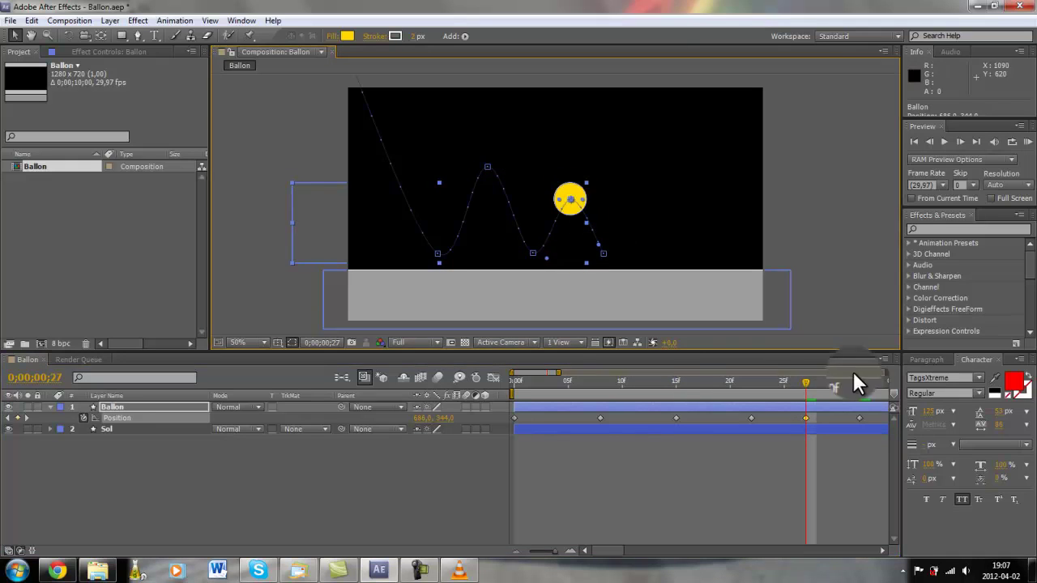
Keyframe the third rebound's peak with the ball at about 874, 426, and place that keyframe at 0;00;01;06.
left_click_drag(853, 377, 859, 393)
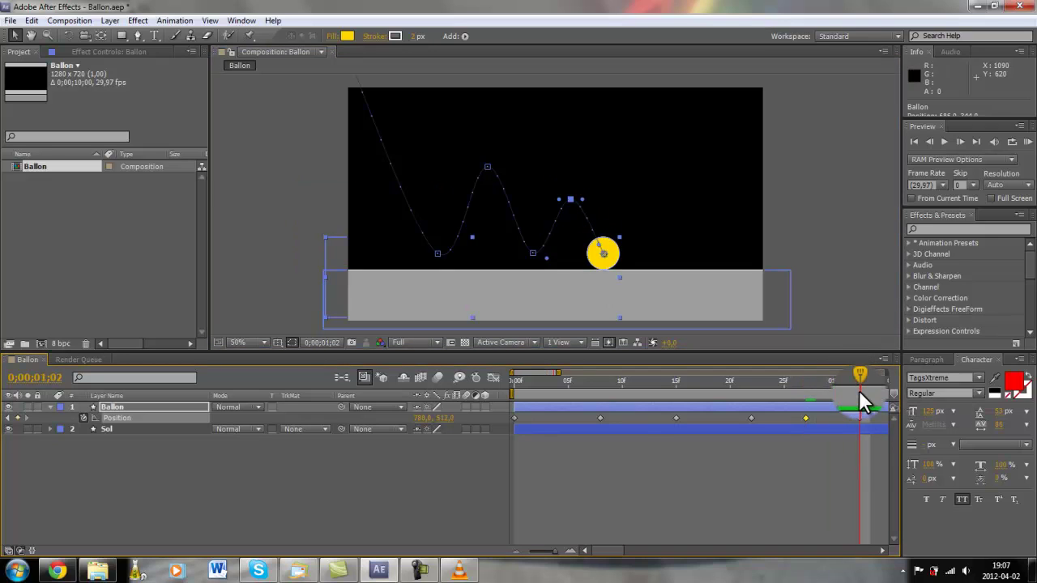
left_click(859, 390)
key("Page_Down")
key("Page_Down")
key("Page_Down")
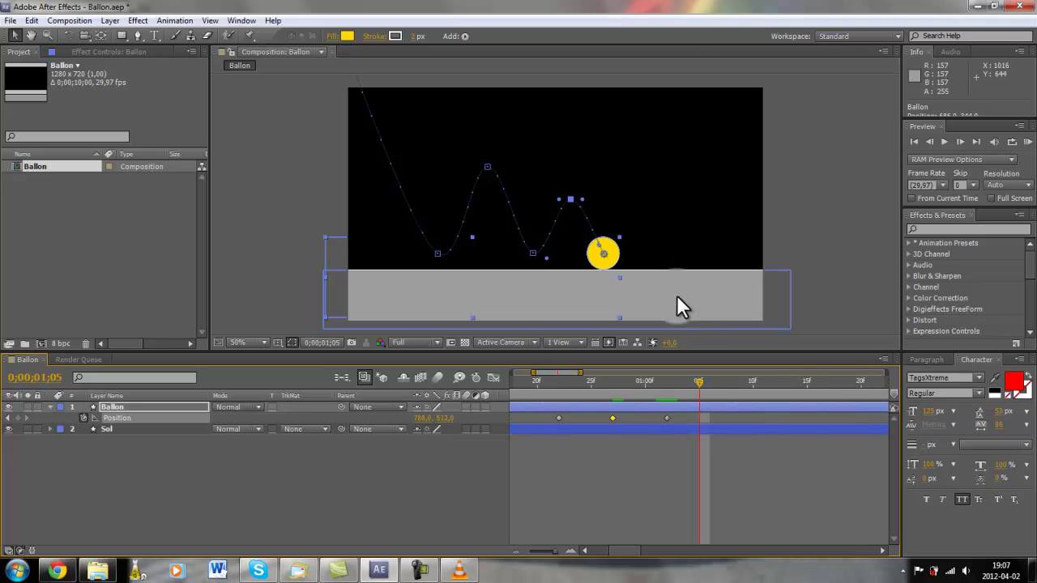
left_click_drag(605, 263, 634, 234)
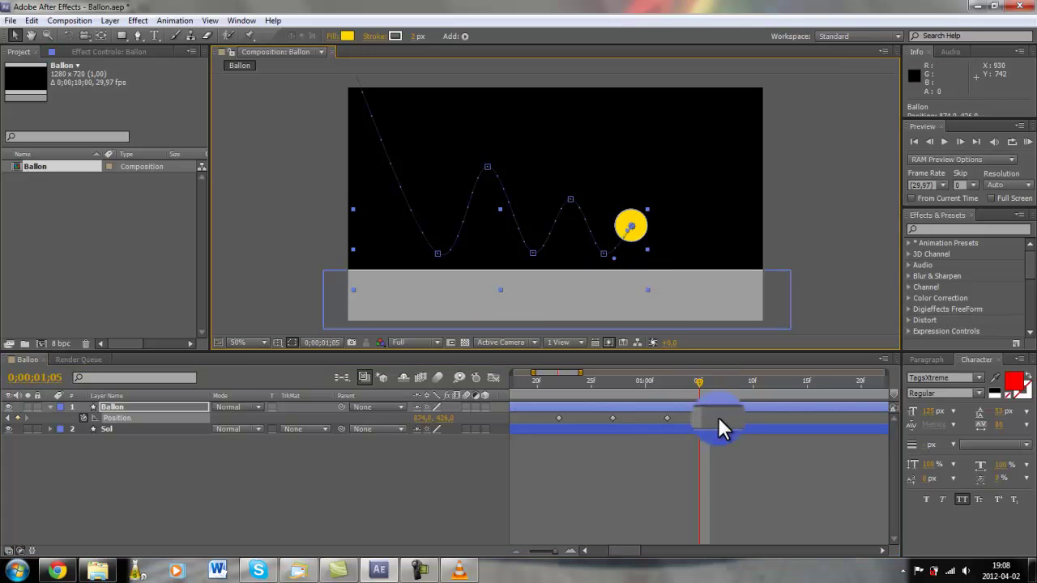
left_click_drag(701, 417, 708, 417)
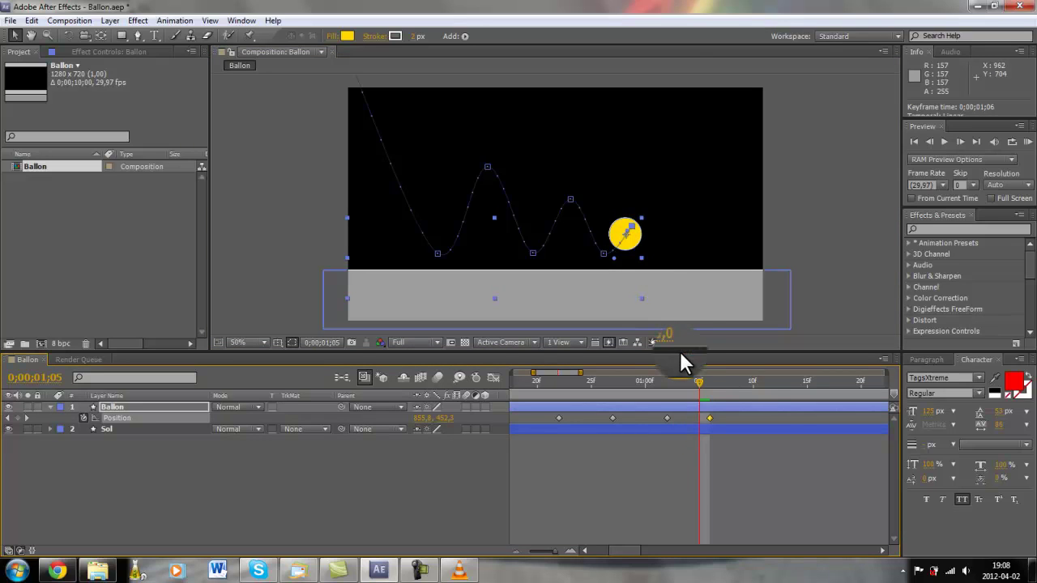
At 0;00;01;10, keyframe the ball's fourth landing on the floor at position 936, 510.
key("Page_Down")
key("Page_Down")
key("Page_Down")
key("Page_Down")
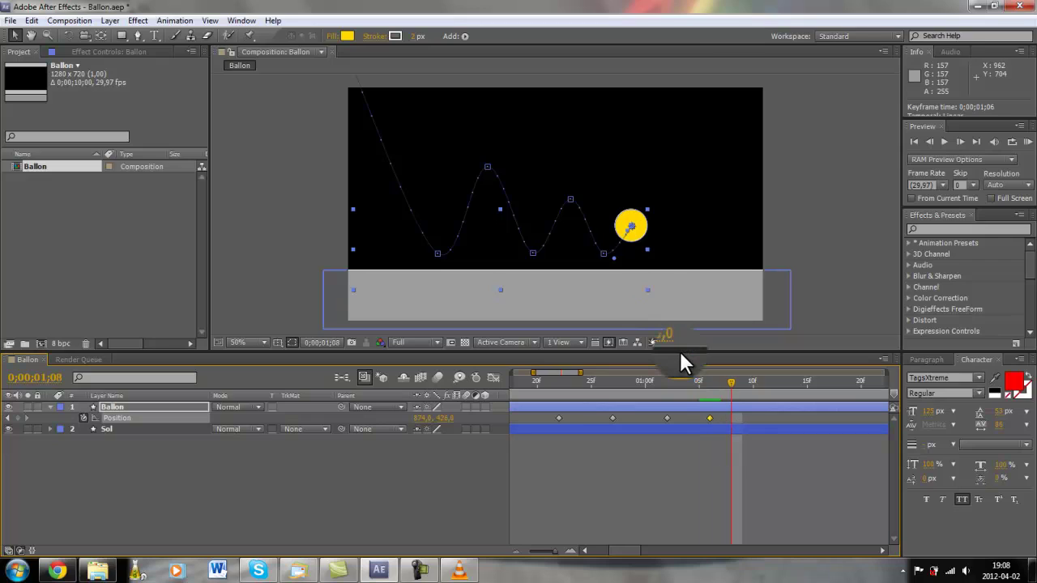
key("Page_Up")
key("Page_Up")
key("Page_Up")
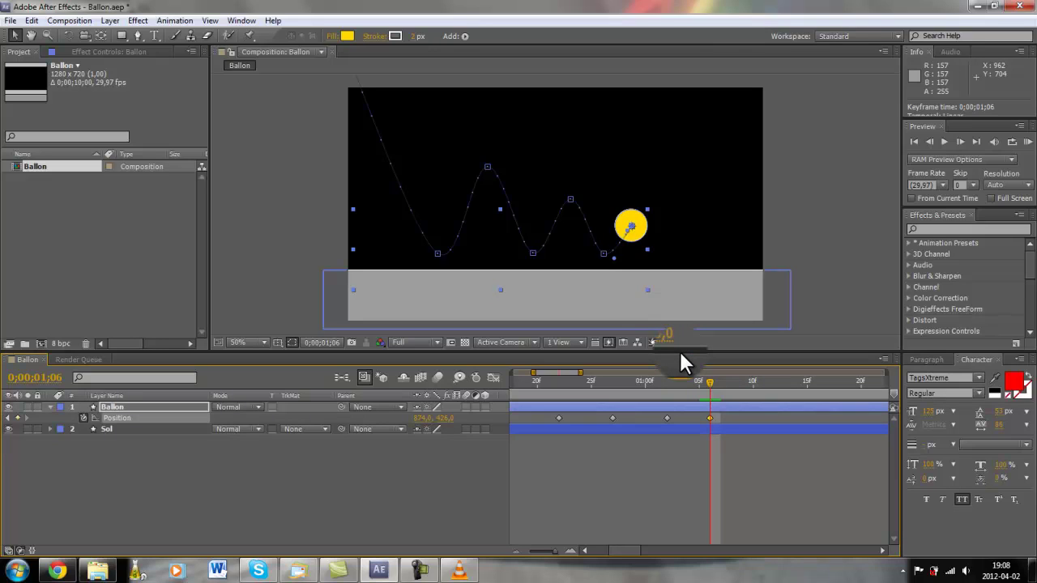
key("Page_Down")
key("Page_Down")
key("Page_Down")
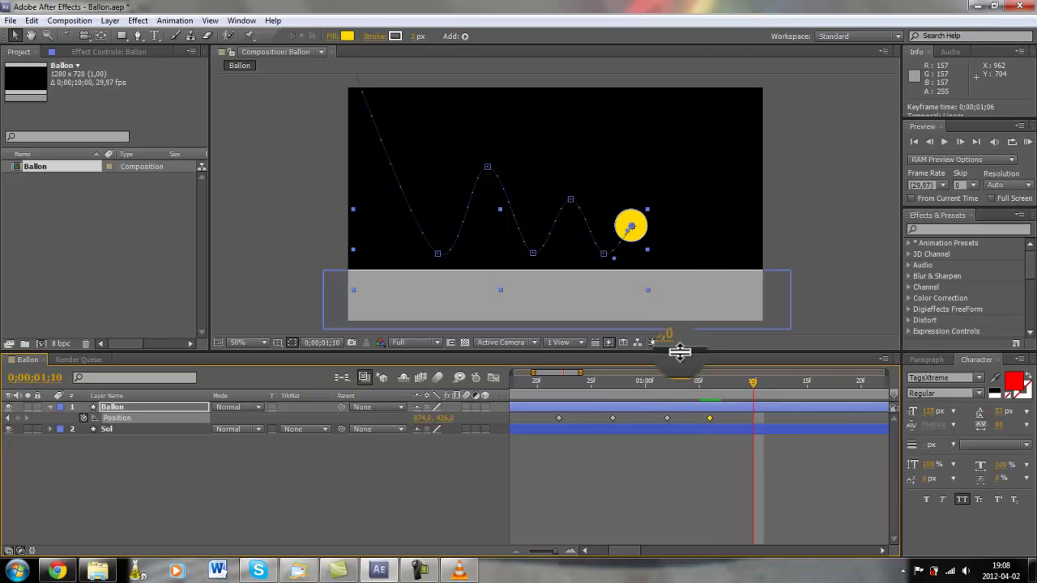
left_click_drag(641, 235, 661, 258)
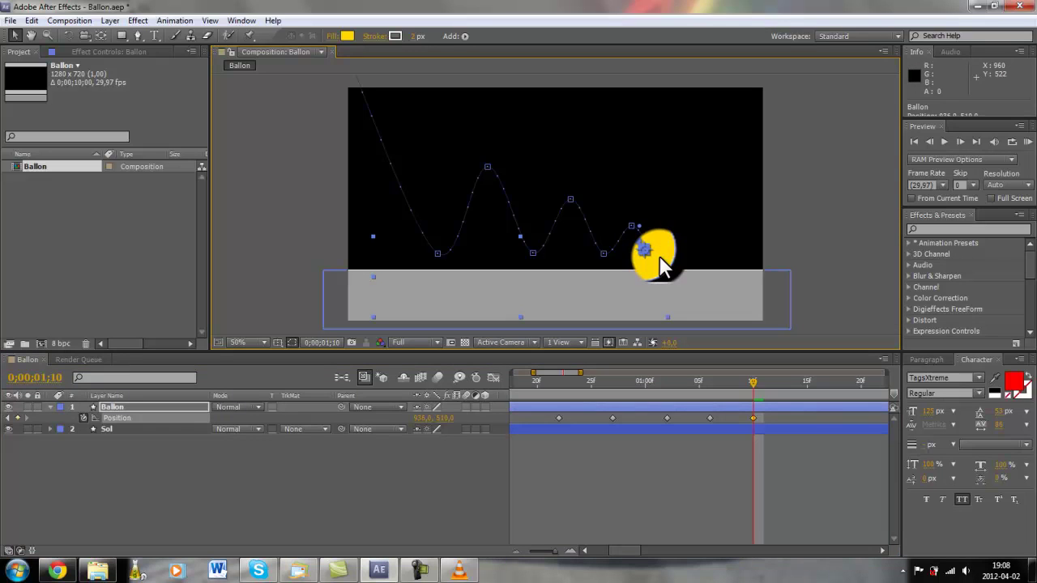
Keyframe a small fourth rebound peak with the ball at about 1002, 464, and place that keyframe at 0;00;01;13.
key("Page_Down")
key("Page_Down")
left_click_drag(660, 257, 686, 243)
left_click(768, 407)
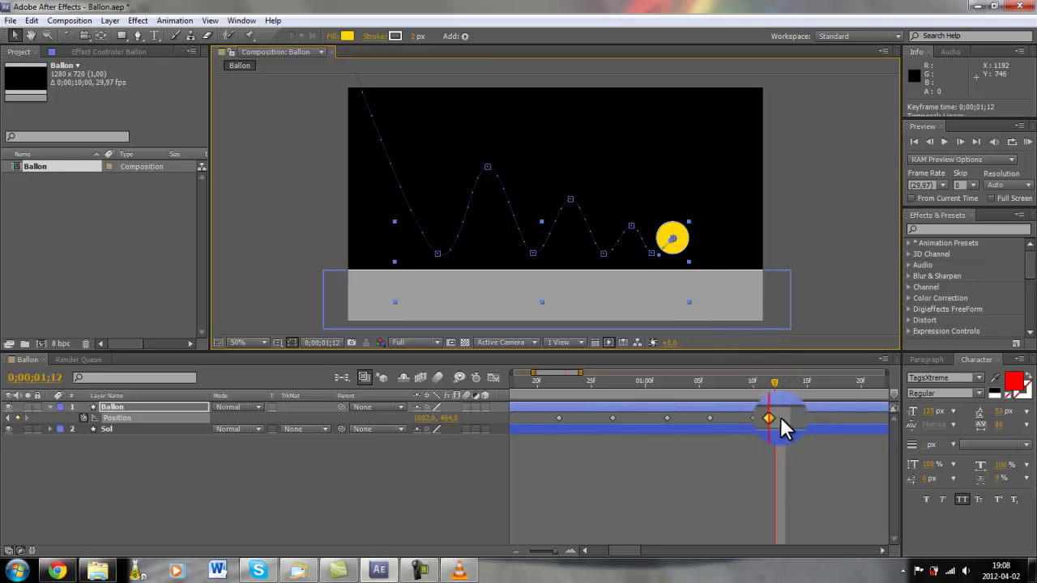
left_click_drag(780, 418, 783, 416)
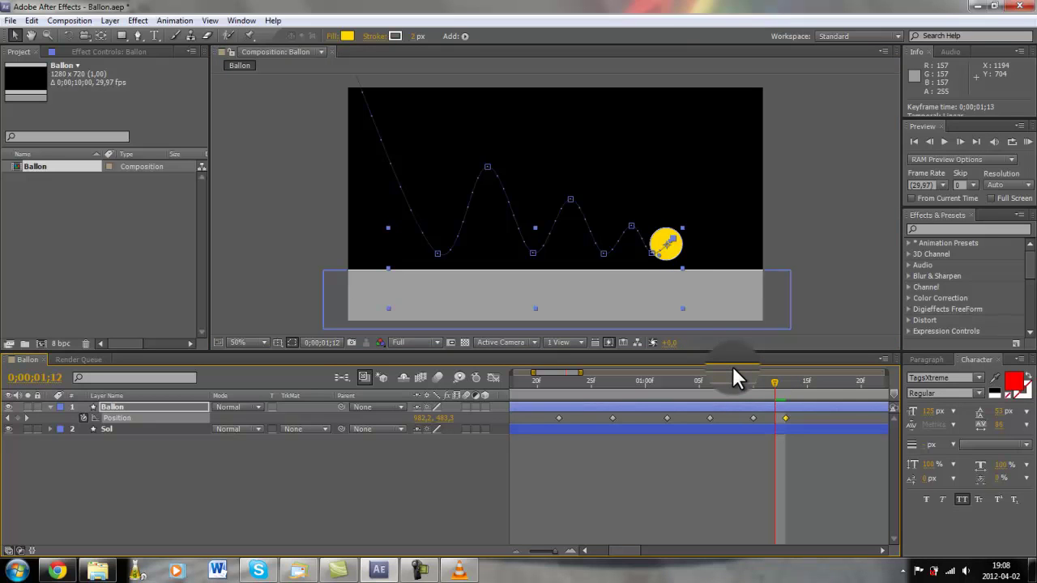
Keyframe the ball's fifth landing on the floor at position 1054, 514 at 0;00;01;16.
key("Page_Down")
key("Page_Down")
key("Page_Down")
key("Page_Down")
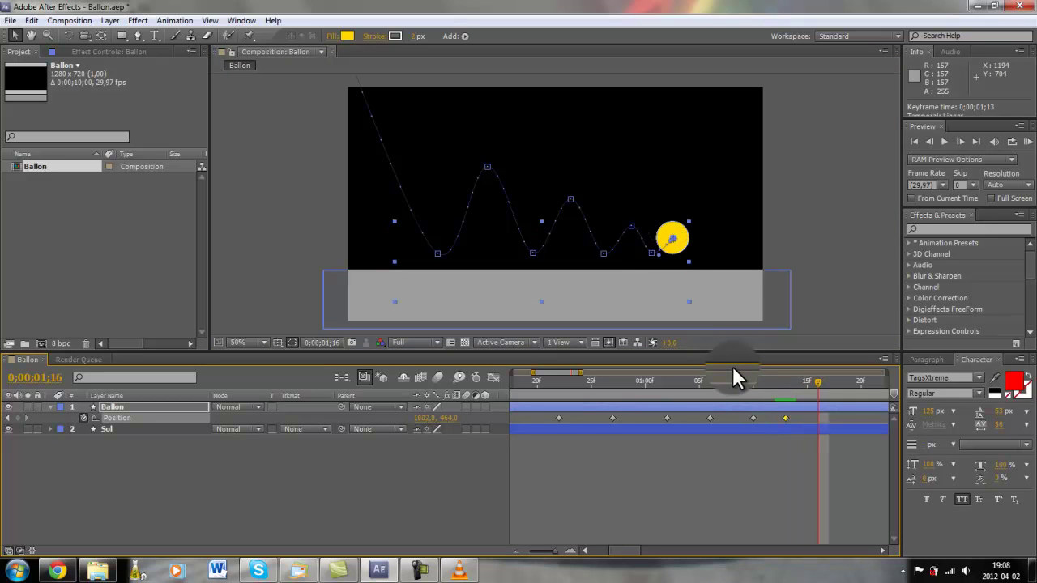
left_click_drag(674, 239, 692, 259)
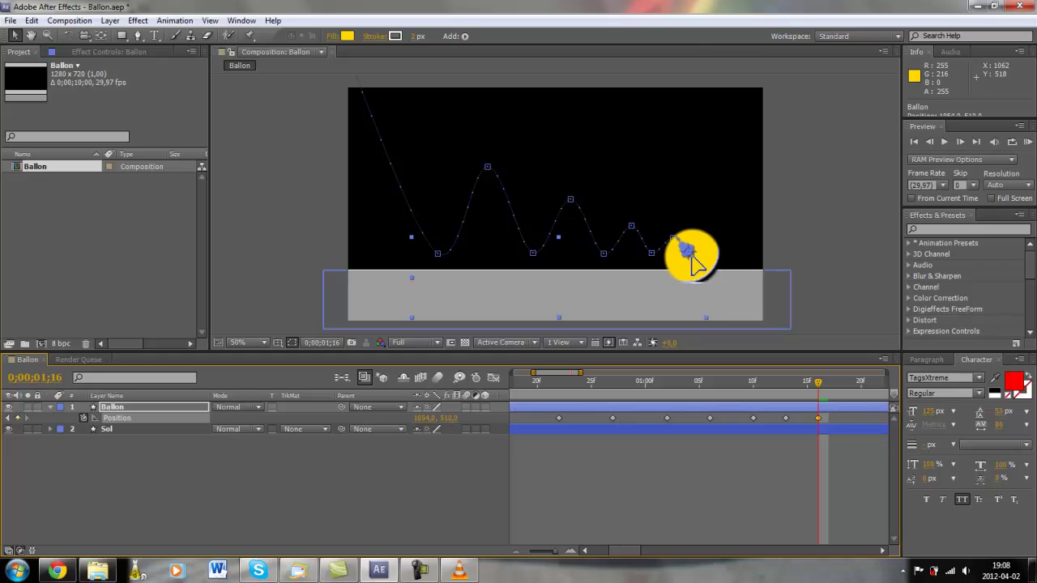
left_click(694, 259)
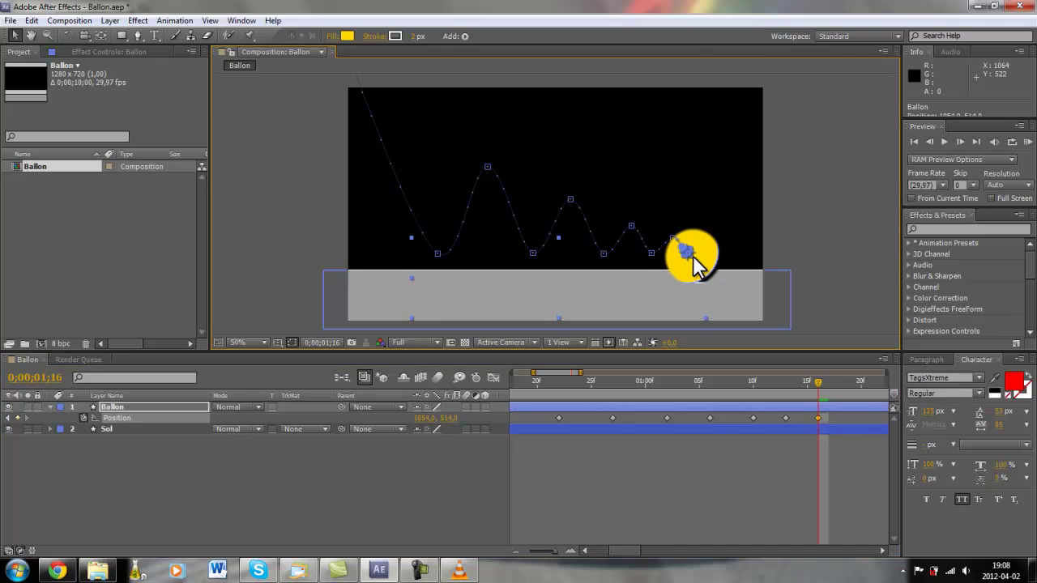
Keyframe a last small rebound, peaking at 1114, 482 at 0;00;01;18 and landing at 1150, 512 at 0;00;01;20.
key("Page_Down")
key("Page_Down")
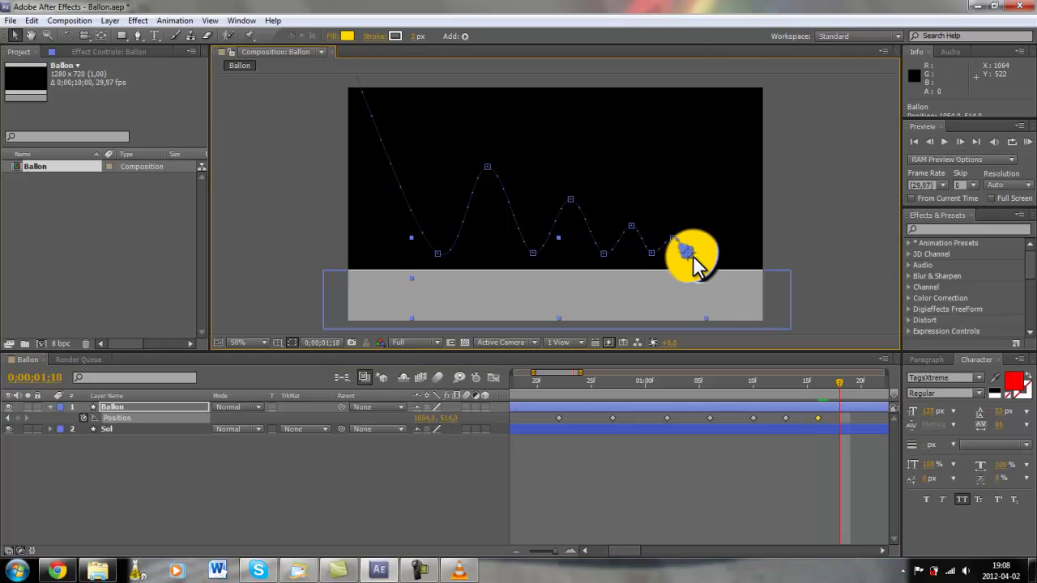
left_click_drag(694, 262, 710, 255)
key("Page_Down")
key("Page_Down")
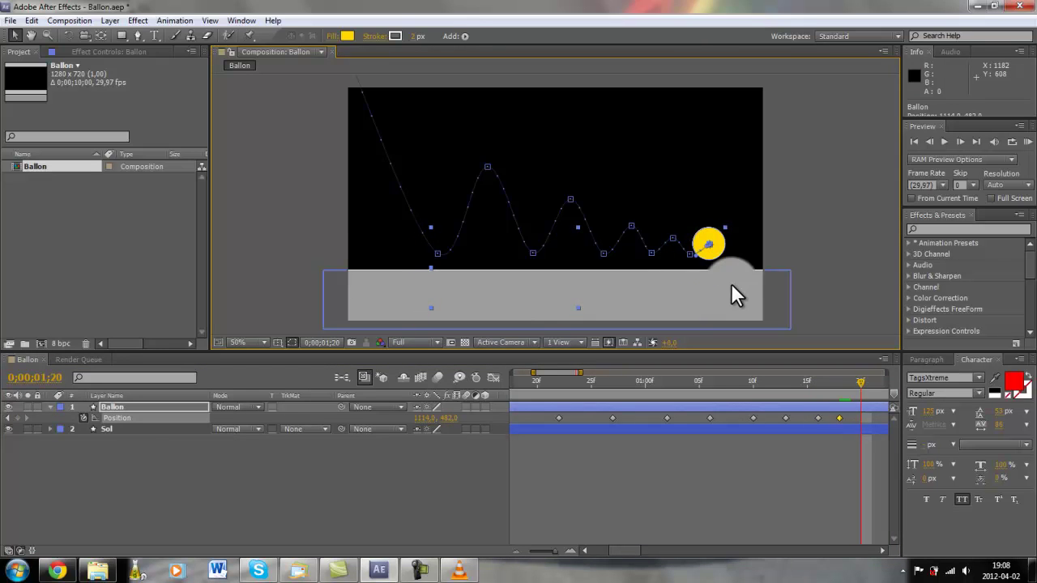
left_click_drag(713, 259, 726, 270)
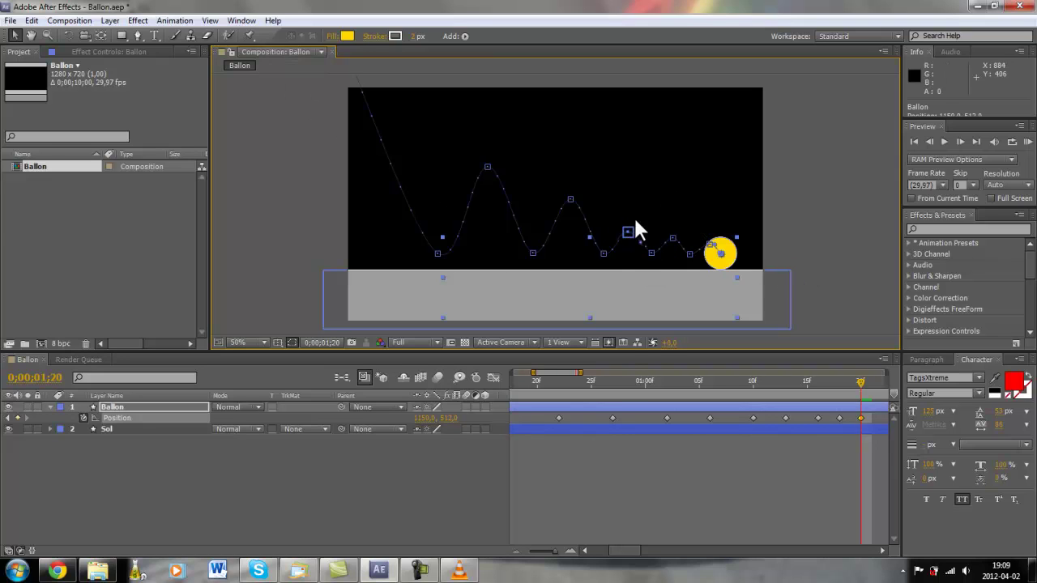
With all Position keyframes selected at 0;00;00;00, shift the whole motion path left so the ball starts at -102, -54.
left_click_drag(638, 549, 632, 556)
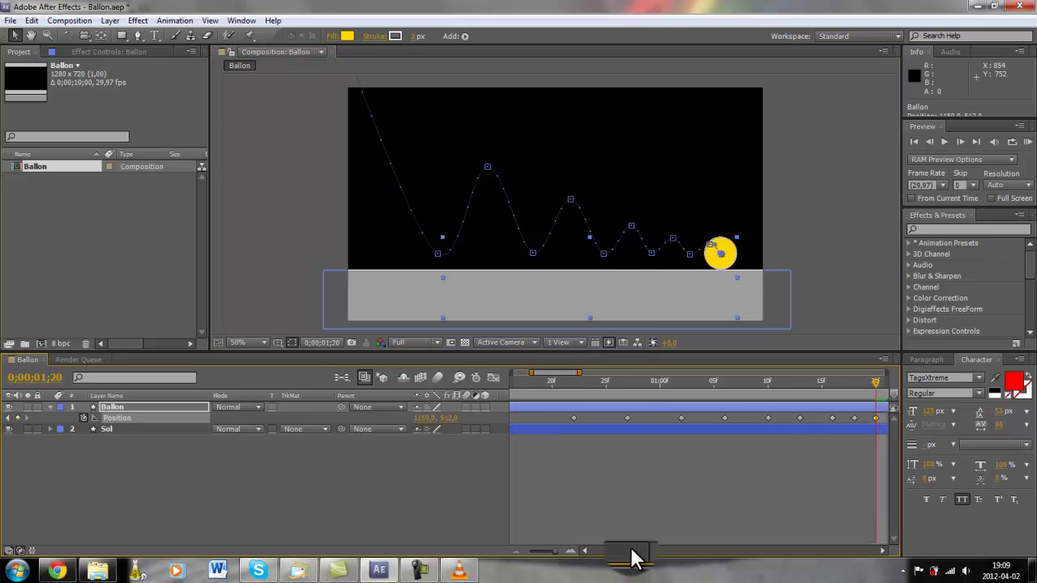
left_click(514, 378)
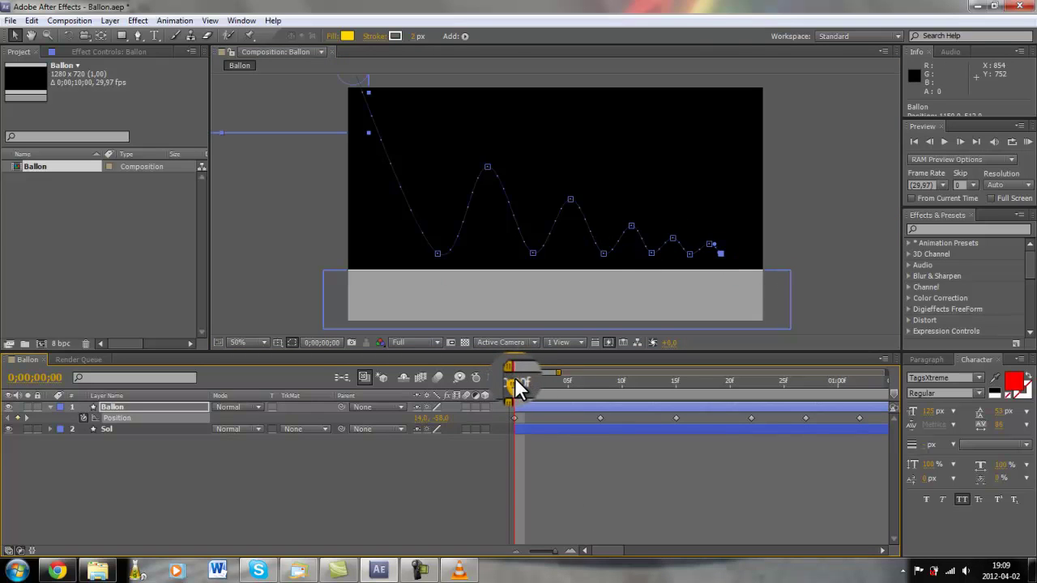
key("comma")
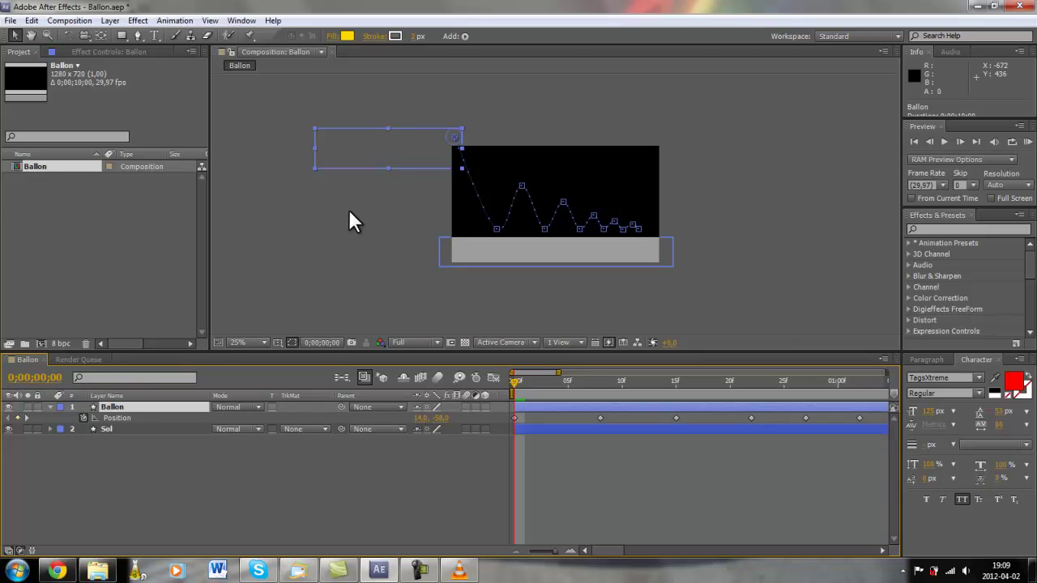
left_click_drag(402, 154, 397, 154)
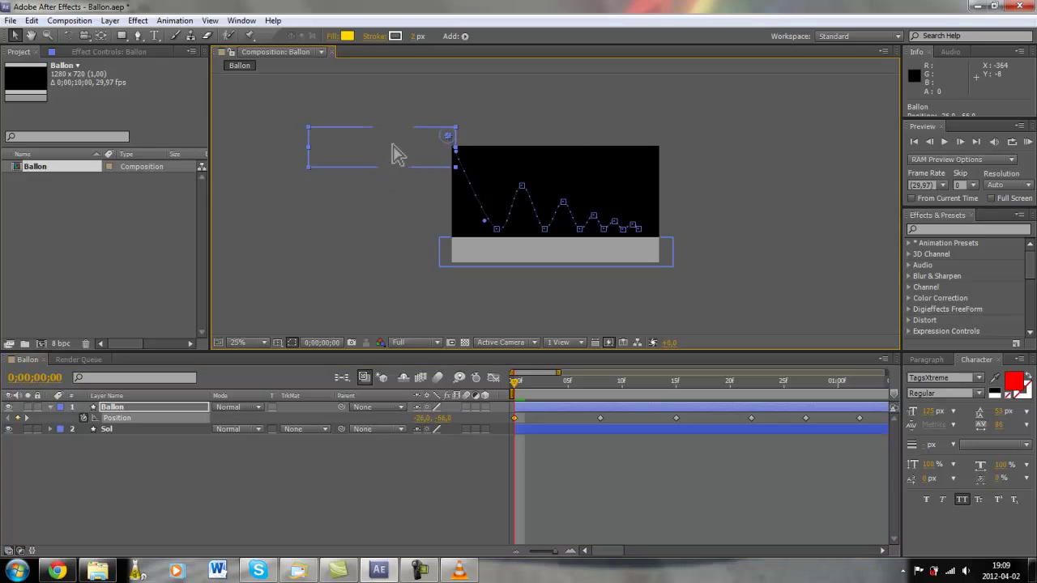
key("ctrl+z")
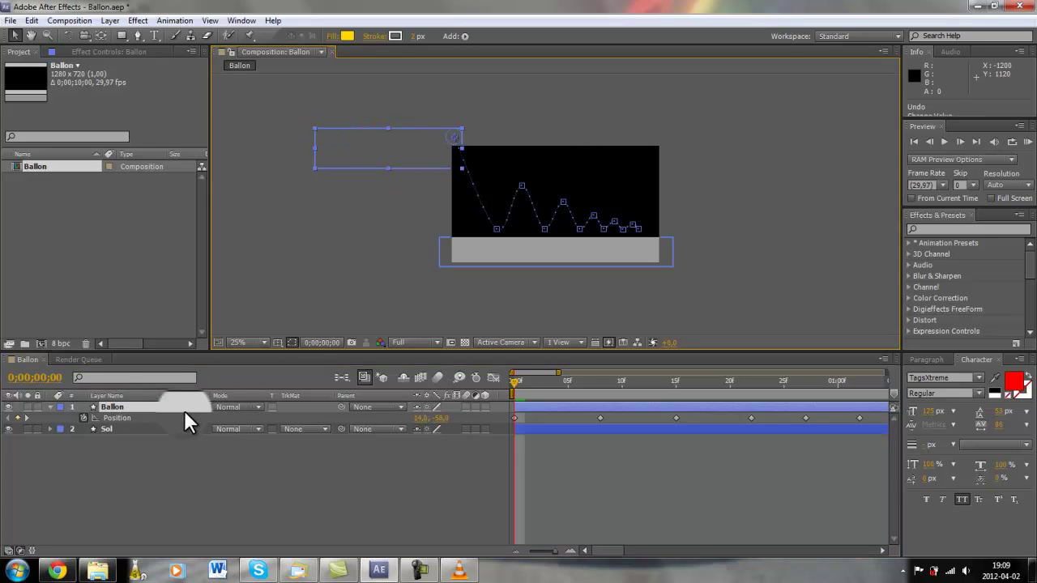
left_click_drag(513, 417, 769, 456)
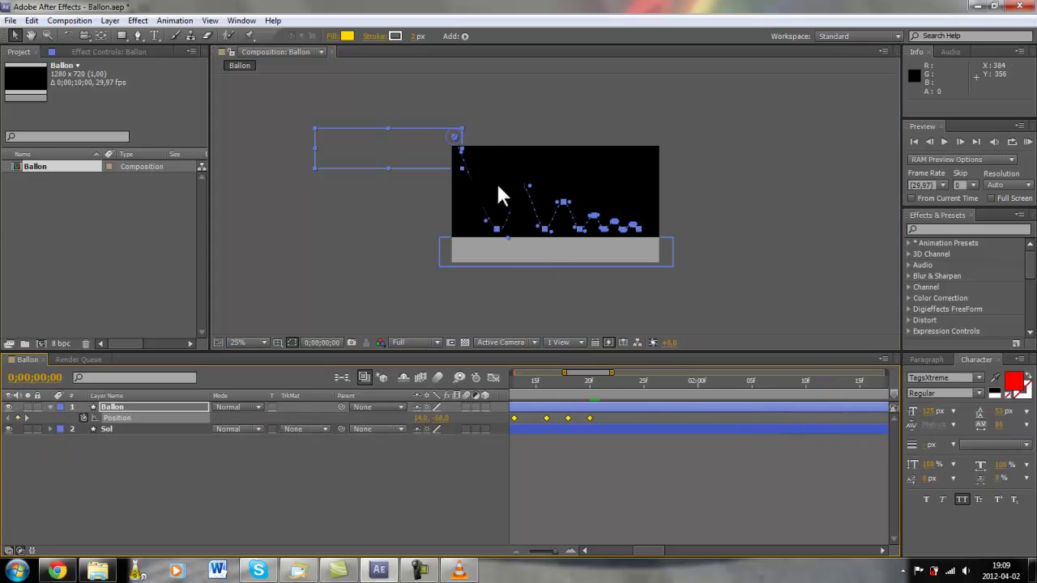
left_click_drag(412, 158, 394, 160)
left_click(395, 159)
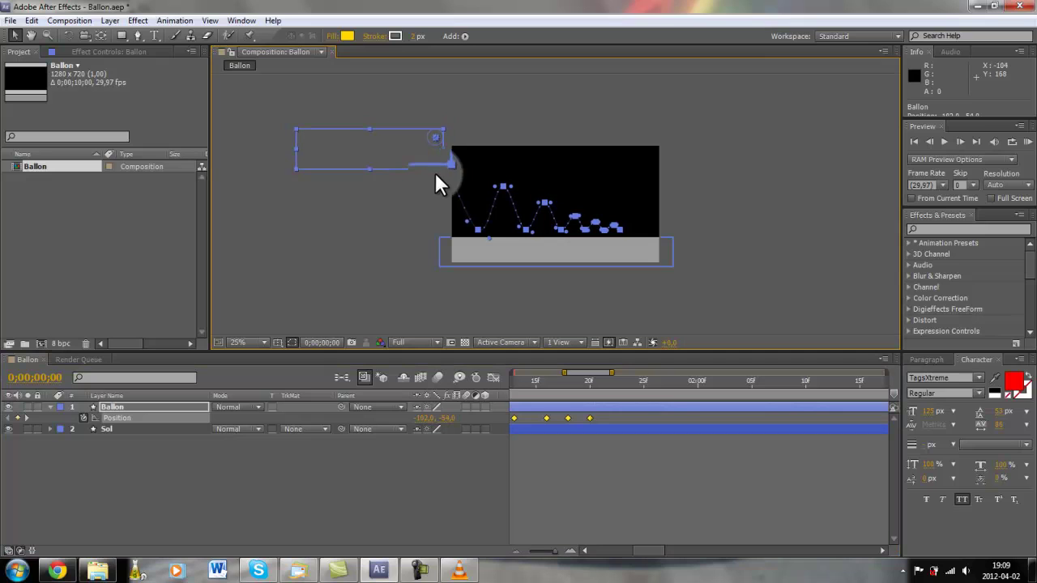
key("period")
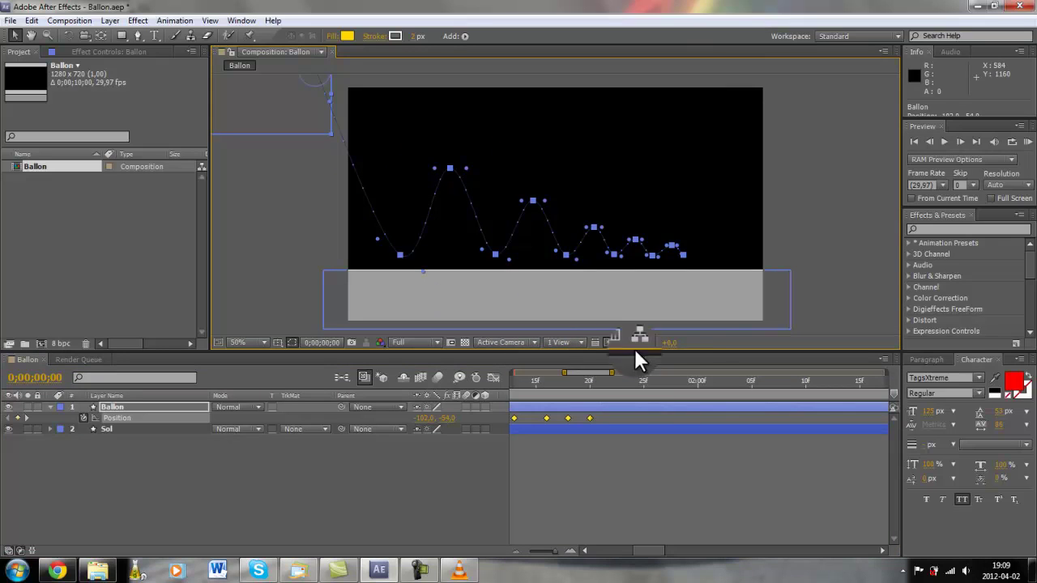
At 0;00;01;25, keyframe the ball's final roll along the floor to position 1150, 516.
left_click_drag(604, 381, 592, 385)
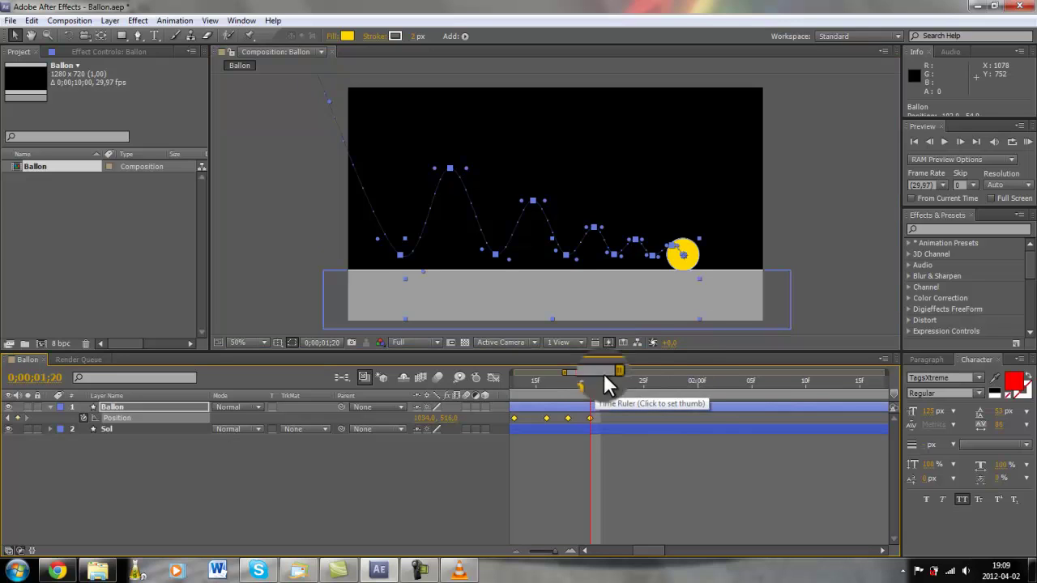
left_click(644, 385)
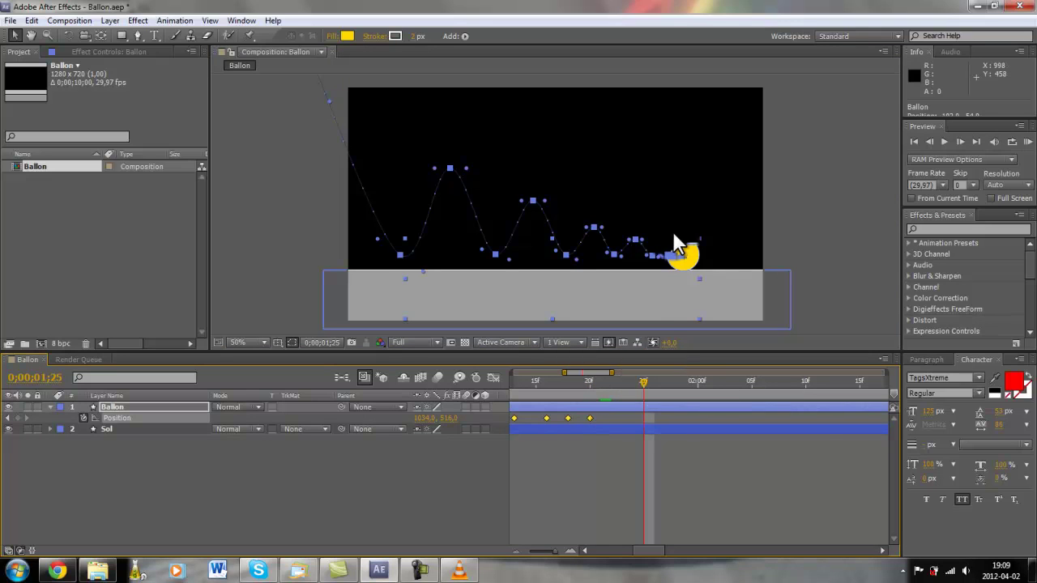
left_click_drag(693, 267, 735, 267)
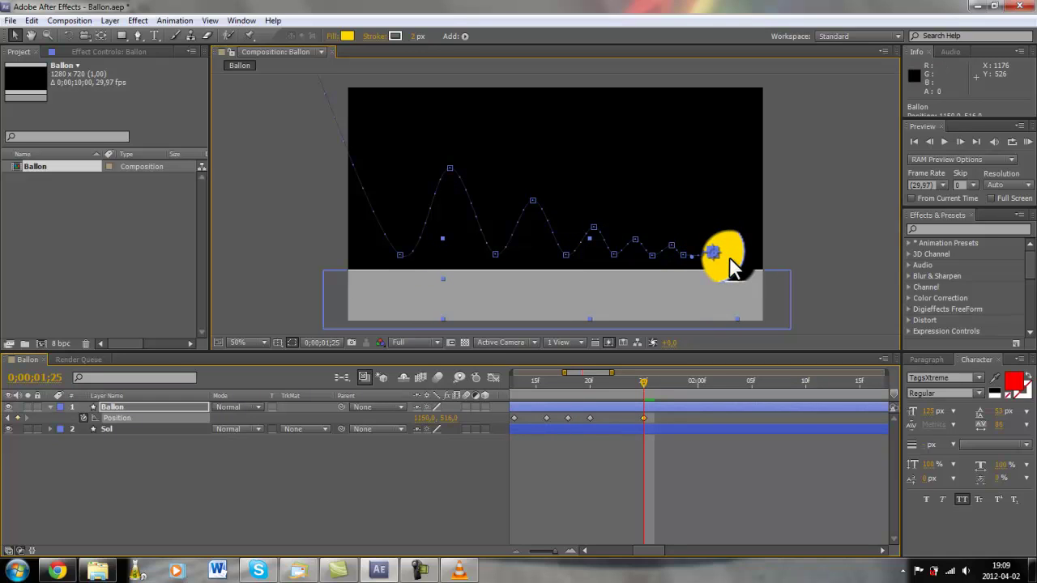
End the work area at 0;00;01;25 and play a RAM preview of the bounce.
left_click(848, 322)
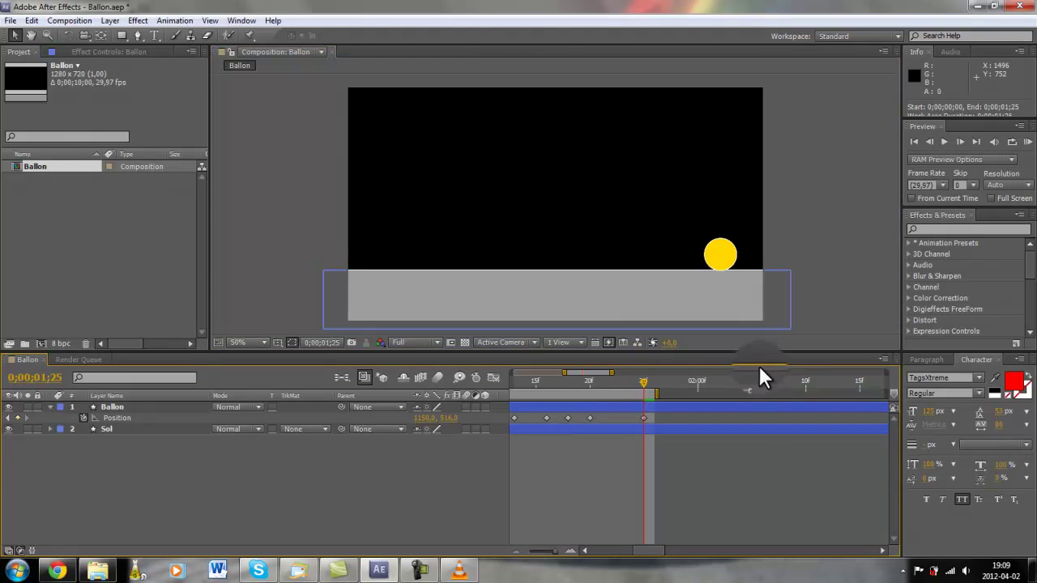
left_click(1027, 141)
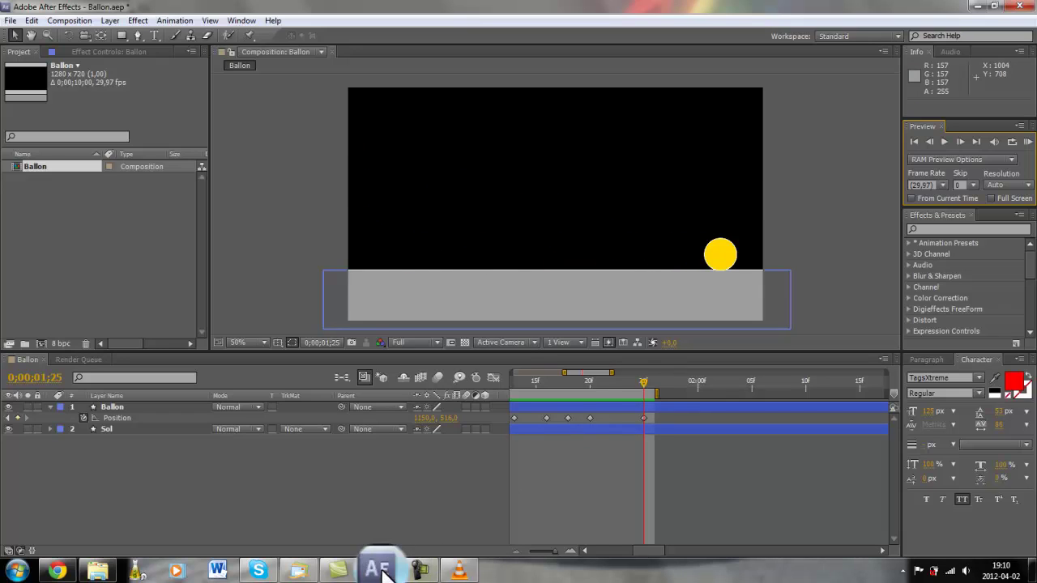
left_click(422, 565)
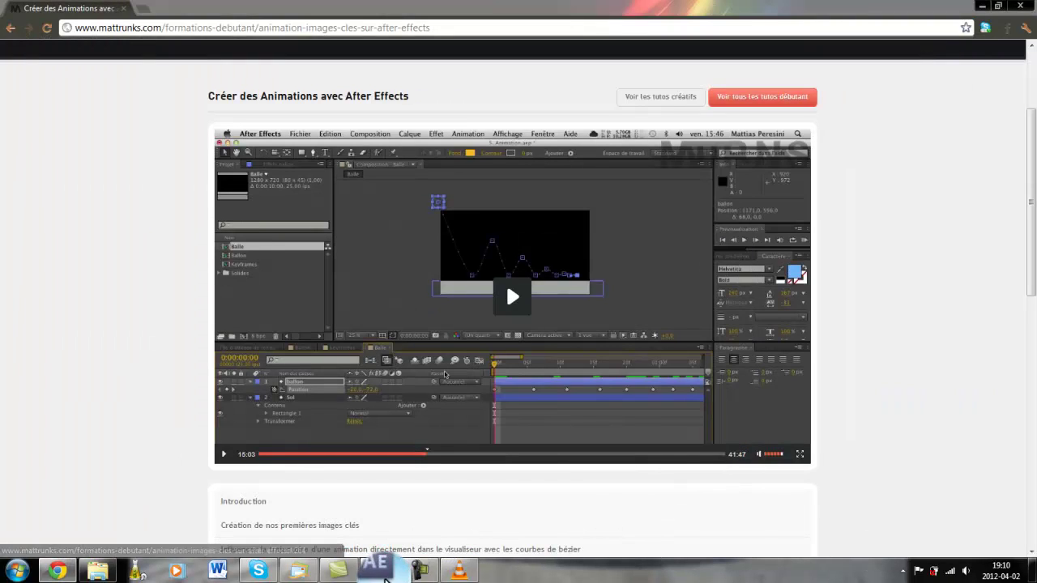
left_click(430, 560)
left_click(444, 571)
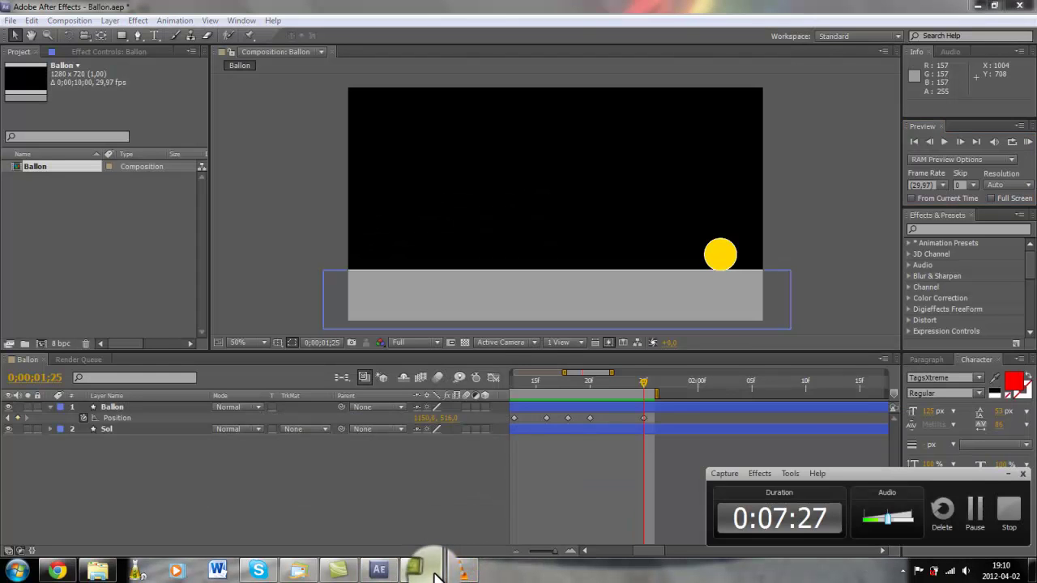
left_click(973, 510)
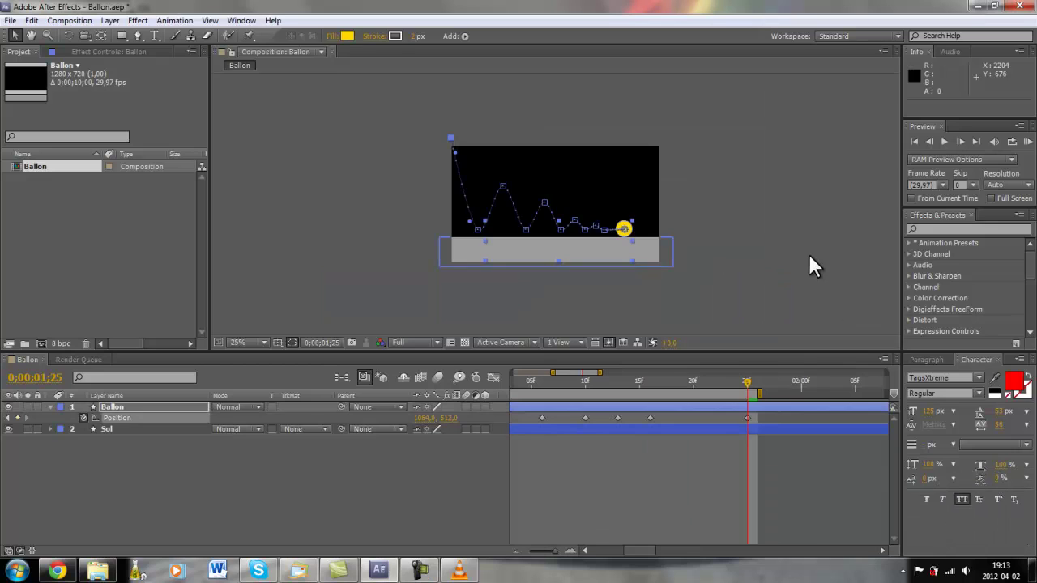
Return to 0;00;00;00, select the Ballon layer and play a RAM preview of the revised bounce.
left_click(808, 261)
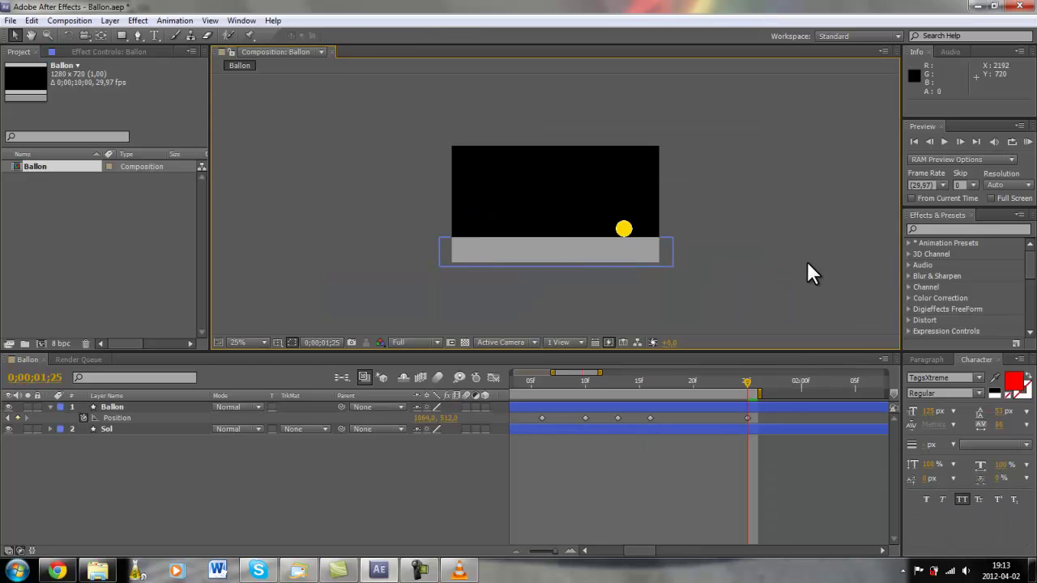
key("period")
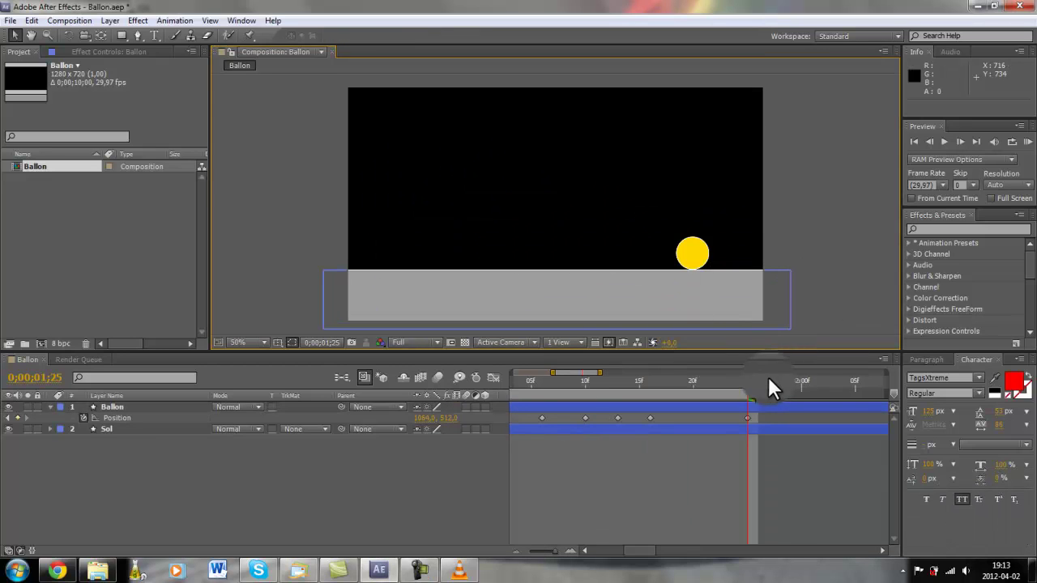
left_click_drag(747, 381, 512, 403)
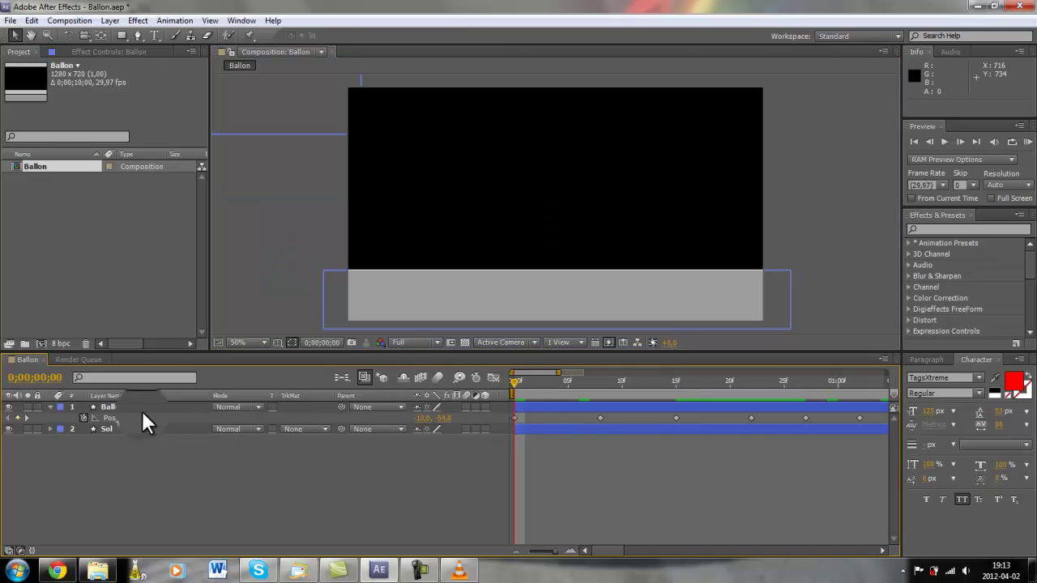
left_click(105, 406)
key("KP_0")
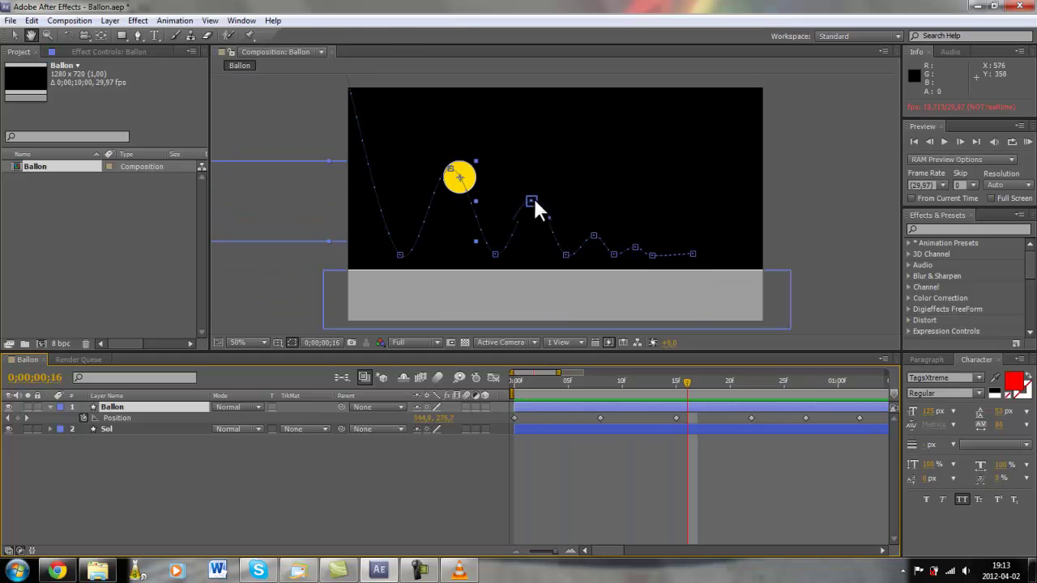
Lower the peak of the ball's second rebound on the motion path.
left_click(531, 195)
left_click_drag(530, 195, 533, 219)
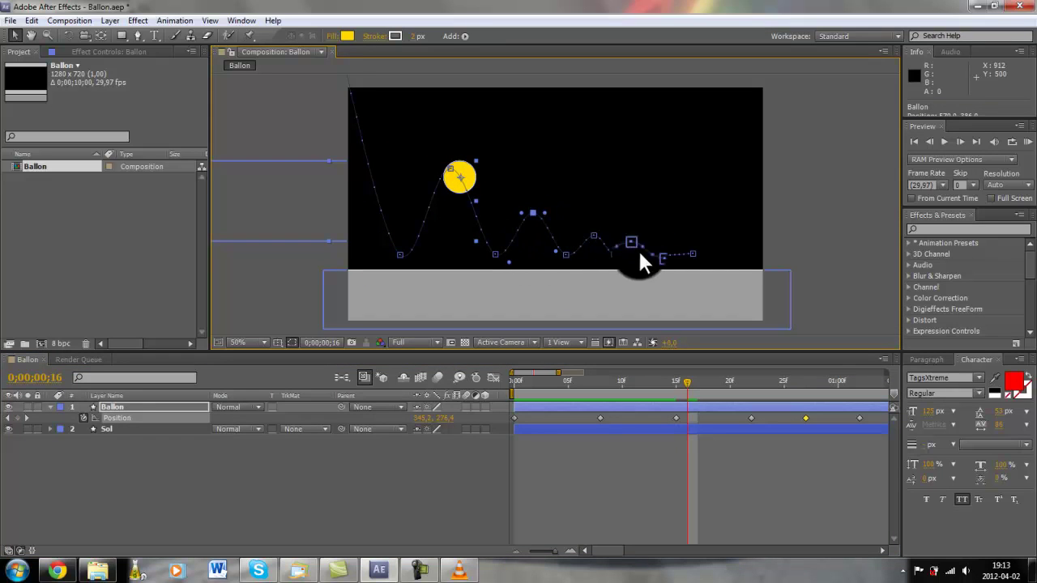
left_click(557, 256)
key("ctrl+z")
Separate the Ballon layer's Position property into individual X and Y dimensions.
left_click(176, 396)
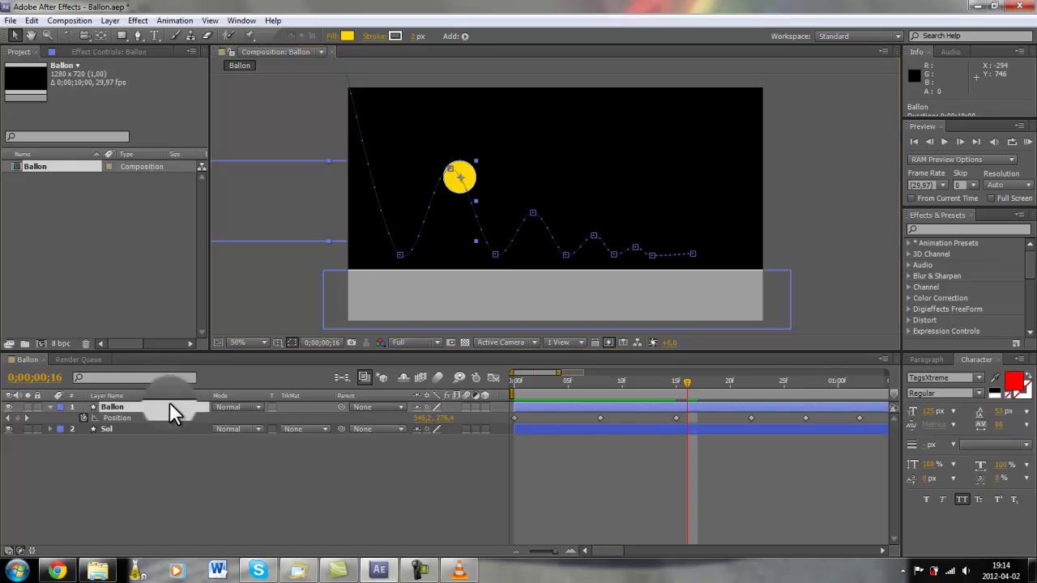
left_click(109, 416)
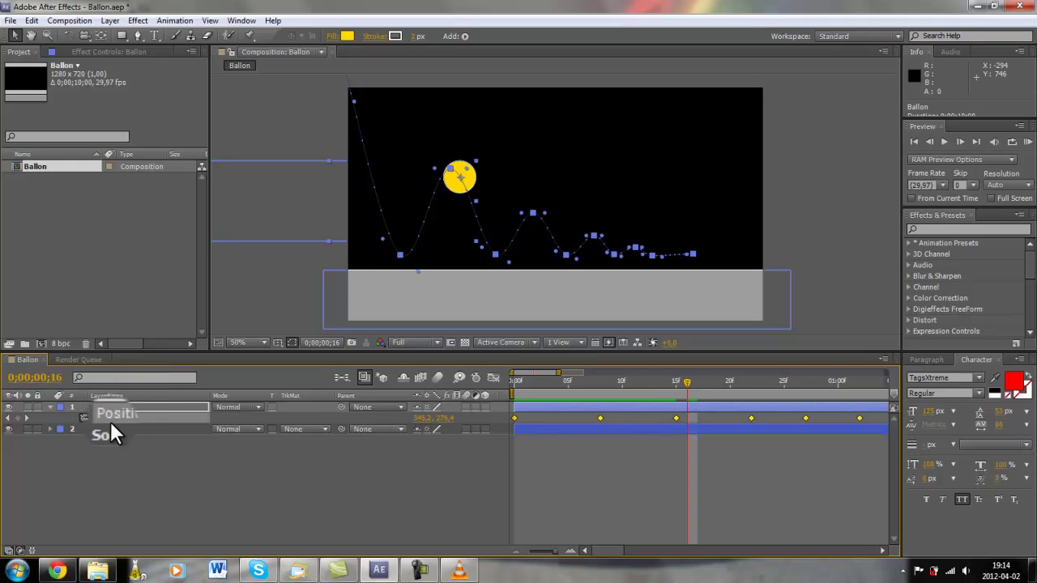
left_click(174, 21)
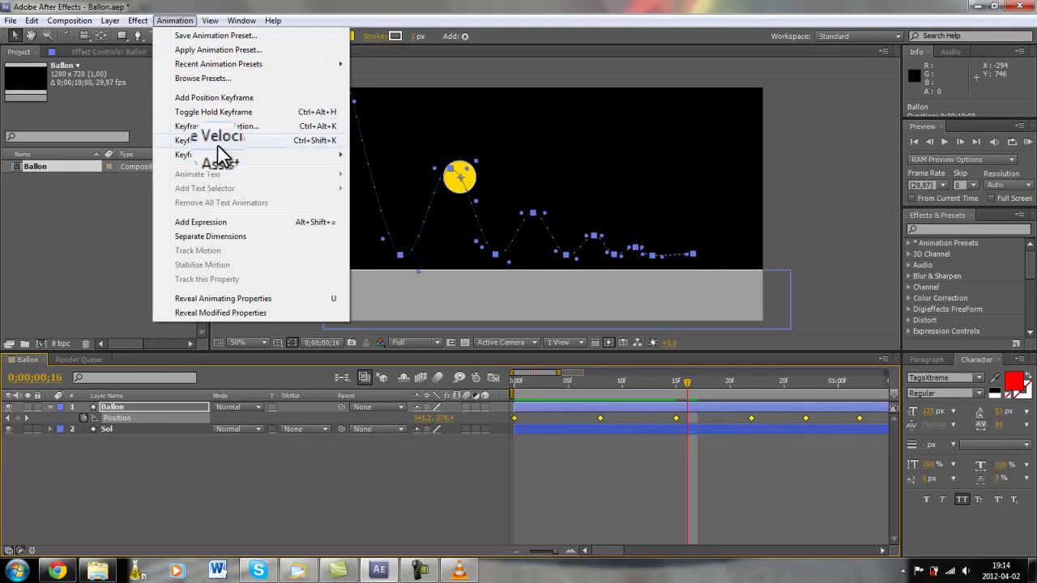
left_click(182, 456)
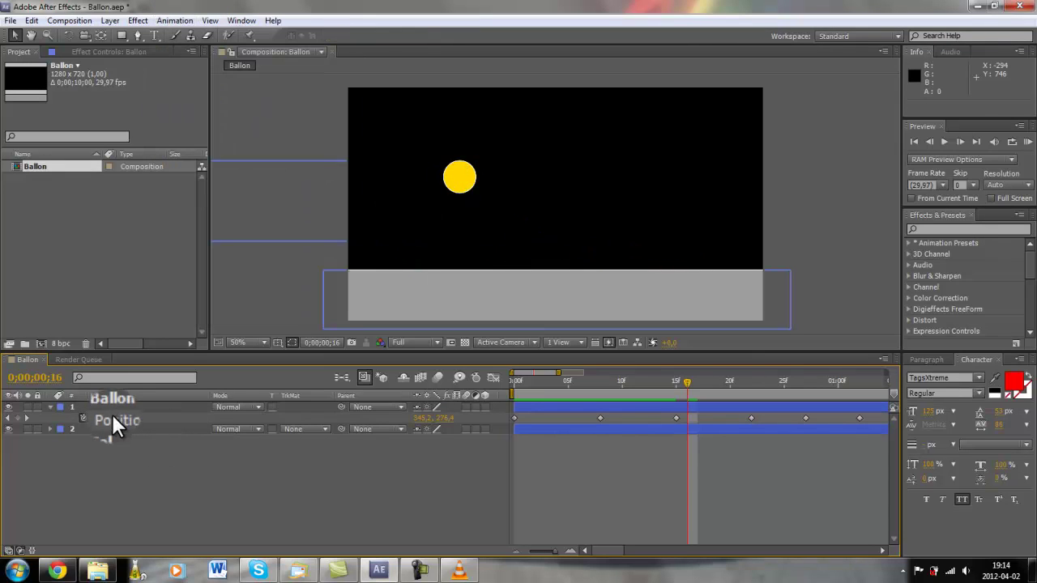
left_click(112, 419)
right_click(113, 419)
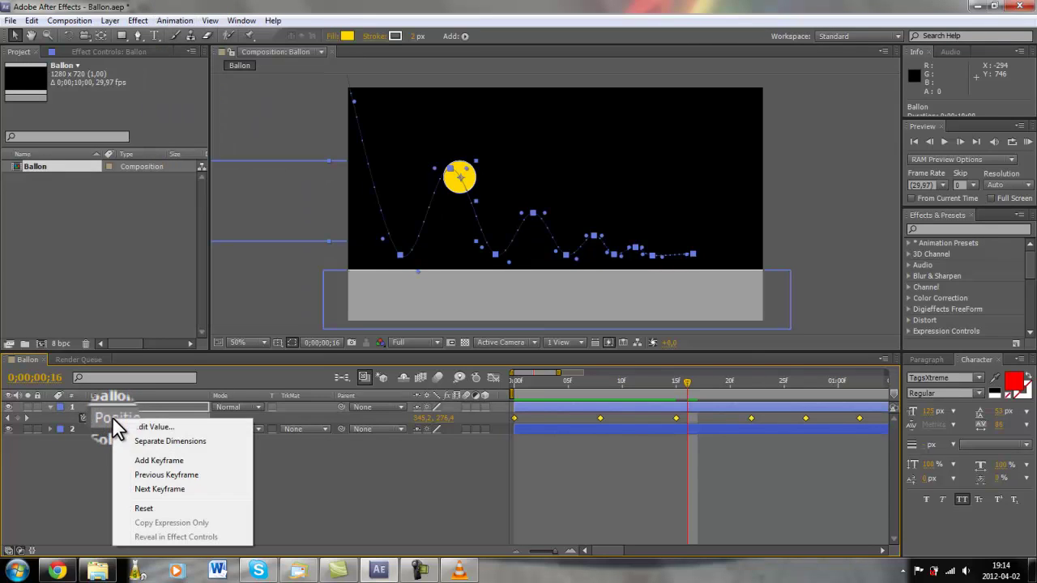
left_click(166, 442)
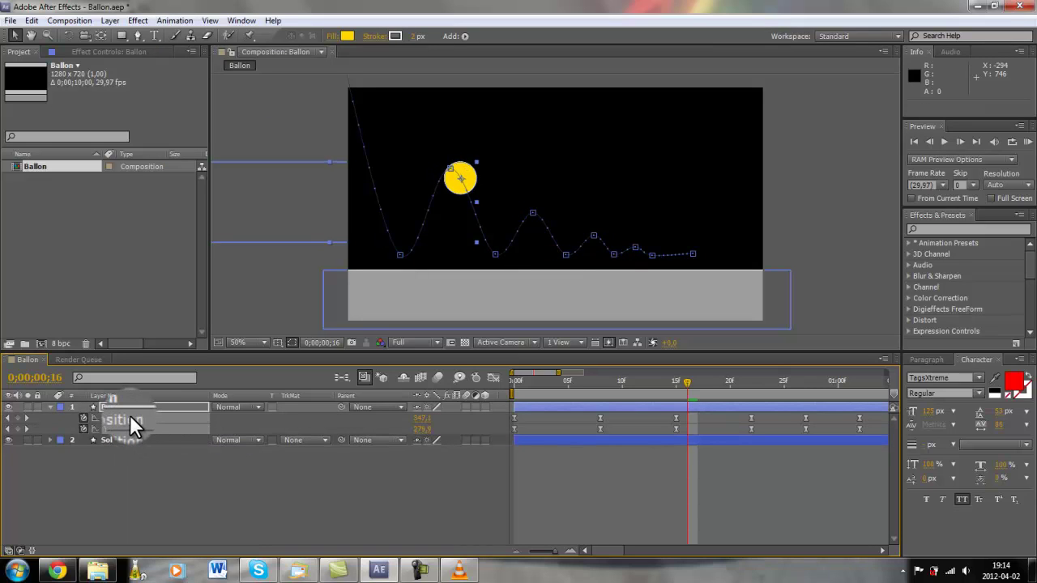
Delete the Ballon layer's X Position keyframes between the first one and the end of the last bounce.
left_click(129, 449)
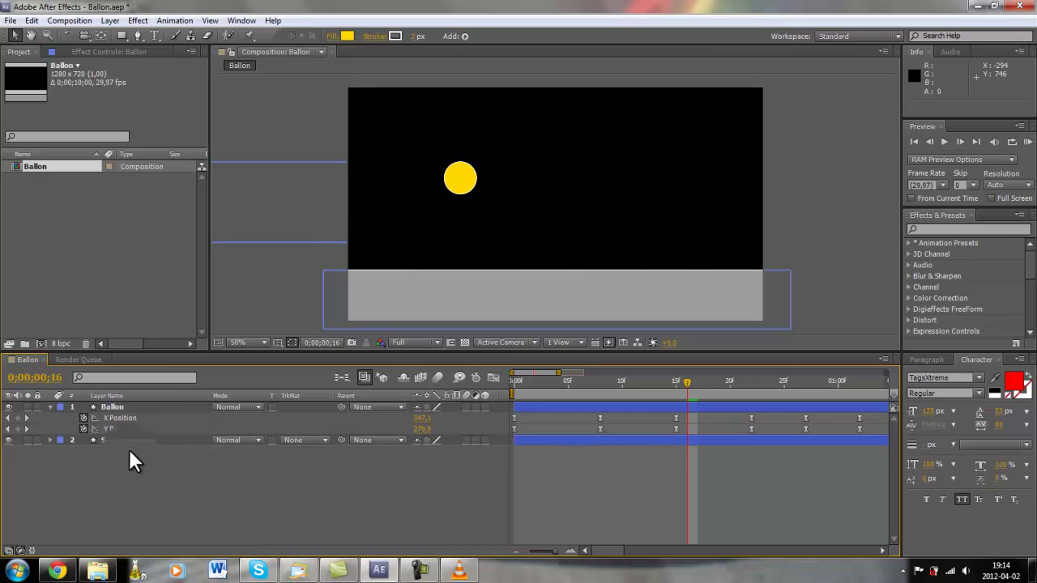
left_click(125, 428)
left_click(126, 417)
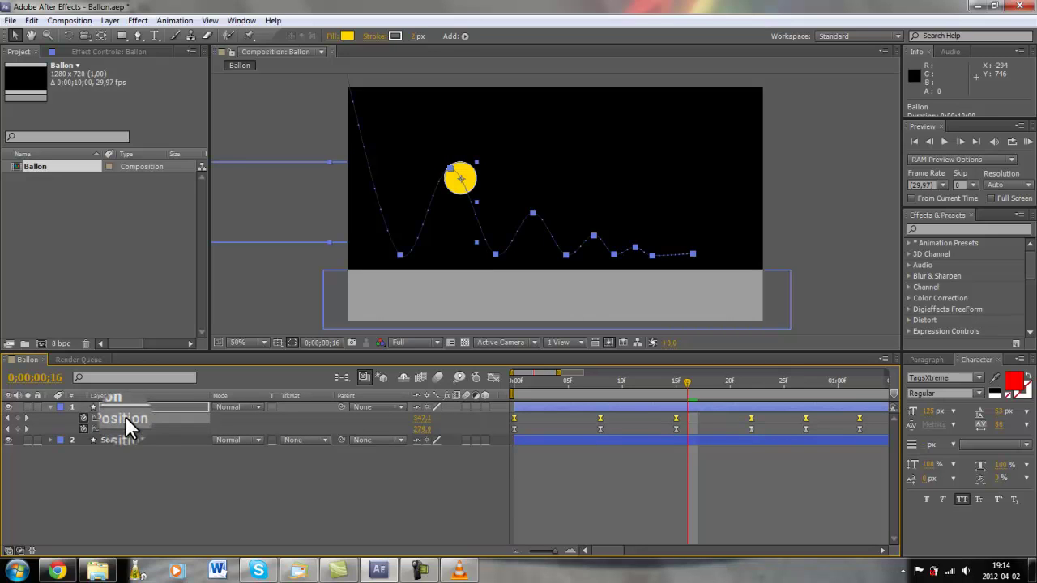
left_click_drag(607, 549, 519, 551)
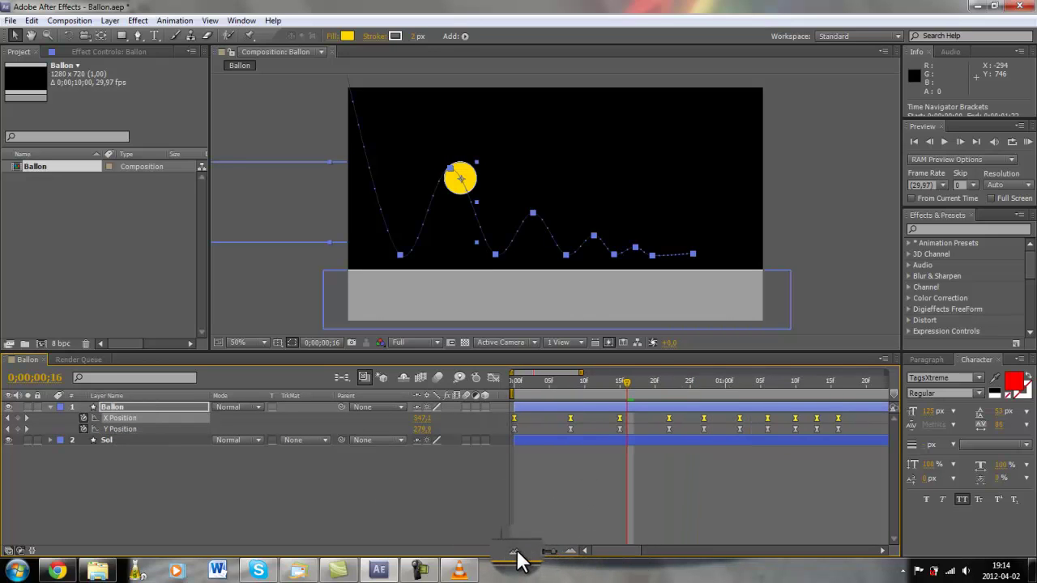
left_click(686, 498)
mouse_move(563, 414)
left_mouse_down()
mouse_move(762, 427)
mouse_move(822, 417)
left_mouse_up()
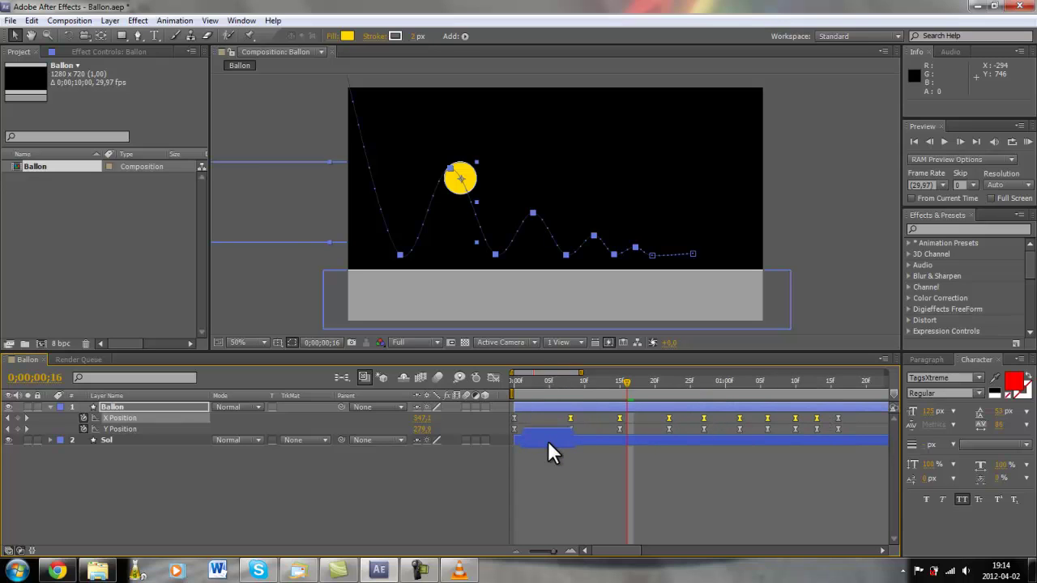
key("Delete")
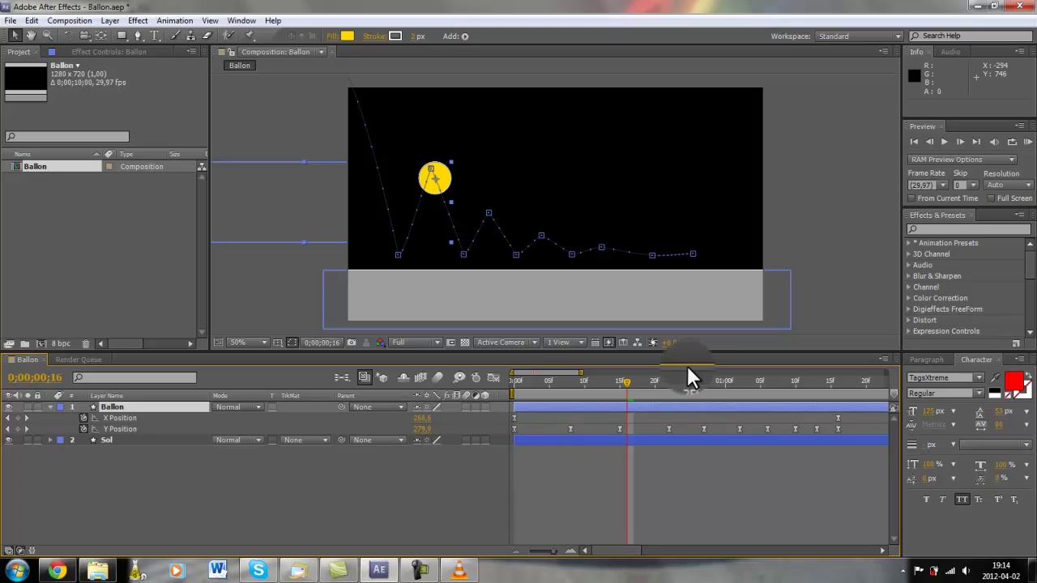
Remove the remaining intermediate X Position keyframe at the end of the last bounce and return to 0;00;00;00.
left_click_drag(626, 381, 652, 418)
left_click(718, 418)
left_click_drag(637, 381, 458, 381)
left_click(631, 414)
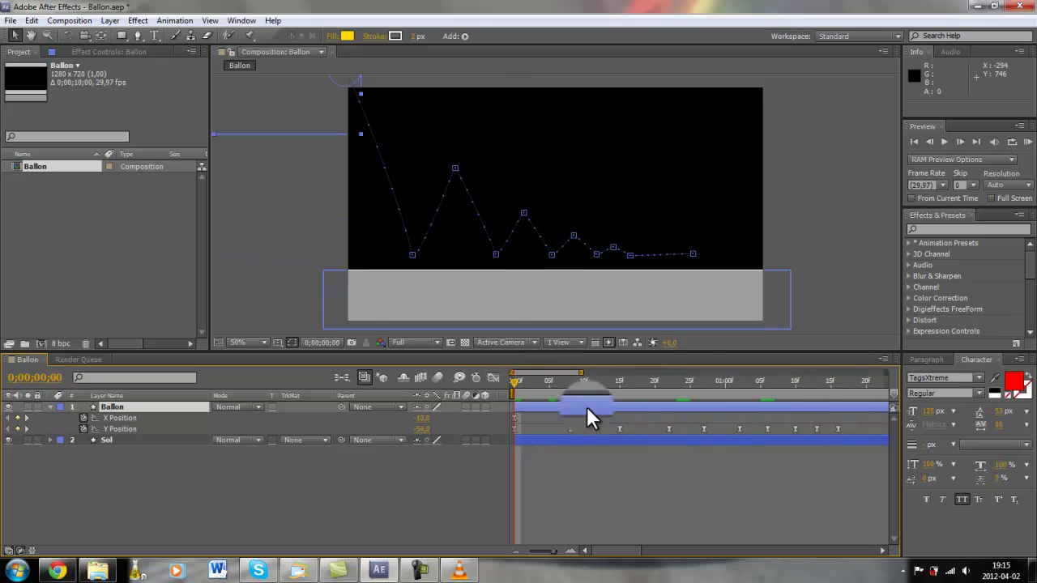
Show the Ballon layer's X and Y Position curves in the Graph Editor, fitted to view in a taller timeline.
left_click(518, 553)
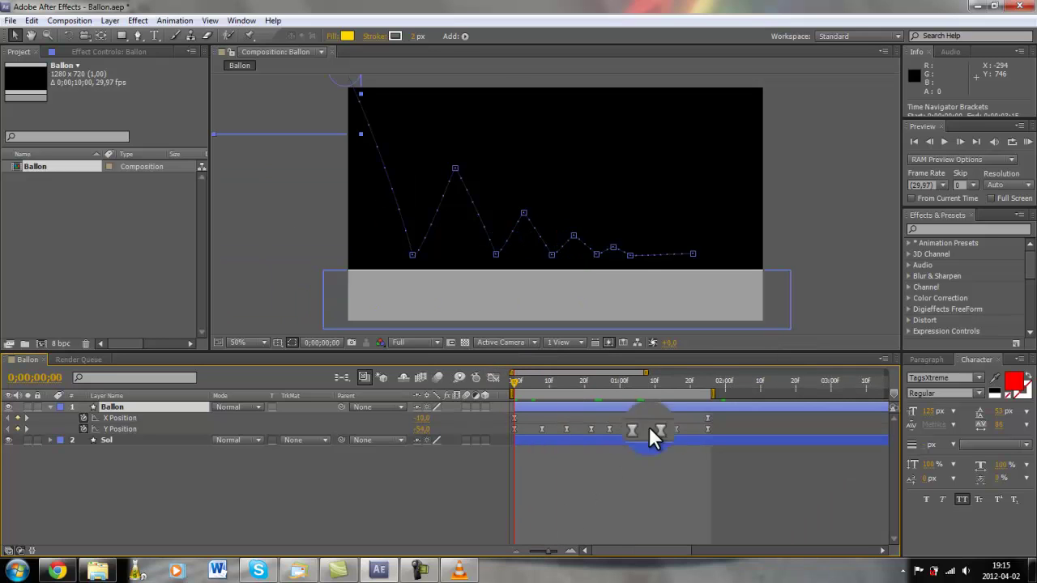
left_click(690, 401)
left_click_drag(528, 403, 507, 434)
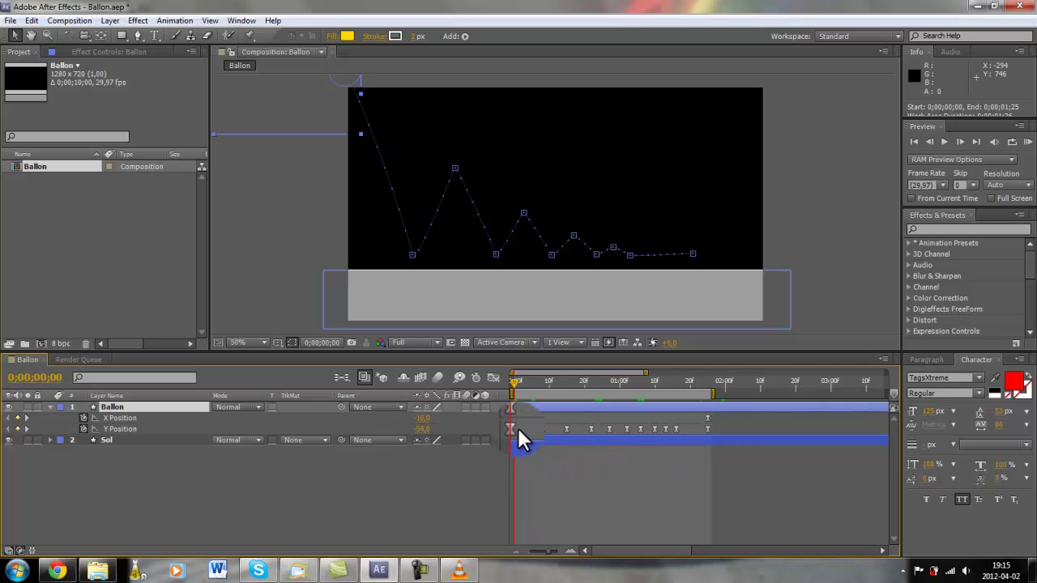
left_click_drag(699, 417, 691, 416)
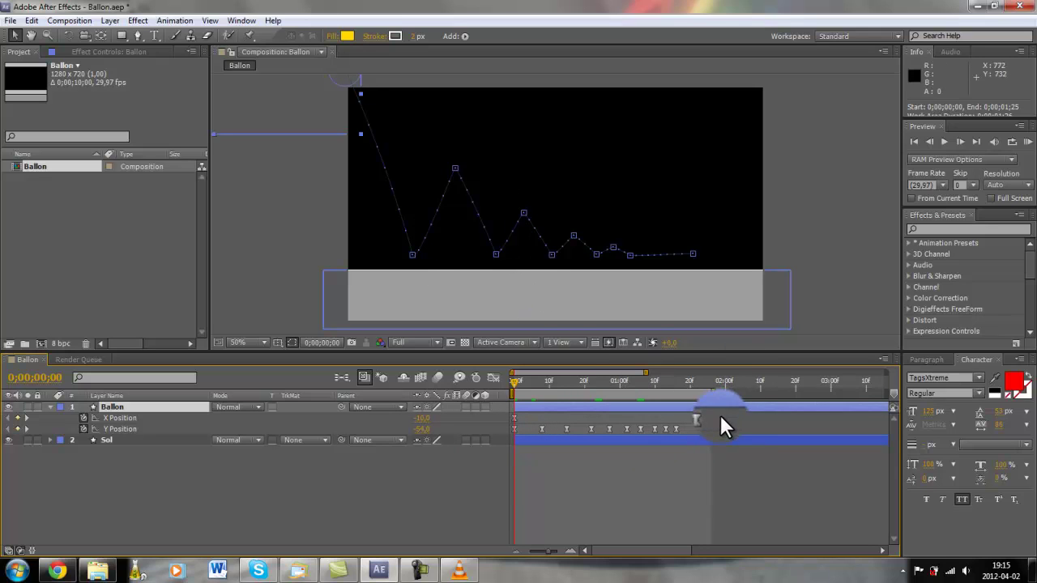
left_click_drag(720, 415, 490, 433)
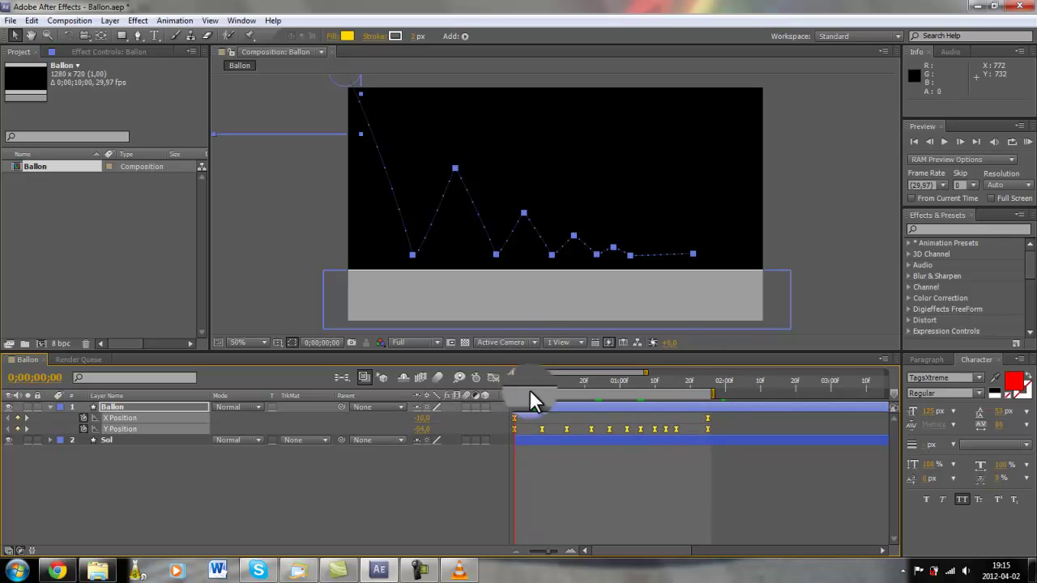
left_click(490, 377)
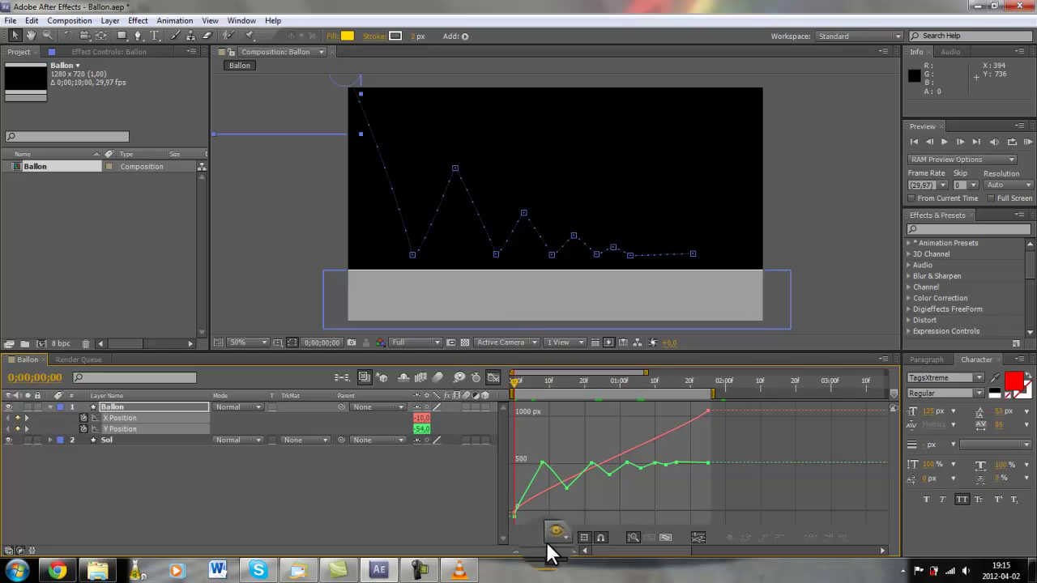
left_click(603, 533)
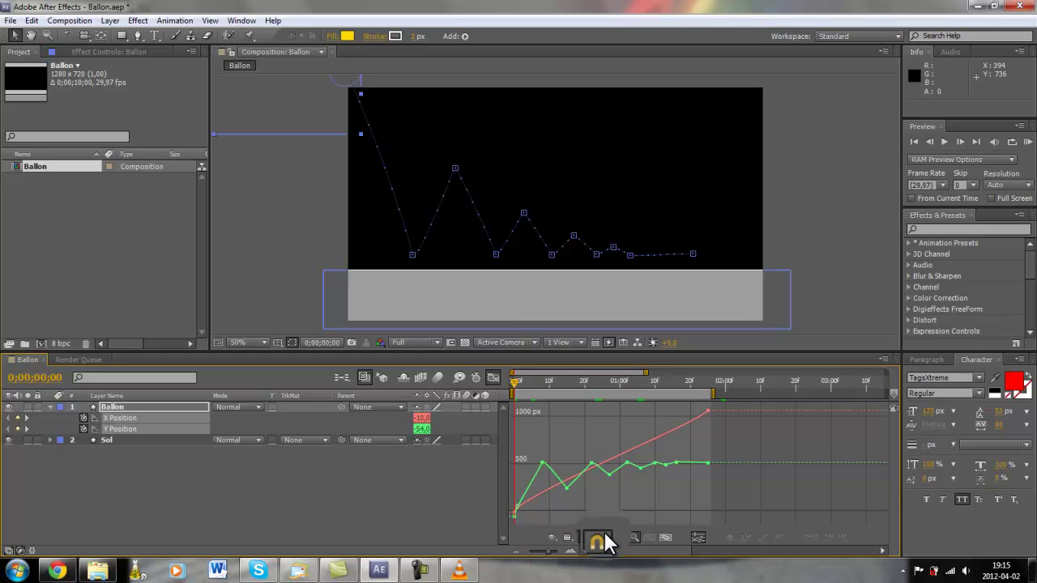
left_click(668, 537)
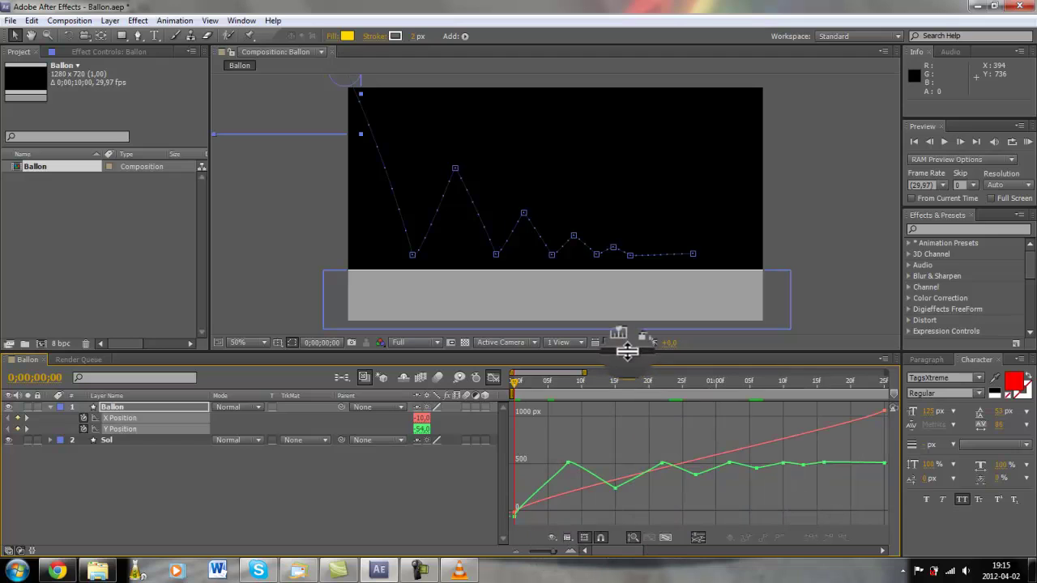
left_click_drag(626, 349, 609, 243)
Scrub through the first bounces to compare the ball's motion with the X and Y Position curves.
left_click(547, 275)
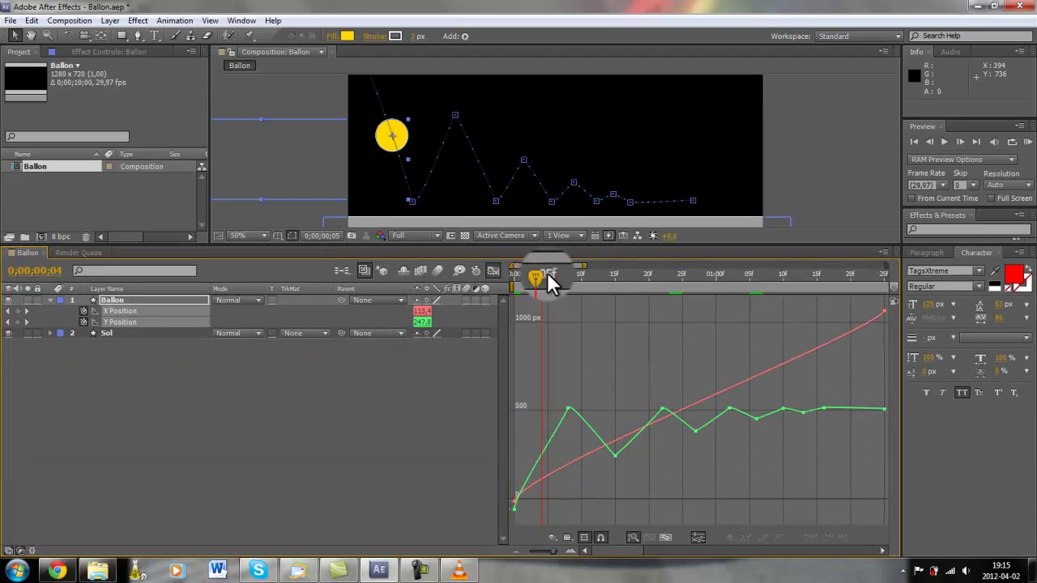
left_click_drag(575, 274, 594, 270)
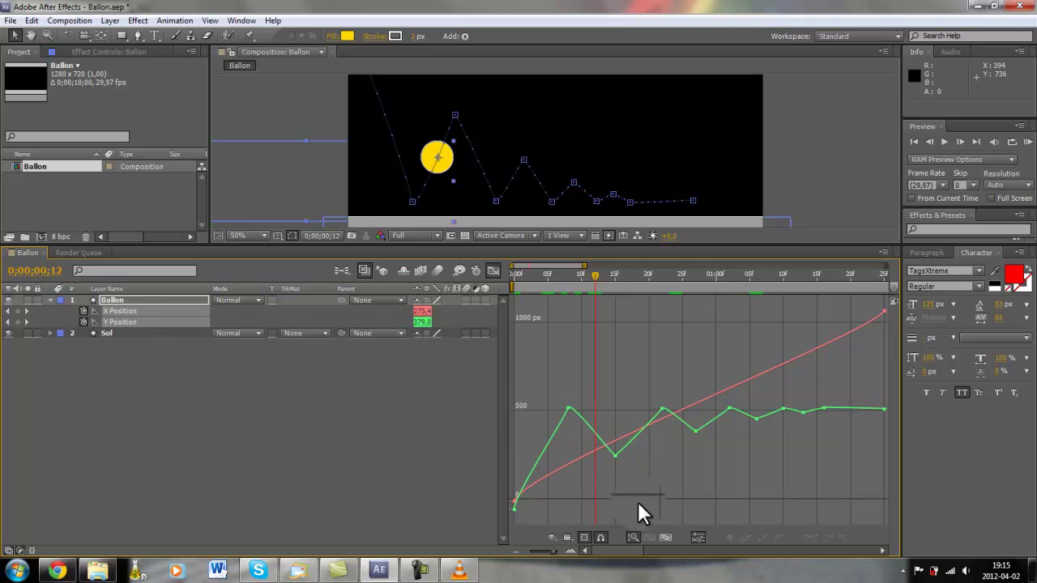
left_click_drag(598, 274, 614, 274)
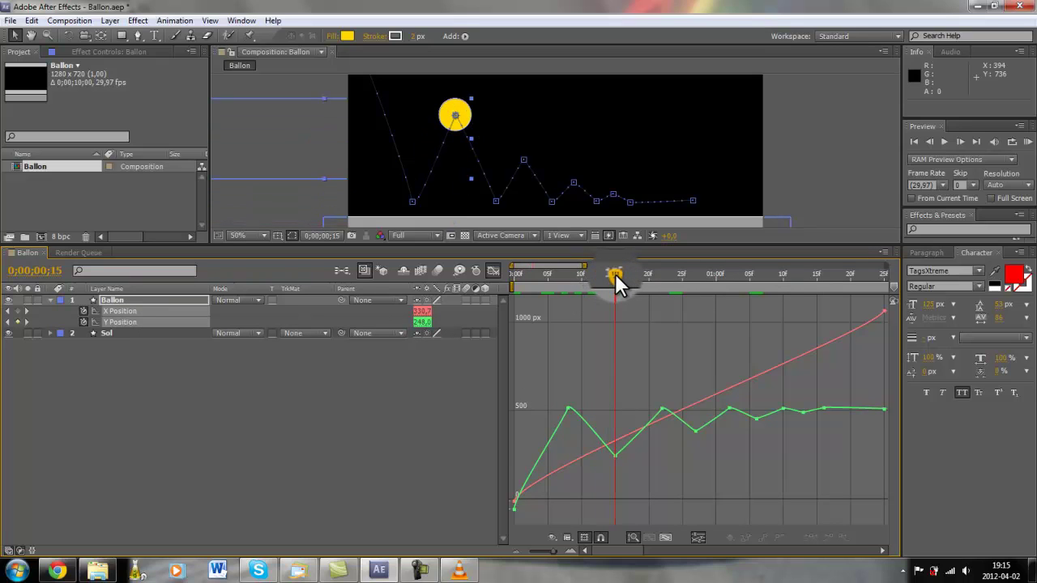
left_click(614, 450)
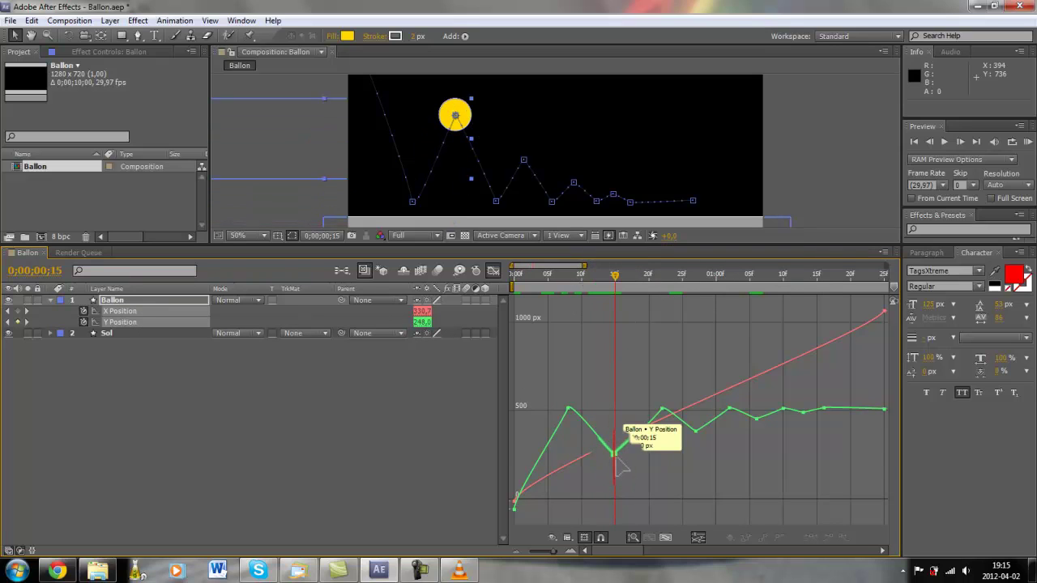
left_click(457, 116)
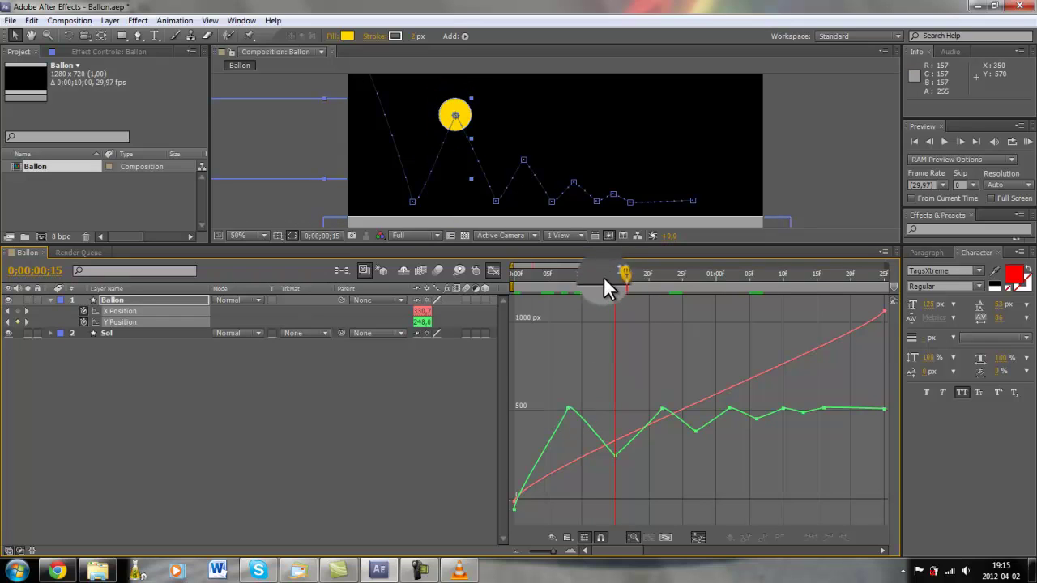
left_click_drag(617, 275, 668, 275)
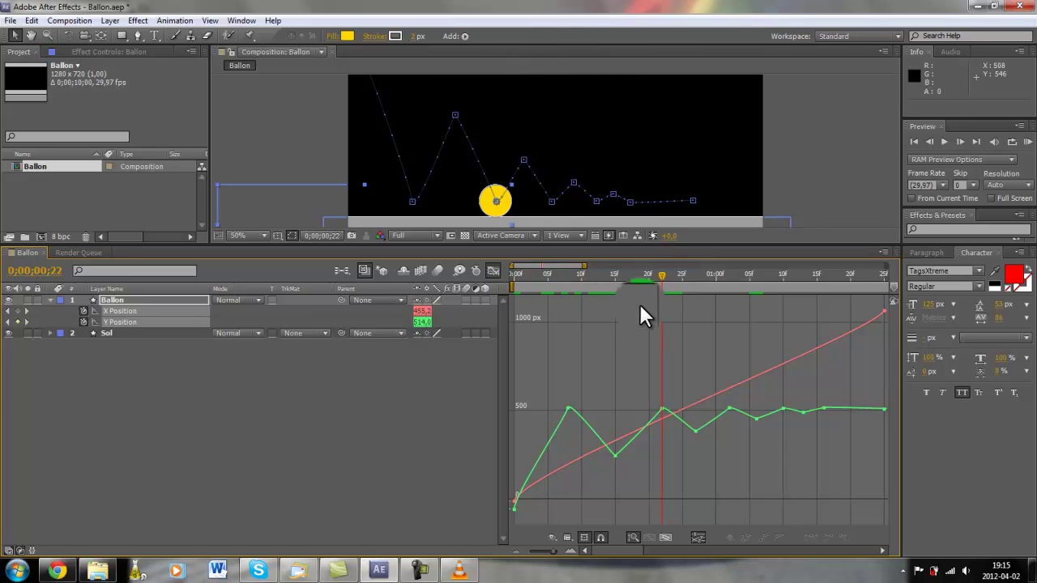
left_click_drag(665, 278, 547, 422)
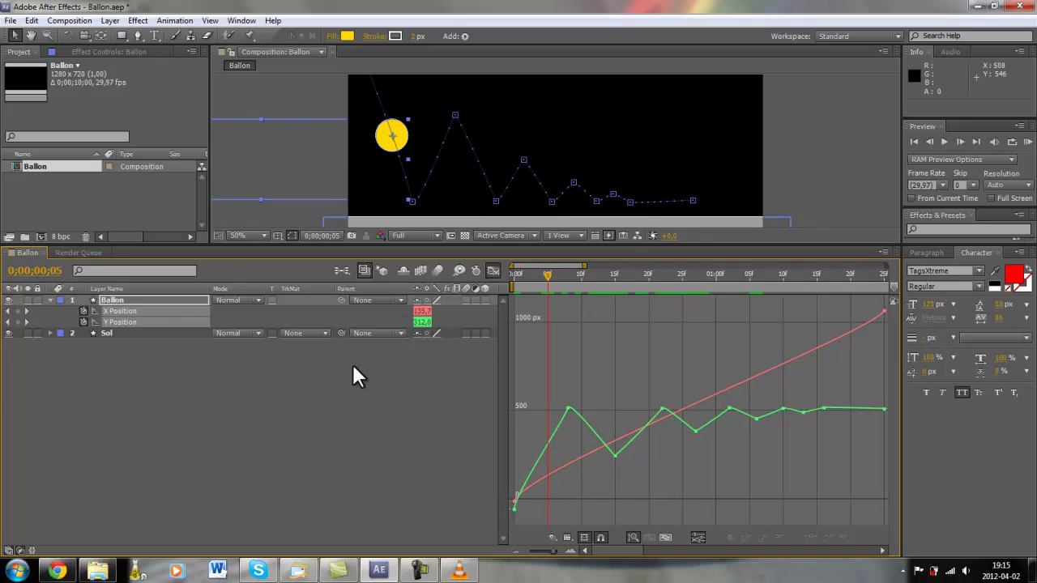
Apply Easy Ease to all Y Position keyframes of the Ballon layer except the last one.
left_click(131, 323)
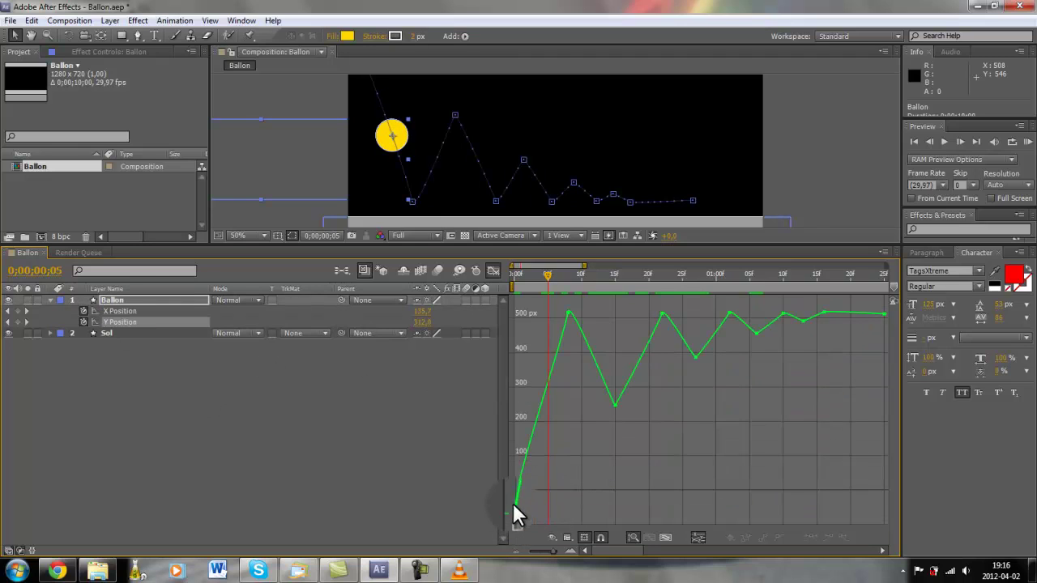
left_click_drag(514, 513, 859, 332)
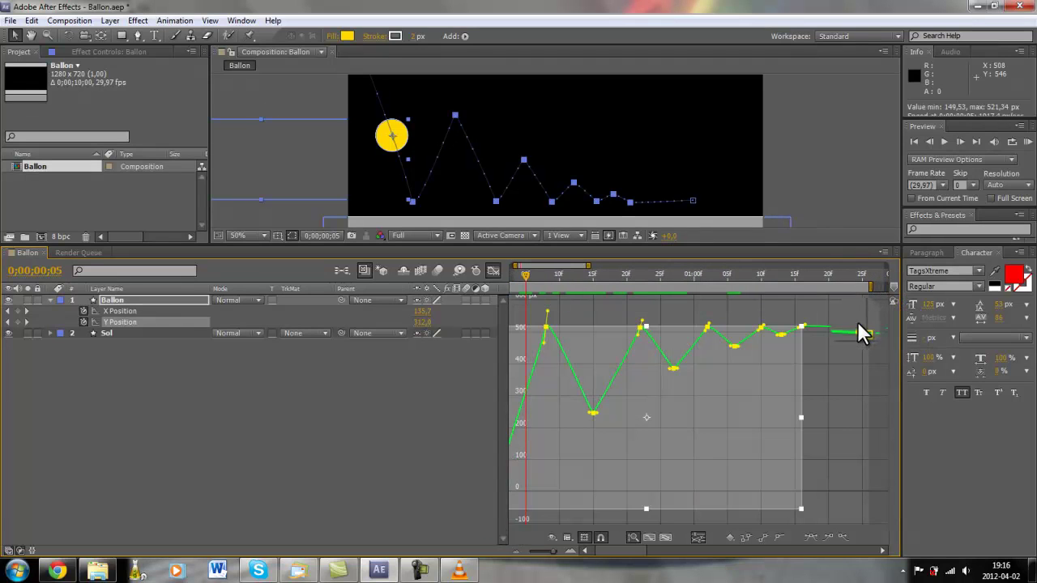
left_click(809, 537)
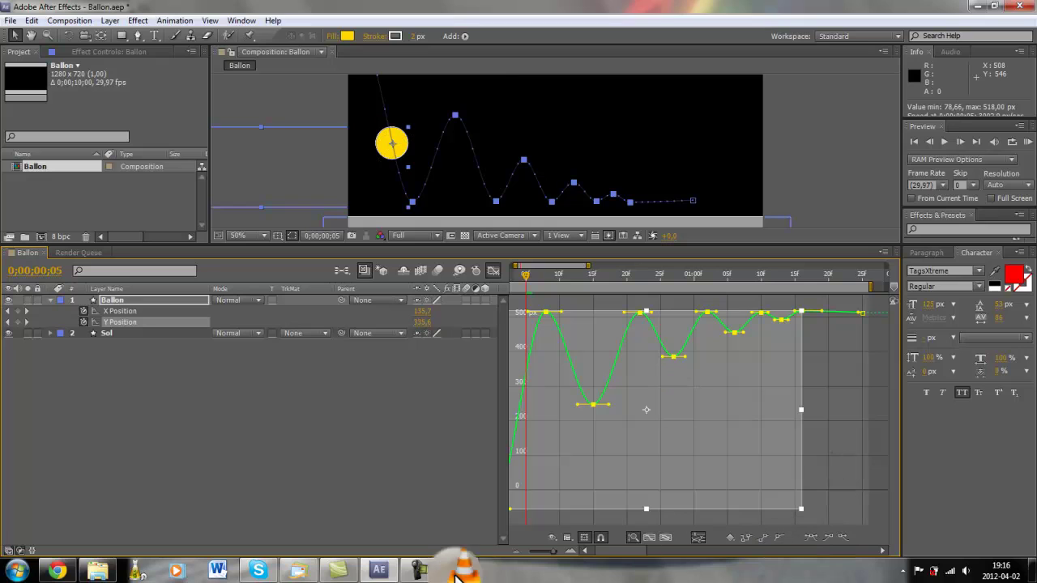
left_click(419, 571)
left_click(971, 522)
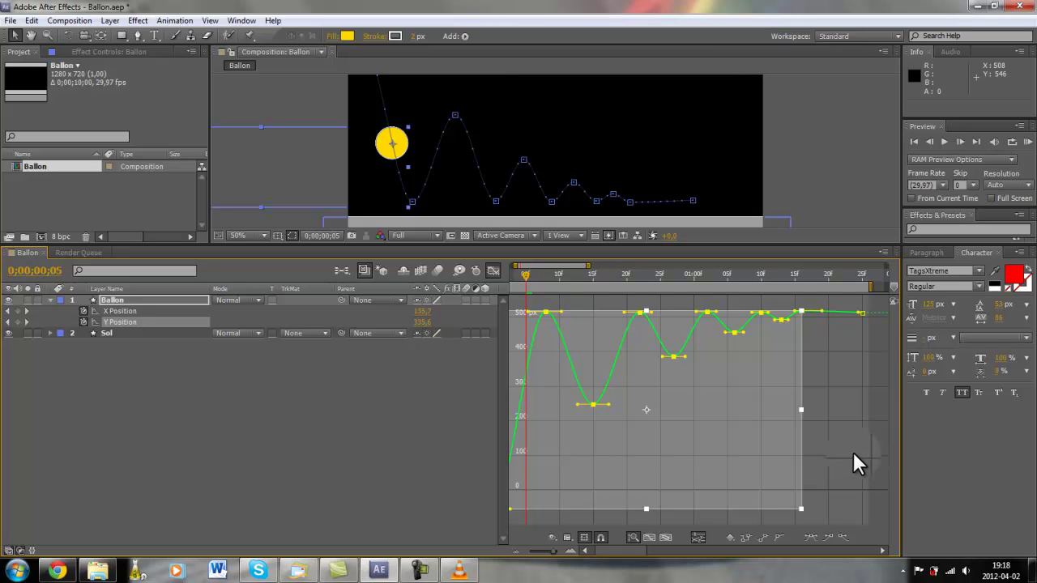
left_click(853, 452)
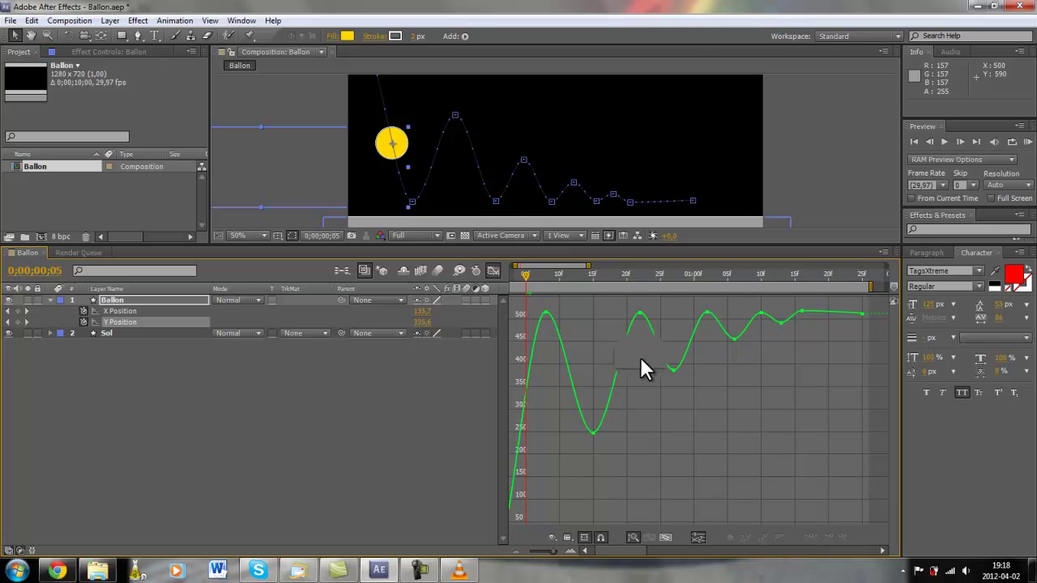
Show all animated properties in the Graph Editor, and undo and reapply Easy Ease on the Y Position keyframes.
right_click(641, 413)
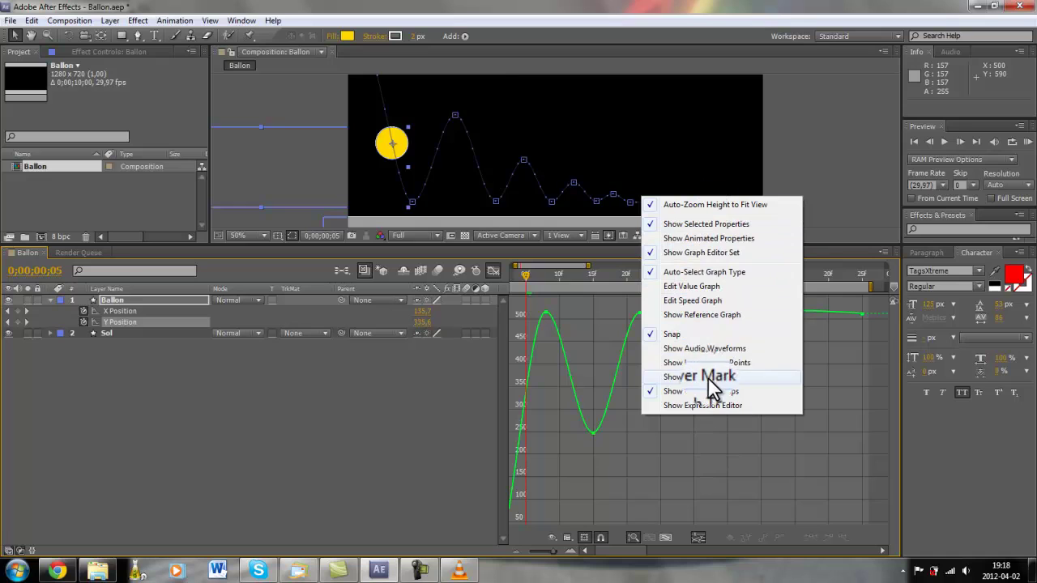
left_click(684, 239)
key("ctrl+z")
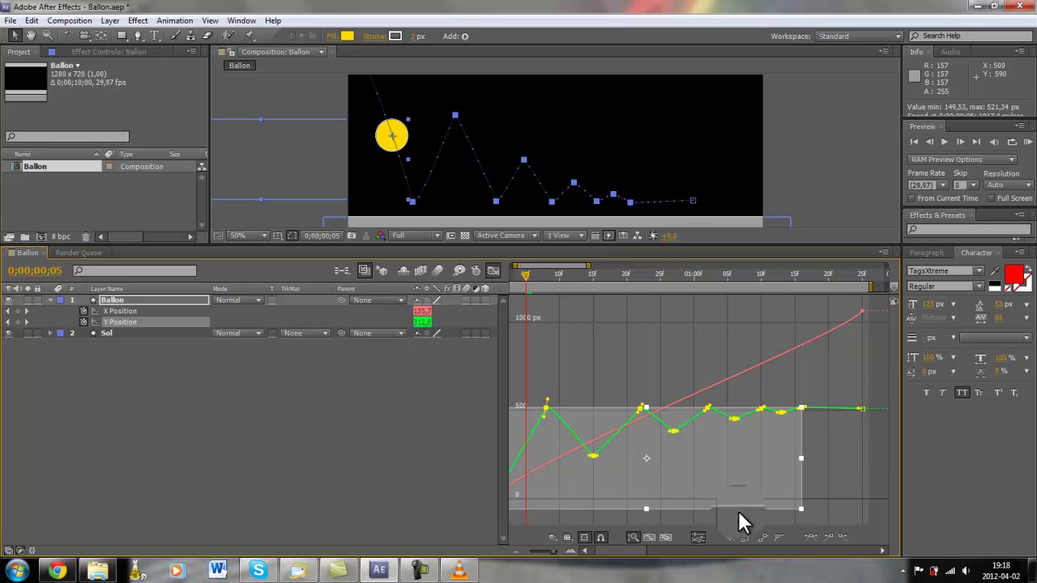
left_click(811, 538)
left_click(562, 326)
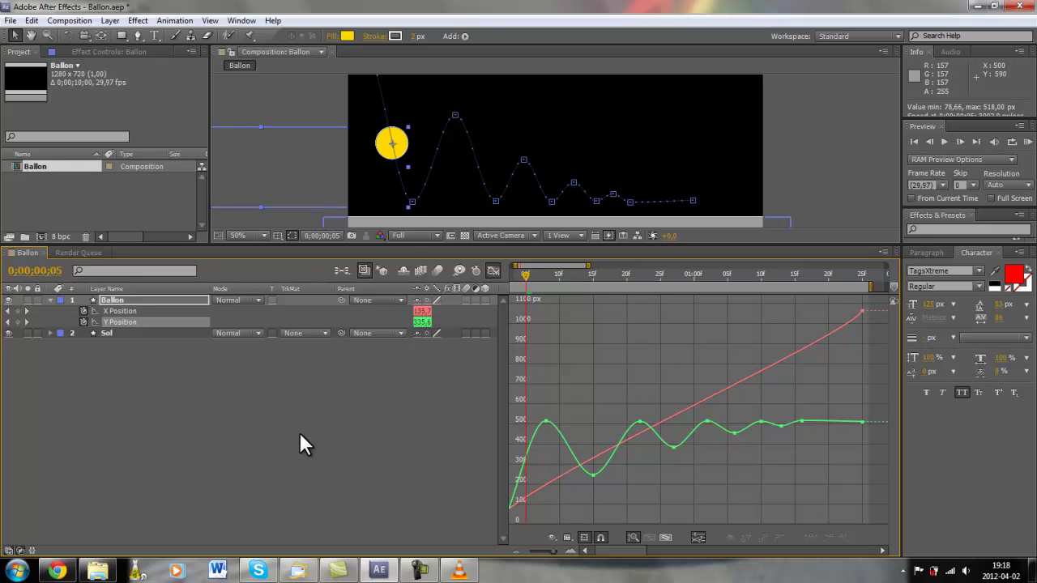
Maximize the timeline with all graphs fitted to view and examine the keyframes of the Y Position curve.
key("grave")
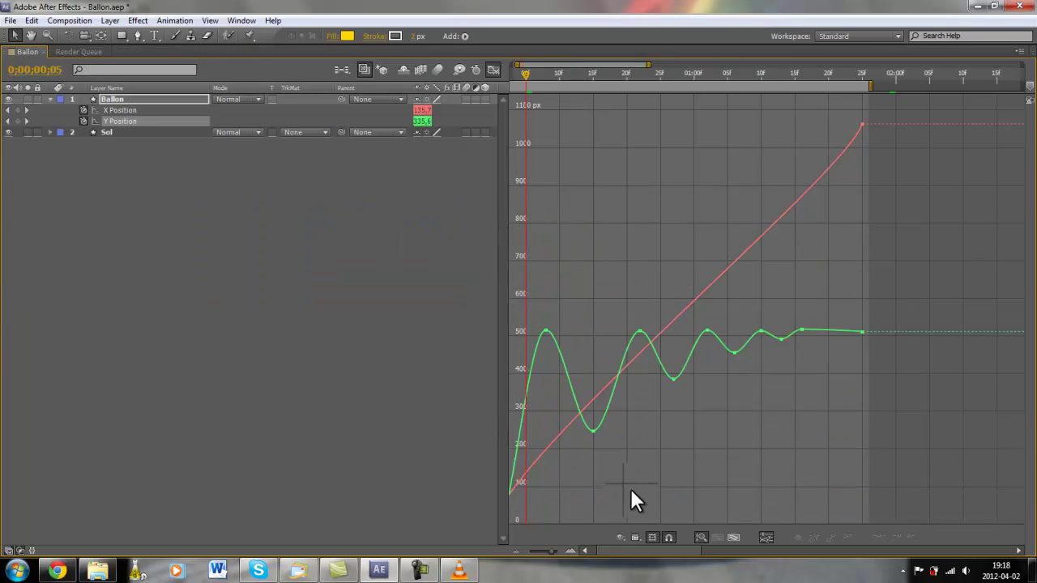
left_click(734, 537)
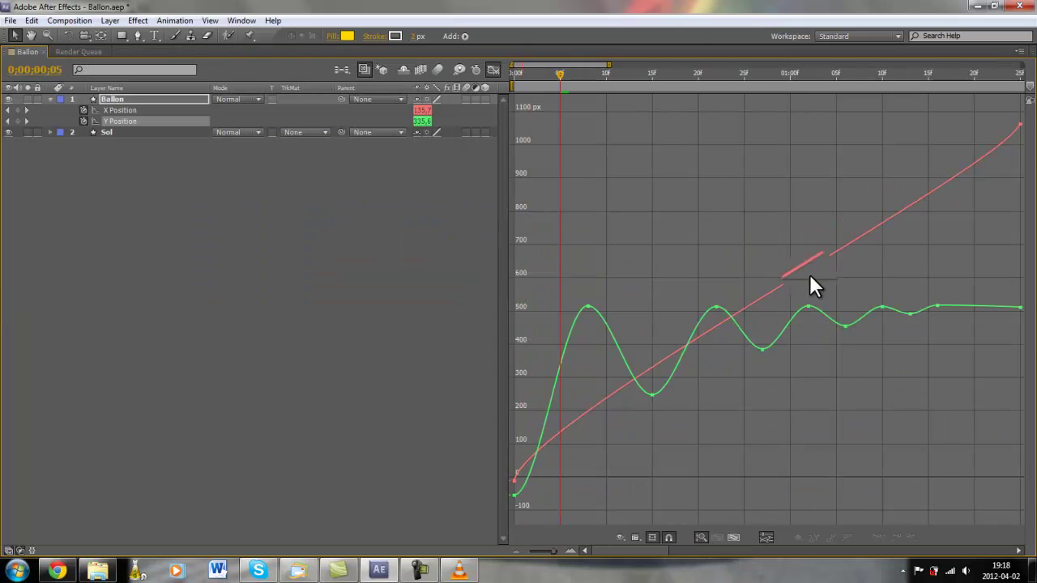
left_click(123, 120)
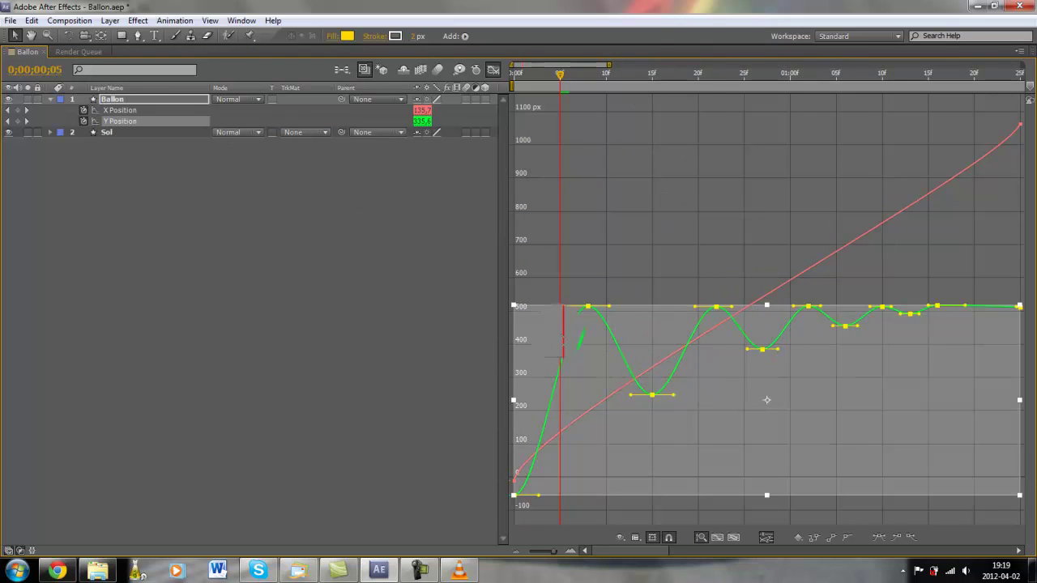
left_click(956, 255)
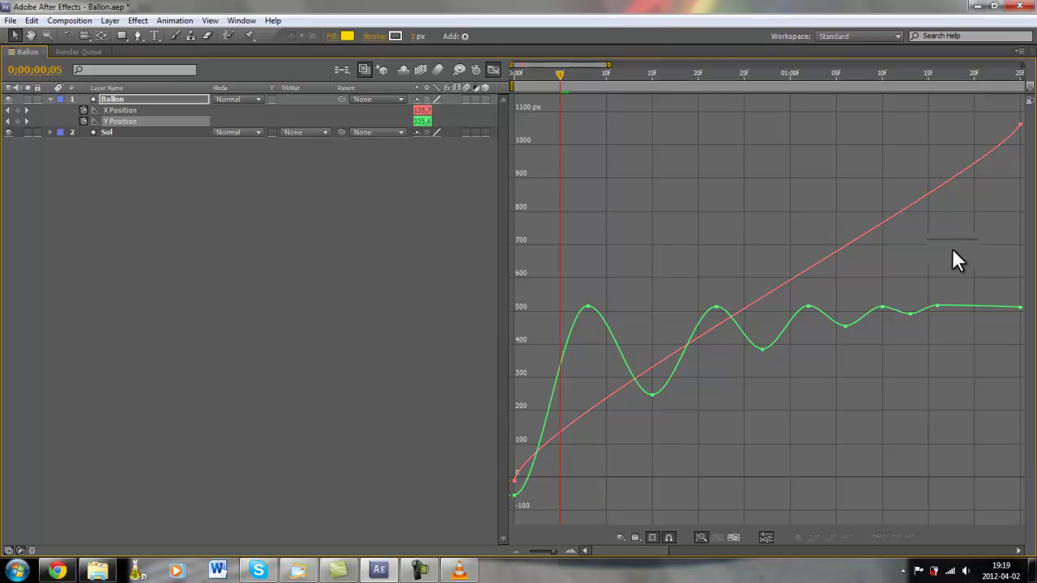
left_click(616, 346)
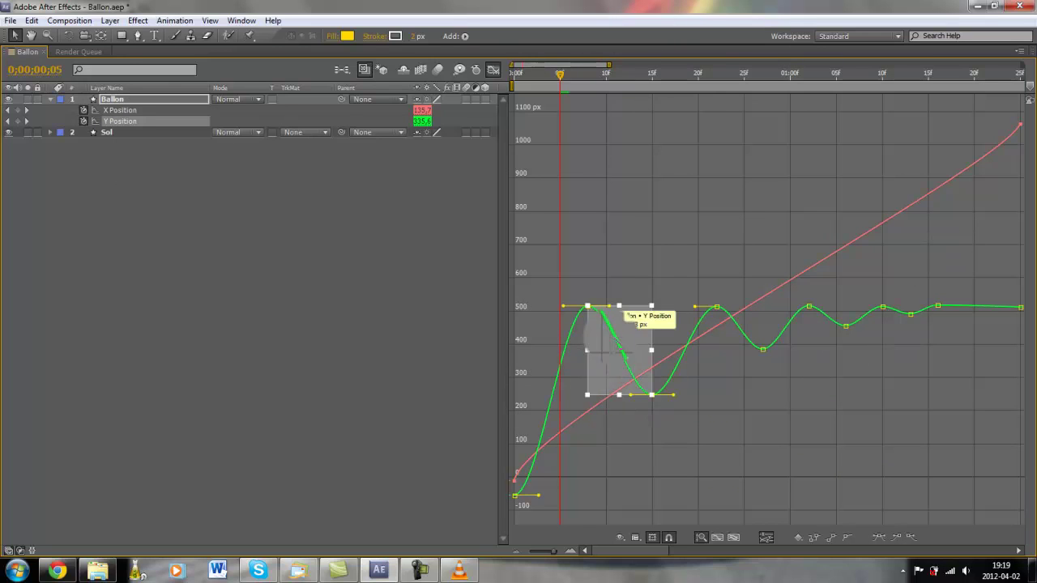
left_click(646, 425)
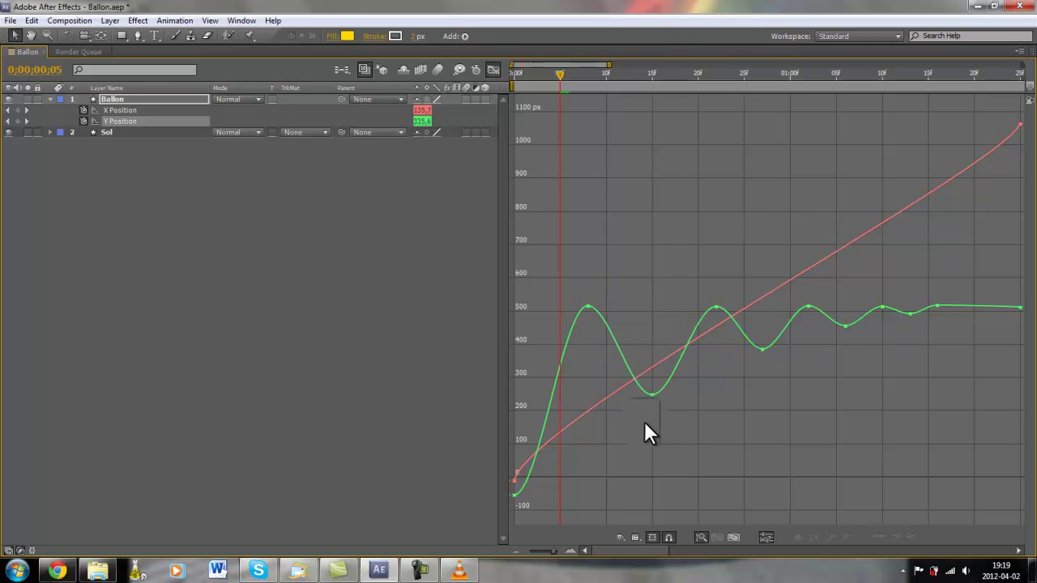
Lengthen both handles of the Ballon Y Position low keyframe at frame 15 horizontally to round out the first rebound.
left_click(644, 382)
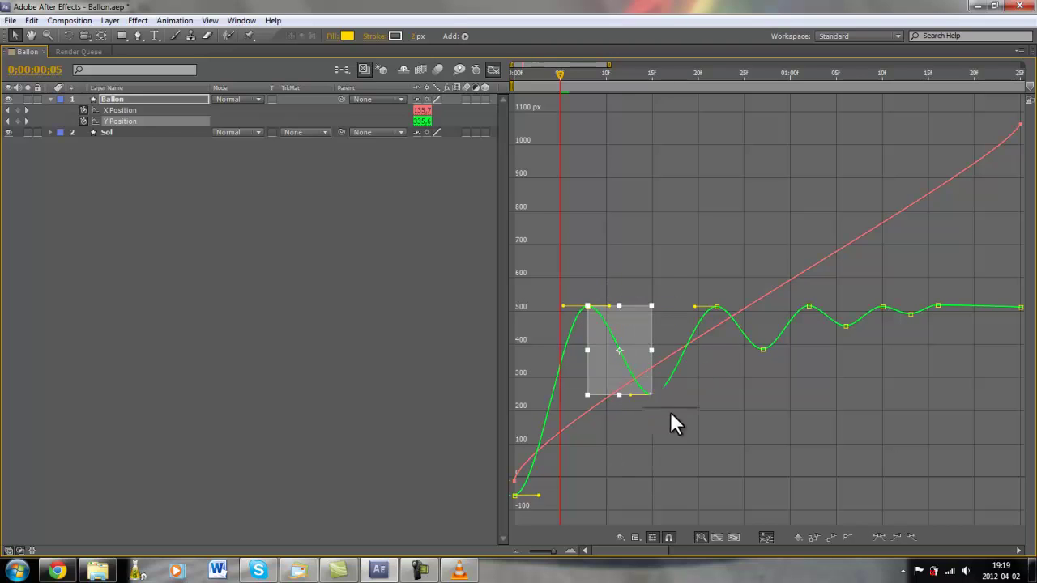
left_click_drag(652, 394, 625, 400)
left_click(642, 456)
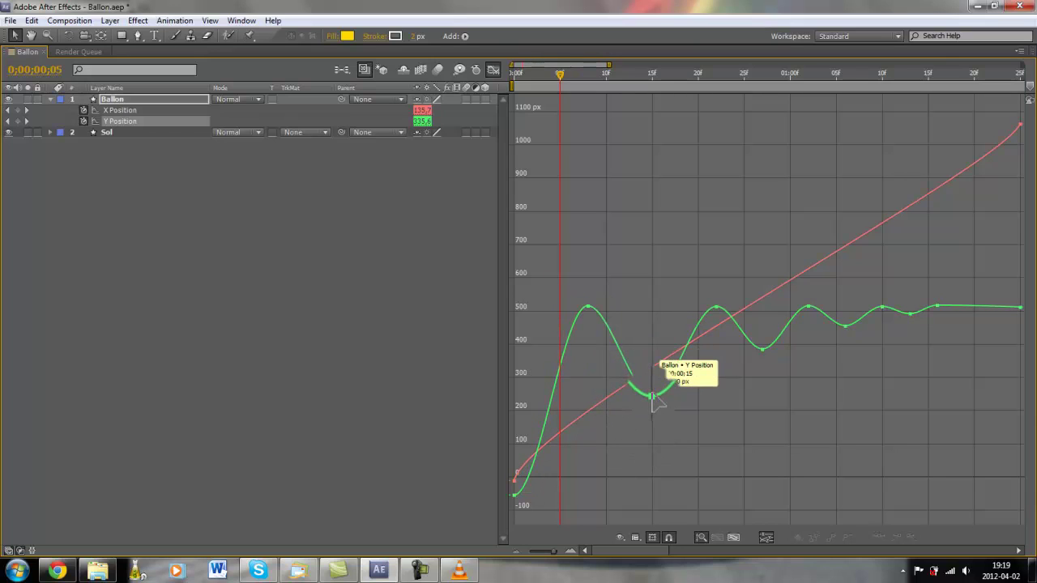
left_click_drag(655, 397, 630, 395)
key("ctrl+z")
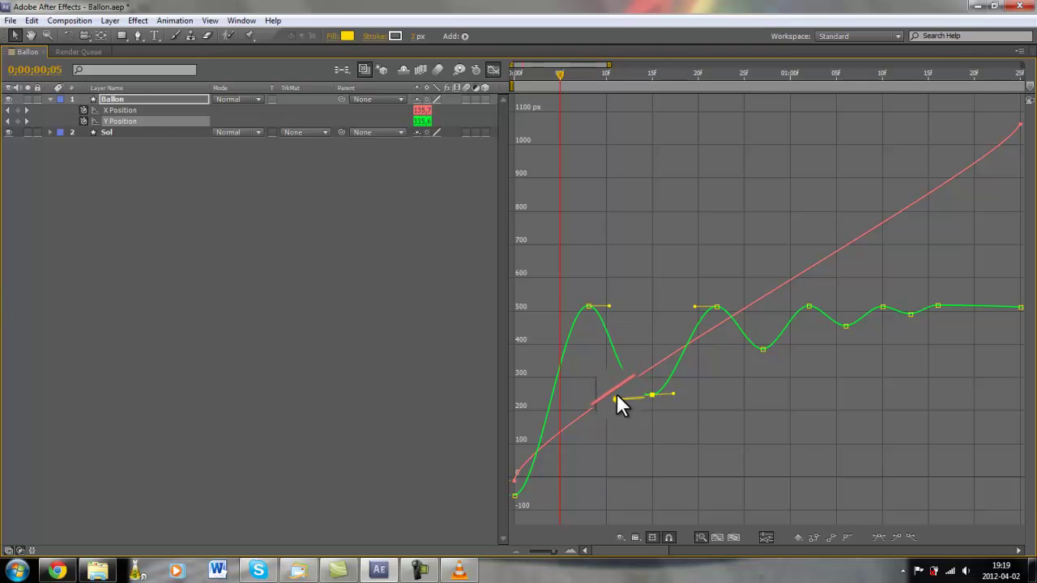
left_click_drag(616, 397, 714, 395)
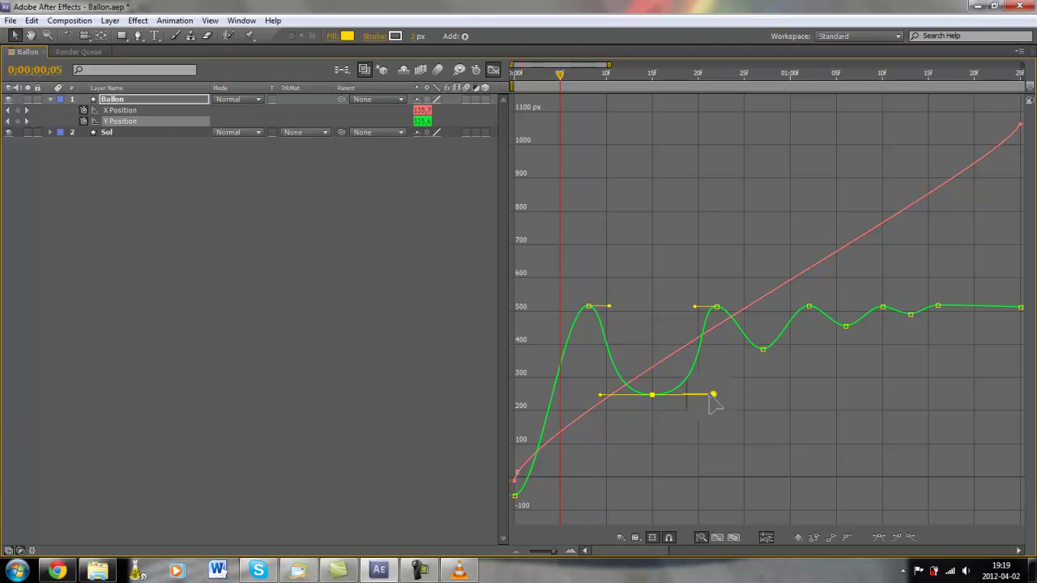
Stretch the handles of the remaining Y Position low keyframes horizontally to widen the smaller rebounds, and deselect the keyframes.
mouse_move(757, 351)
left_mouse_down()
mouse_move(741, 350)
mouse_move(752, 351)
left_mouse_up()
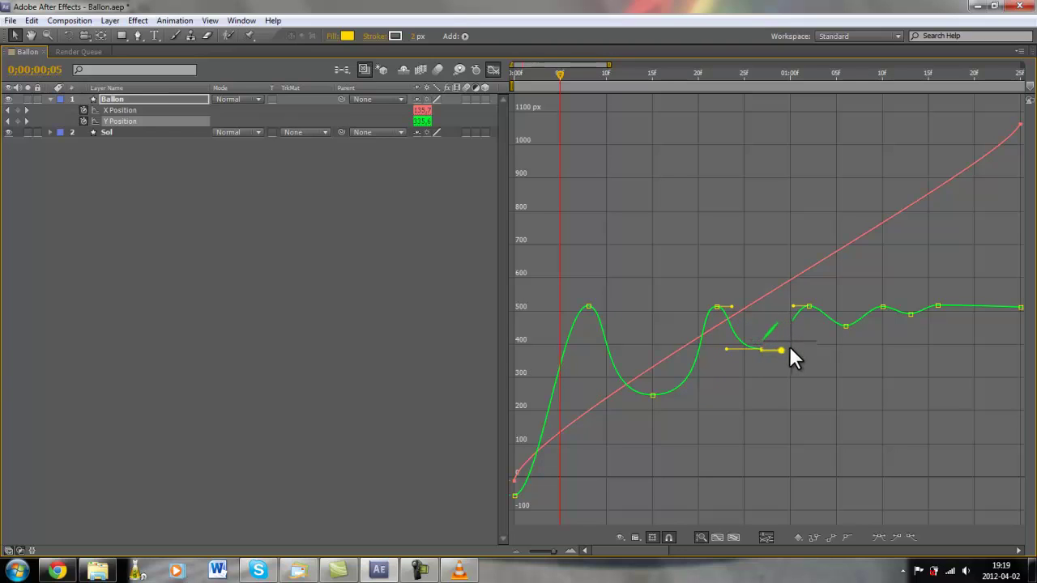
left_click_drag(794, 350, 796, 352)
mouse_move(846, 325)
left_mouse_down()
mouse_move(826, 325)
mouse_move(858, 326)
left_mouse_up()
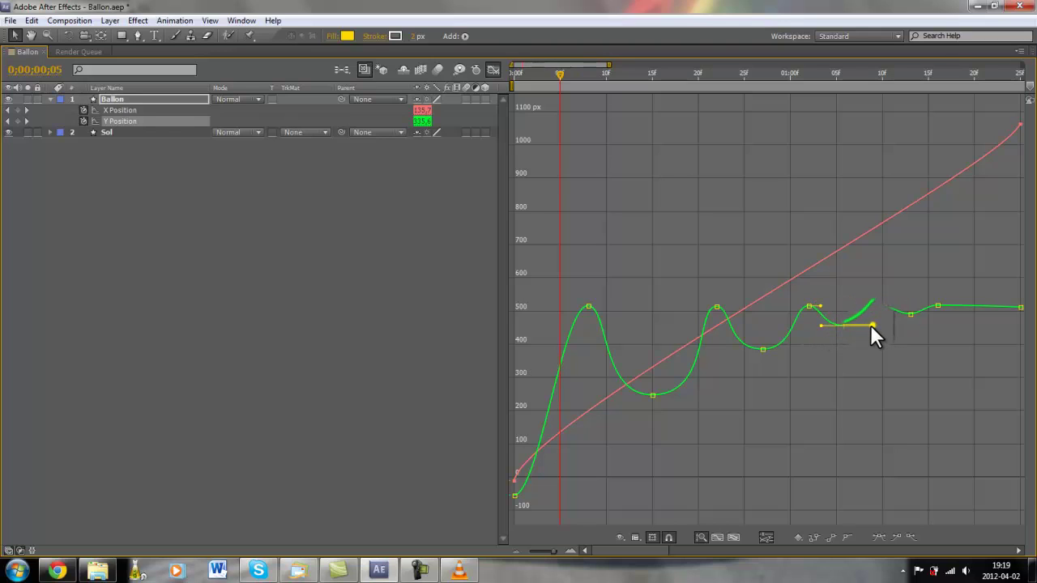
mouse_move(911, 313)
left_mouse_down()
mouse_move(891, 316)
mouse_move(919, 314)
left_mouse_up()
left_click(765, 417)
Extend the first Y Position keyframe's outgoing handle horizontally to just past frame 5 for a slower start to the fall.
left_click(589, 309)
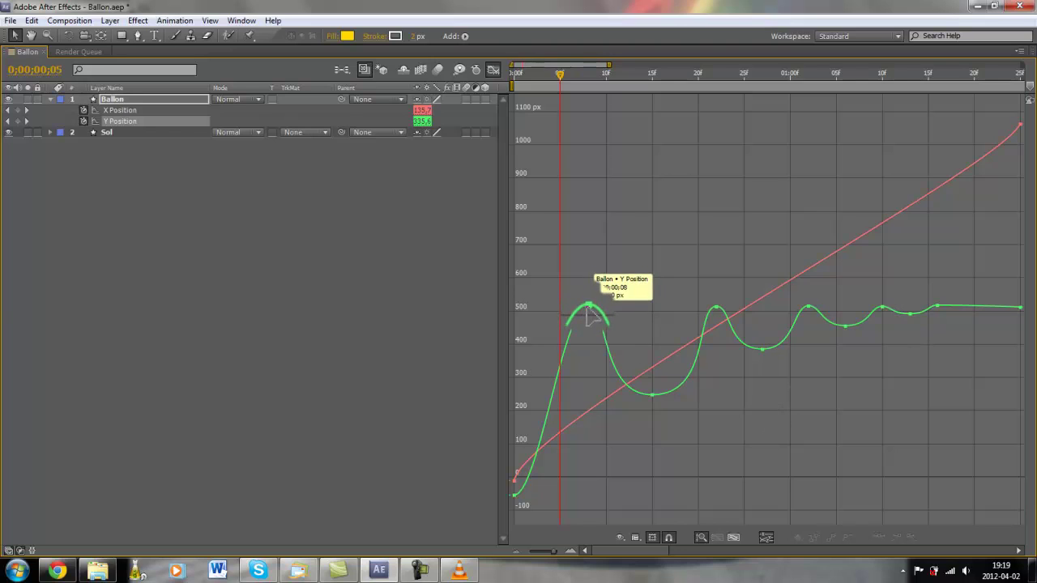
left_click_drag(588, 309, 585, 324)
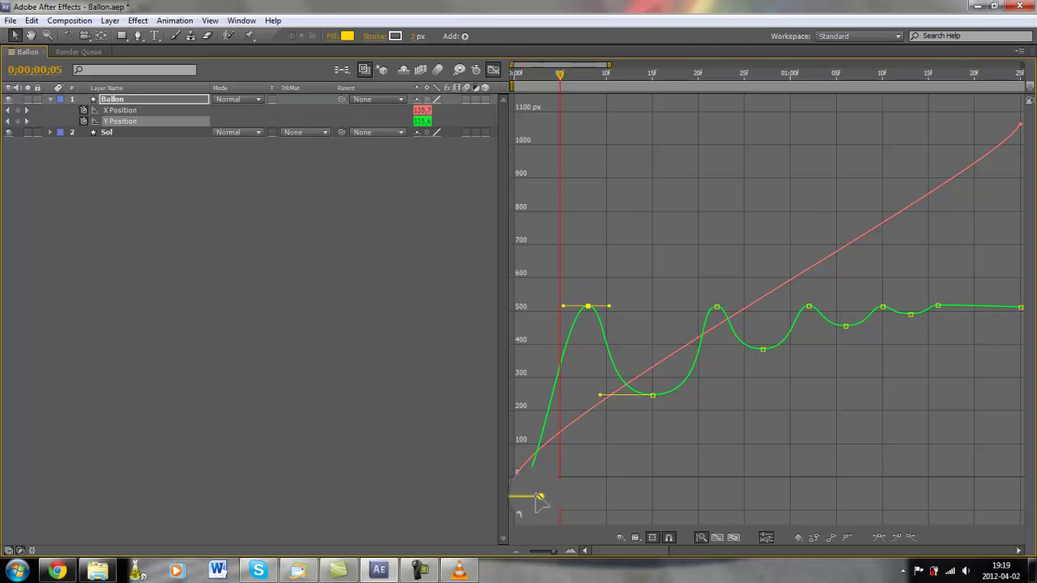
left_click_drag(540, 498, 563, 496)
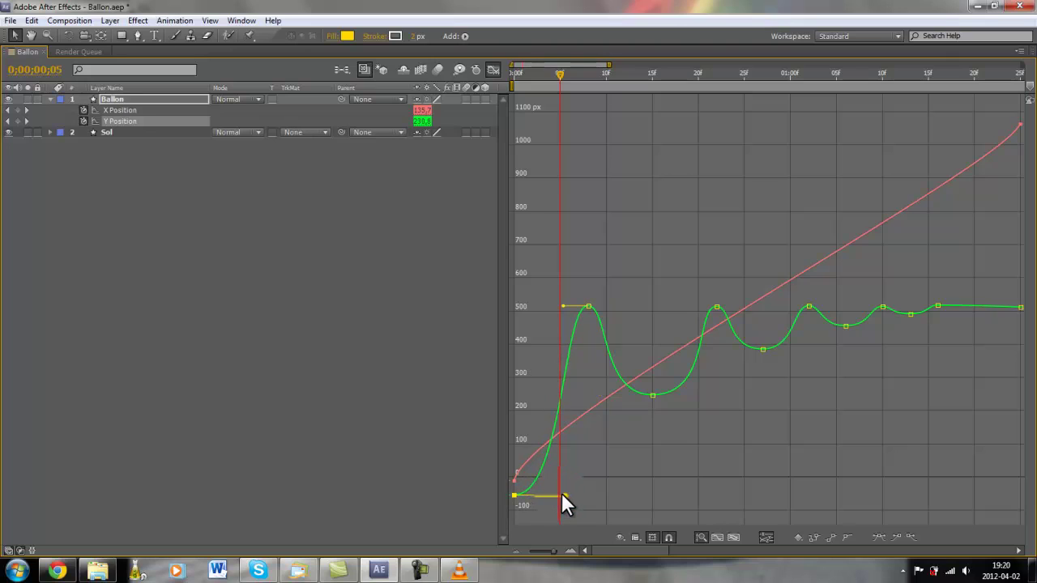
Split the handles of the Y Position peak at frame 8 and point both downward to form a sharp impact.
left_click_drag(605, 297, 587, 308)
mouse_move(588, 307)
left_mouse_down()
mouse_move(578, 305)
mouse_move(589, 309)
left_mouse_up()
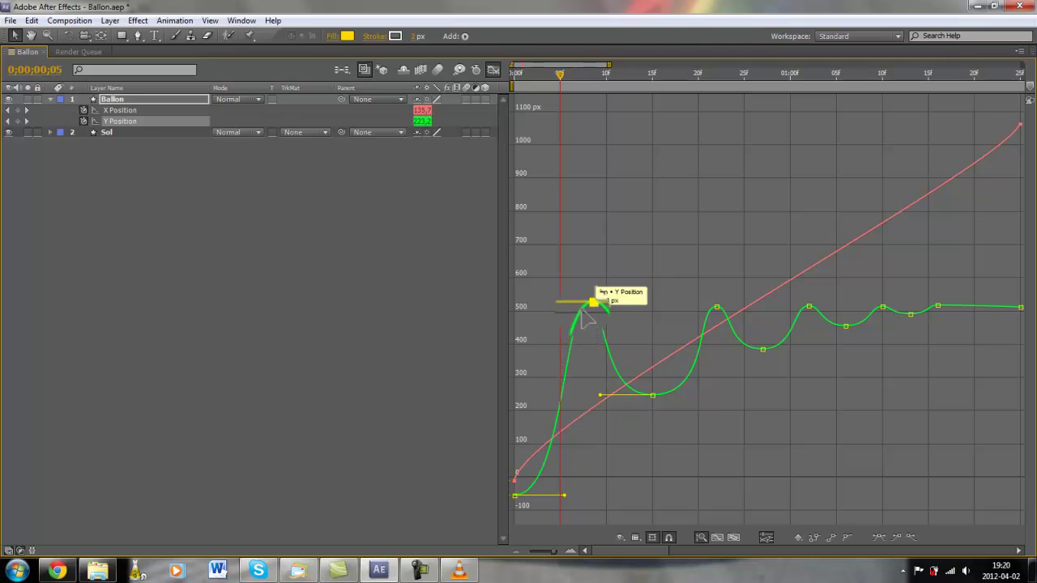
mouse_move(589, 306)
left_mouse_down()
mouse_move(559, 388)
mouse_move(590, 311)
mouse_move(580, 291)
left_mouse_up()
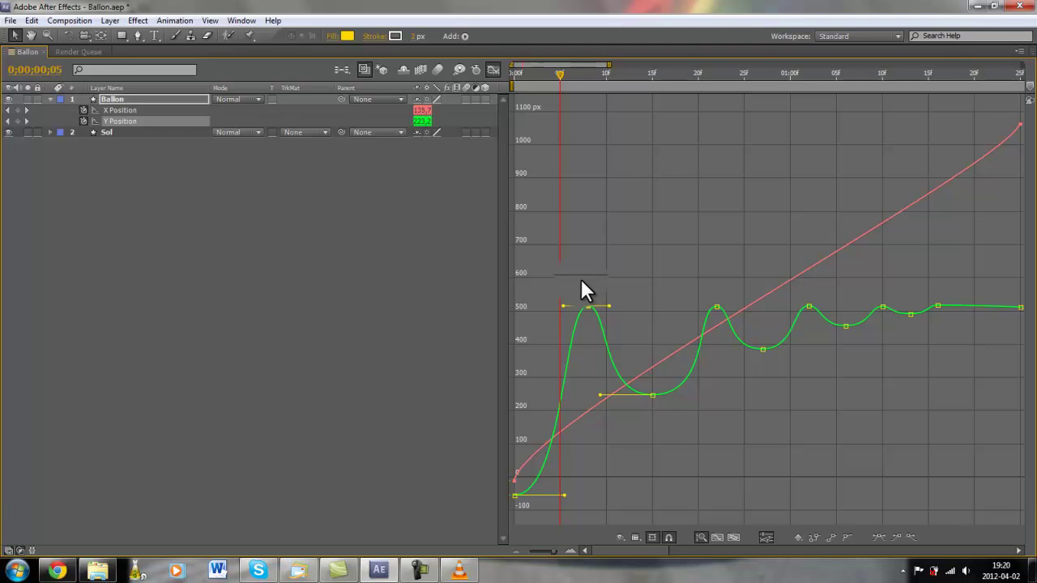
mouse_move(589, 305)
left_mouse_down()
mouse_move(559, 306)
mouse_move(585, 311)
mouse_move(572, 316)
mouse_move(567, 290)
mouse_move(580, 292)
mouse_move(572, 316)
mouse_move(559, 311)
mouse_move(586, 371)
left_mouse_up()
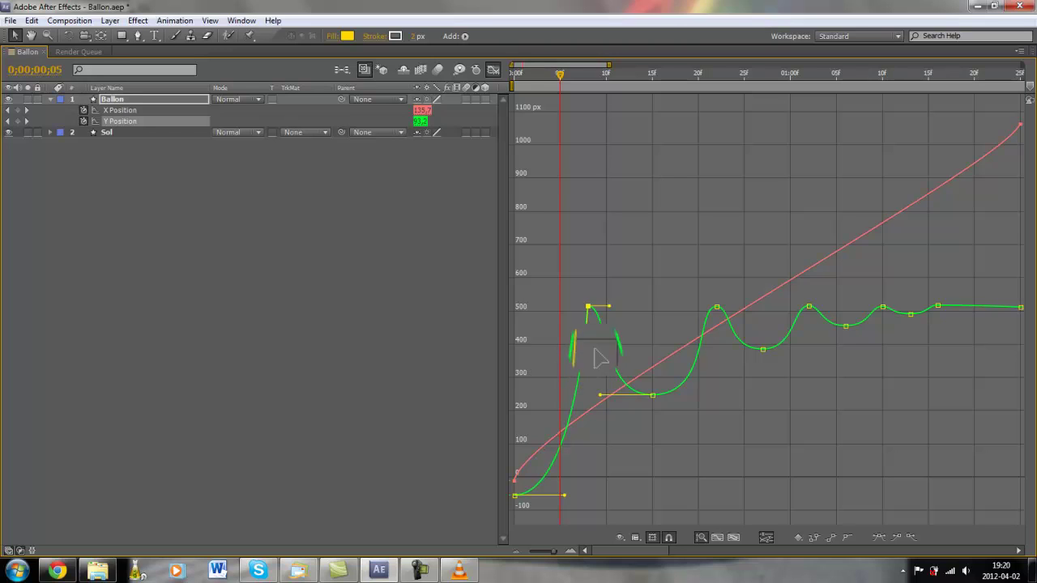
mouse_move(609, 306)
left_mouse_down()
mouse_move(604, 369)
mouse_move(608, 312)
left_mouse_up()
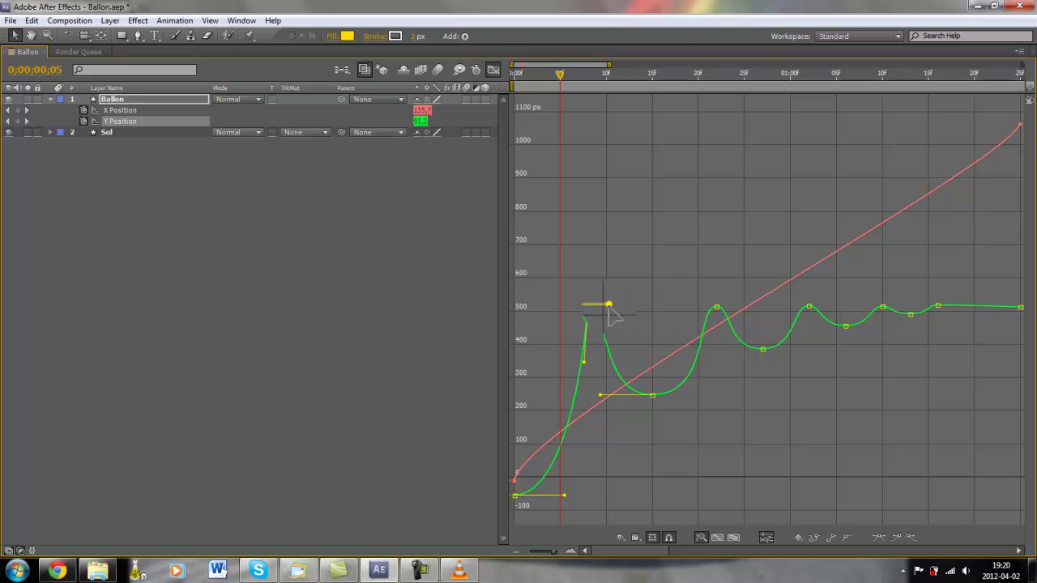
left_click_drag(608, 311, 575, 363)
Split the handles of the Y Position peak at frame 22 and angle them downward into a sharp point.
left_click(718, 309)
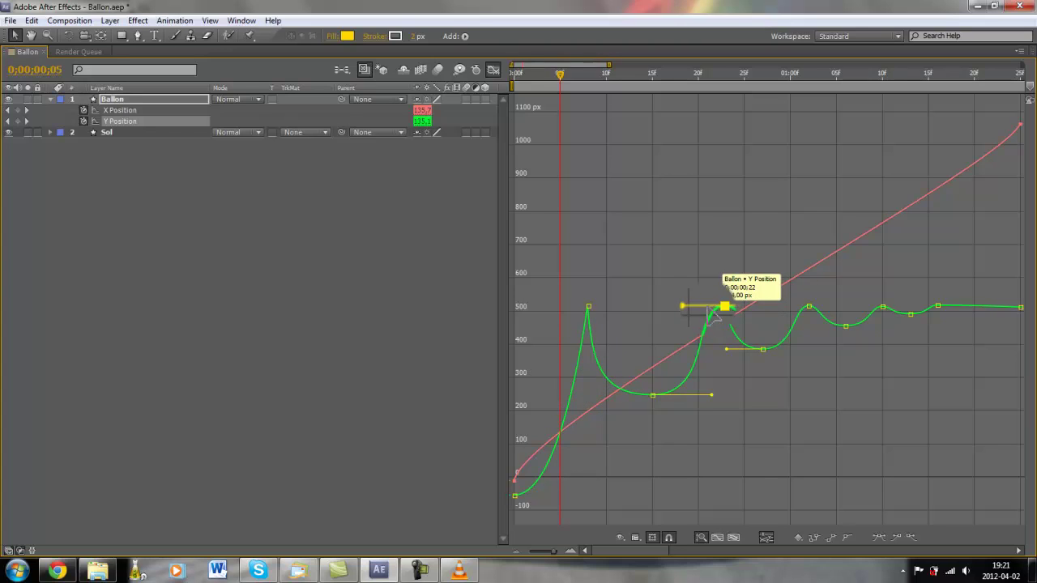
left_click_drag(679, 305, 724, 334)
left_click(724, 333)
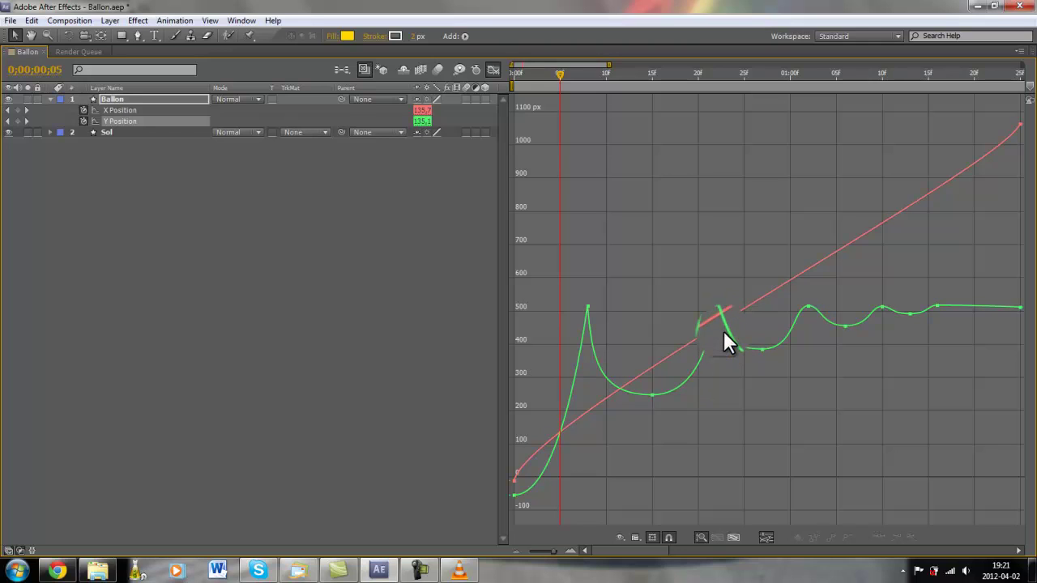
Split and angle downward the handles of the Y Position peaks at 1:02 and 1:10 to make both impacts sharp.
mouse_move(810, 311)
left_mouse_down()
mouse_move(803, 303)
mouse_move(814, 340)
mouse_move(820, 308)
mouse_move(803, 322)
mouse_move(811, 329)
mouse_move(799, 319)
mouse_move(806, 323)
left_mouse_up()
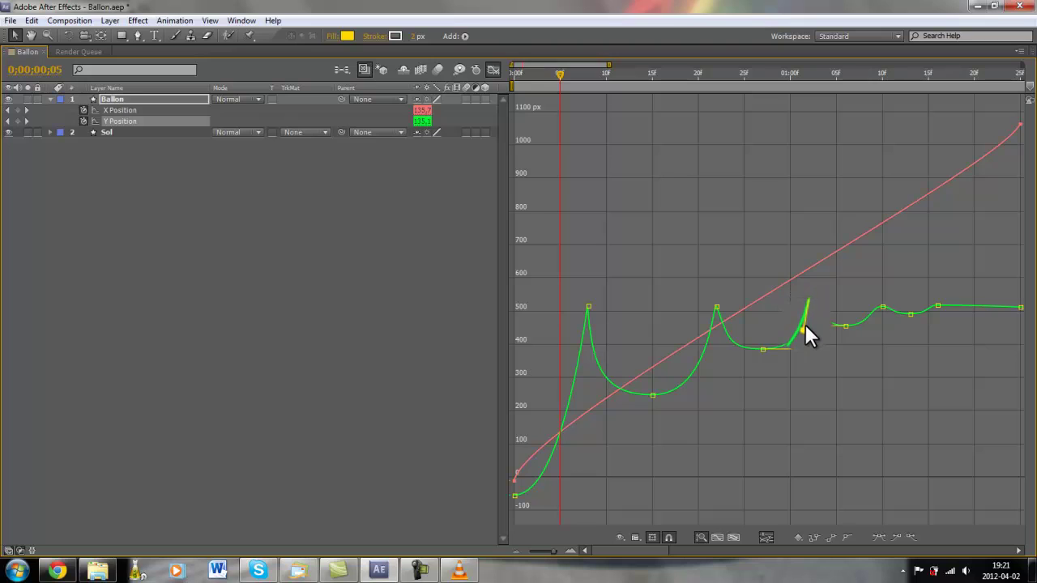
left_click_drag(805, 333, 729, 324)
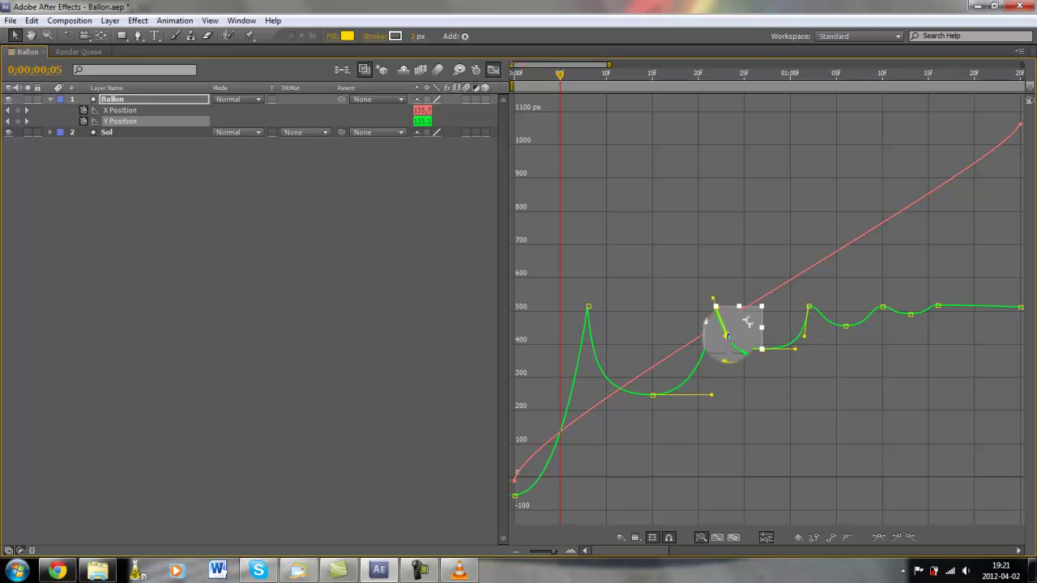
left_click(736, 400)
left_click(732, 344)
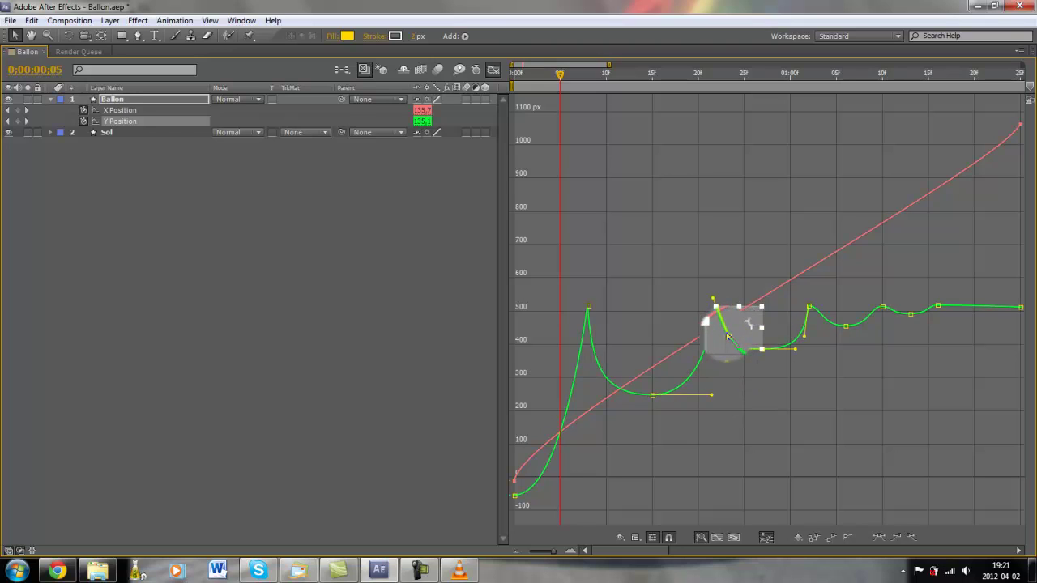
left_click(782, 417)
left_click(808, 333)
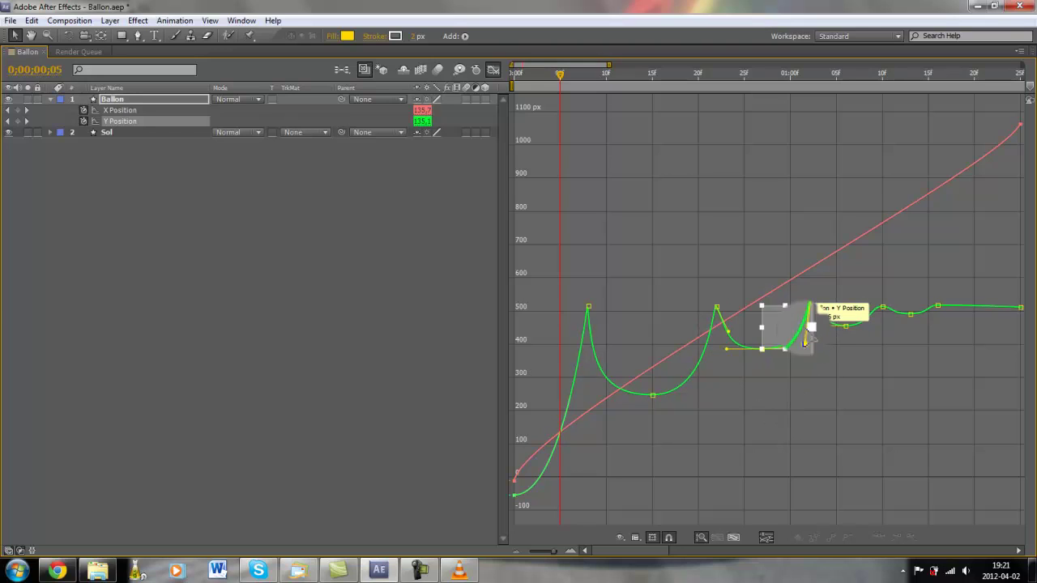
left_click(808, 307)
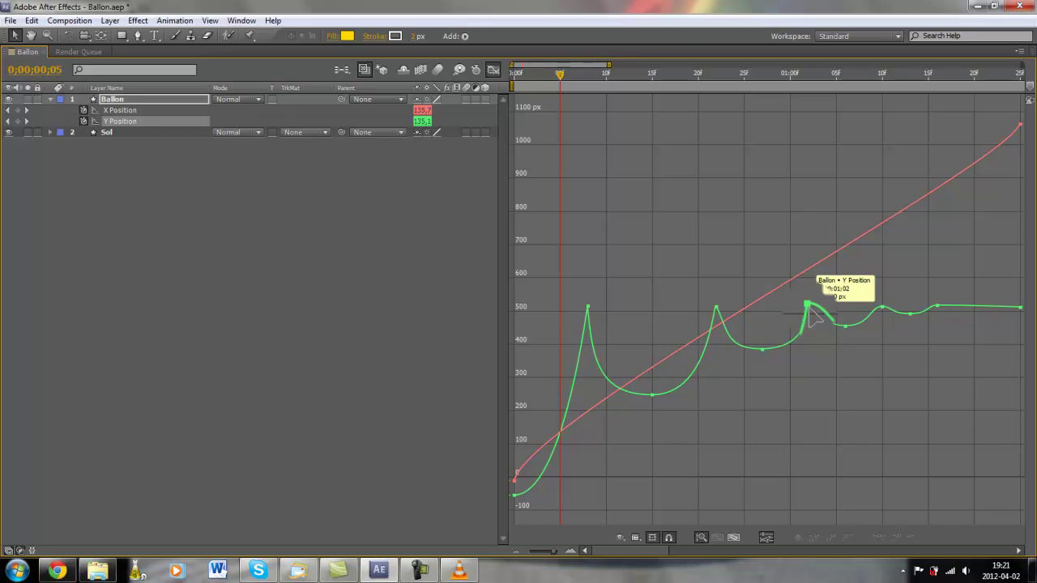
left_click_drag(806, 329, 805, 335)
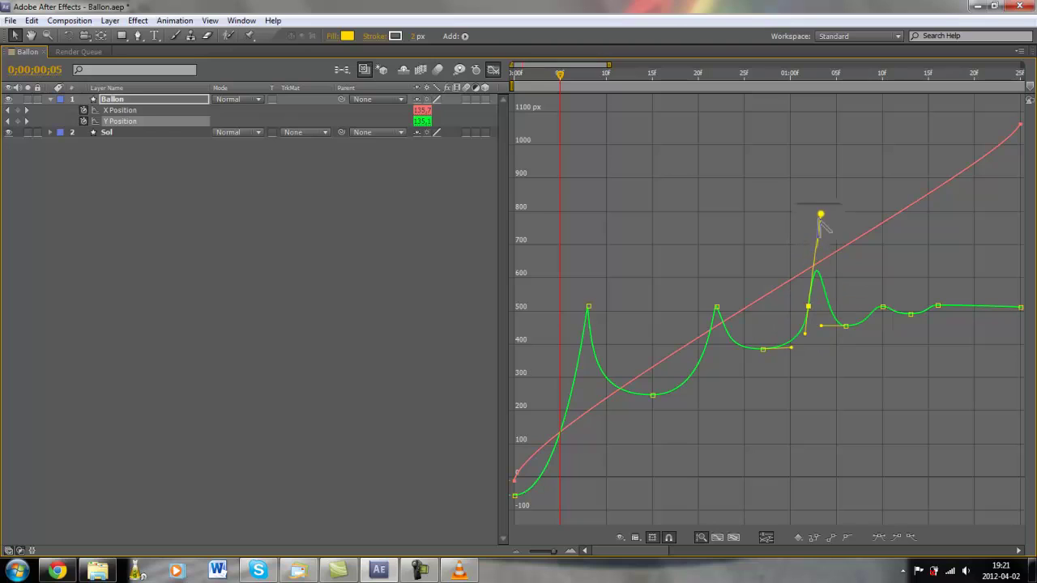
left_click_drag(819, 217, 936, 311)
Adjust both handles of the Y Position keyframe at 1:16 to curve the end of the last bounce, and deselect it.
left_click(937, 312)
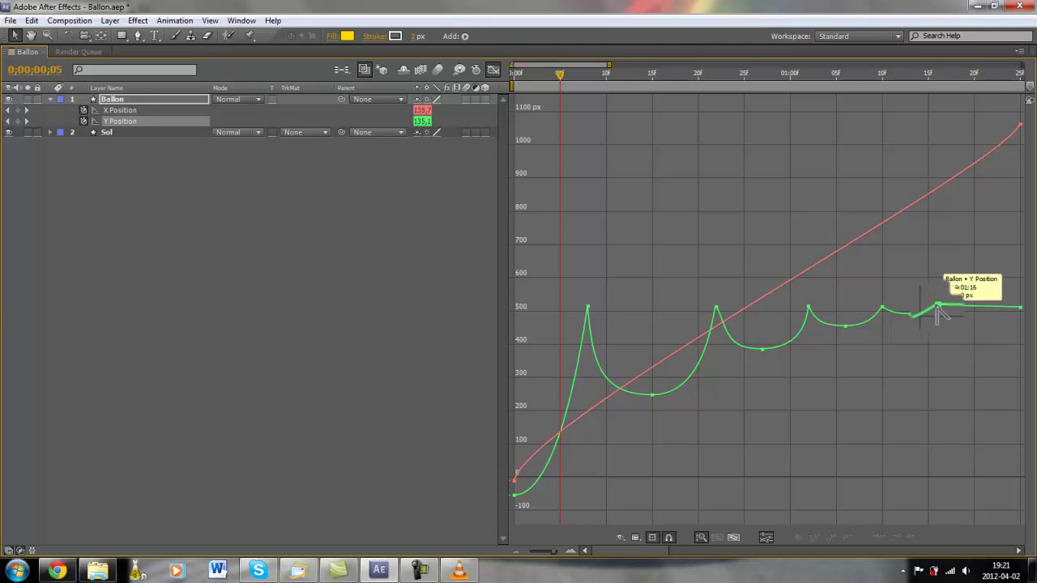
left_click(937, 306)
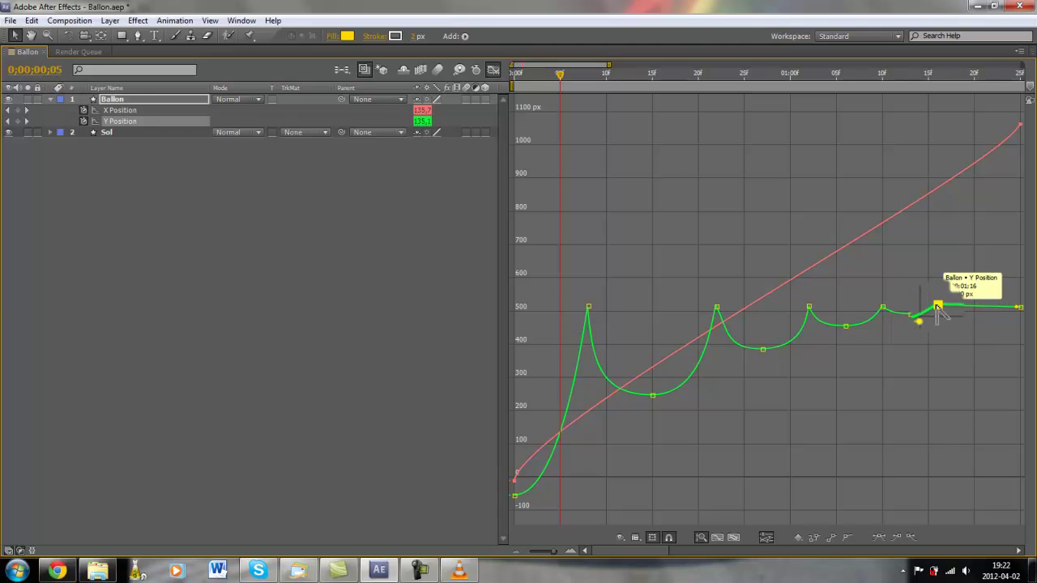
left_click_drag(937, 307, 932, 304)
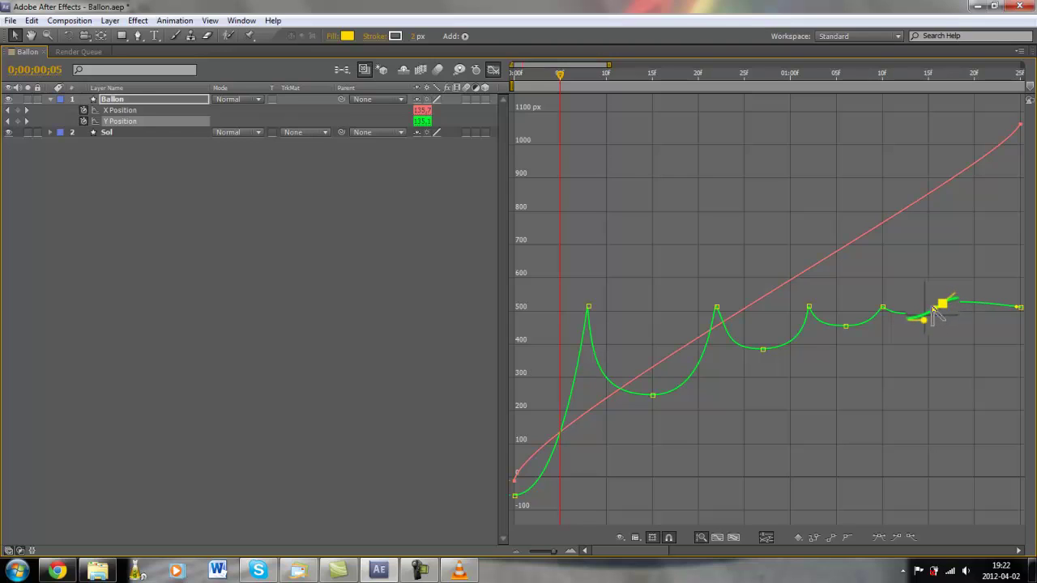
left_click_drag(932, 306, 948, 303)
left_click(746, 398)
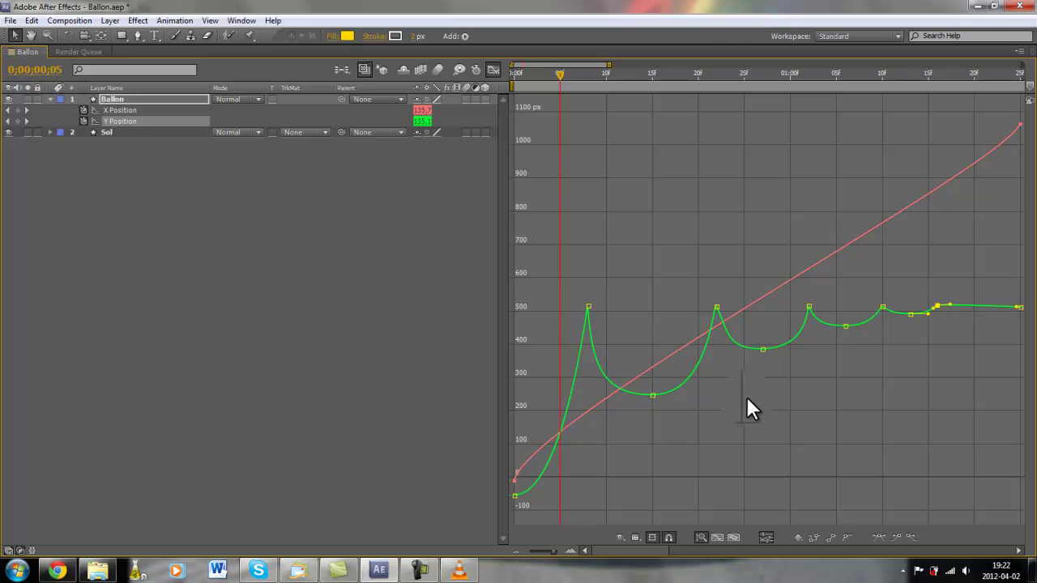
left_click(648, 438)
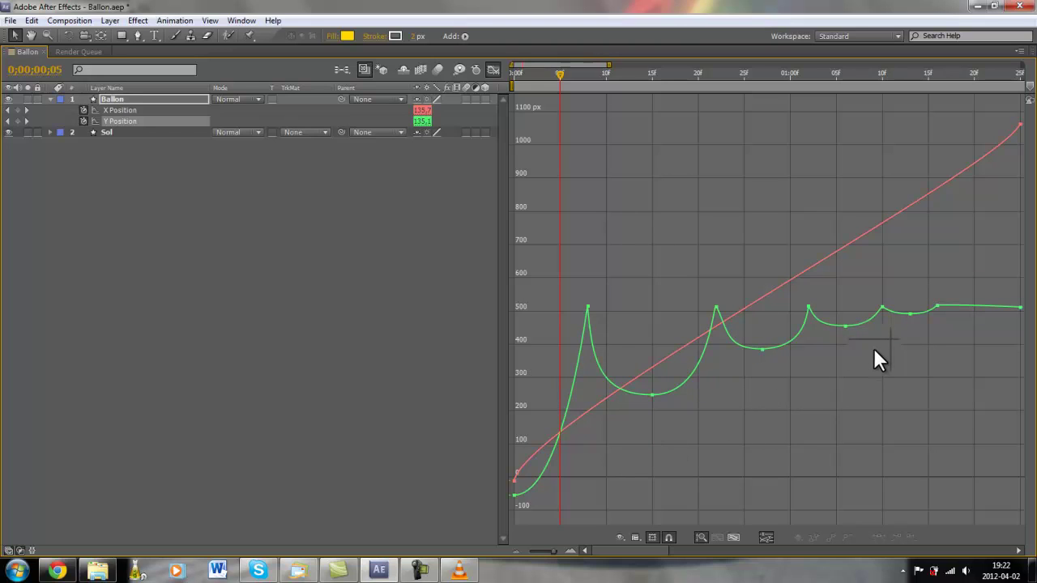
left_click_drag(587, 306, 595, 323)
left_click(582, 313)
left_click_drag(590, 294, 589, 307)
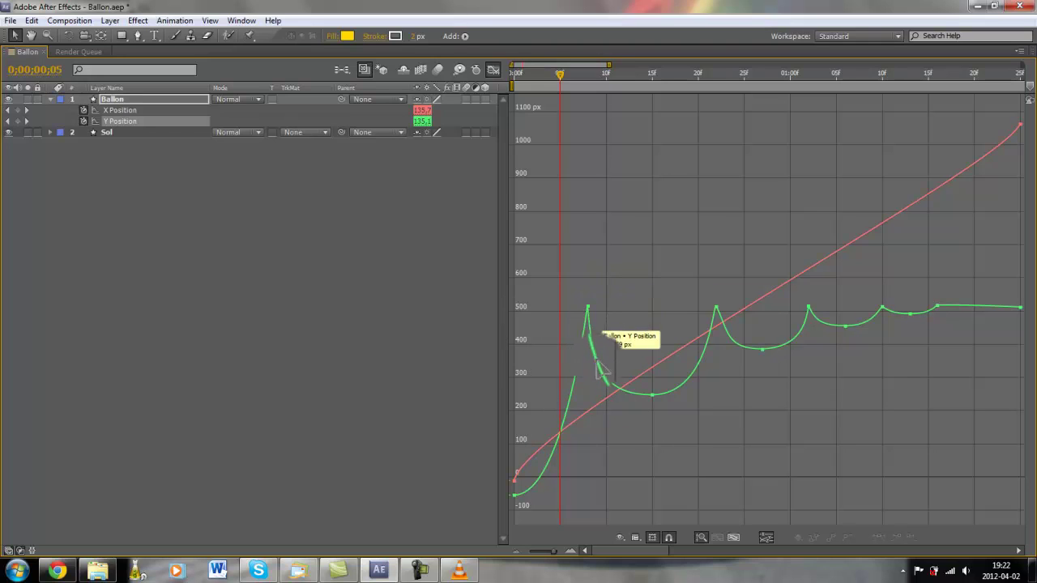
left_click(647, 396)
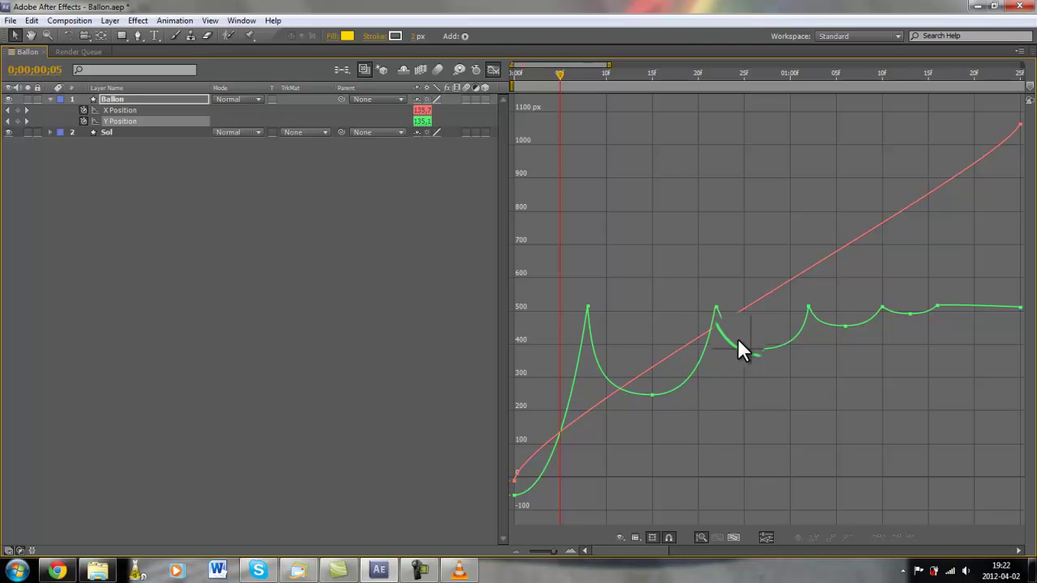
left_click(734, 325)
Fine-tune the outgoing handles of the Y Position peaks at frames 22 and 8 to shape the rebound after each impact.
left_click_drag(714, 308, 714, 296)
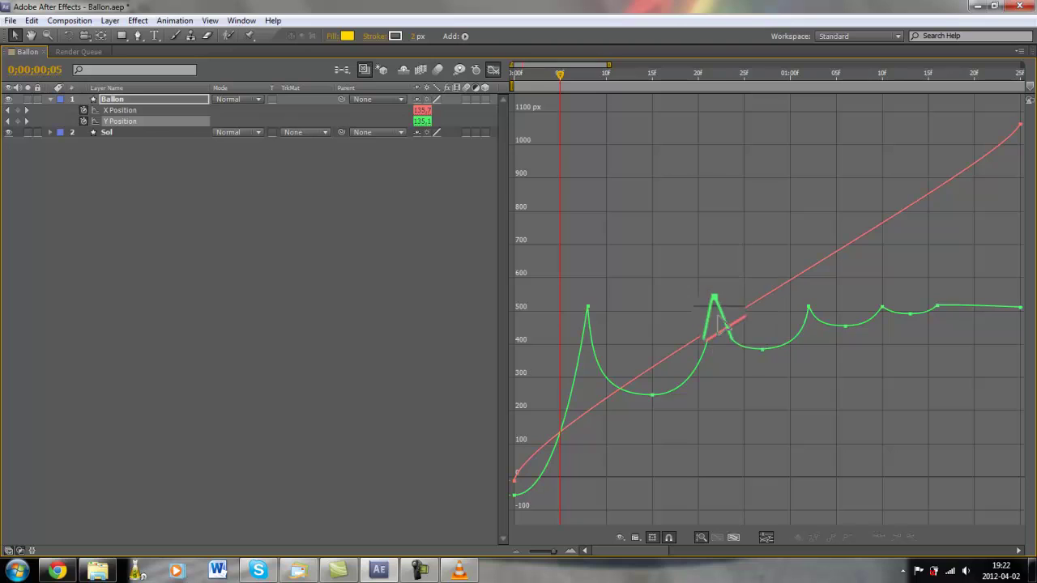
left_click(716, 308)
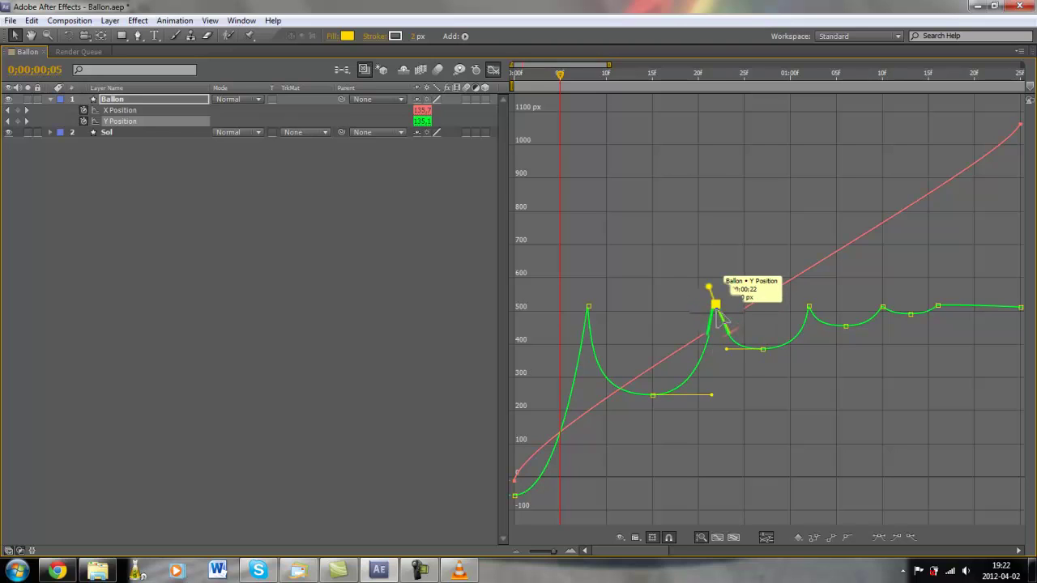
left_click_drag(717, 311, 722, 316)
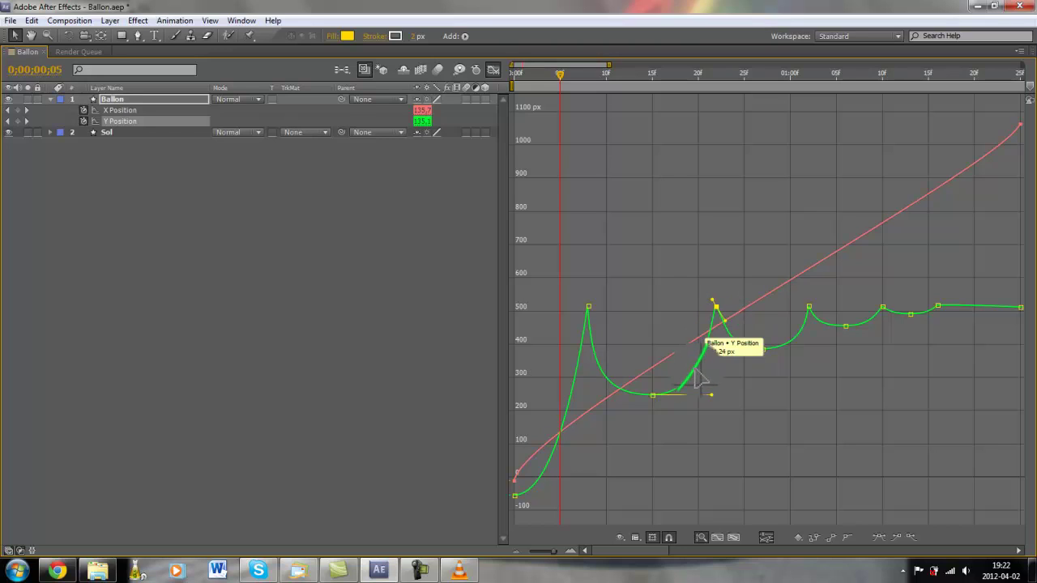
left_click_drag(610, 383, 590, 357)
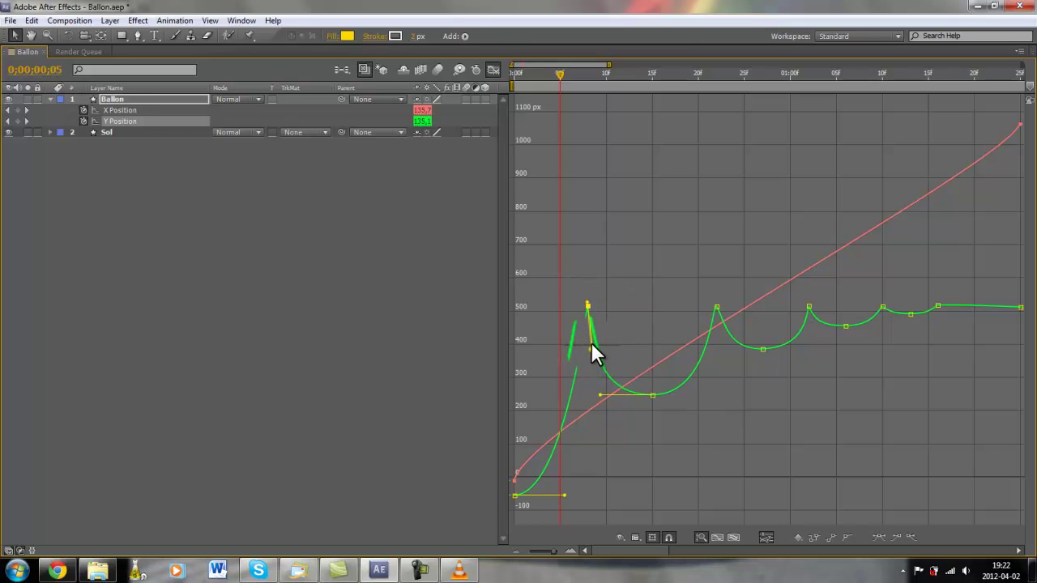
left_click(420, 570)
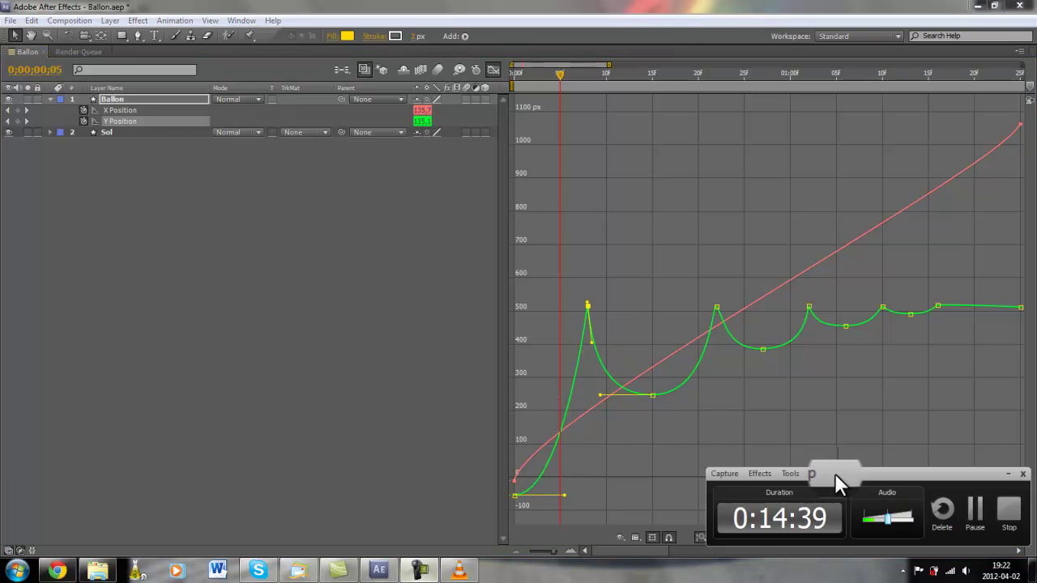
left_click(973, 509)
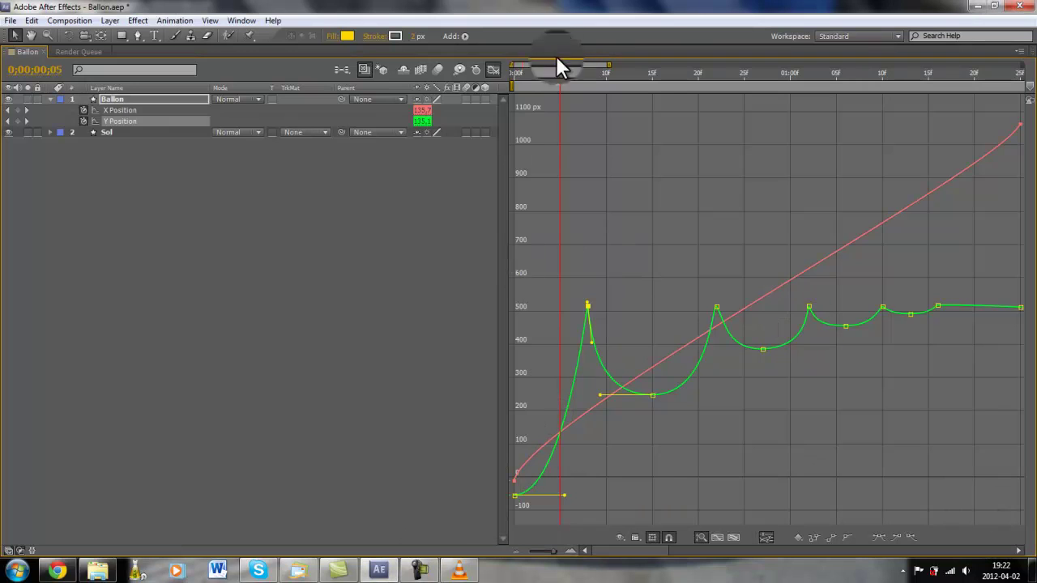
Restore the maximized timeline to its normal size so the composition view is available.
key("grave")
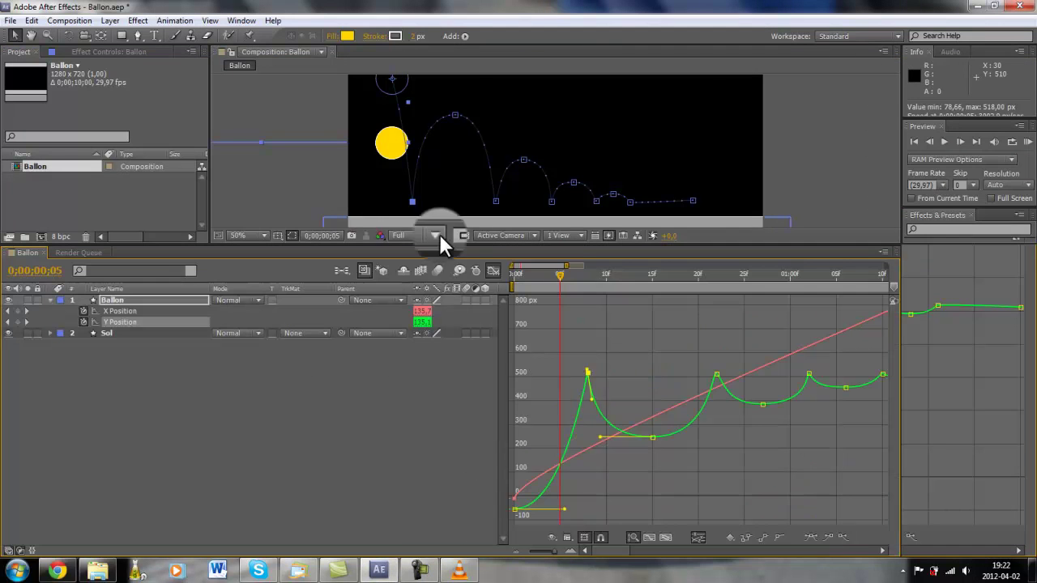
Enlarge the composition view by shrinking the timeline area, and preview the bouncing ball animation.
left_click_drag(540, 243, 565, 433)
key("space")
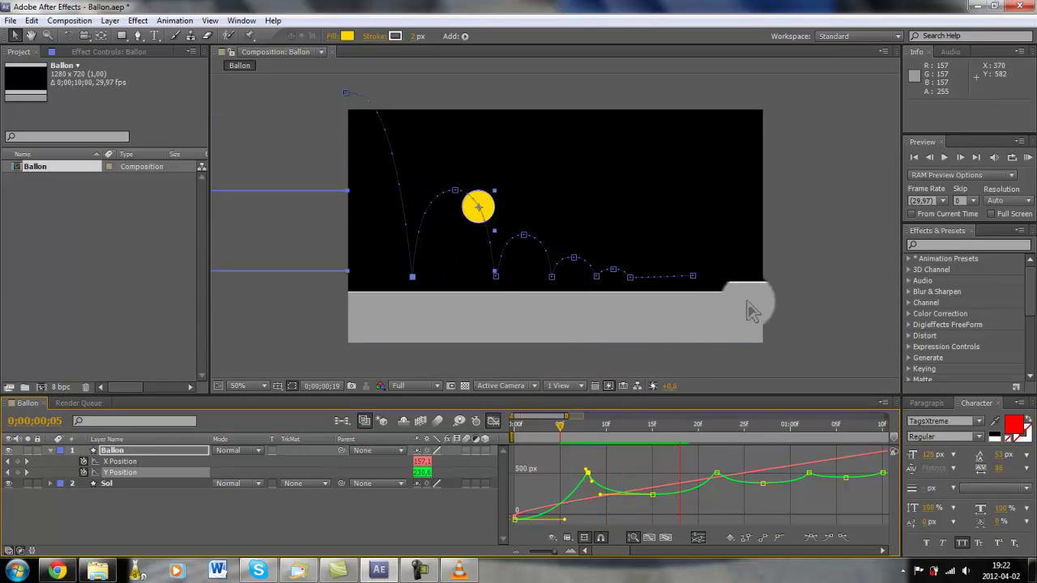
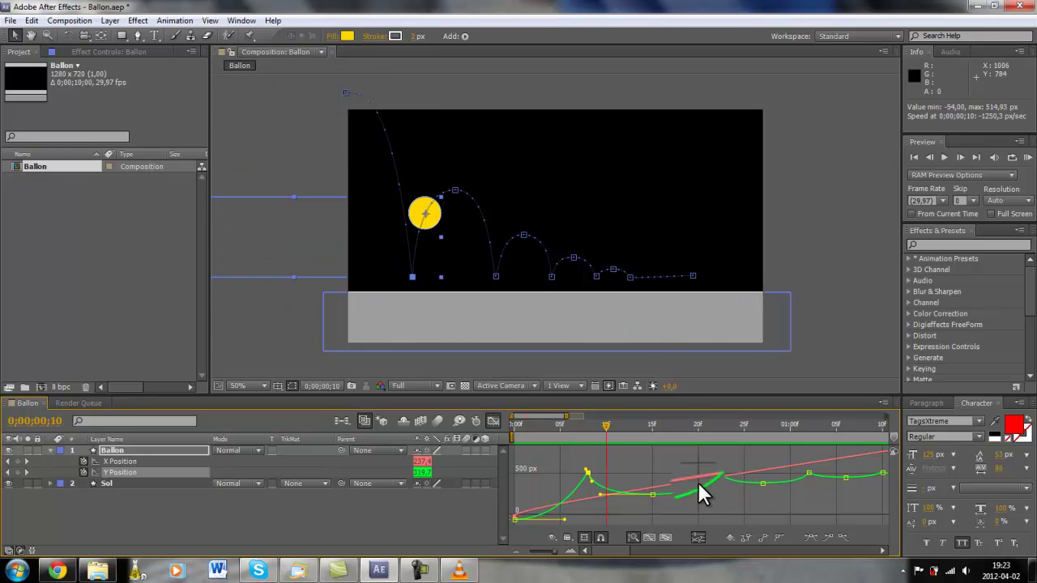
left_click(598, 438)
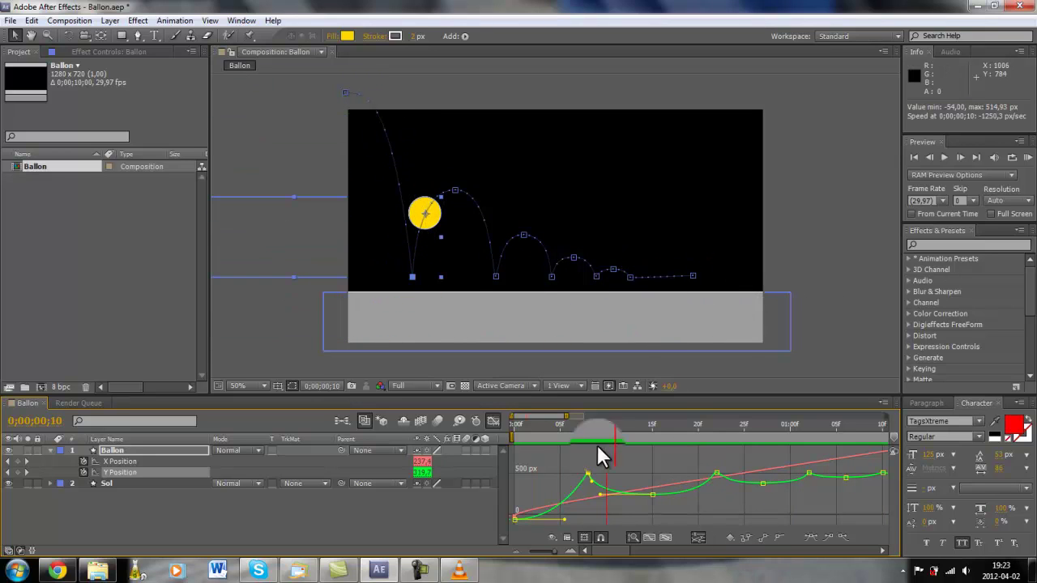
Move the last X Position and Y Position keyframes to 0;00;01;20 in the keyframe view, and save the project.
left_click(491, 423)
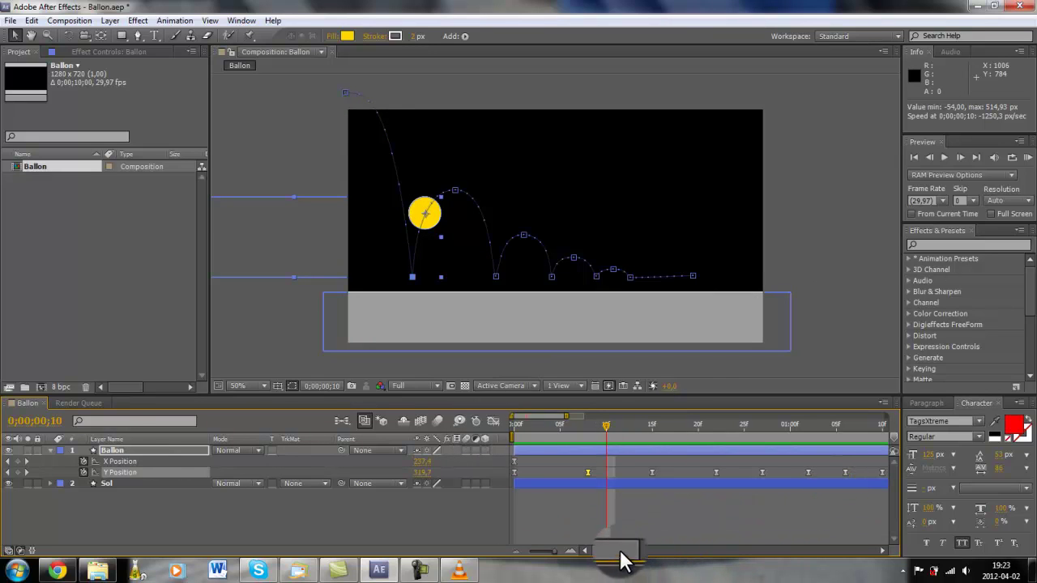
left_click_drag(619, 555, 755, 474)
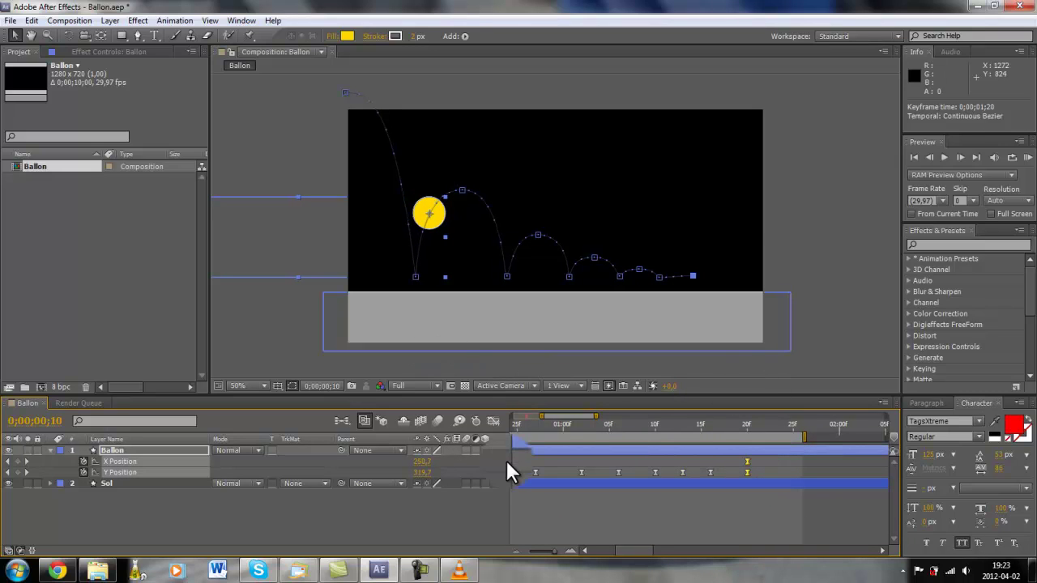
key("ctrl+s")
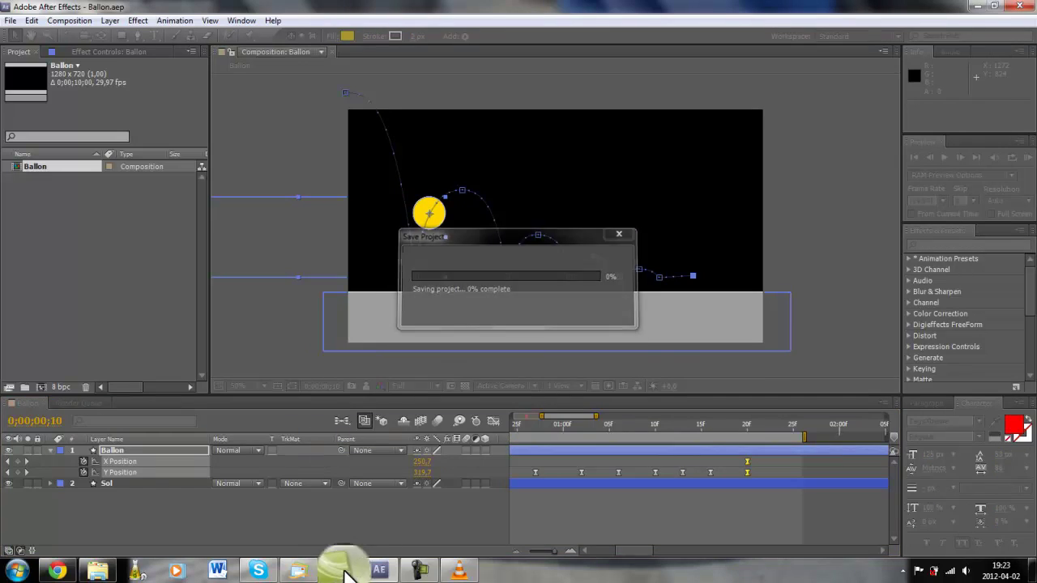
left_click(383, 572)
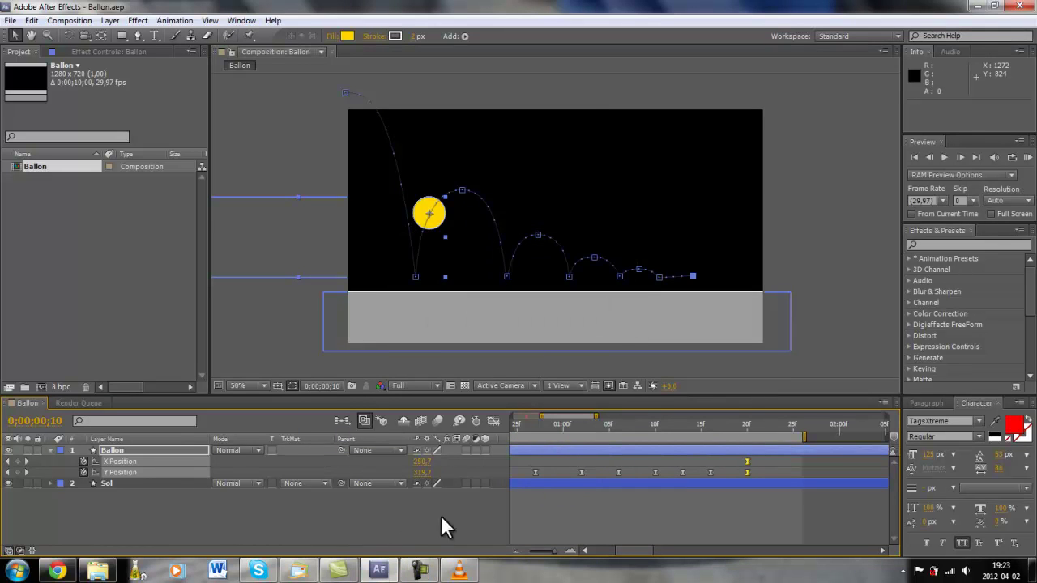
left_click(419, 571)
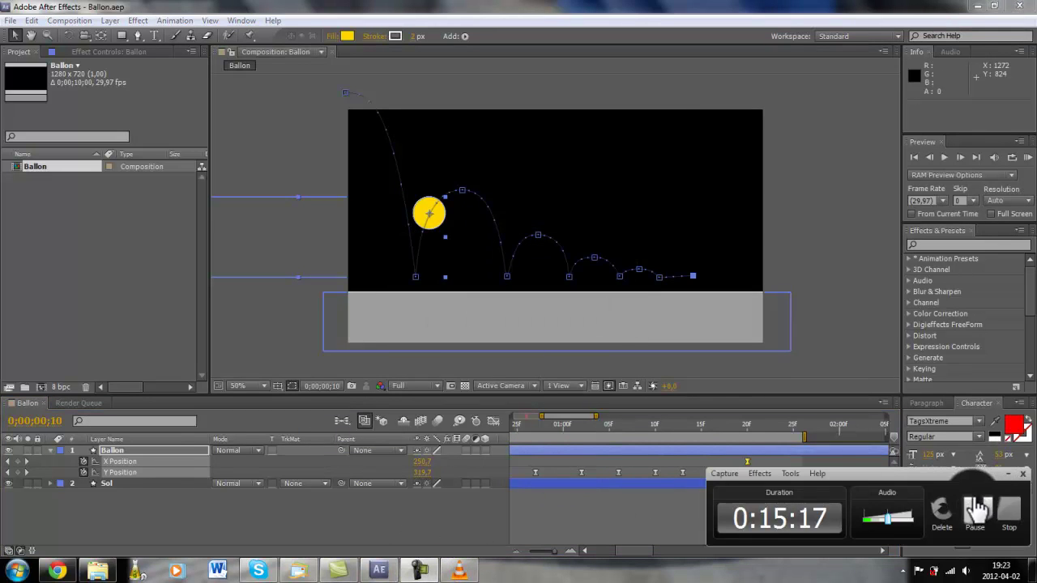
left_click(904, 514)
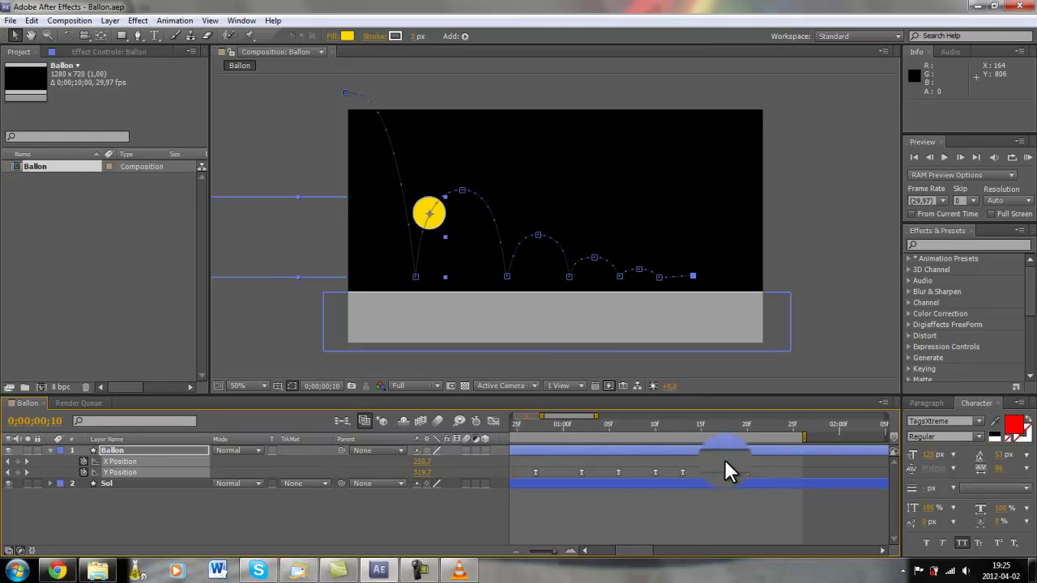
Give the timeline more room and lower the final point of the ball's motion path to position 1064, 518.
left_click(780, 506)
left_click_drag(760, 459, 504, 463)
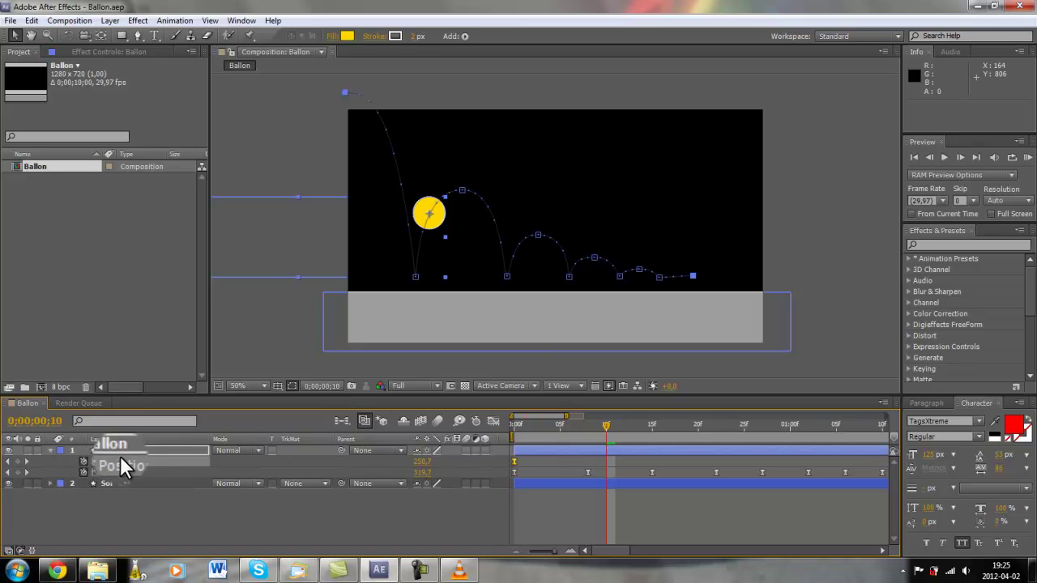
left_click_drag(419, 393, 419, 313)
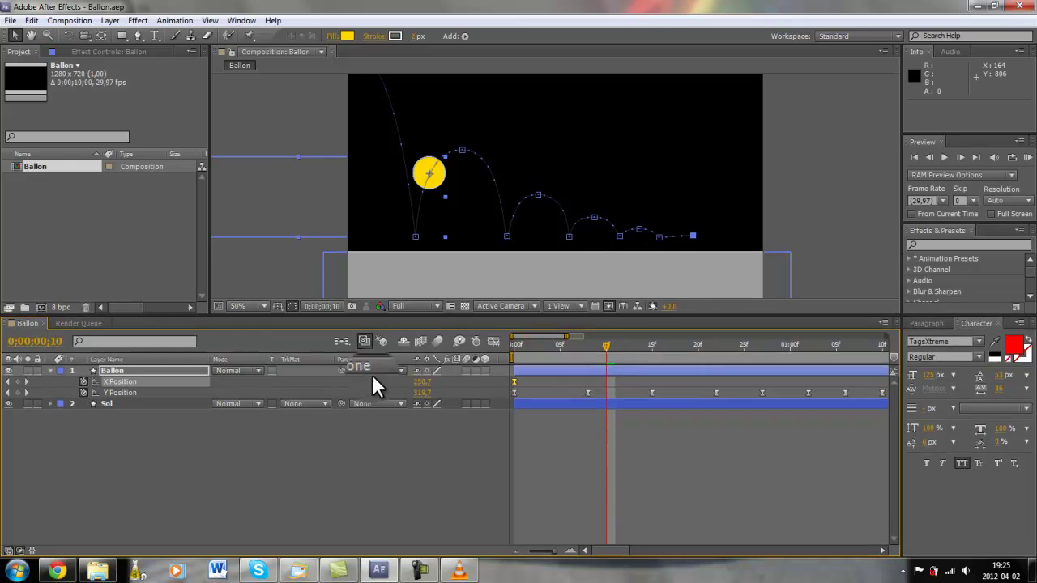
left_click_drag(697, 237, 694, 242)
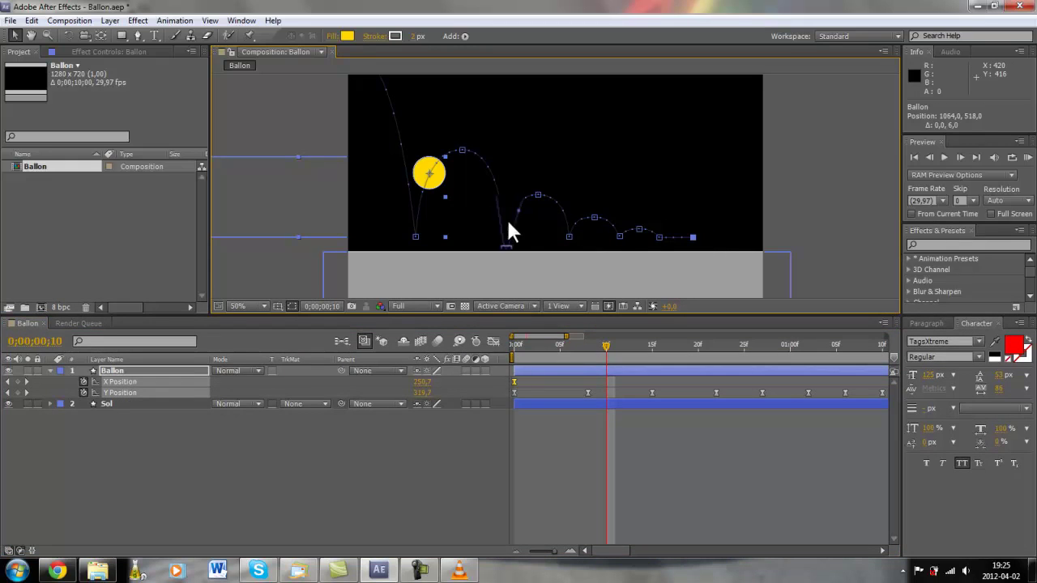
Show the Ballon position curves in the graph editor fitted to the full animation, and select only X Position.
left_click(493, 342)
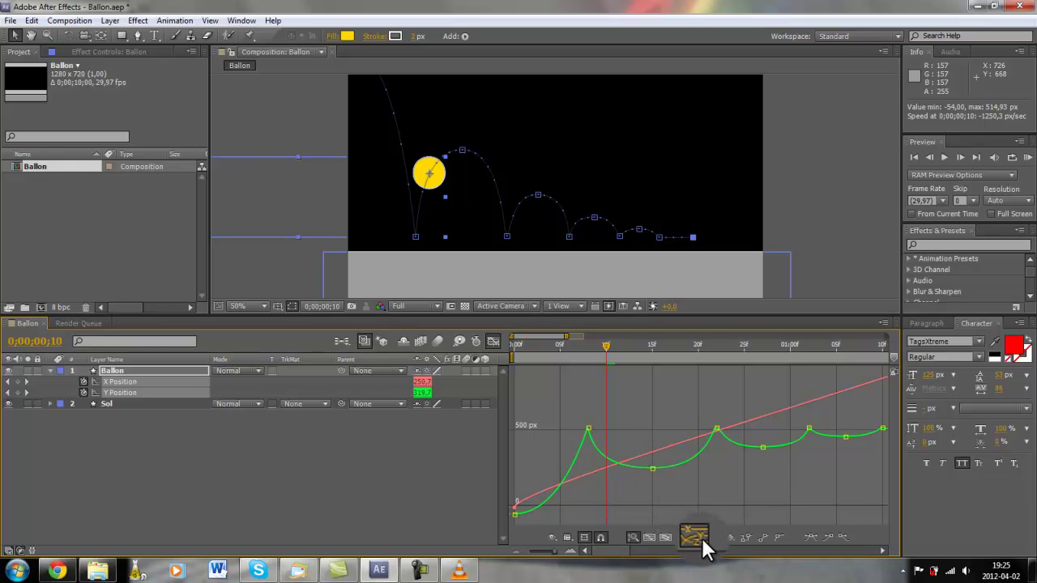
left_click(662, 536)
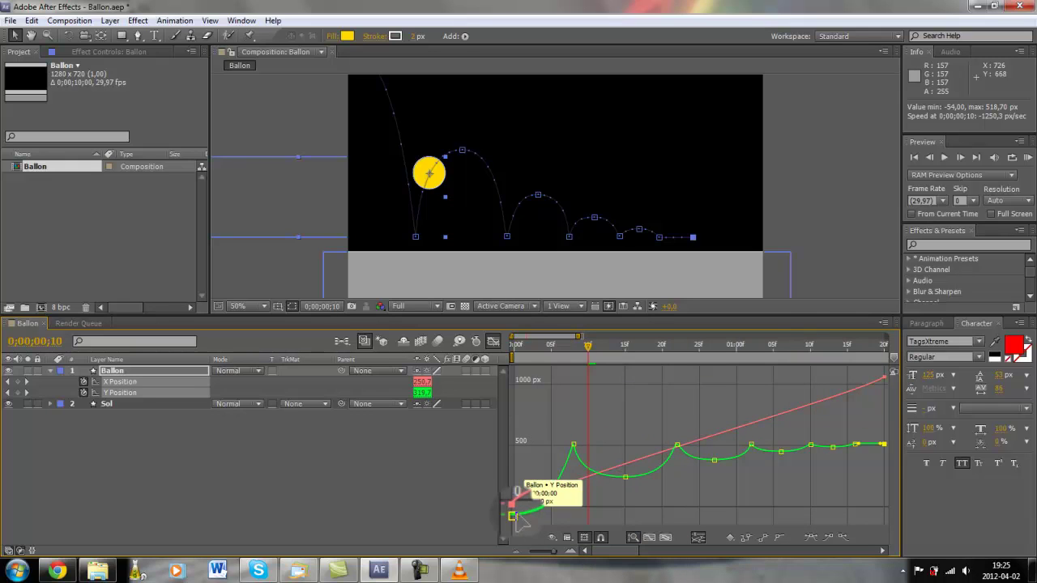
left_click(289, 480)
left_click(126, 381)
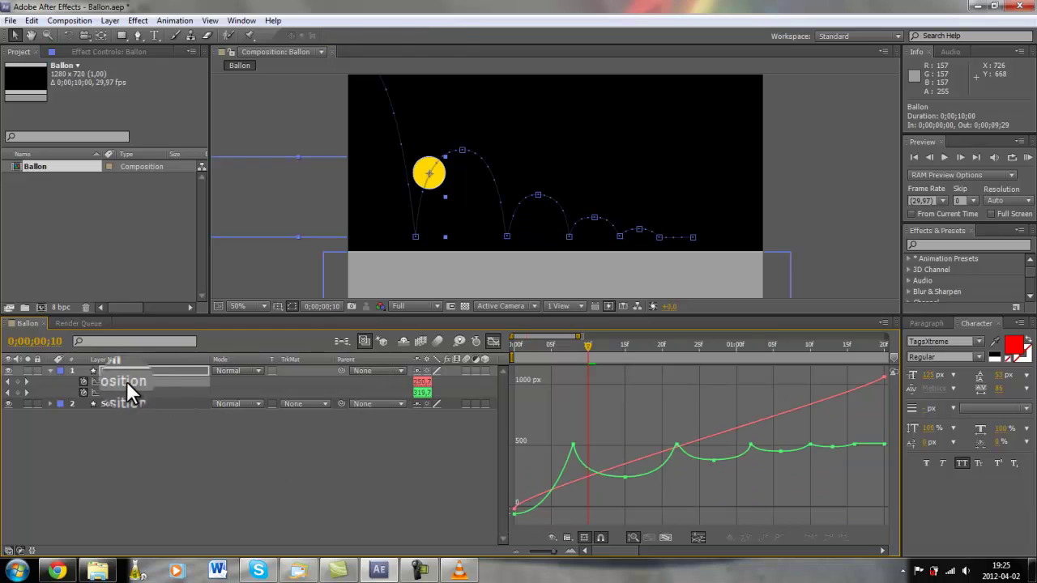
Try to delete the last X Position keyframe, and undo the deletion.
left_click_drag(537, 491, 506, 517)
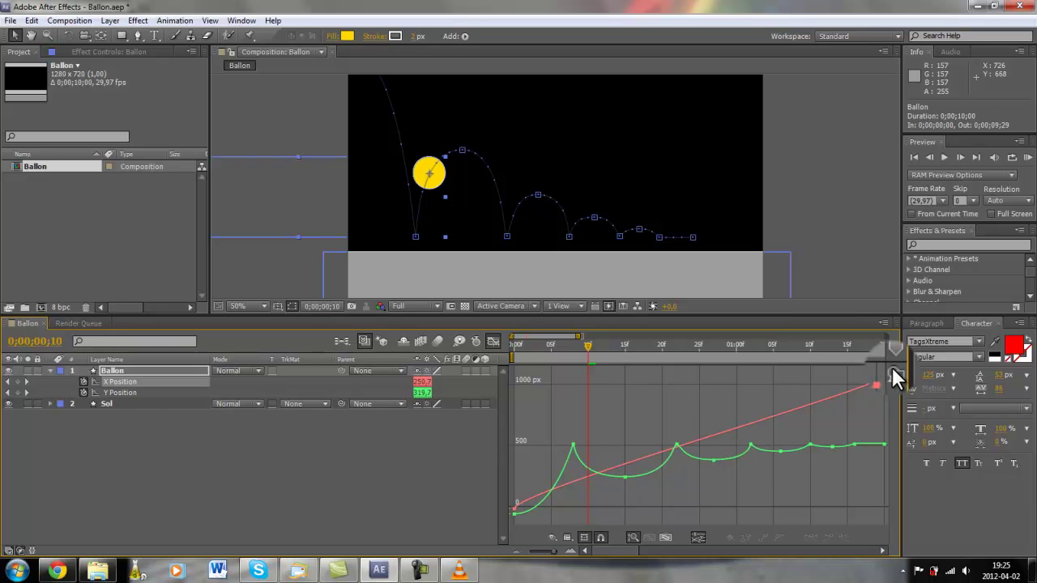
key("Delete")
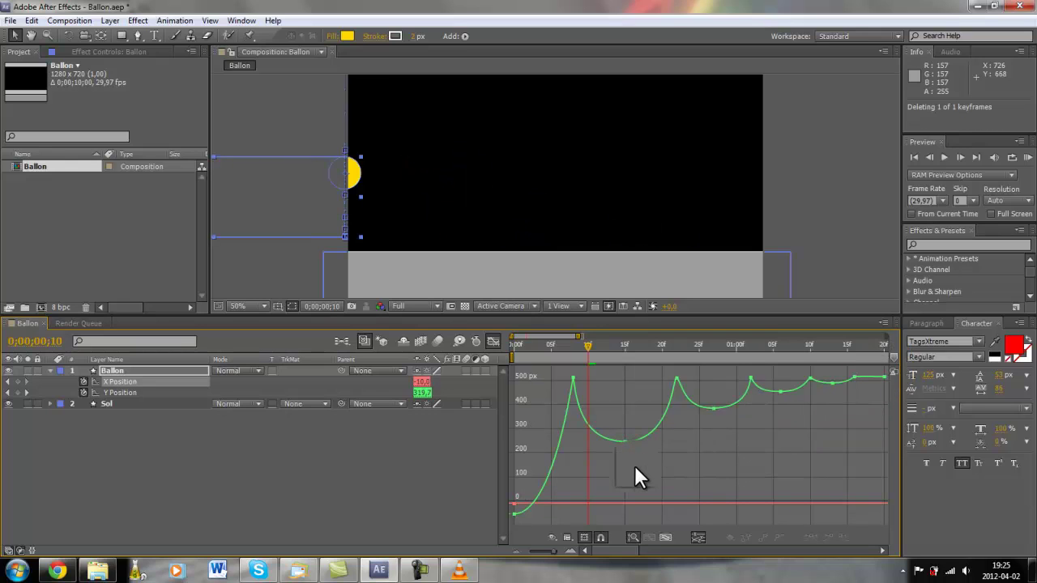
key("ctrl+z")
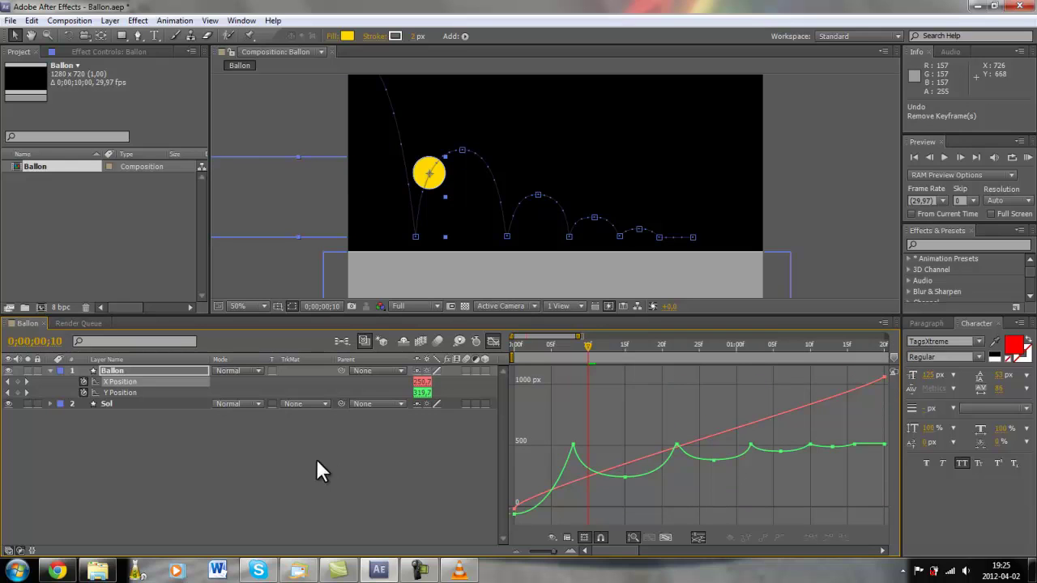
Select the first and last X Position keyframes of the Ballon layer and apply Easy Ease to both.
left_click(117, 380)
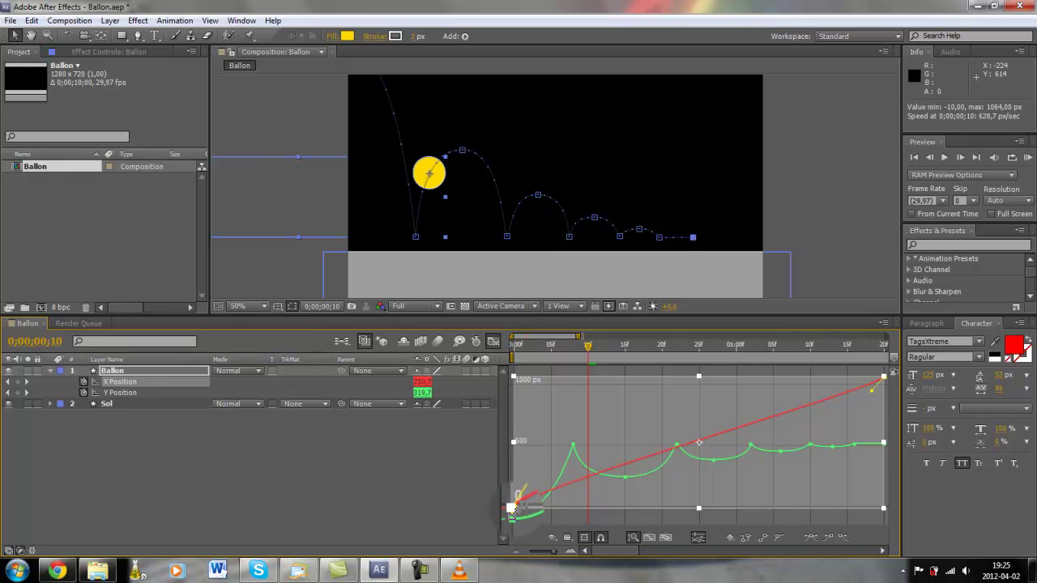
left_click(332, 505)
left_click(116, 389)
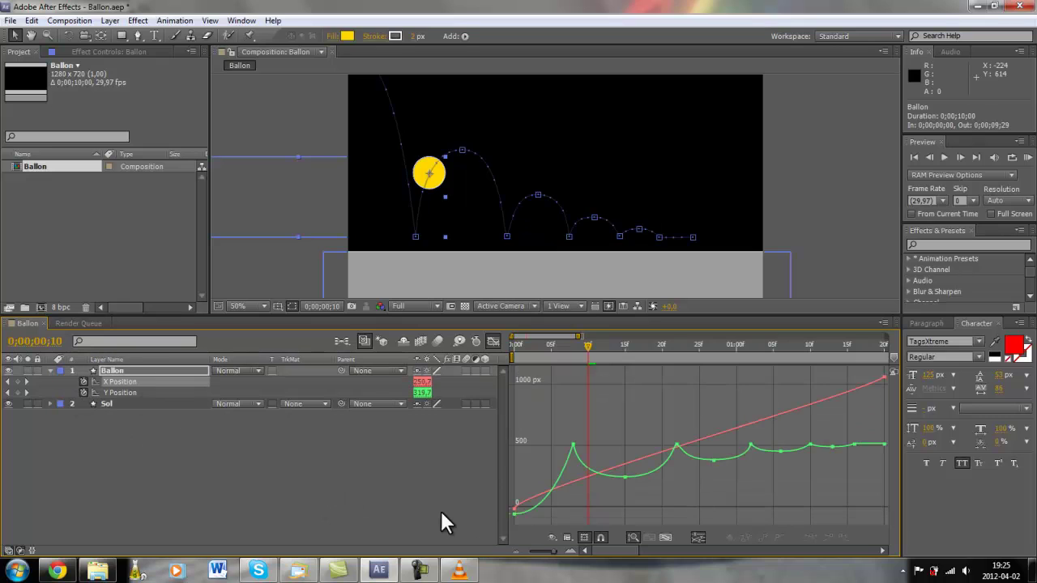
mouse_move(514, 518)
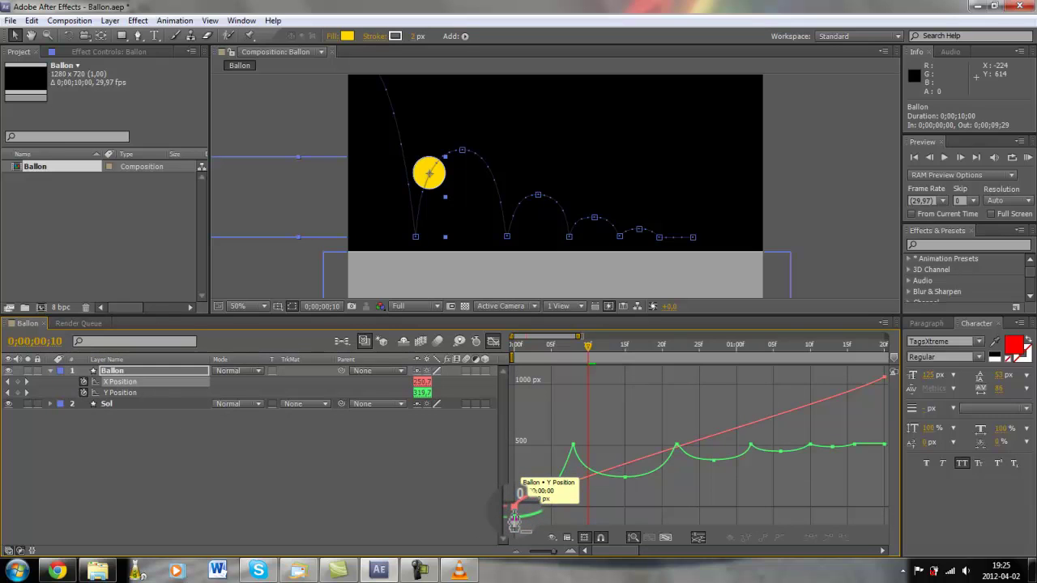
left_click(515, 510)
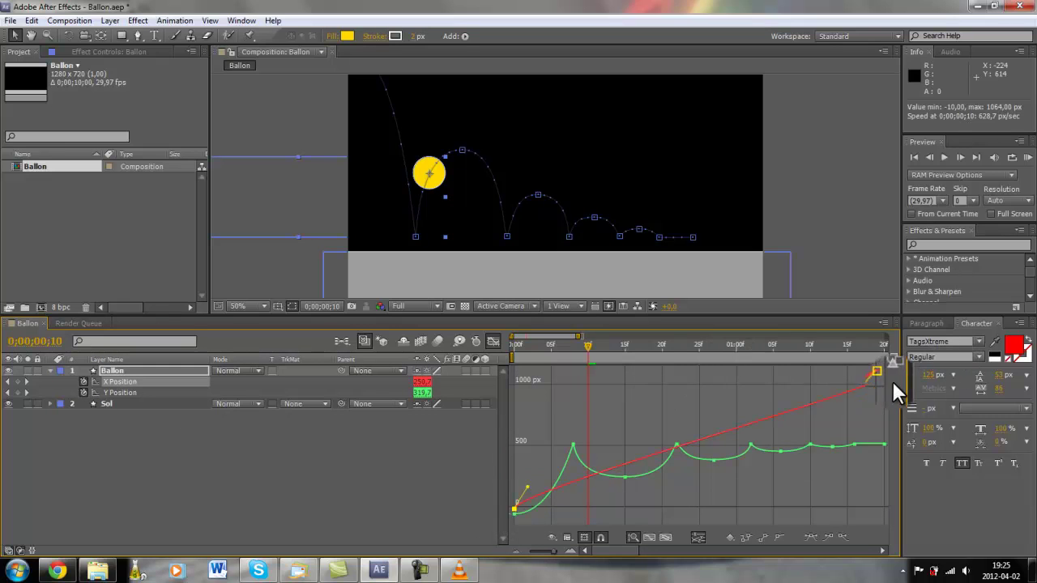
mouse_move(885, 379)
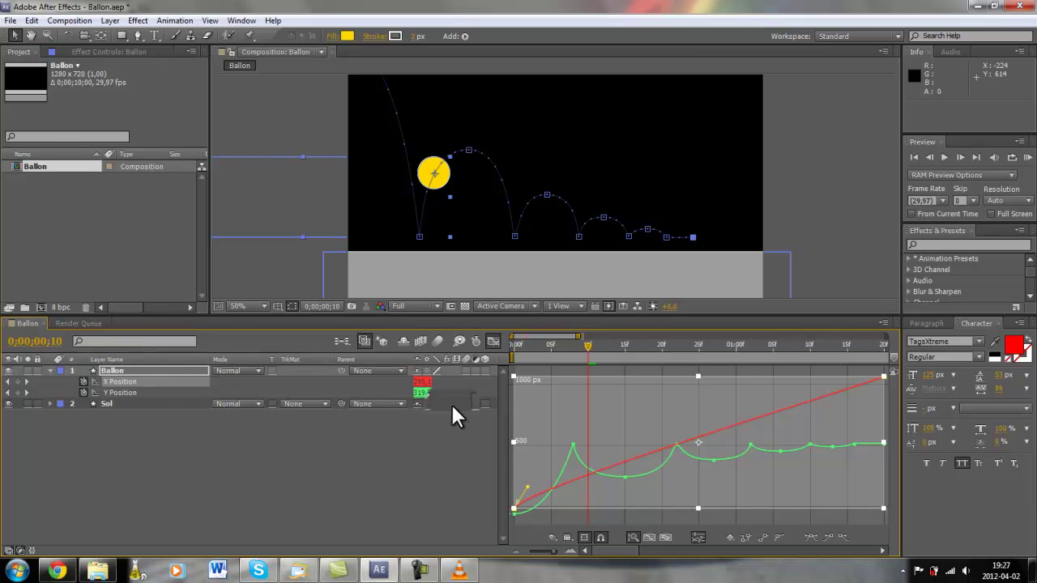
left_click(132, 382)
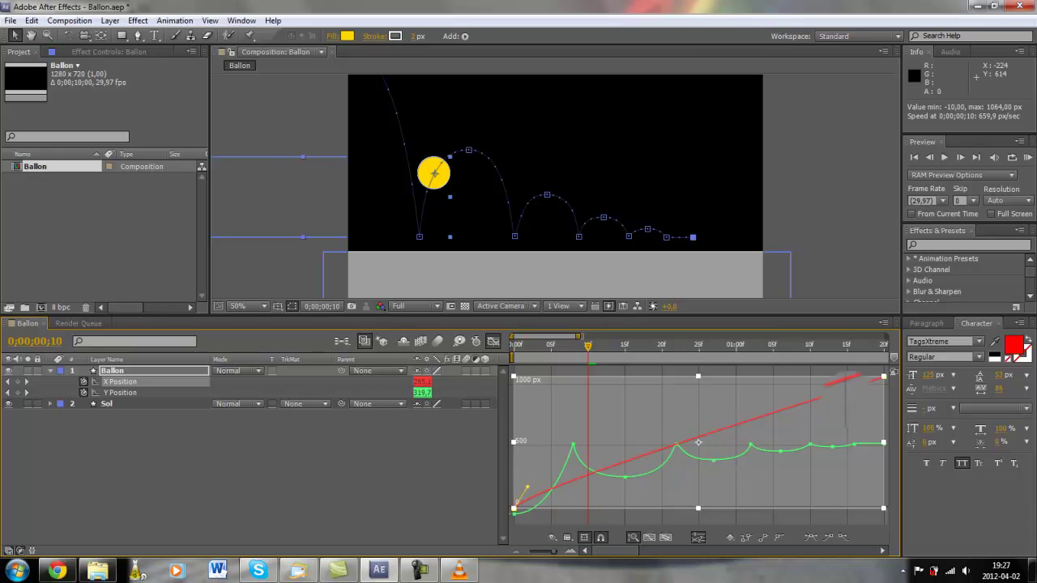
left_click(816, 540)
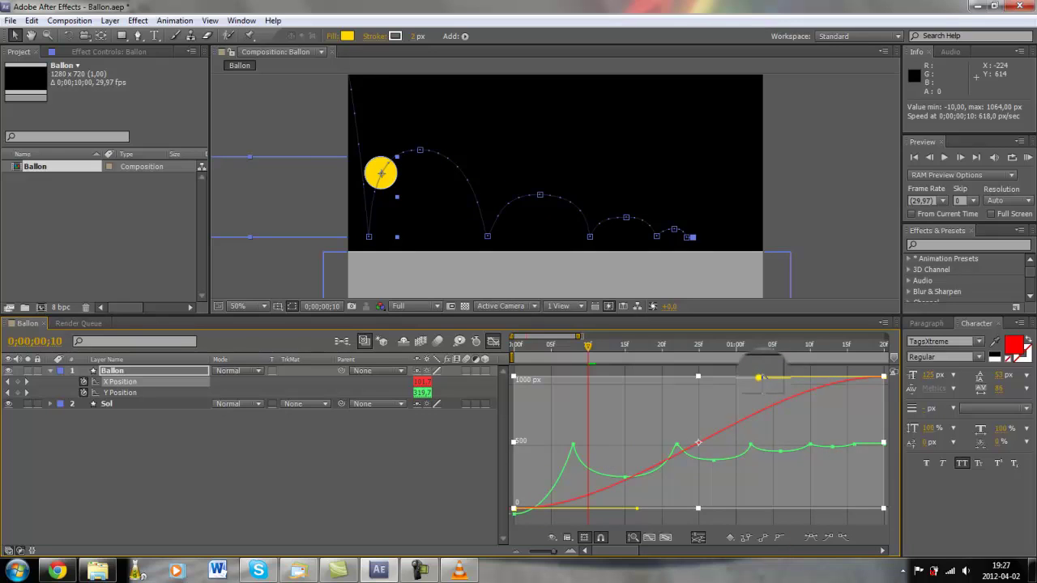
Lengthen the incoming handle of the last X Position keyframe back to about frame 24 for a slower horizontal stop.
left_click_drag(760, 377, 706, 375)
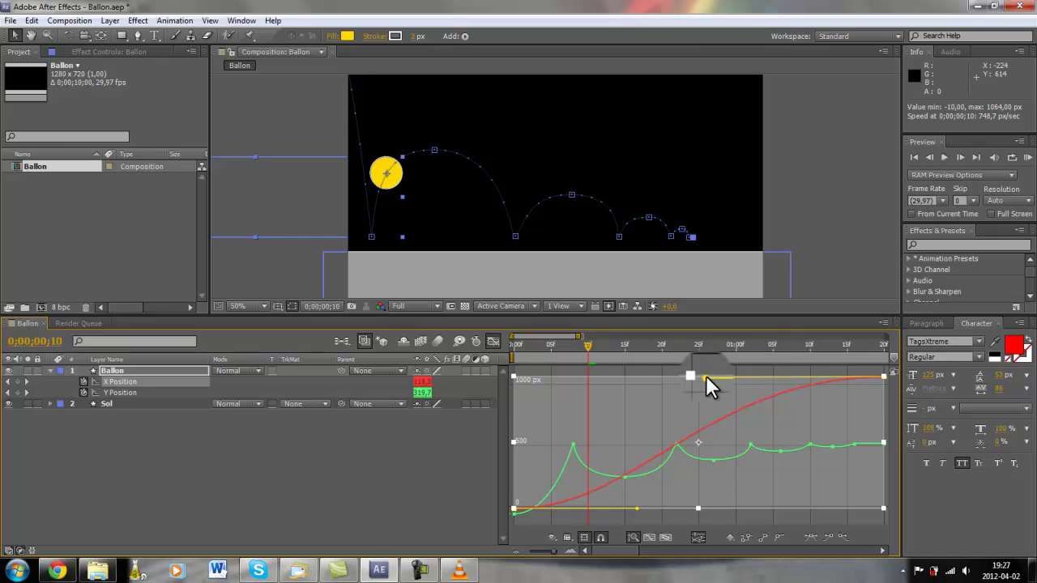
mouse_move(706, 375)
left_mouse_down()
mouse_move(691, 375)
mouse_move(706, 375)
left_mouse_up()
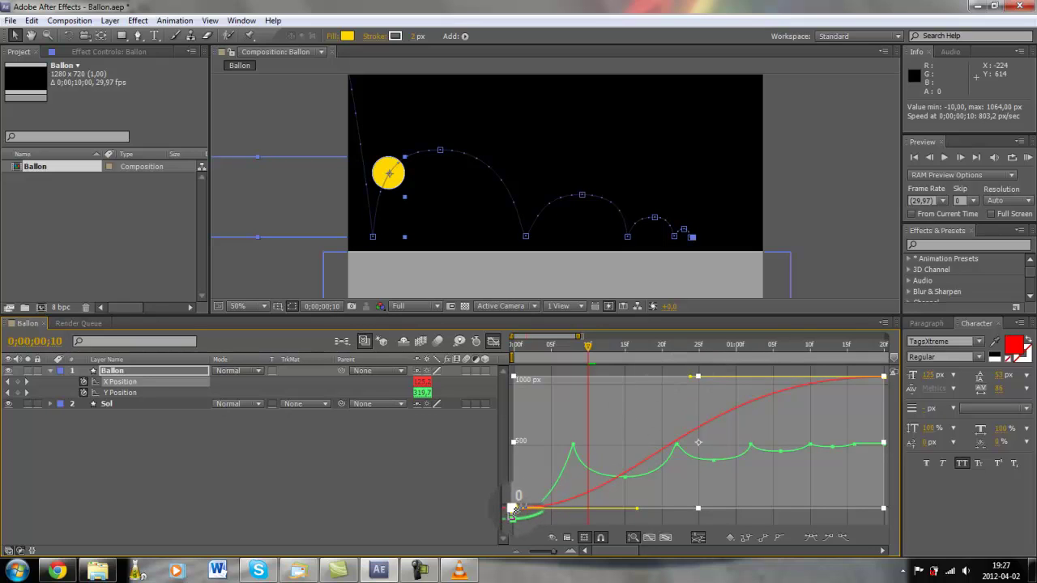
Convert only the first X Position keyframe to linear so the ball starts its horizontal travel without easing.
left_click(494, 509)
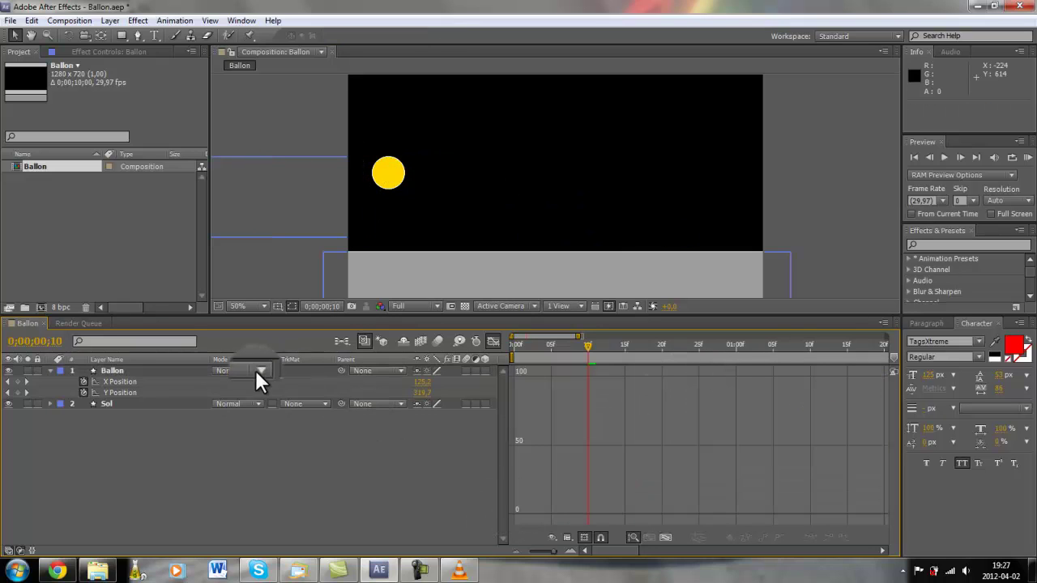
left_click(110, 381)
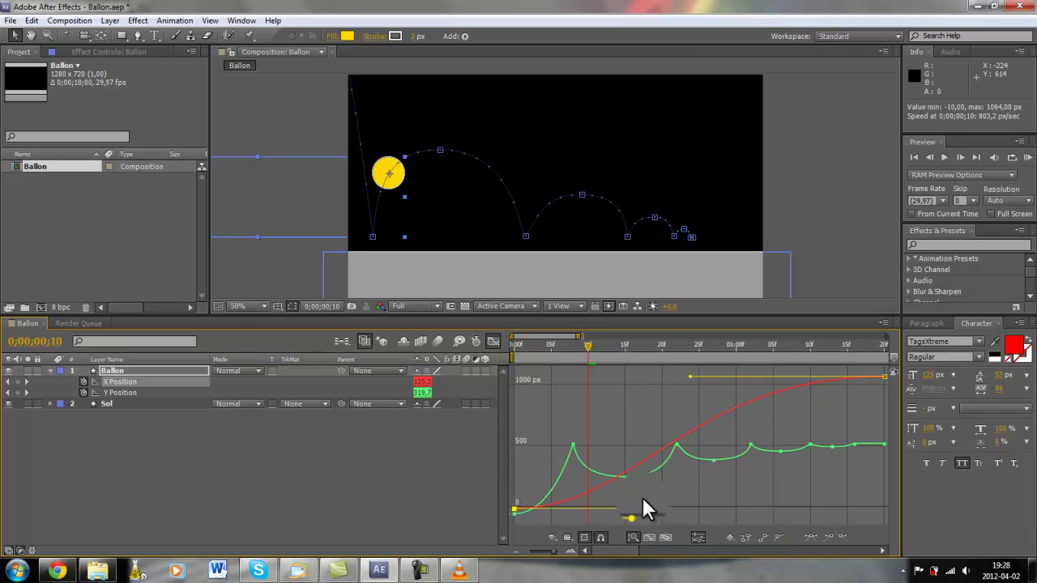
left_click(762, 538)
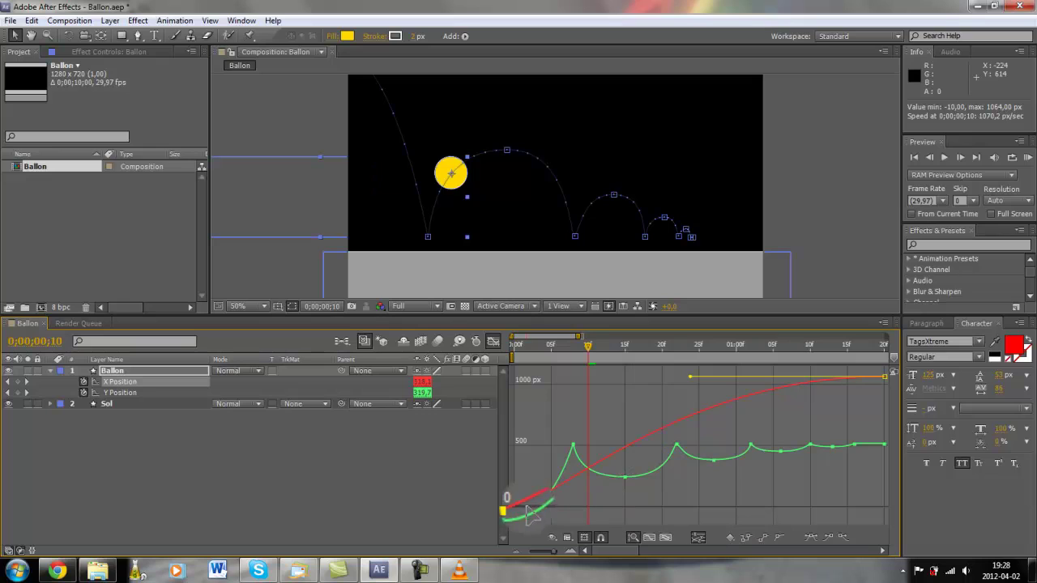
mouse_move(516, 509)
left_mouse_down()
mouse_move(528, 512)
mouse_move(515, 510)
left_mouse_up()
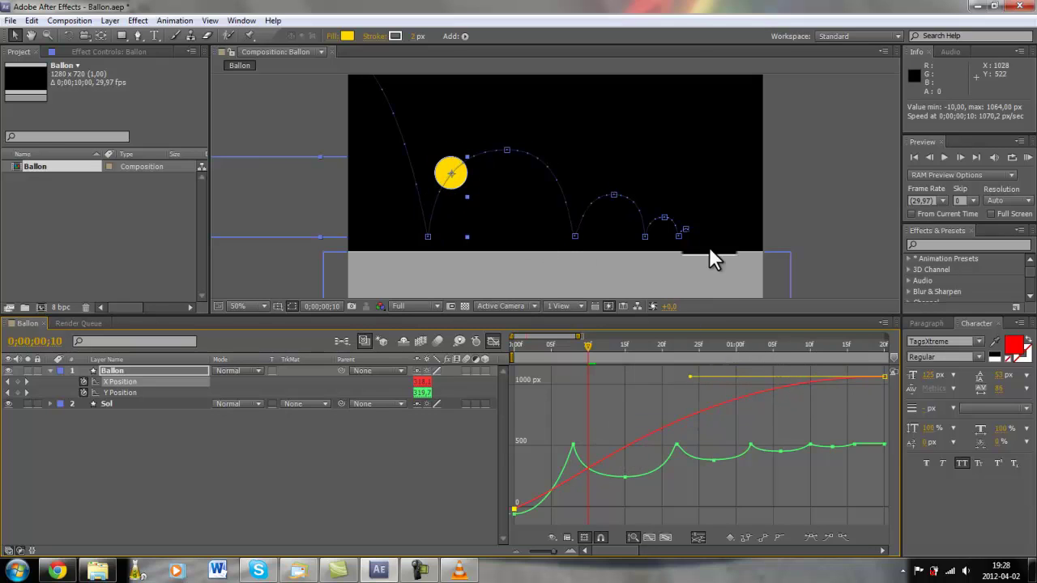
Return to the first frame and play a RAM preview of the complete bounce.
left_click(512, 343)
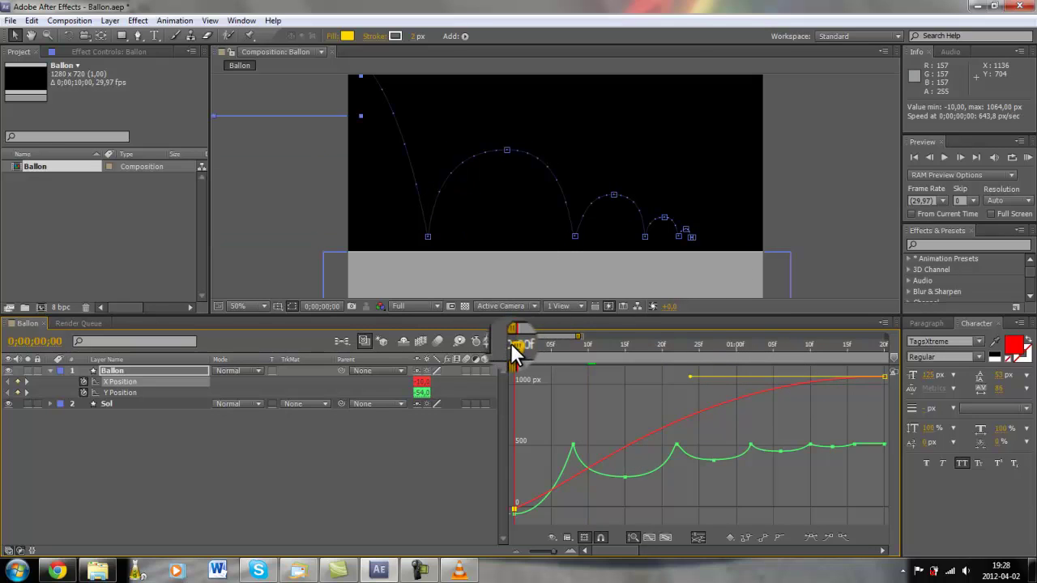
key("space")
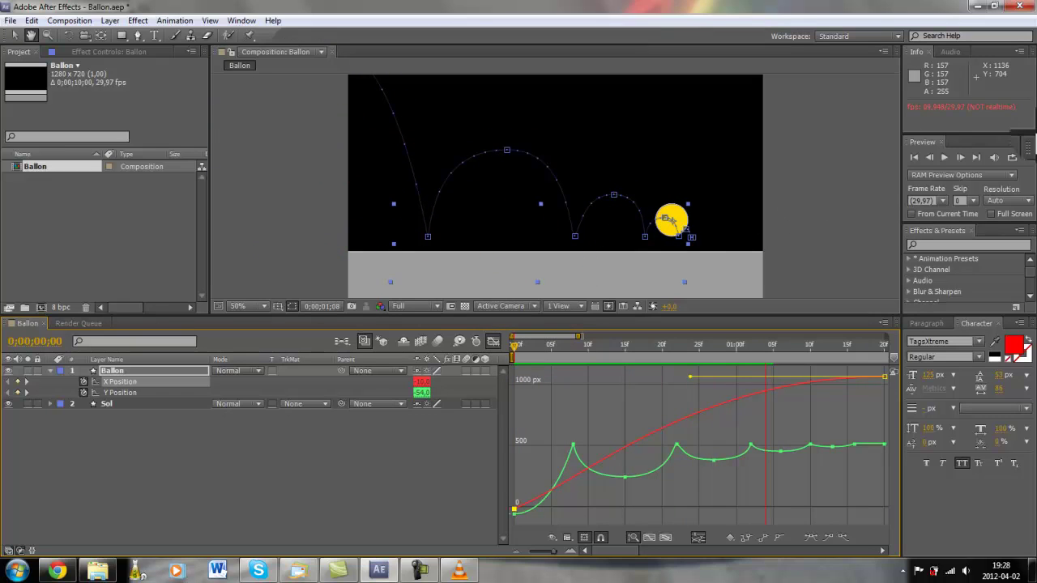
left_click(1031, 162)
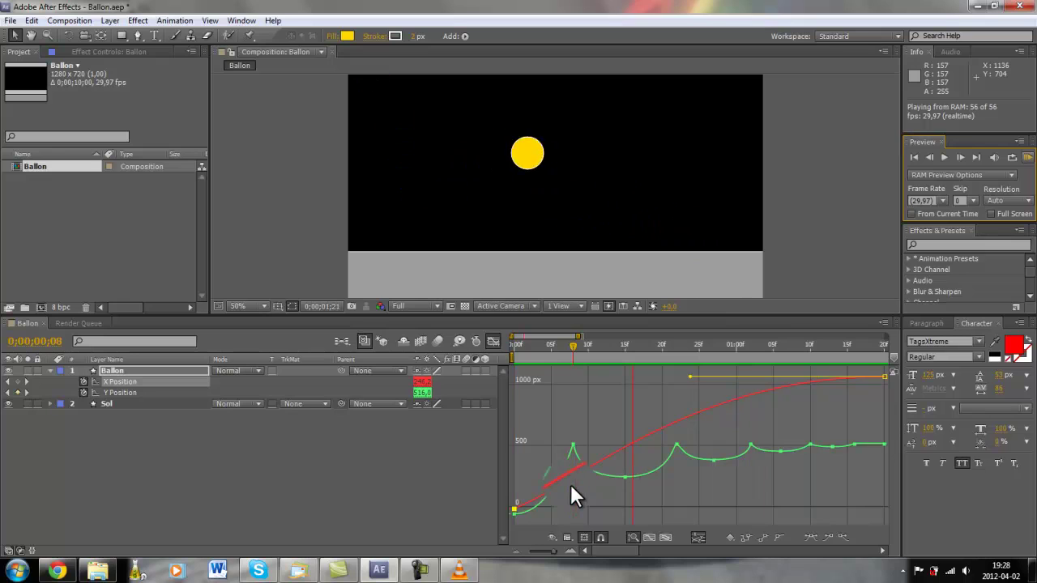
left_click(418, 569)
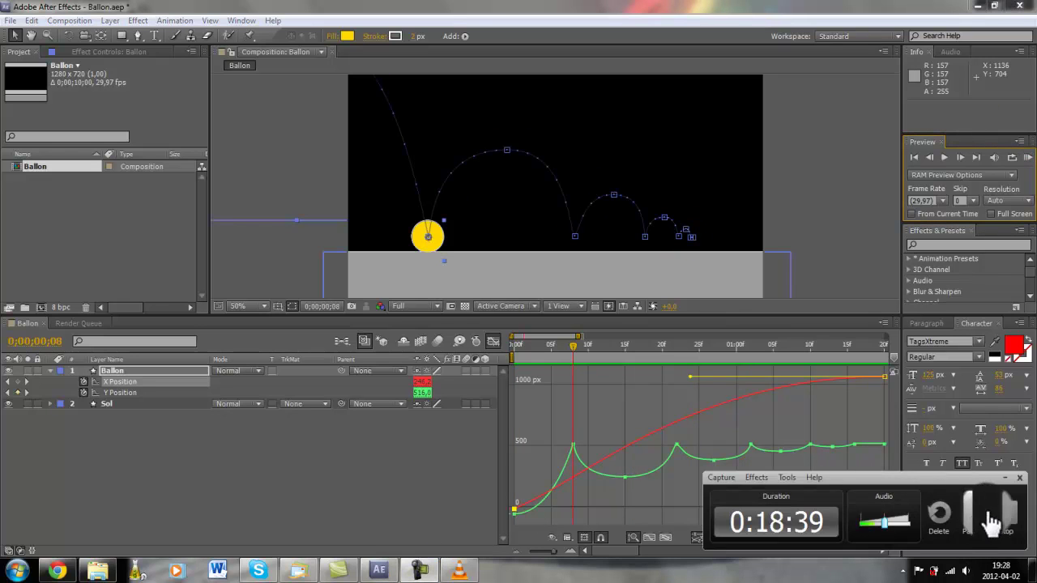
Switch the timeline from the Graph Editor back to the layer bar view and return to the first frame.
left_click(973, 510)
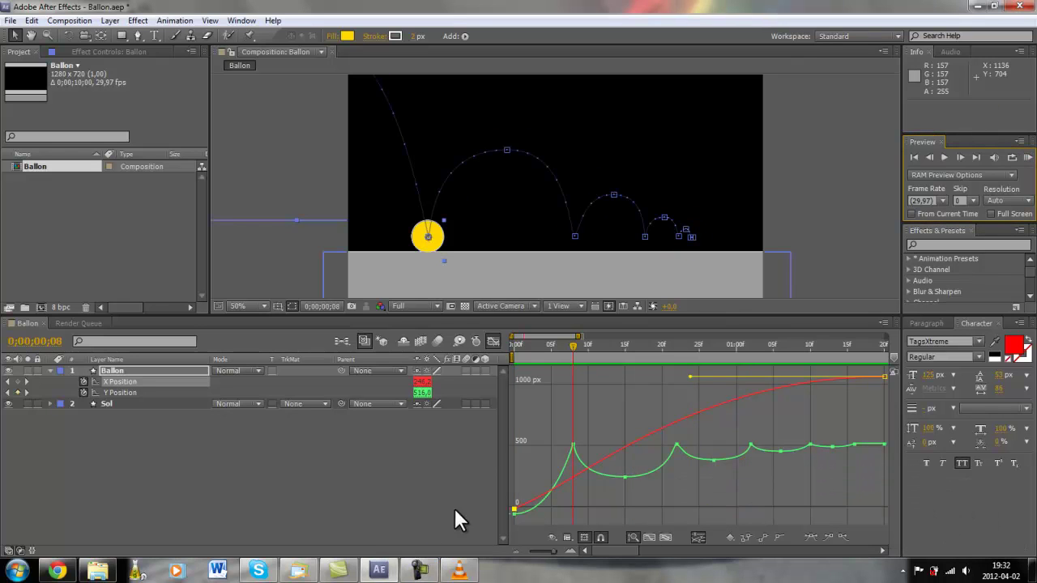
left_click(493, 341)
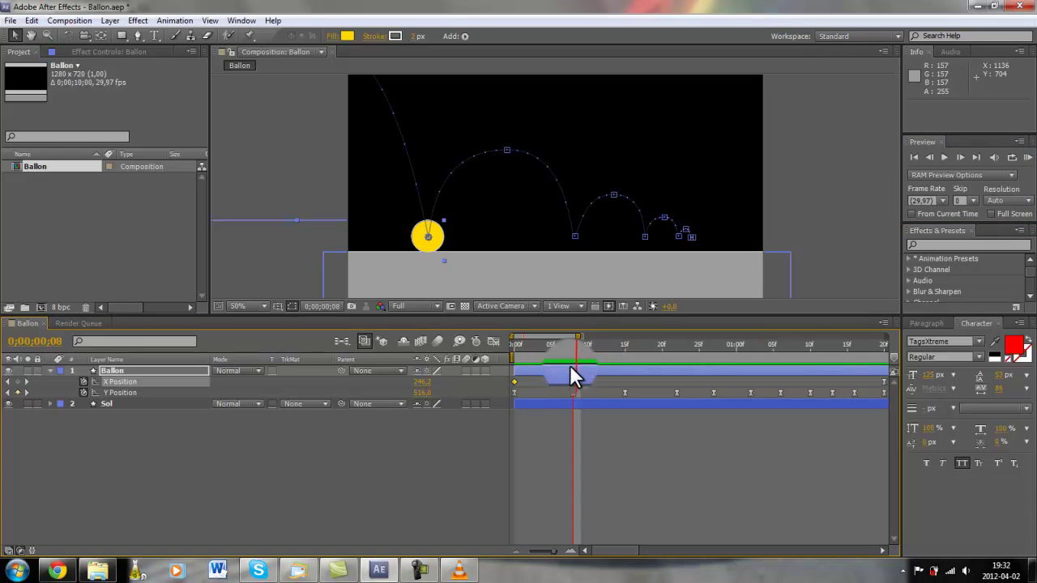
left_click_drag(574, 346, 502, 352)
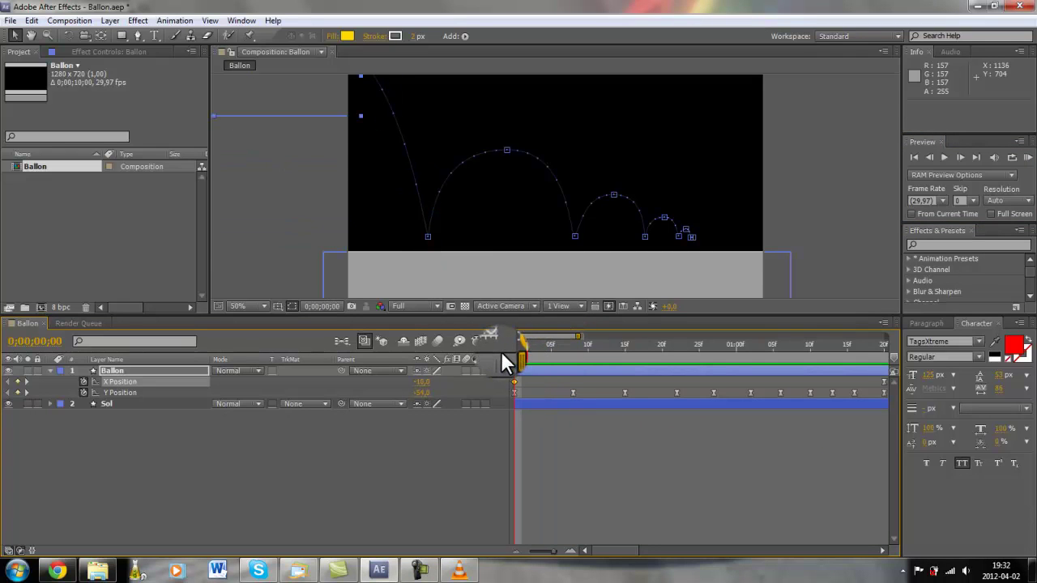
Expand the Ballon layer's contents and delete the unneeded Rectangle 1 shape group, keeping only Ellipse 1.
left_click(132, 372)
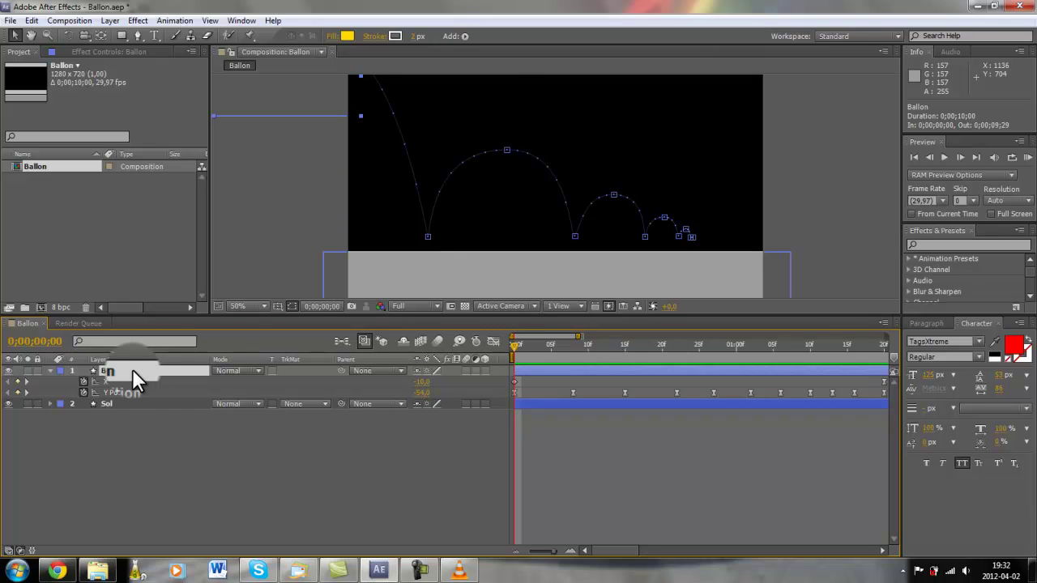
left_click(50, 371)
left_click(50, 371)
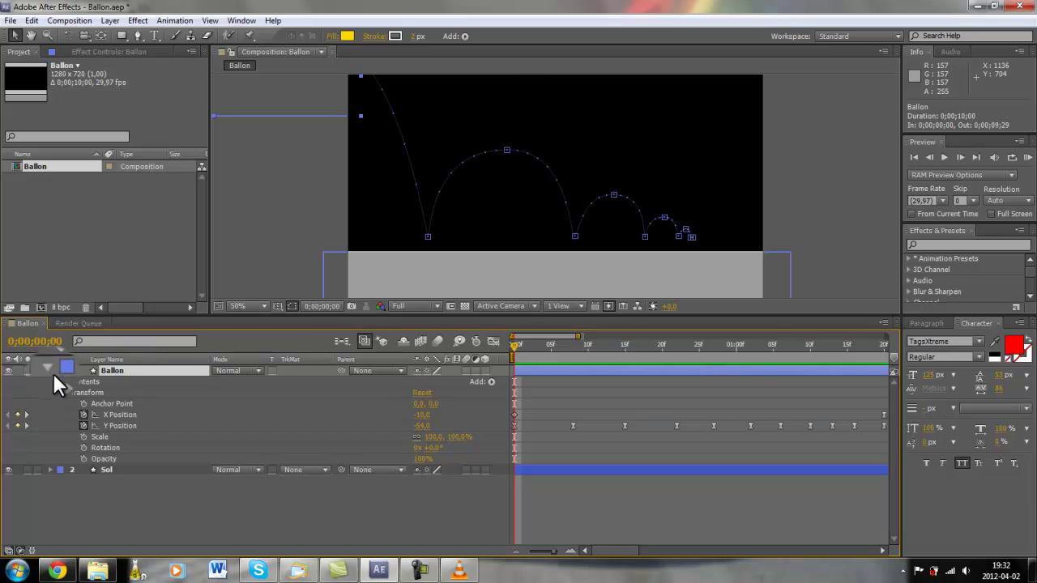
left_click(62, 380)
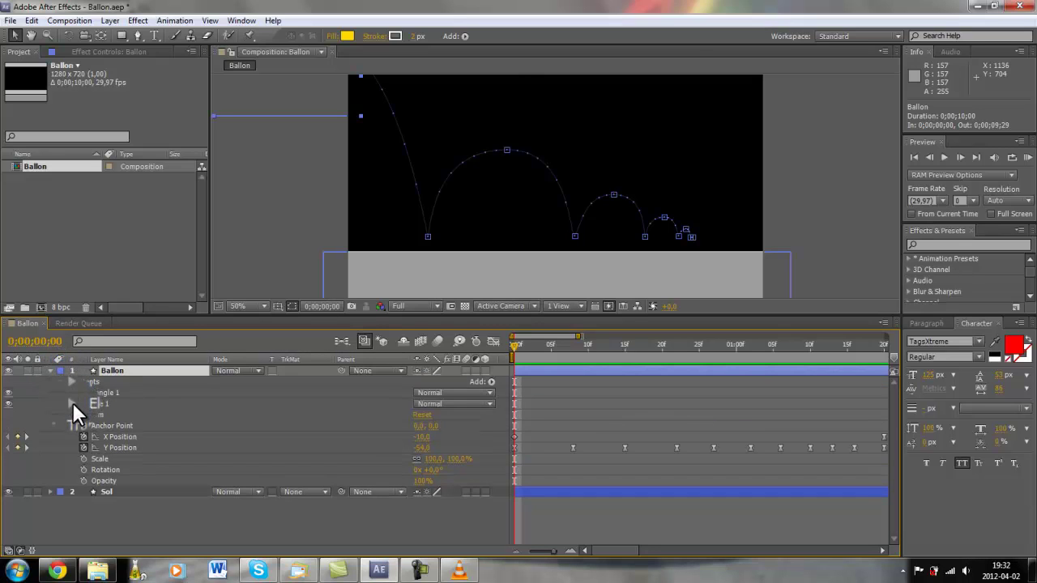
left_click(73, 403)
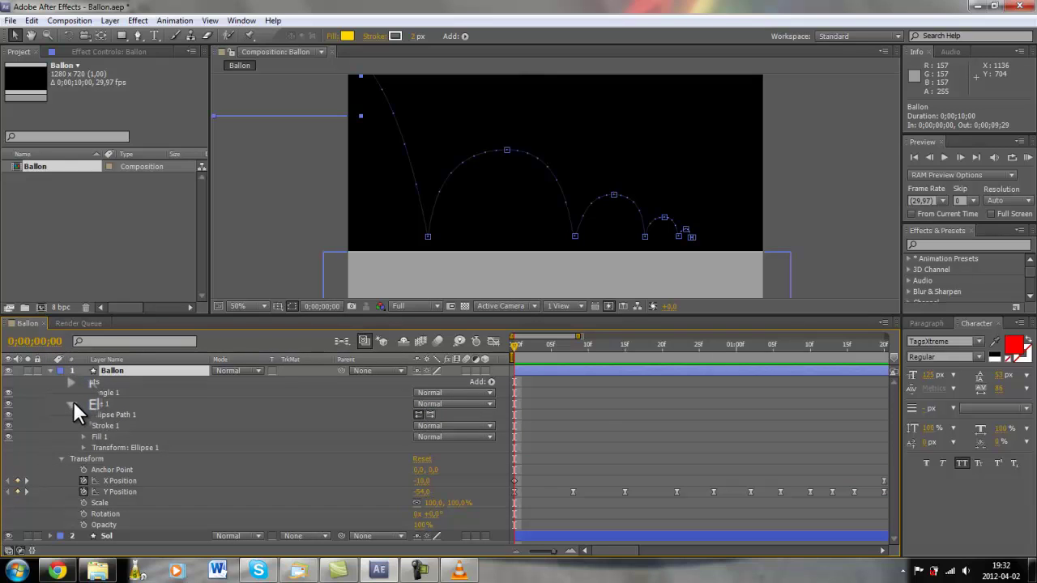
right_click(89, 391)
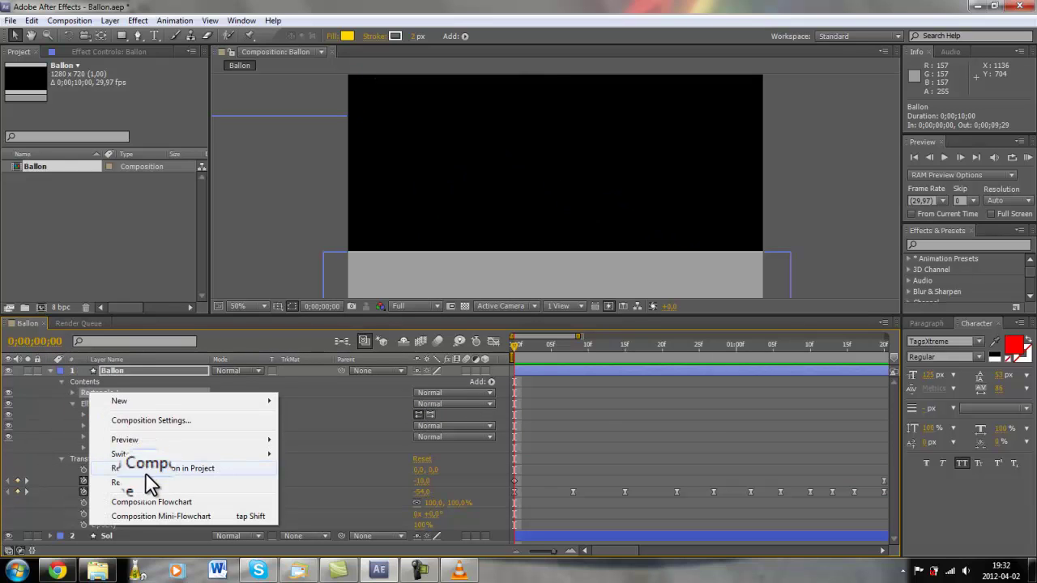
left_click(86, 390)
key("Delete")
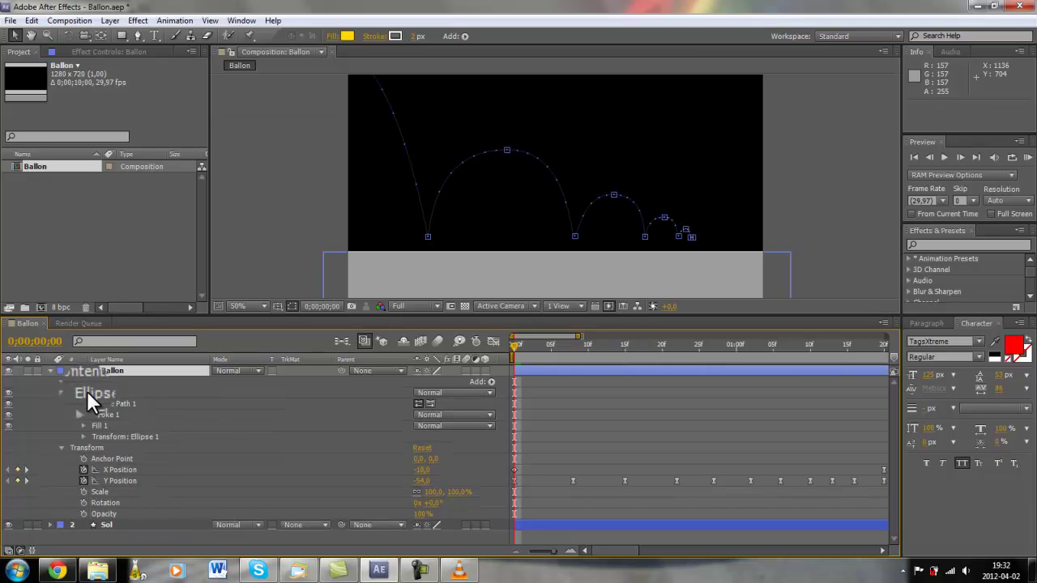
Add Rotation and Scale keyframes at frame 8, the first ground impact, in the transform properties of Ellipse 1.
left_click(84, 437)
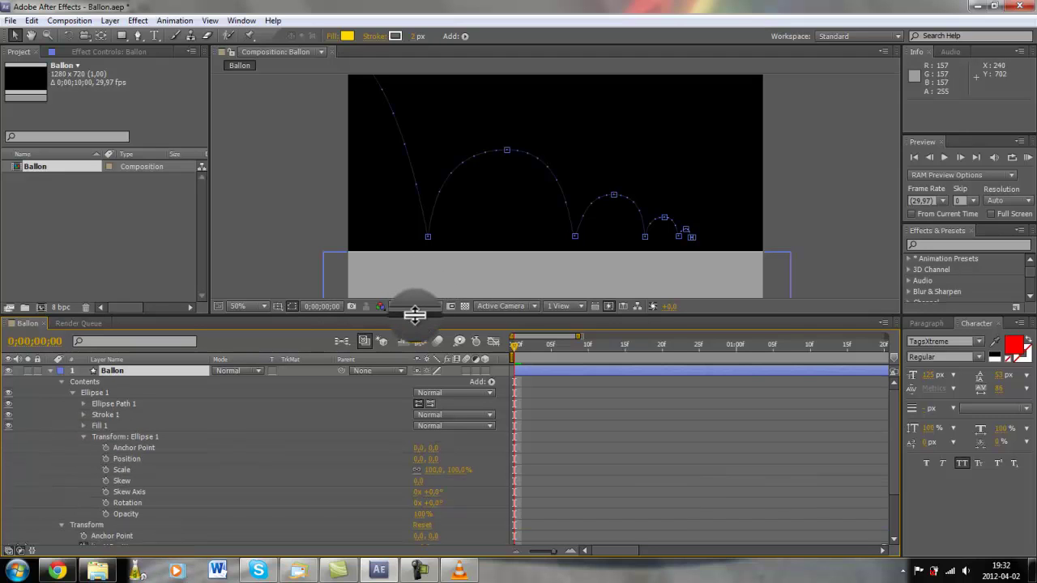
left_click_drag(415, 316, 347, 290)
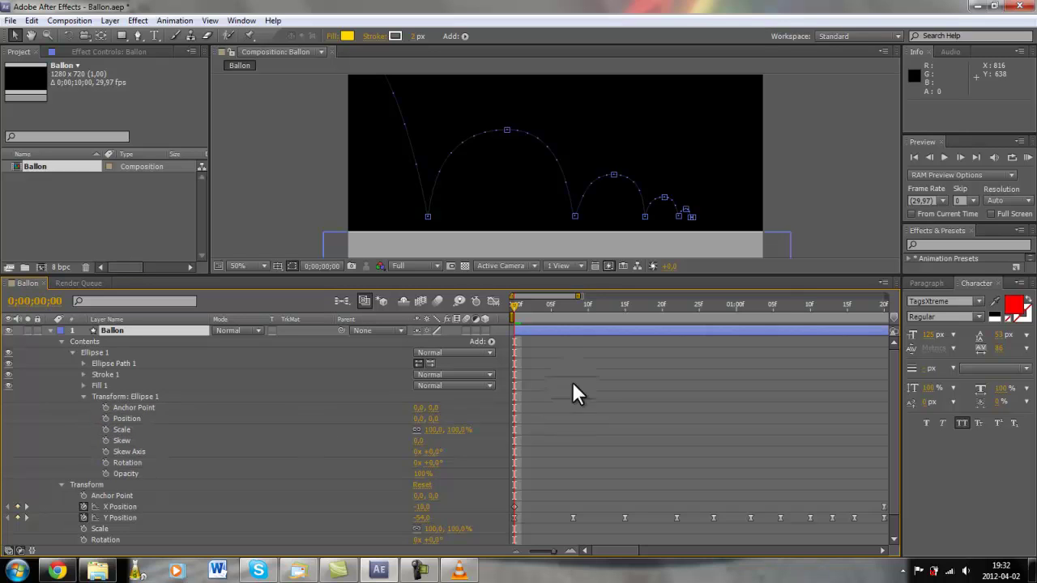
left_click_drag(515, 304, 561, 308)
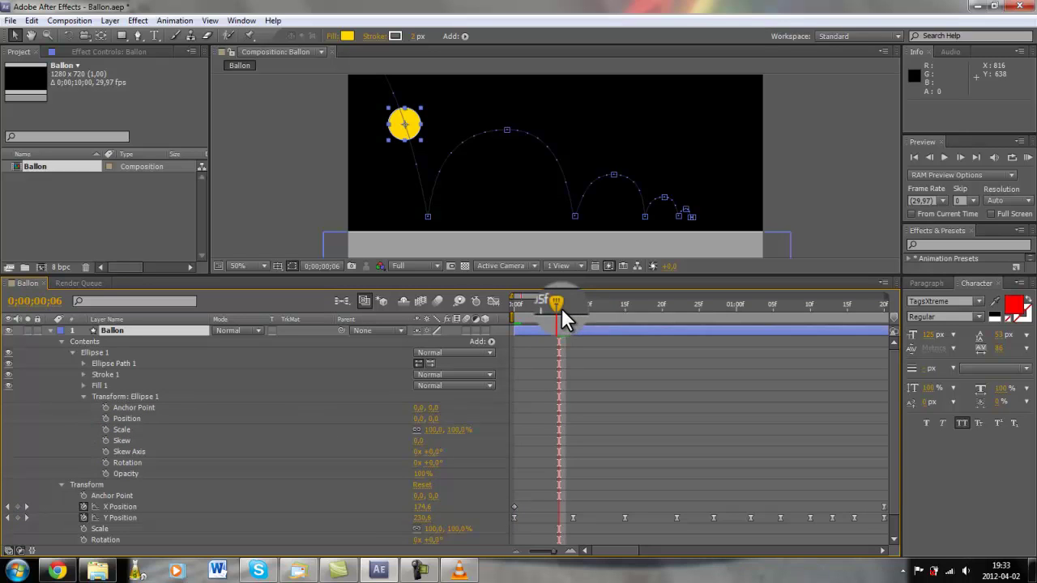
key("Page_Down")
key("Page_Down")
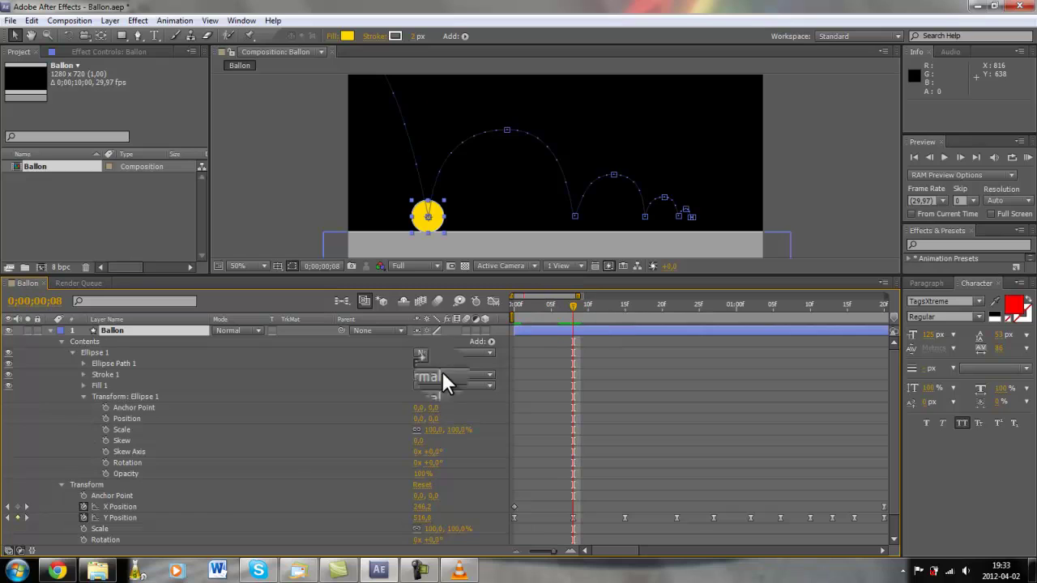
left_click(108, 461)
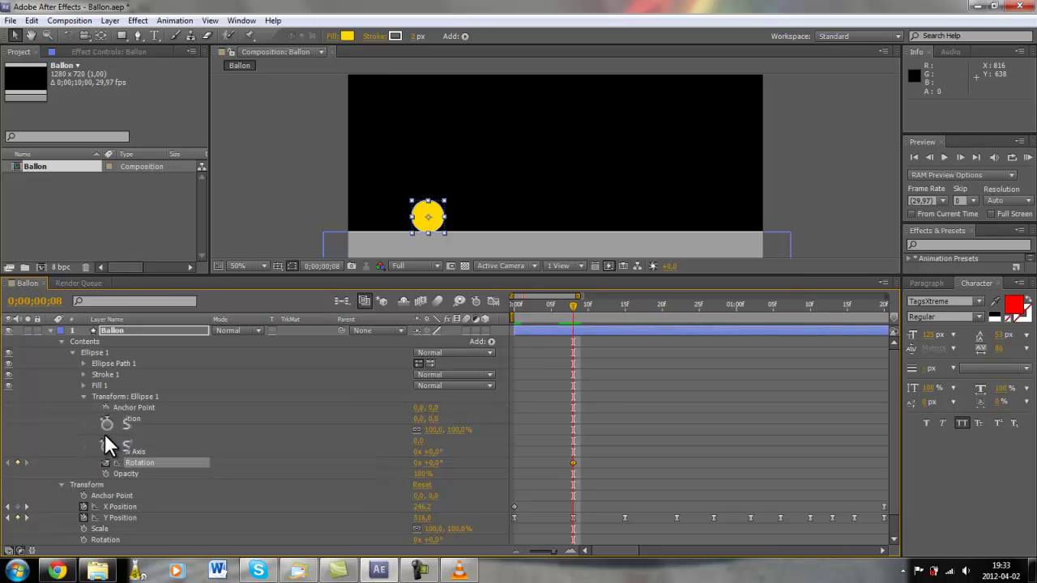
left_click(105, 429)
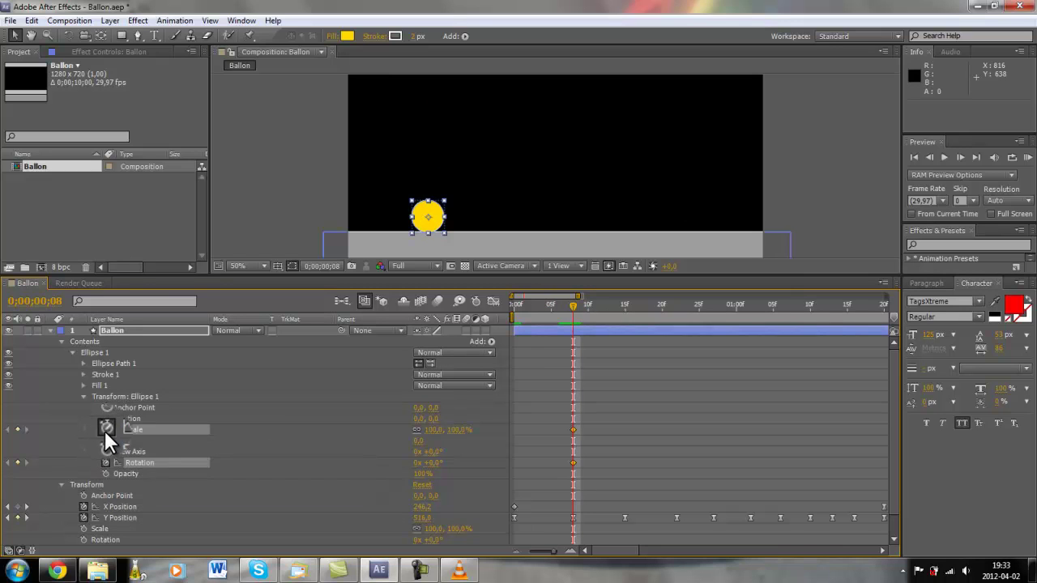
Unlink the Scale proportions of Ellipse 1 and set its frame 8 scale to 135% horizontally and 80% vertically.
left_click(434, 433)
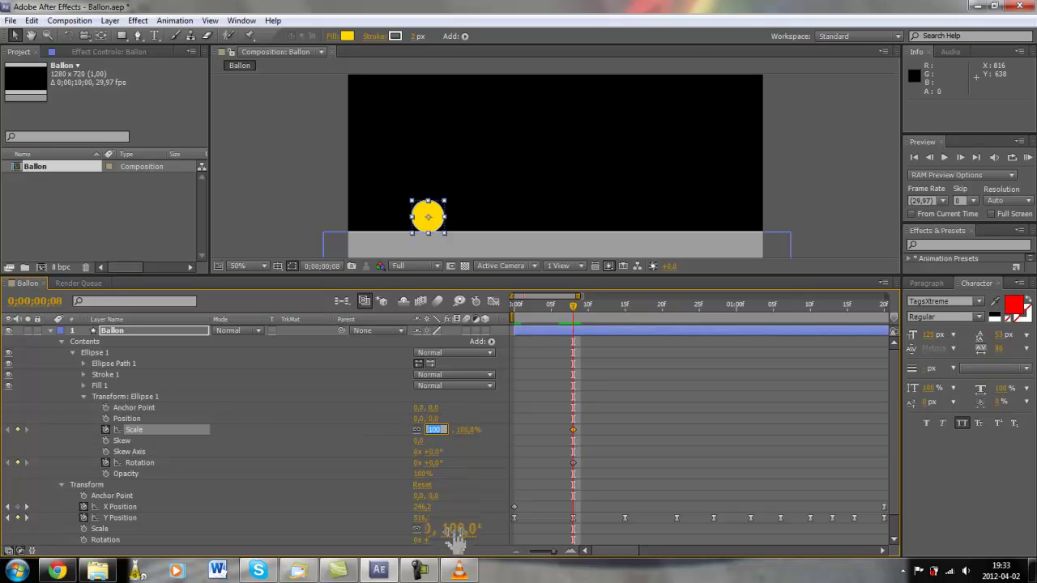
type("130")
key("Return")
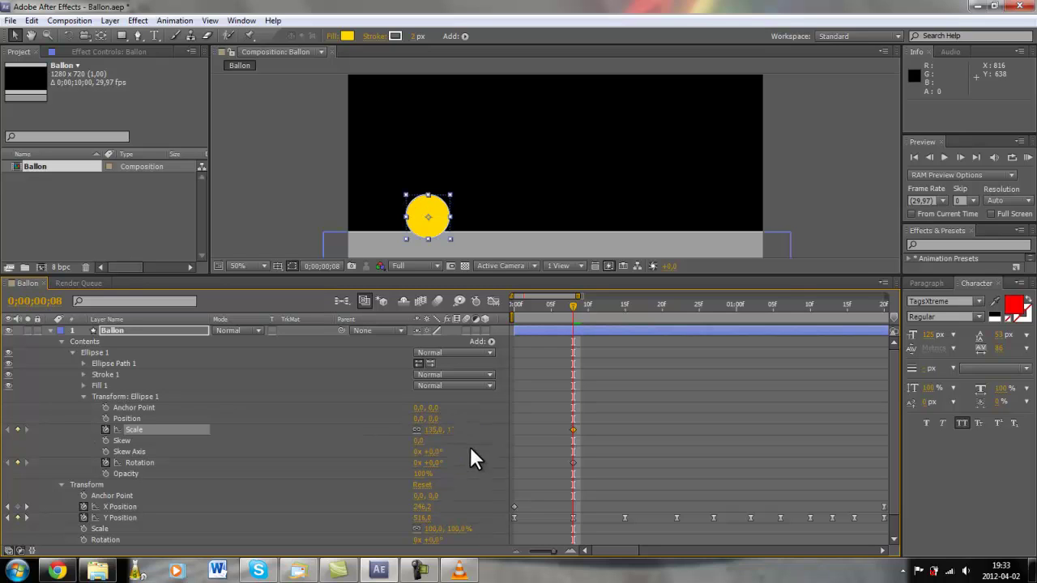
left_click_drag(434, 438, 417, 429)
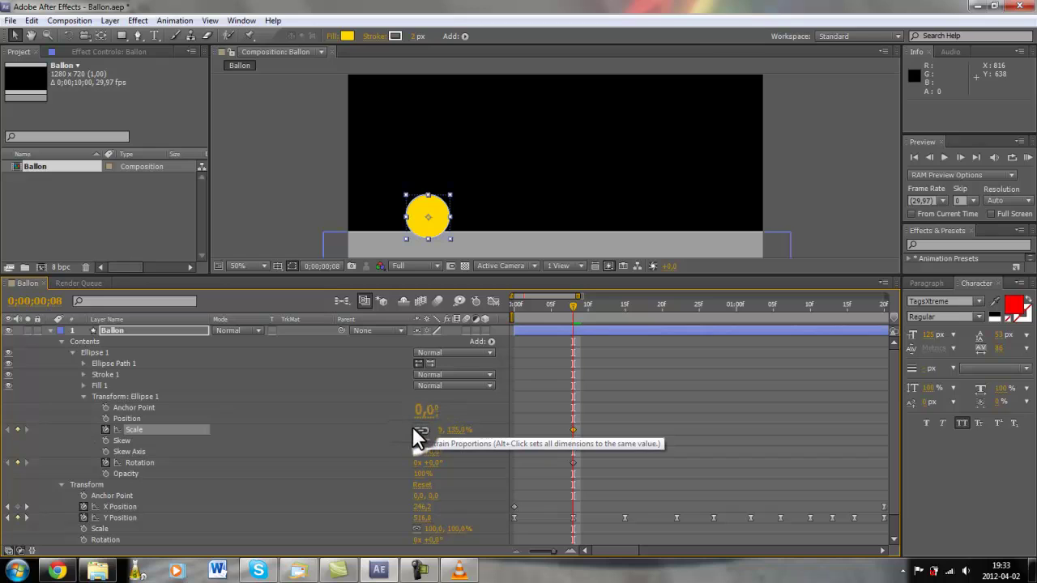
left_click(459, 430)
type("100")
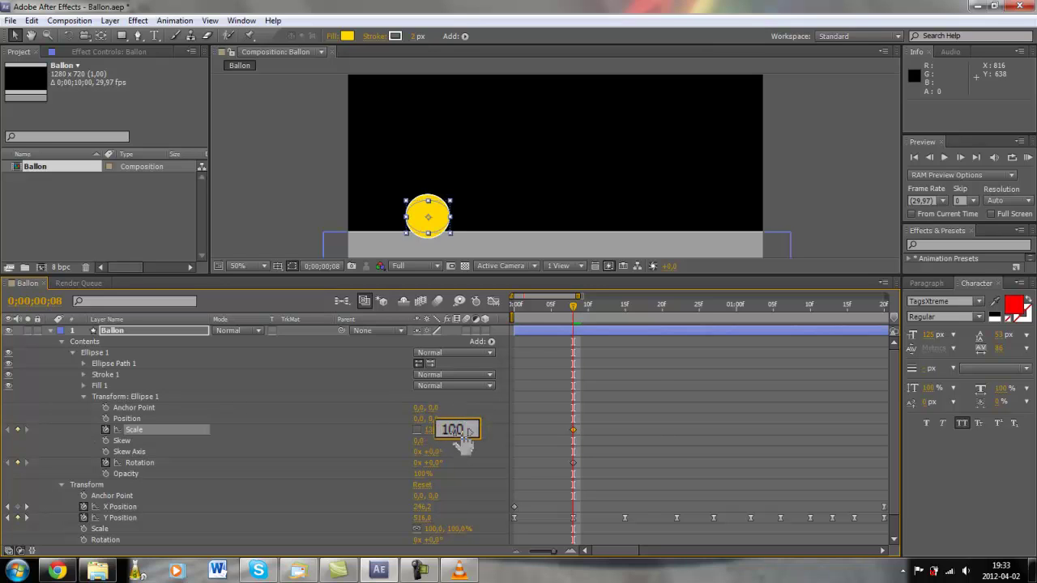
key("Return")
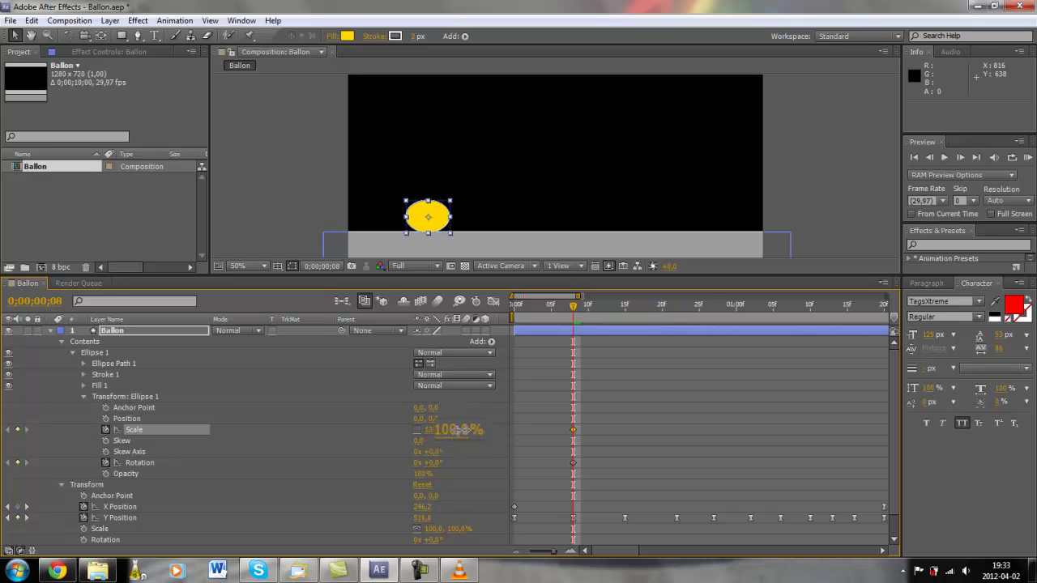
left_click(459, 430)
type("80")
key("Return")
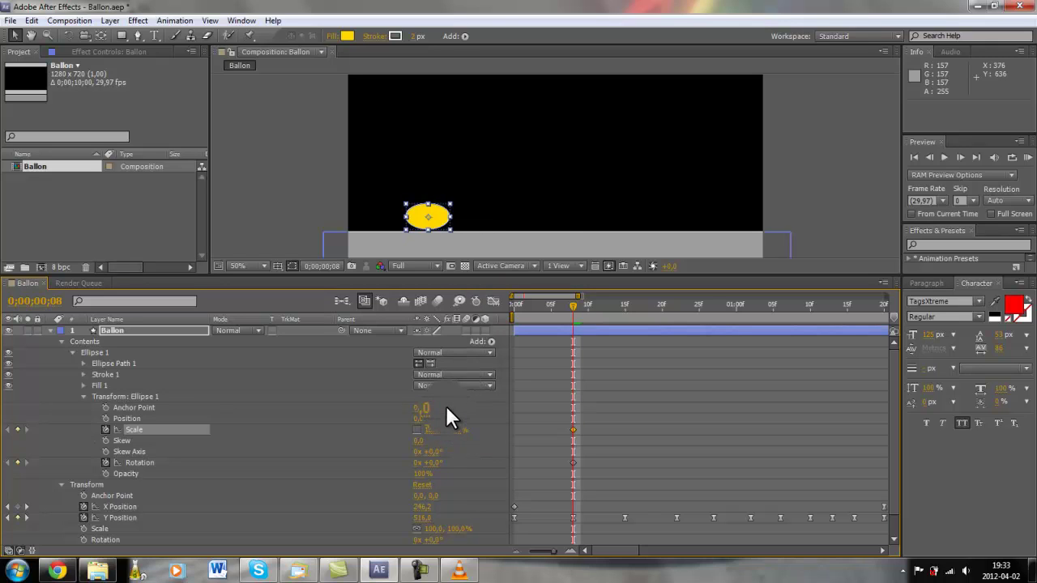
Nudge the squashed ellipse down to a Position of 0, 6 so it rests on the ground.
key("period")
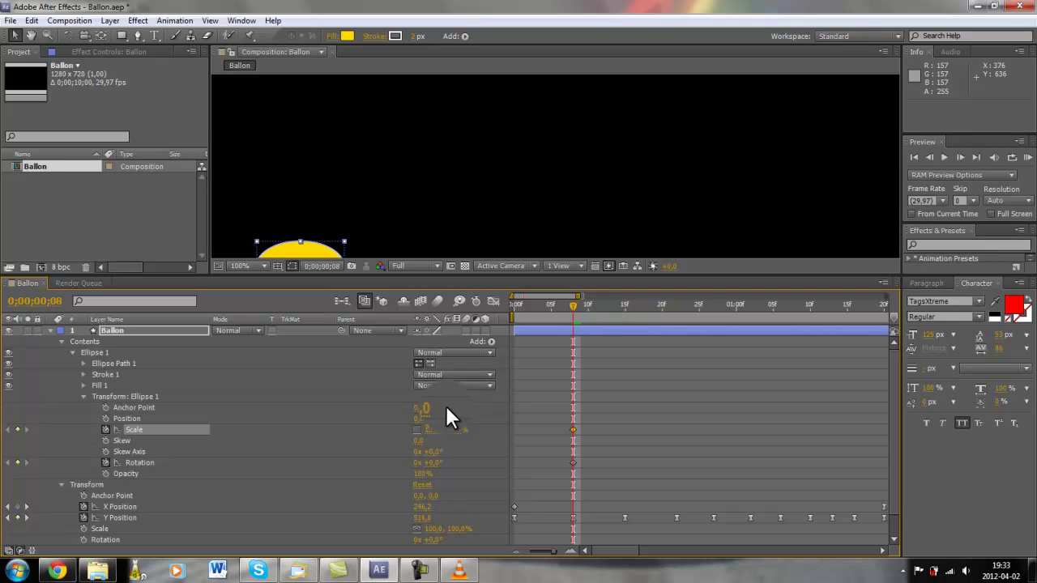
key("comma")
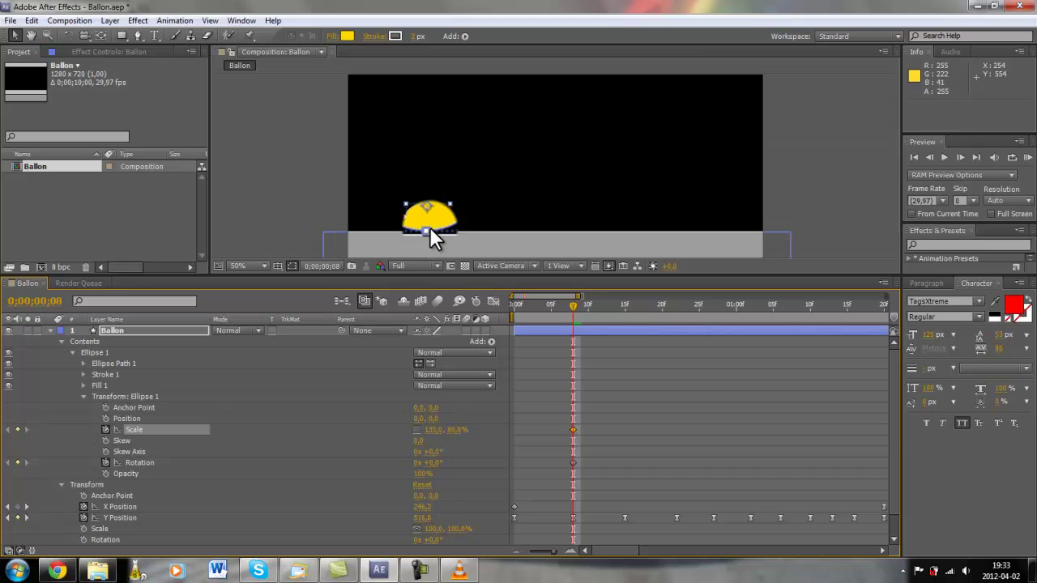
key("Down")
key("Down")
key("Down")
key("Down")
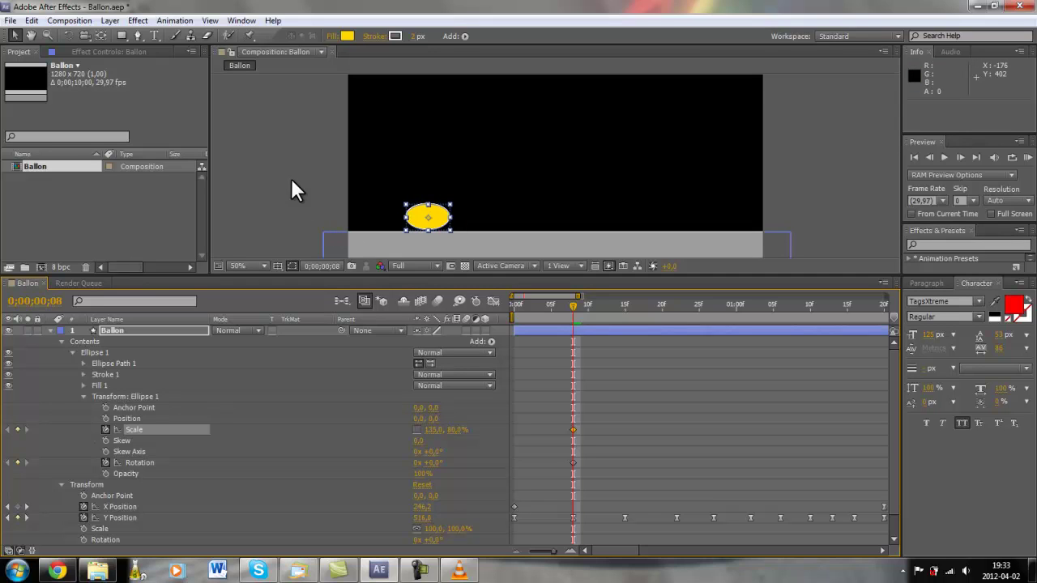
key("Down")
key("Down")
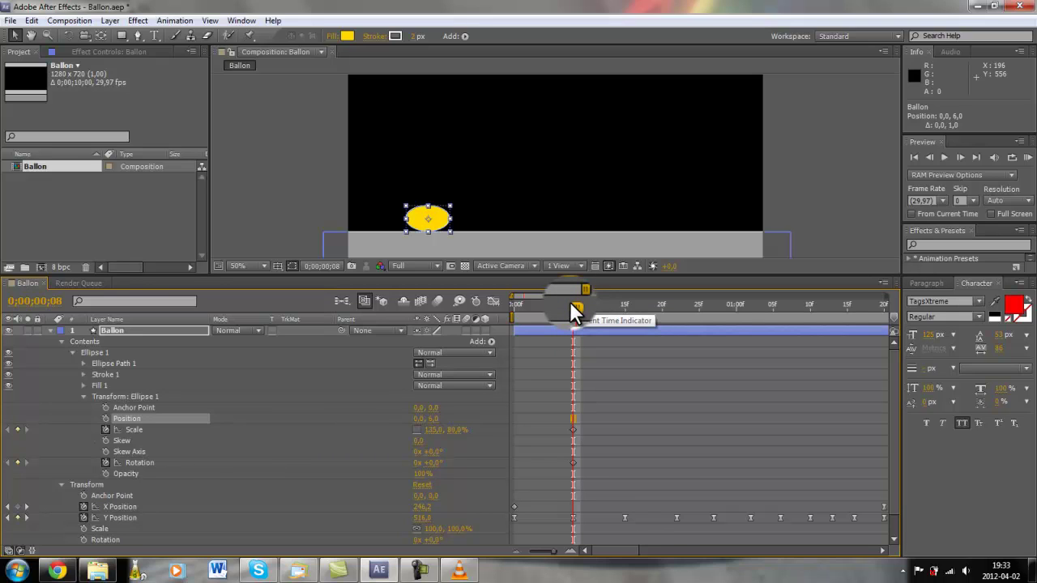
Go back to frame 7 and set the Rotation of Ellipse 1 to 60°.
key("Page_Up")
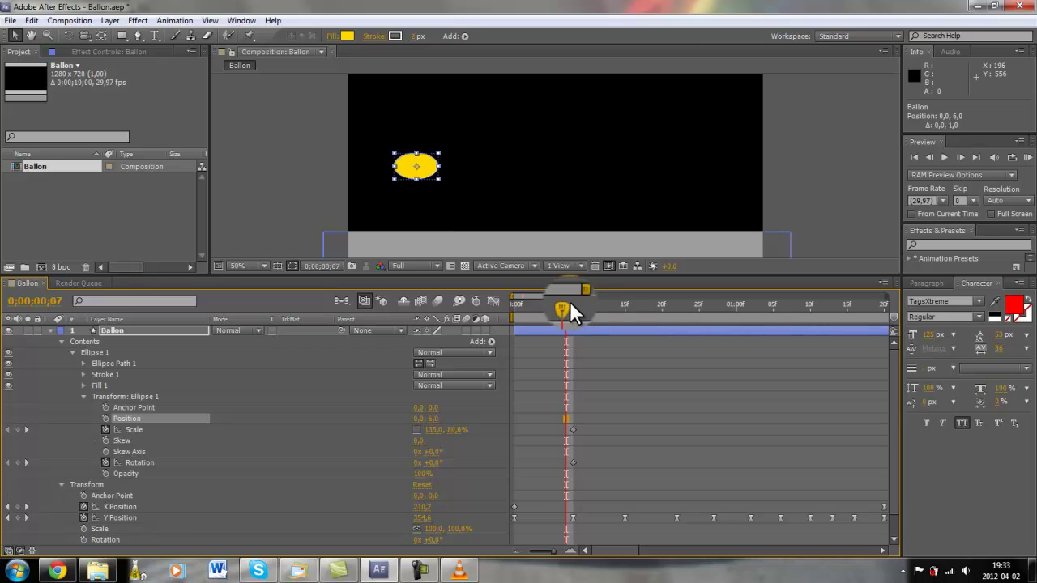
left_click_drag(431, 463, 444, 463)
left_click(427, 463)
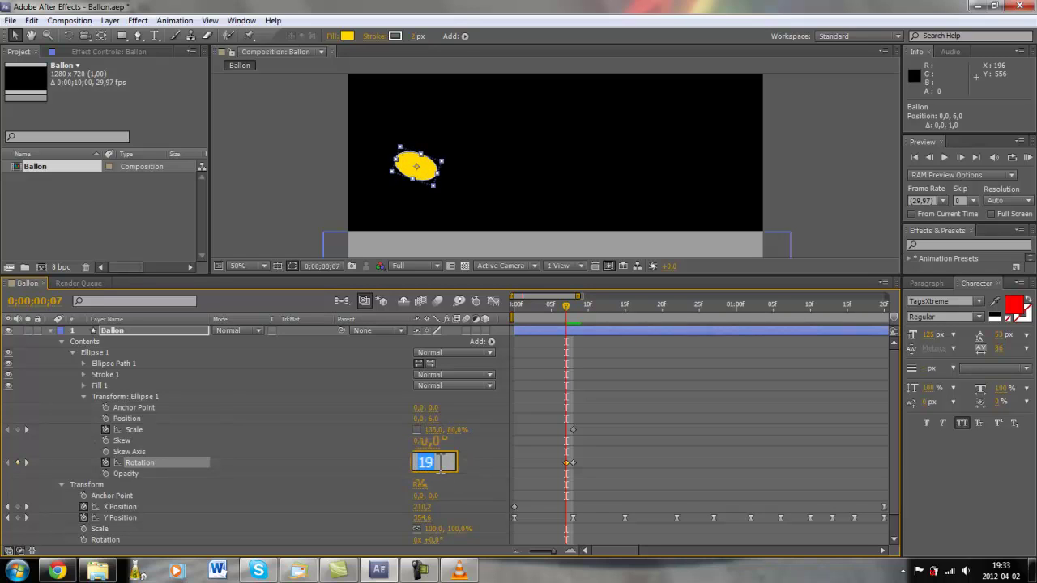
type("30")
key("Return")
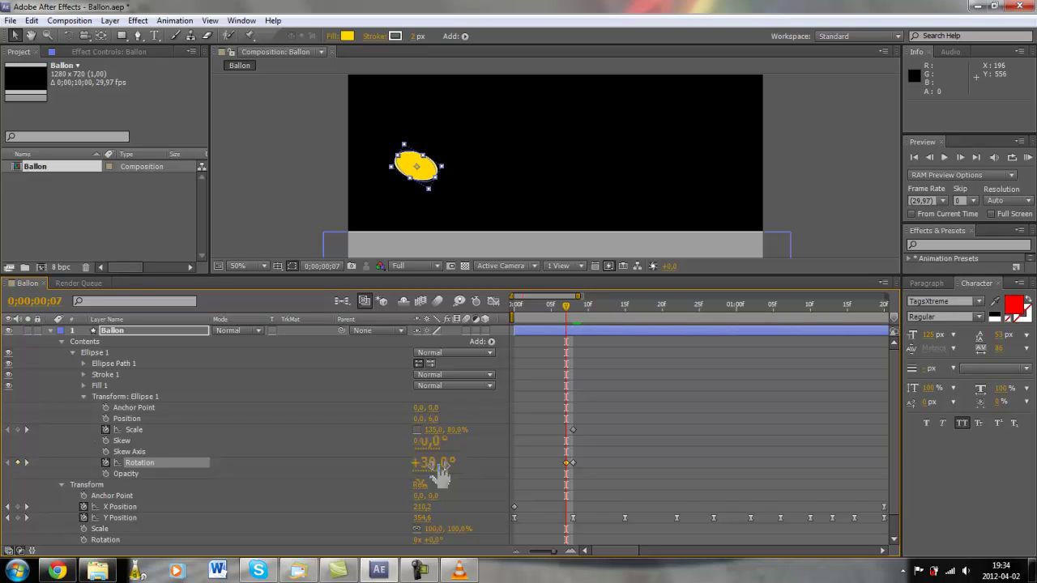
left_click(437, 466)
type("60")
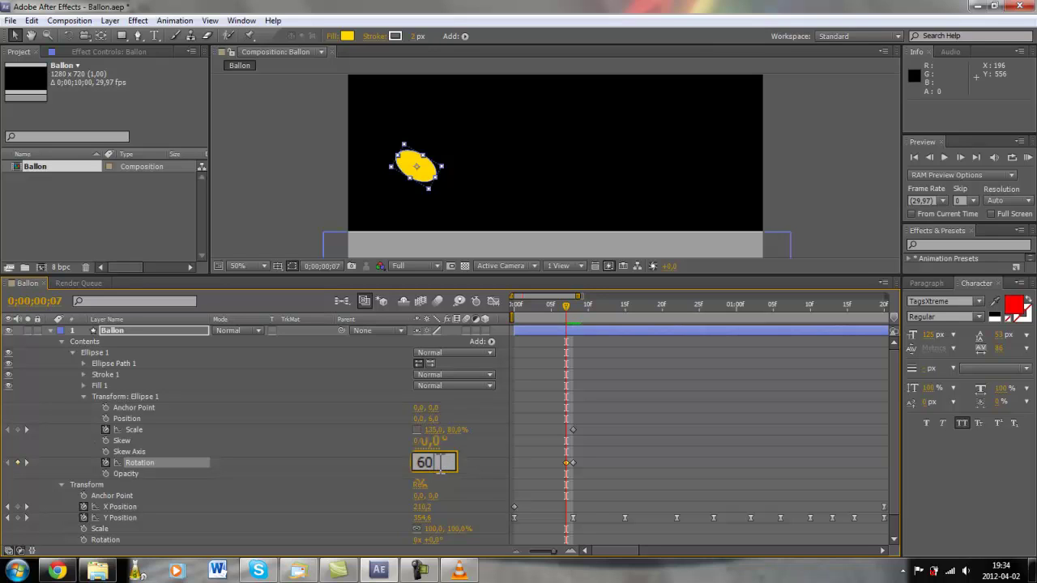
key("Return")
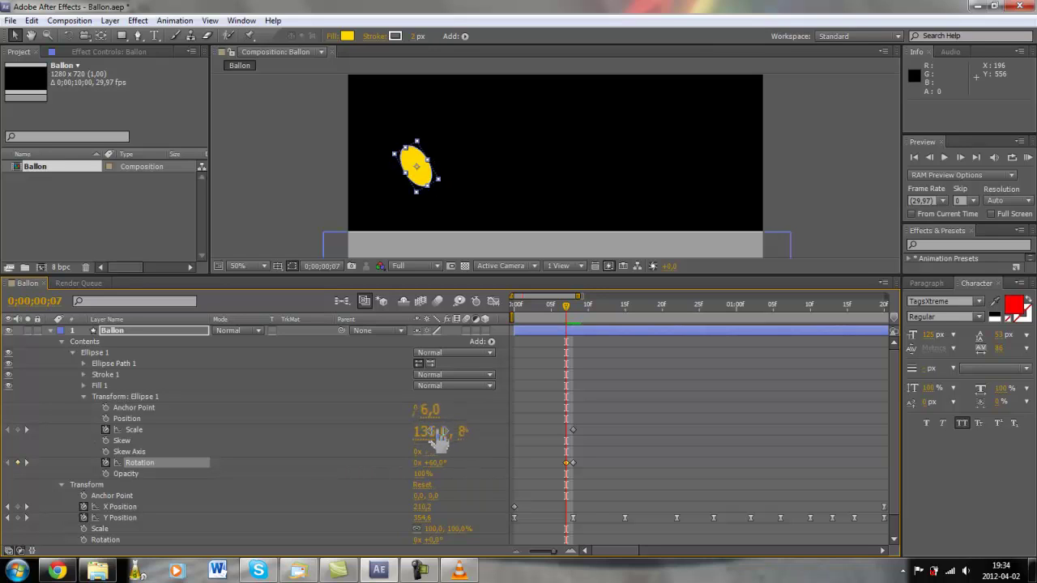
Set the Scale of Ellipse 1 at frame 7 to 115% by 95% and return to the first frame.
left_click(435, 429)
type("125")
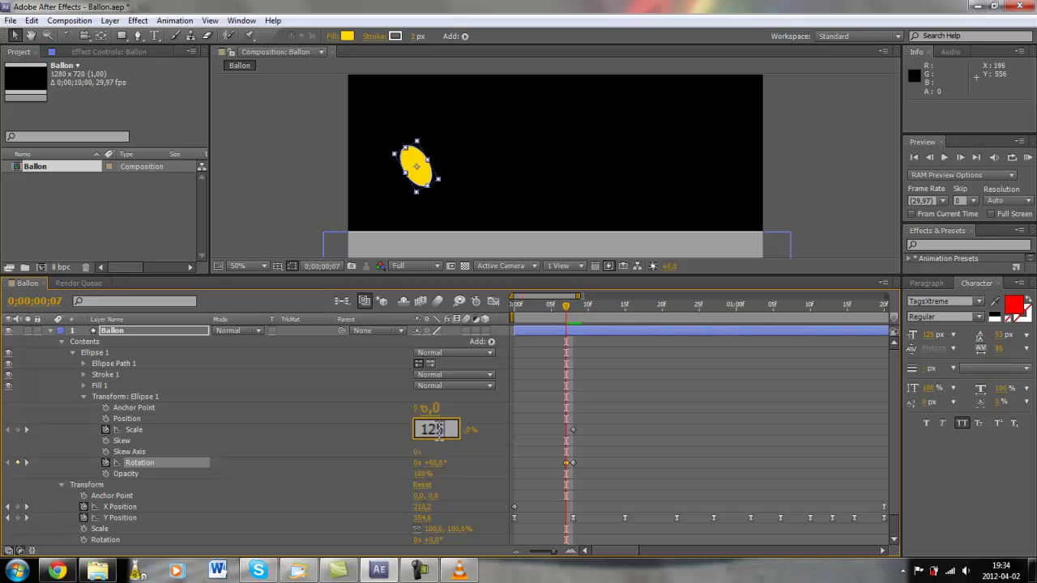
key("Return")
left_click(436, 429)
type("115")
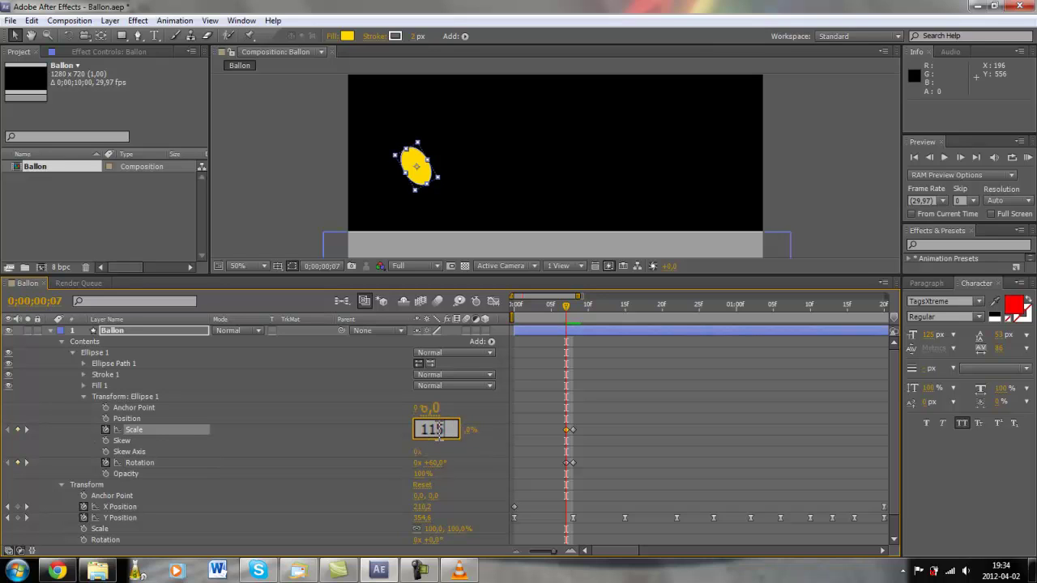
key("Return")
left_click(454, 431)
type("105")
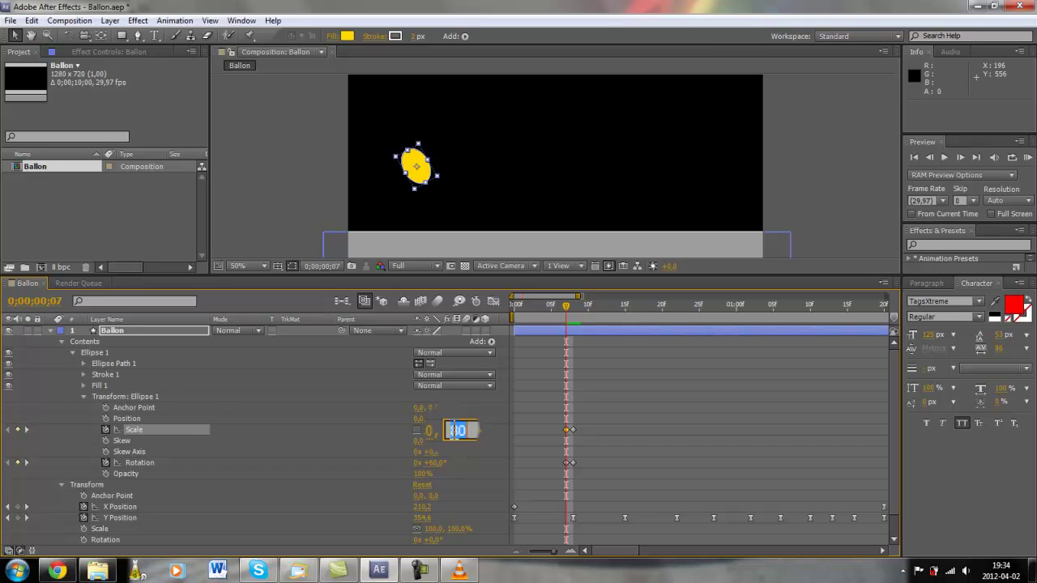
key("Return")
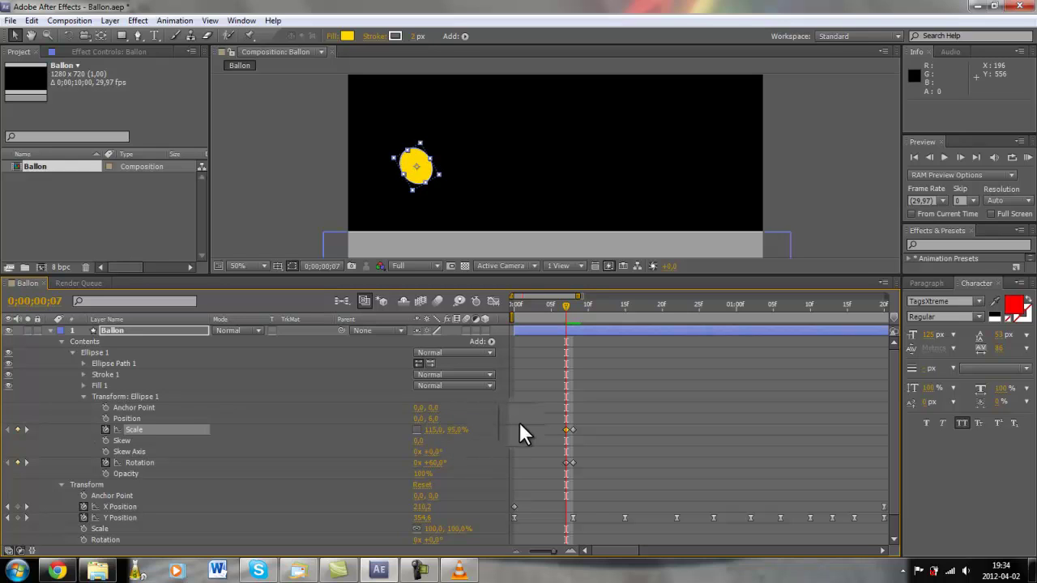
left_click_drag(565, 308, 510, 308)
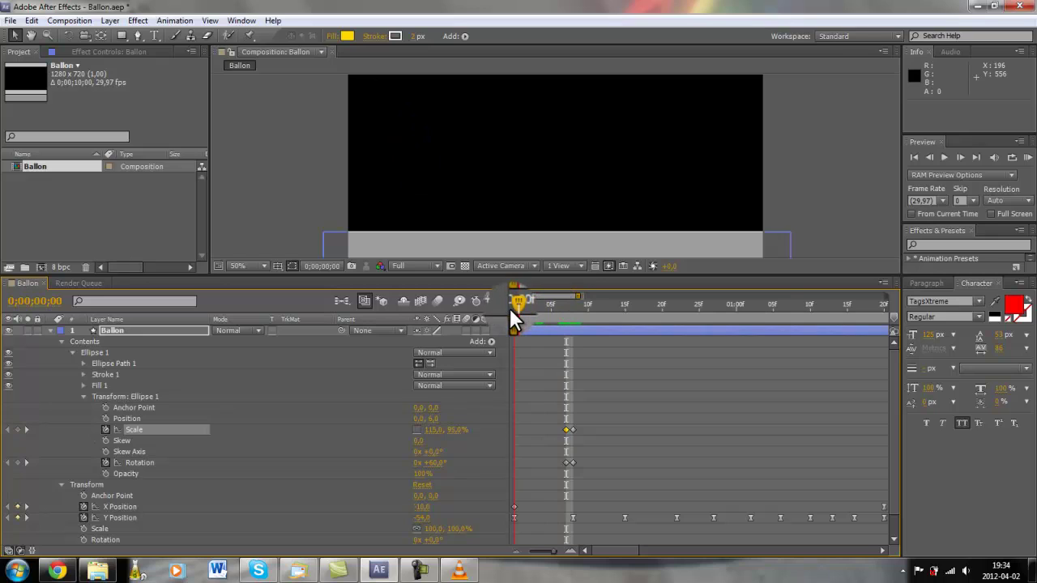
Set Ellipse 1 at the first frame to a Scale of 100% by 100% and a Rotation of 0°.
left_click(427, 430)
type("100")
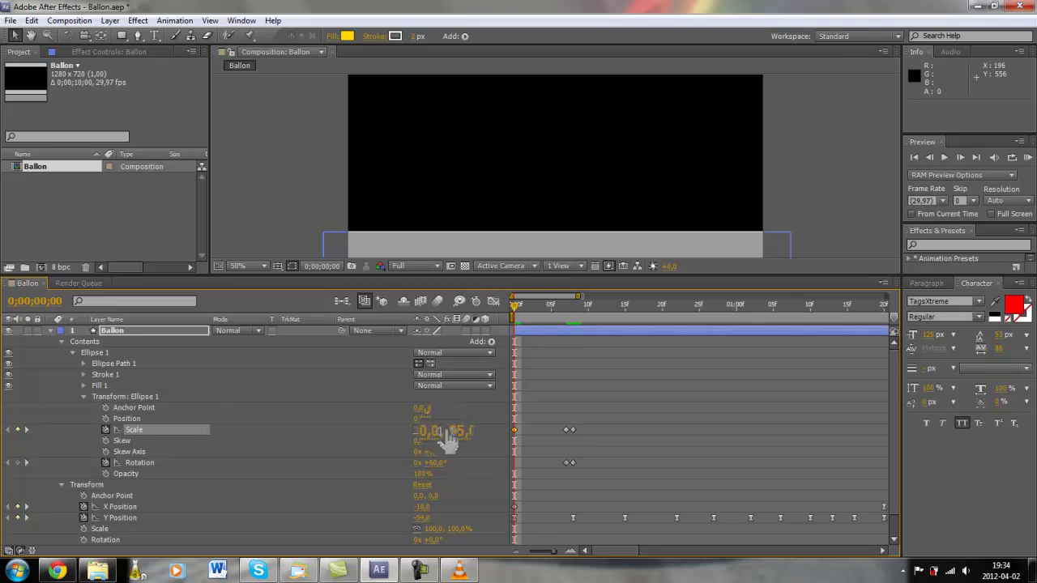
left_click(457, 429)
type("100")
key("Return")
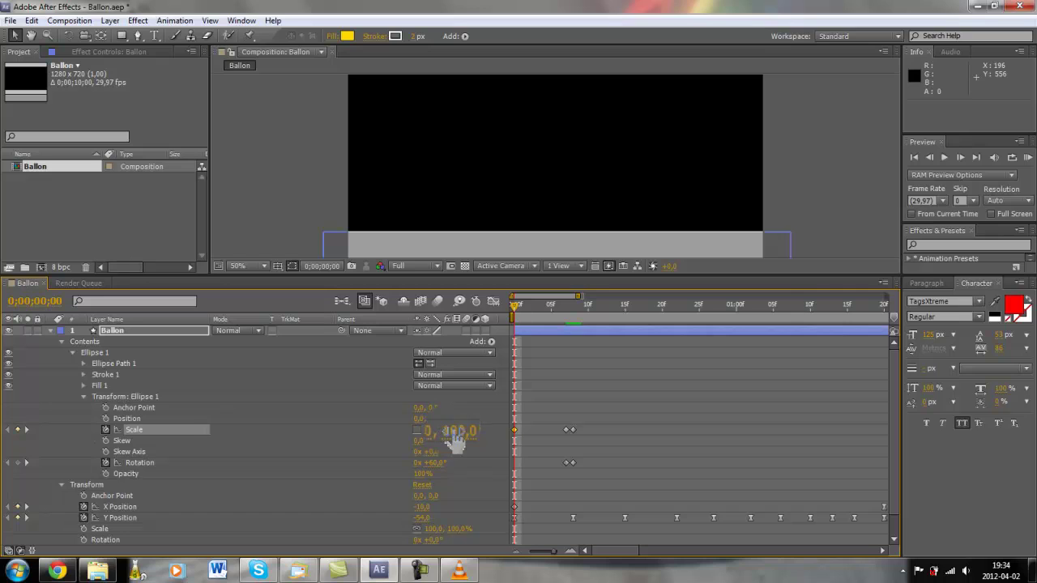
left_click(430, 462)
type("0")
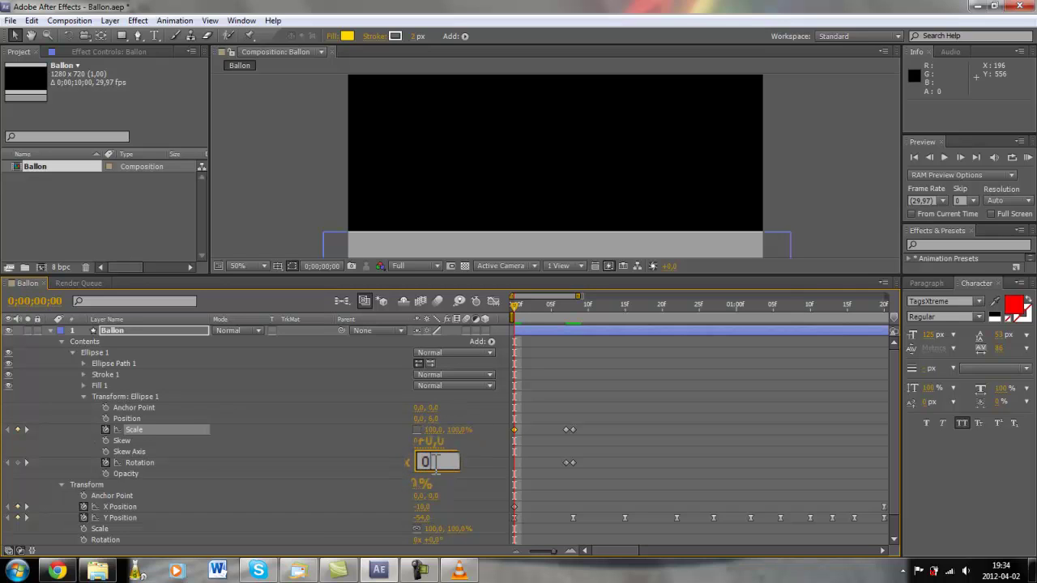
key("Return")
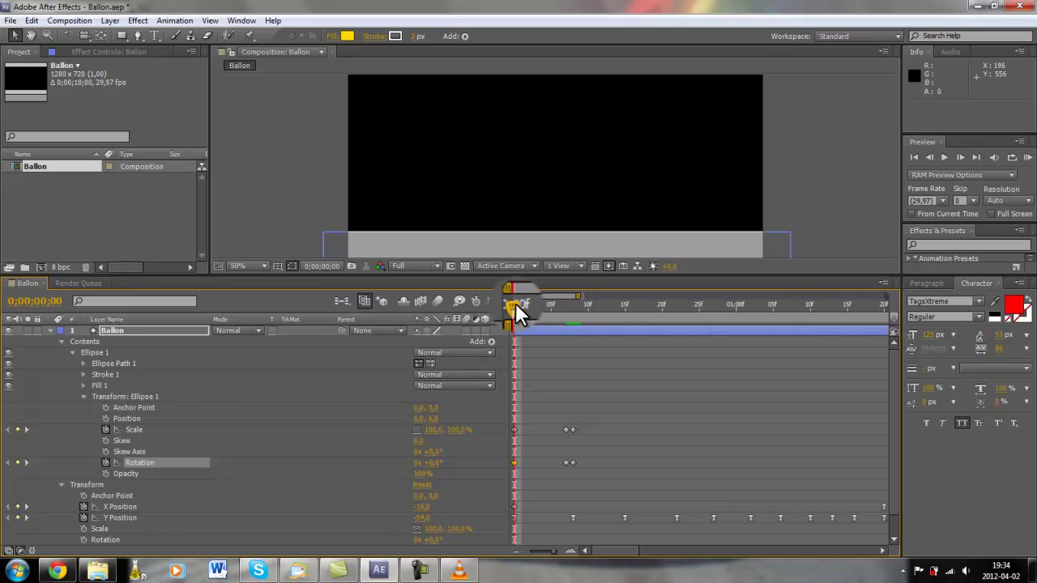
Go to frame 15, the peak of the first bounce, and set the Rotation of Ellipse 1 to 60°.
left_click_drag(514, 305, 574, 304)
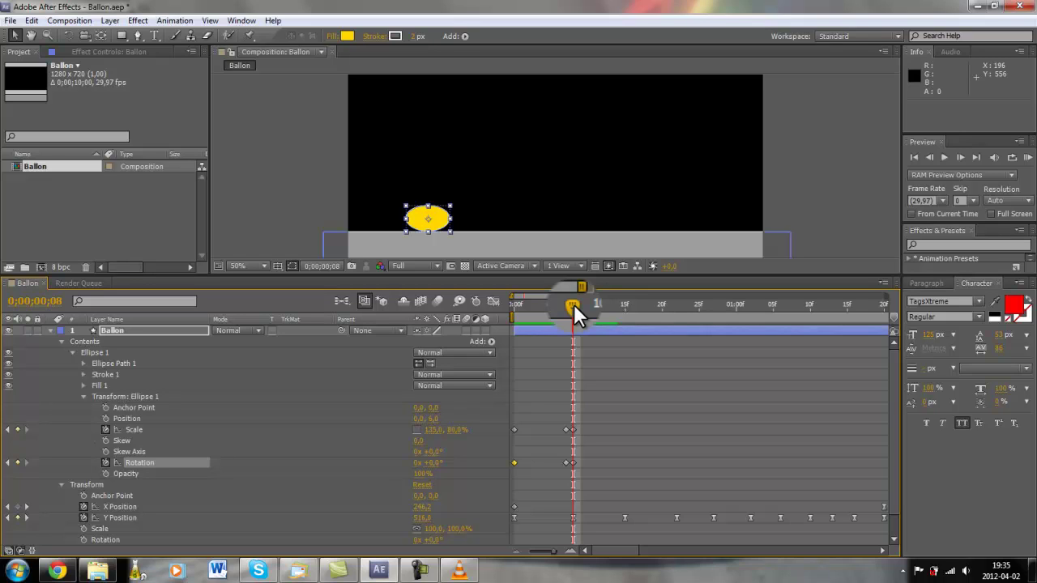
left_click_drag(581, 304, 627, 302)
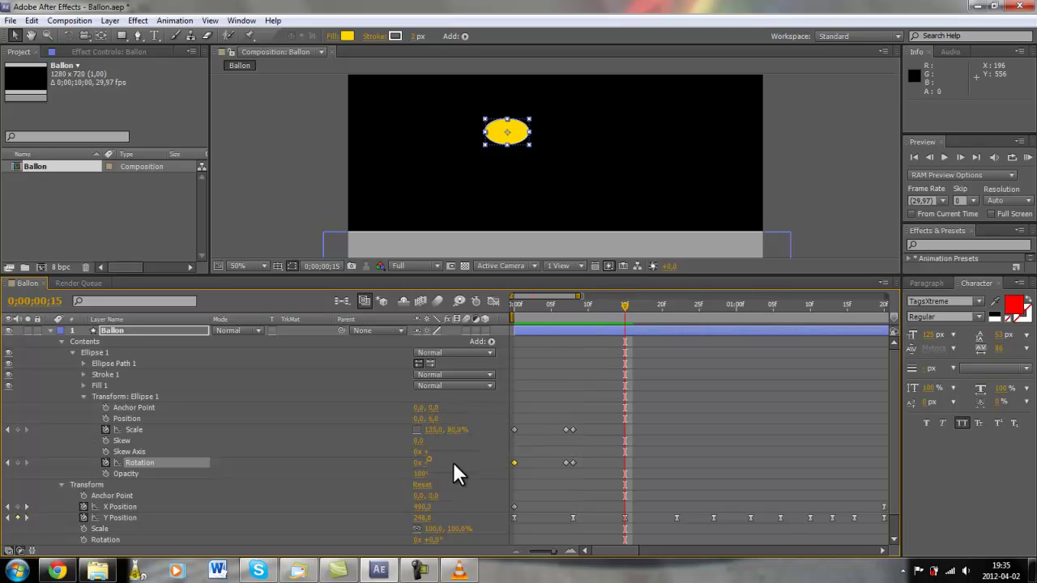
left_click_drag(423, 463, 440, 475)
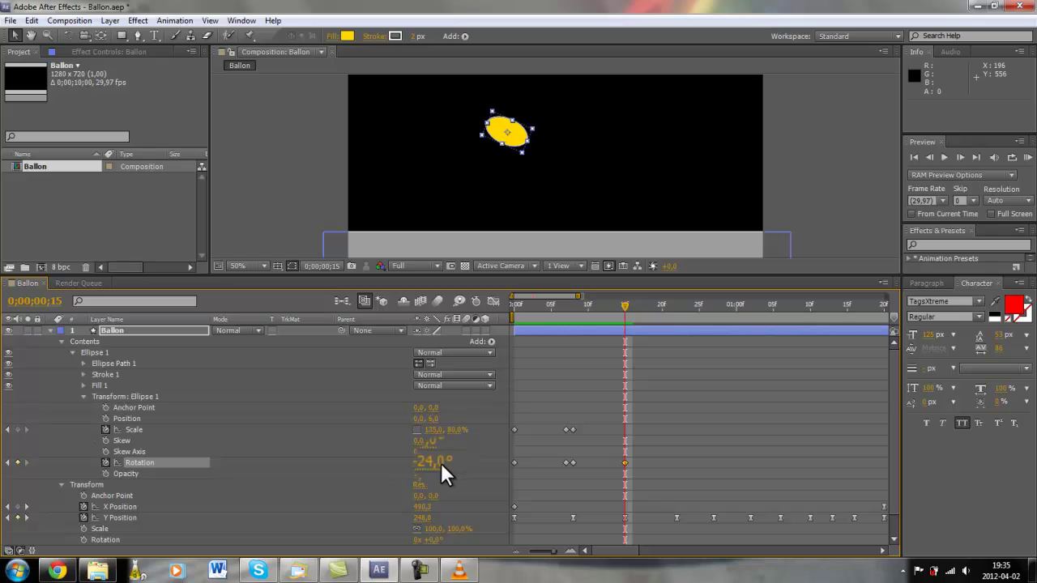
left_click(438, 464)
type("60")
key("Return")
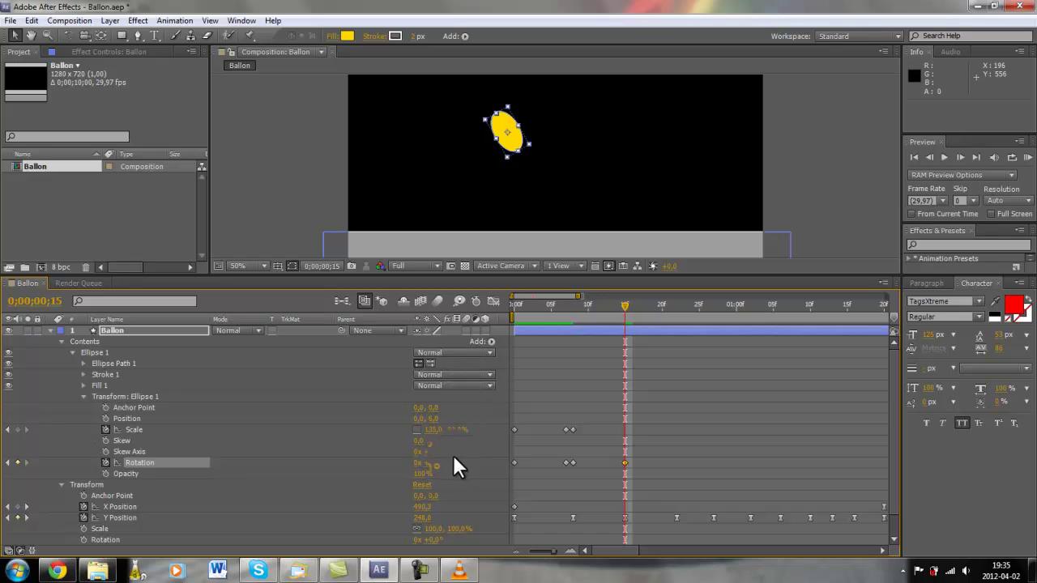
Set the Scale of Ellipse 1 at frame 15 to 125% horizontally and 90% vertically.
left_click(437, 430)
type("130")
key("Return")
left_click(457, 434)
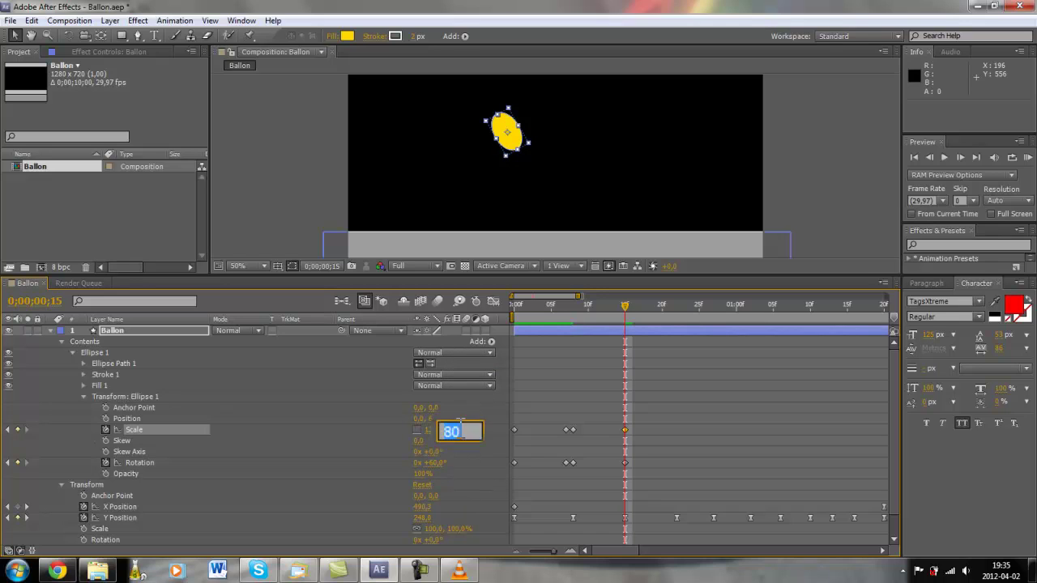
type("90")
key("Return")
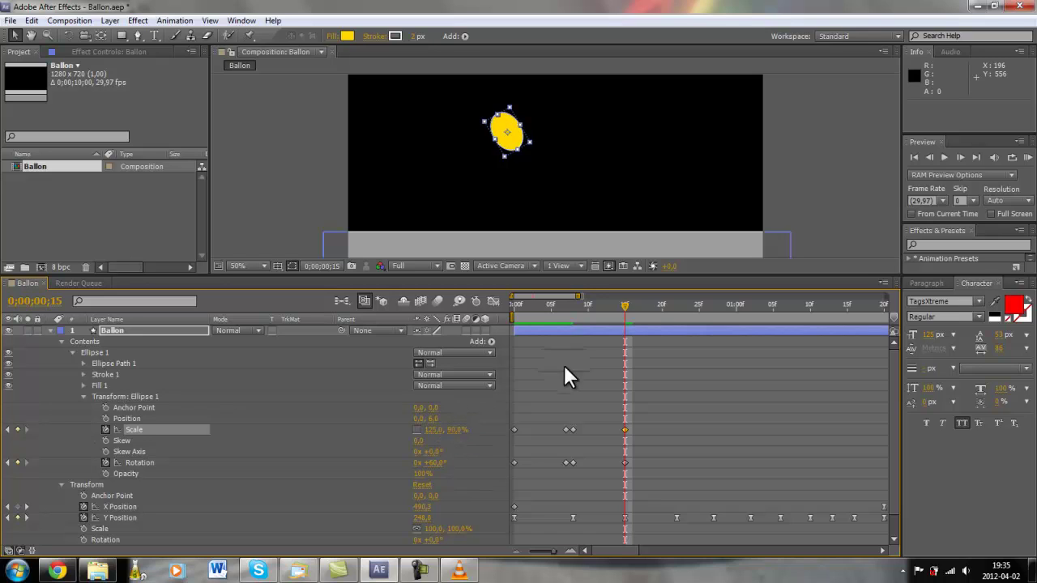
Move the Scale and Rotation keyframes of Ellipse 1 from frame 15 to frame 9, right after the first impact.
left_click_drag(626, 305, 677, 309)
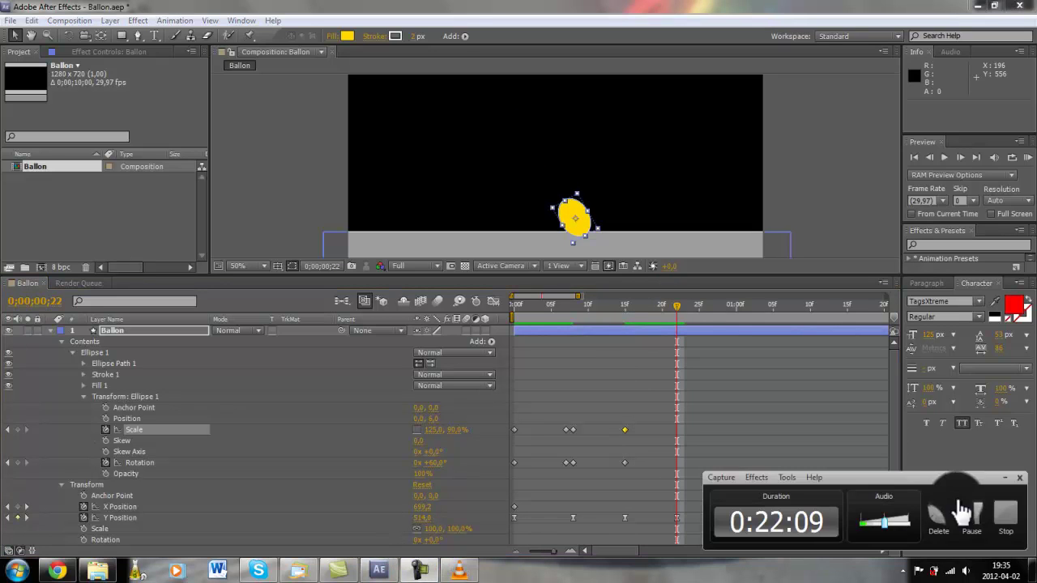
left_click(963, 511)
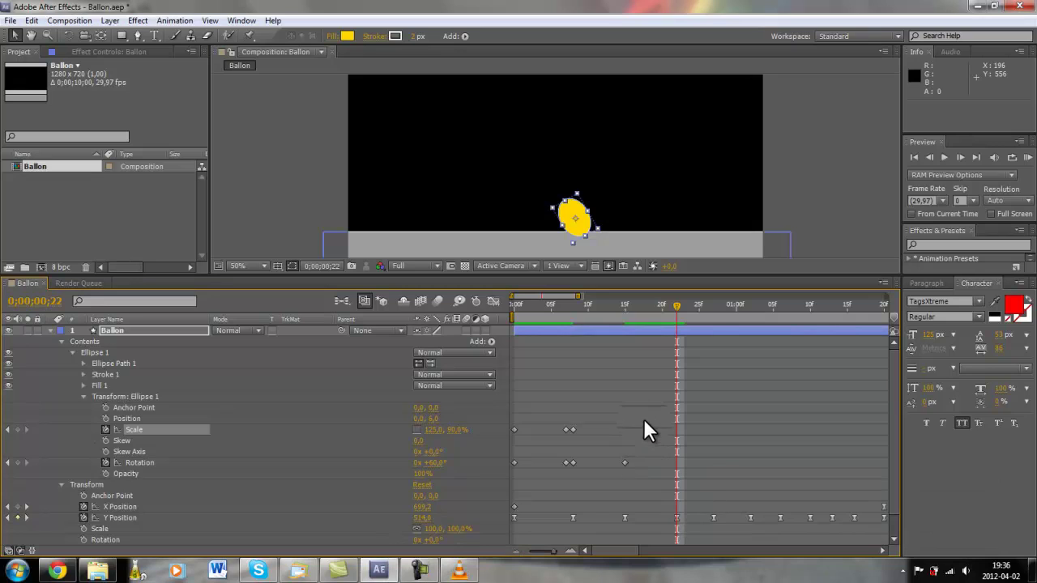
left_click_drag(644, 420, 620, 469)
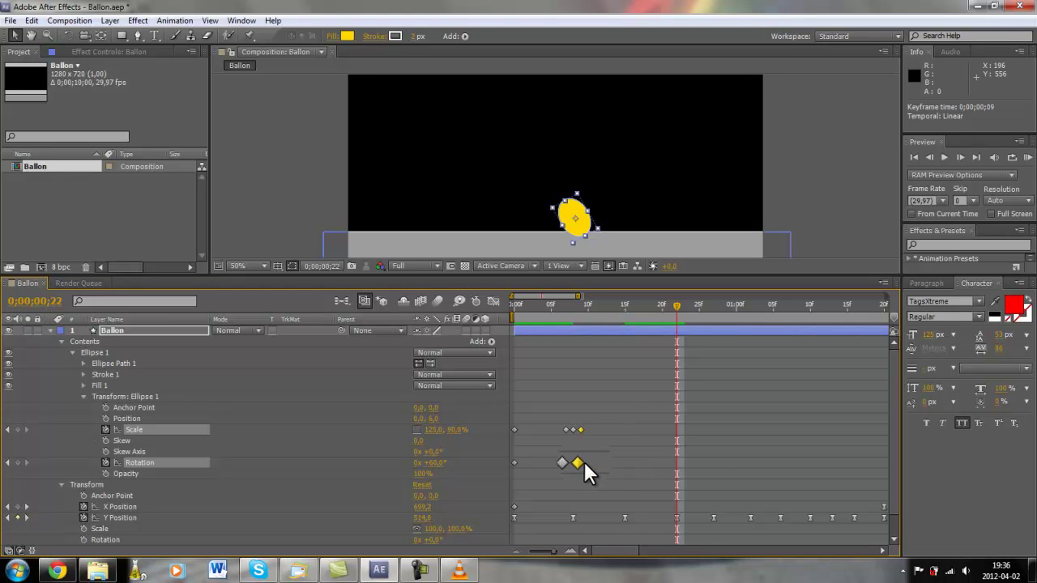
left_click_drag(584, 462, 580, 420)
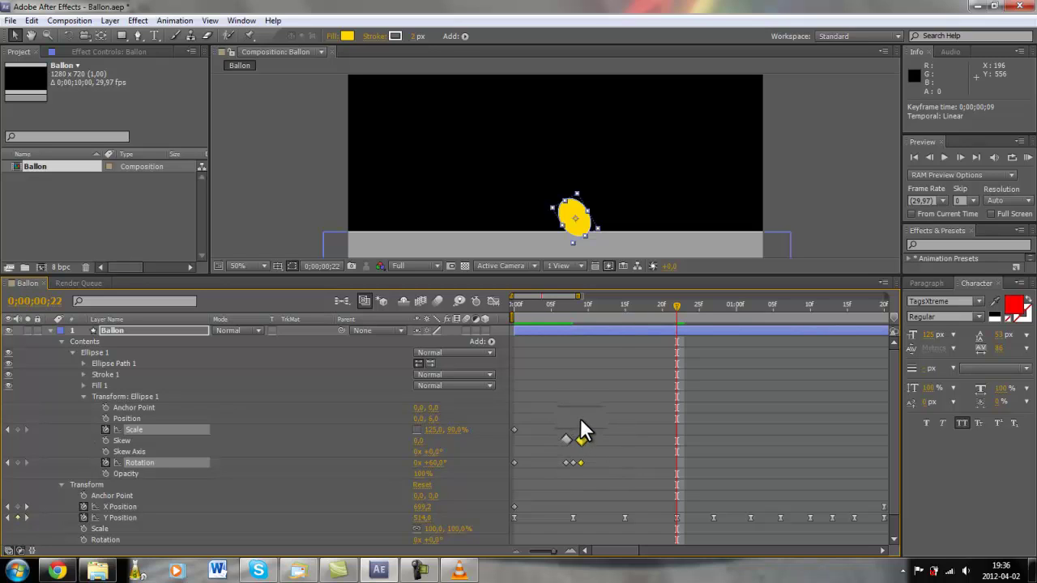
Compare frames 8 and 9, and set the Rotation of Ellipse 1 at frame 9 to -60°.
left_click(579, 305)
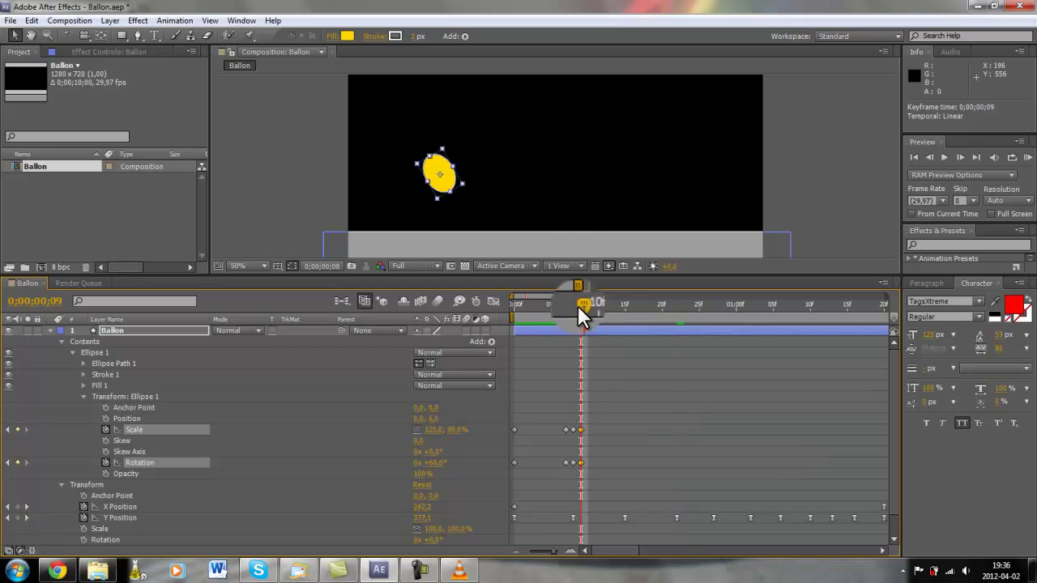
key("Page_Up")
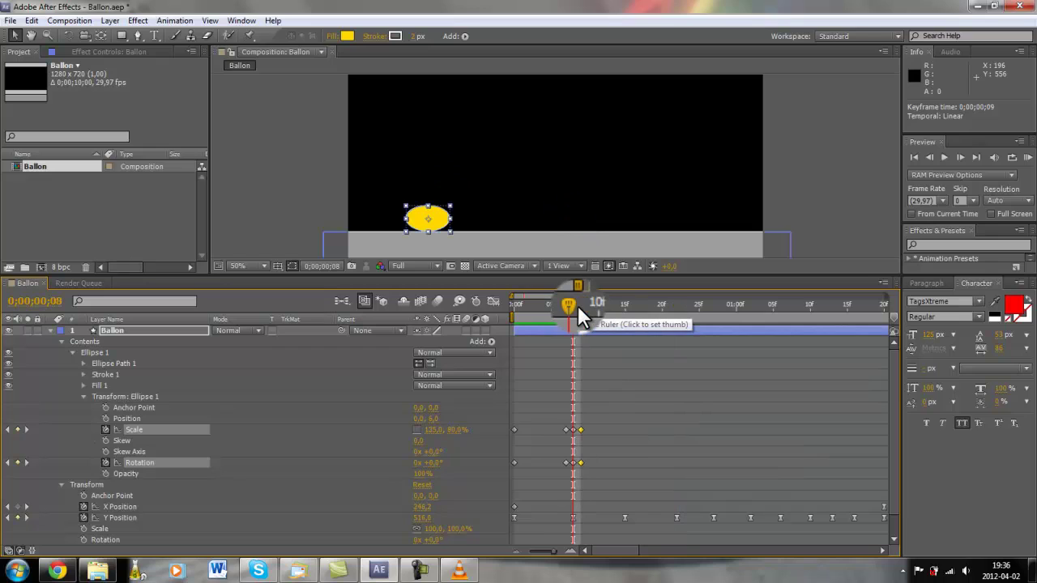
key("Page_Down")
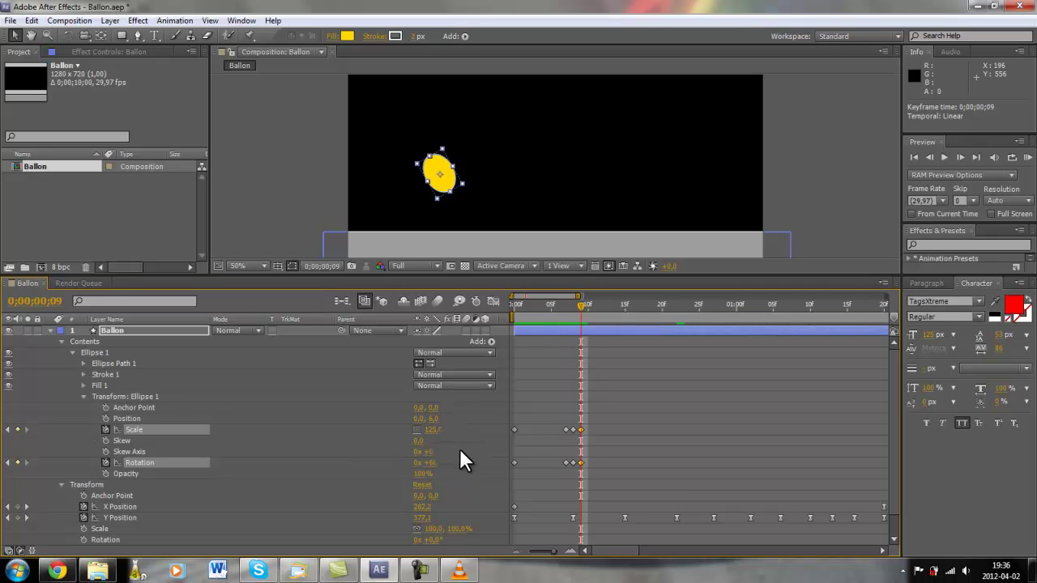
left_click(430, 463)
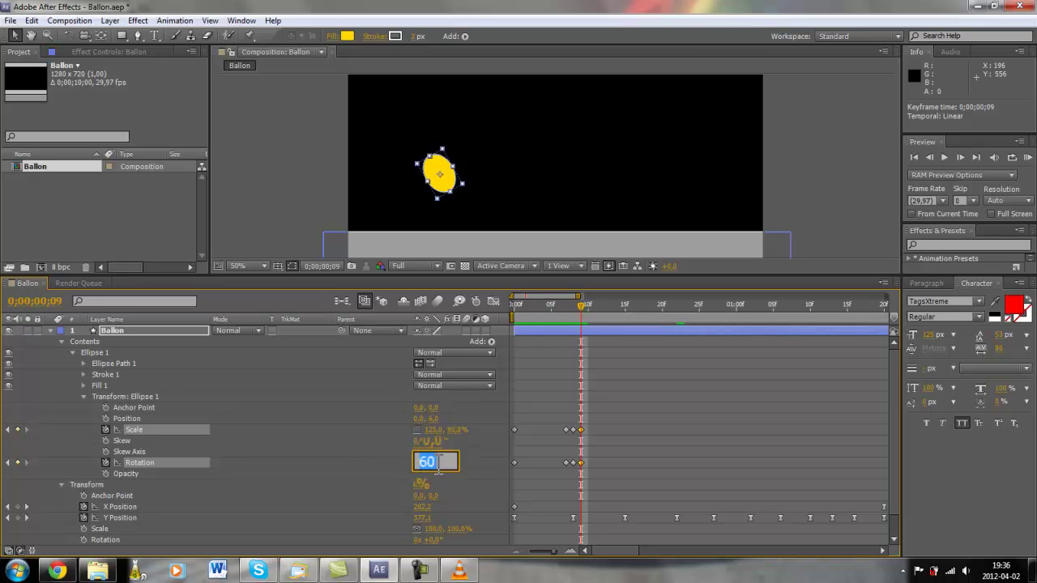
type("-68")
key("Return")
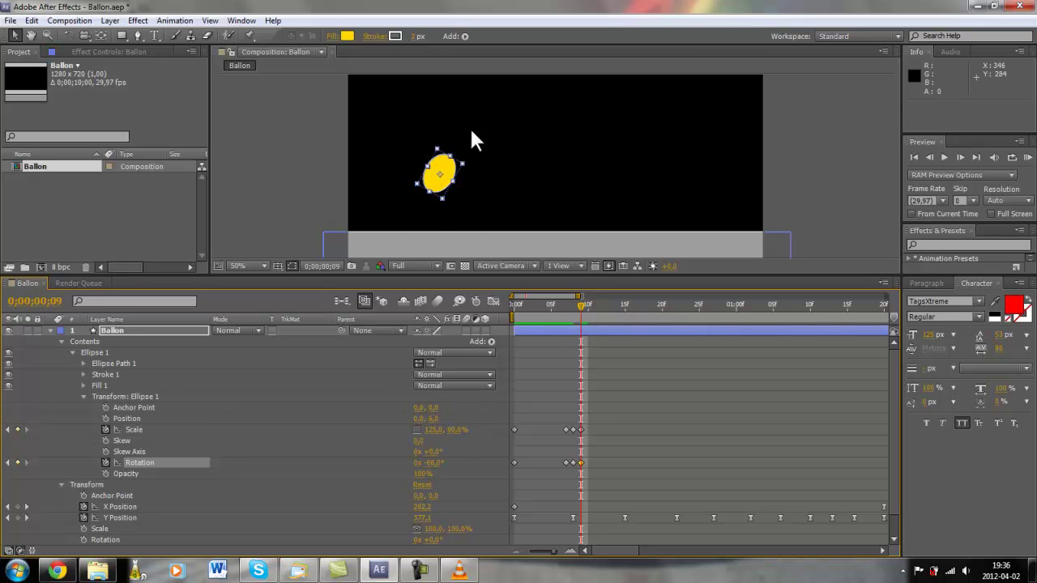
At frame 15, set Ellipse 1 to a Scale of 100% by 100% and a Rotation of 0°.
left_click(624, 305)
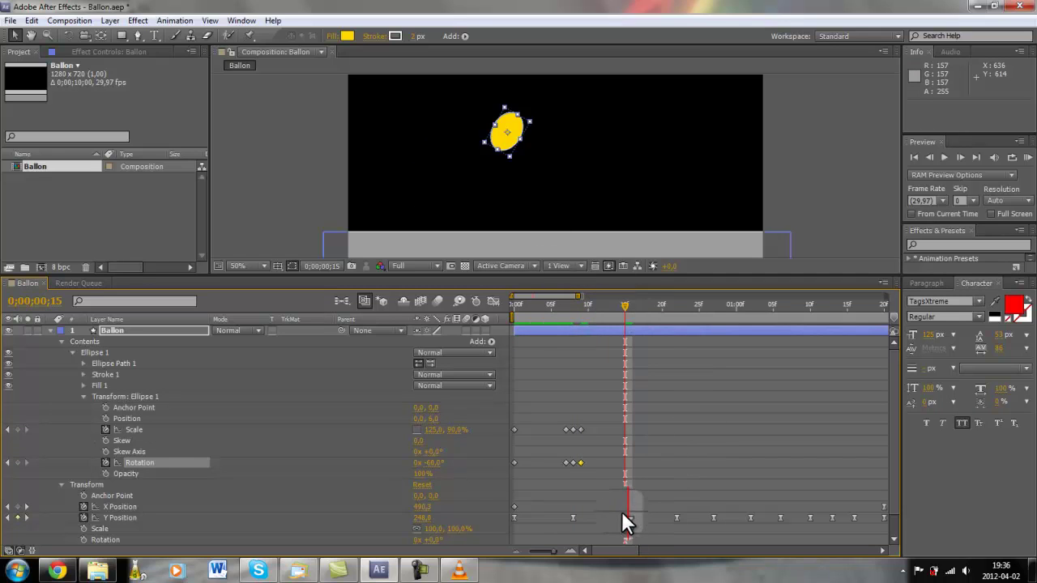
left_click(434, 429)
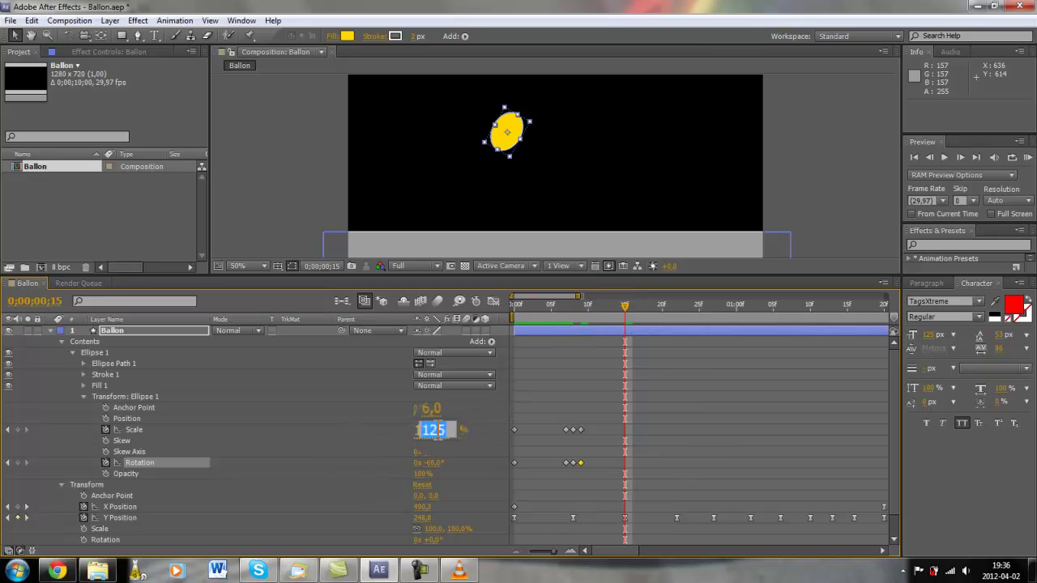
type("100")
key("Return")
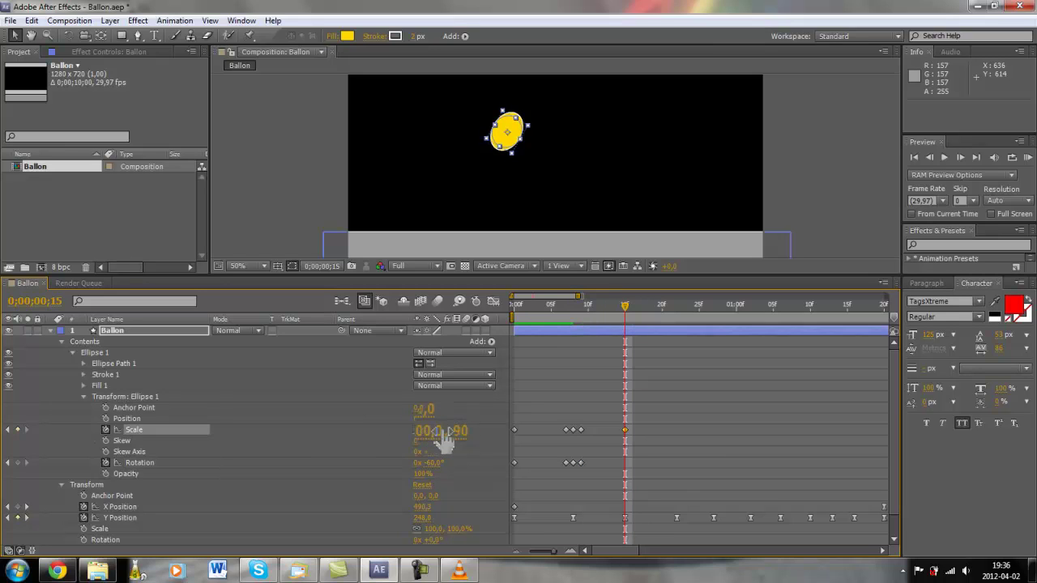
left_click(461, 429)
type("100")
key("Return")
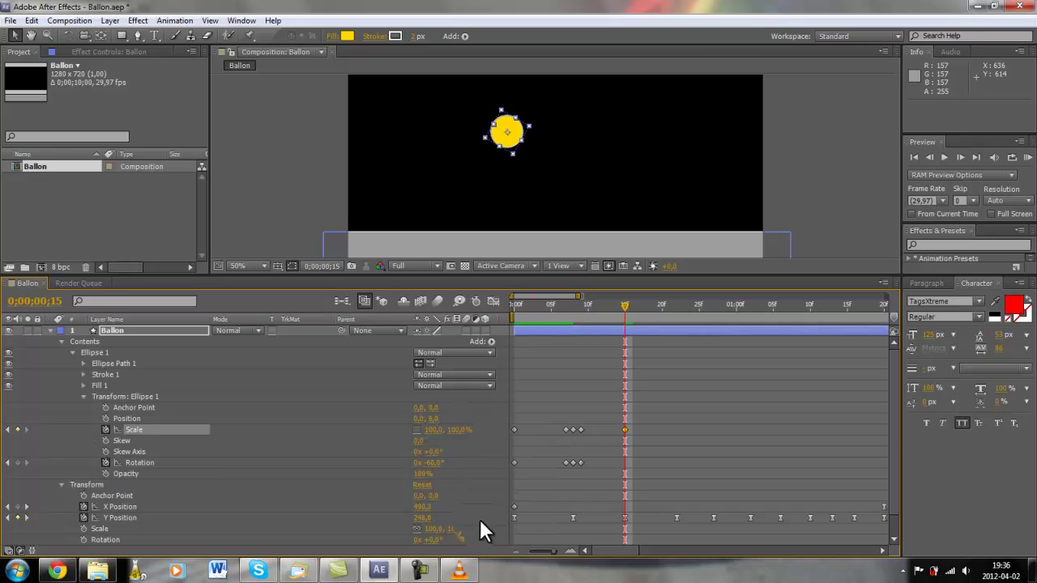
left_click(435, 462)
type("00")
key("Return")
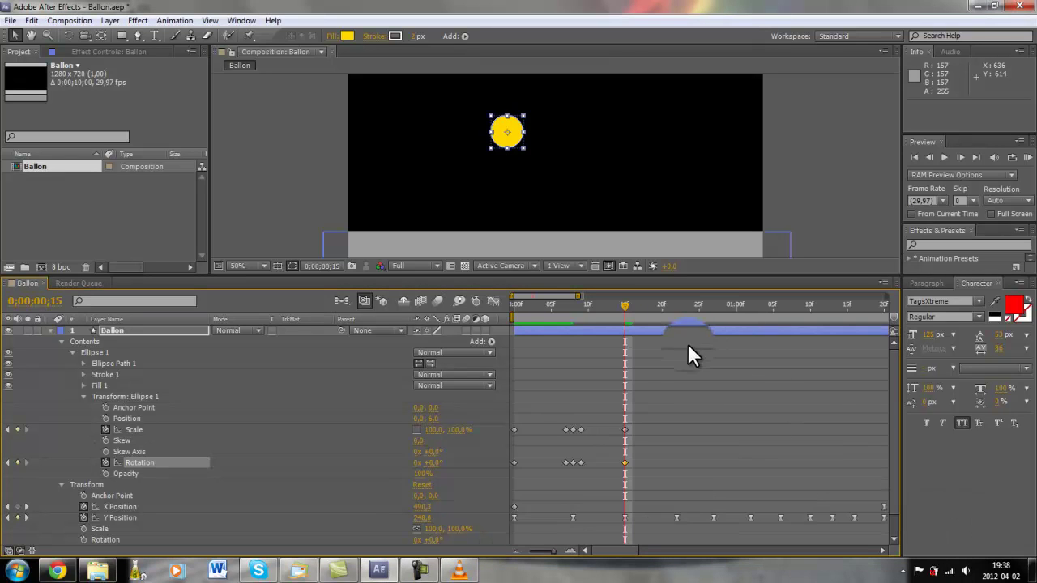
Go to the second impact at frame 22 and copy the six Scale and Rotation keyframes from frames 7 to 9.
left_click(673, 305)
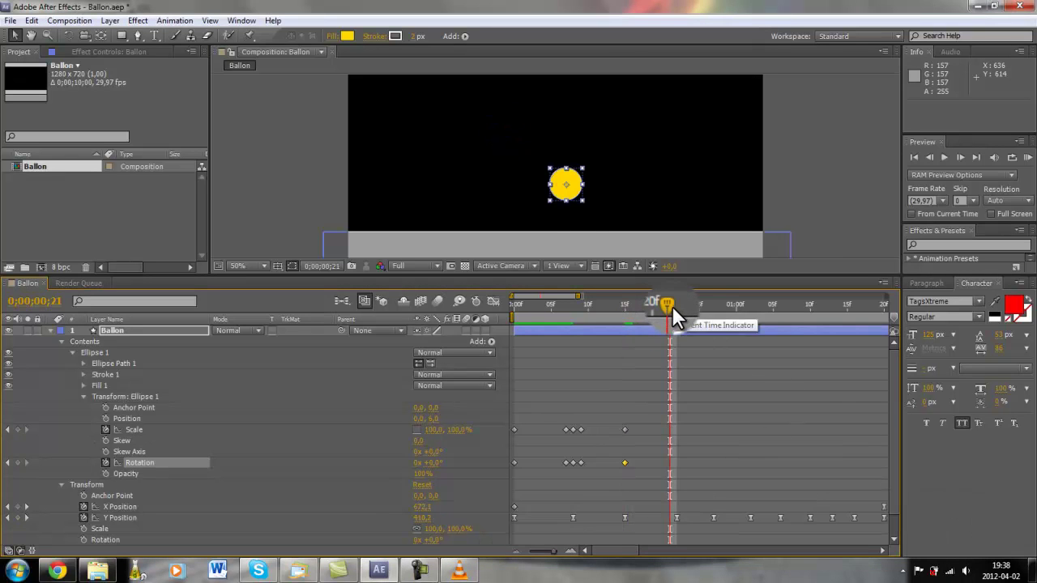
left_click(118, 329)
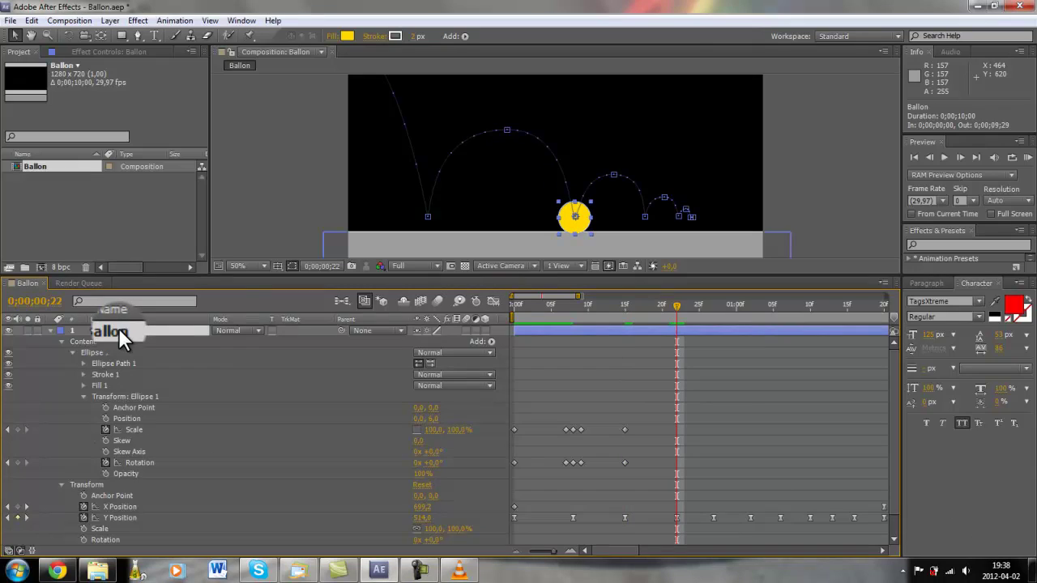
mouse_move(527, 444)
left_mouse_down()
mouse_move(627, 433)
mouse_move(613, 427)
mouse_move(588, 445)
mouse_move(585, 419)
mouse_move(551, 421)
mouse_move(587, 467)
left_mouse_up()
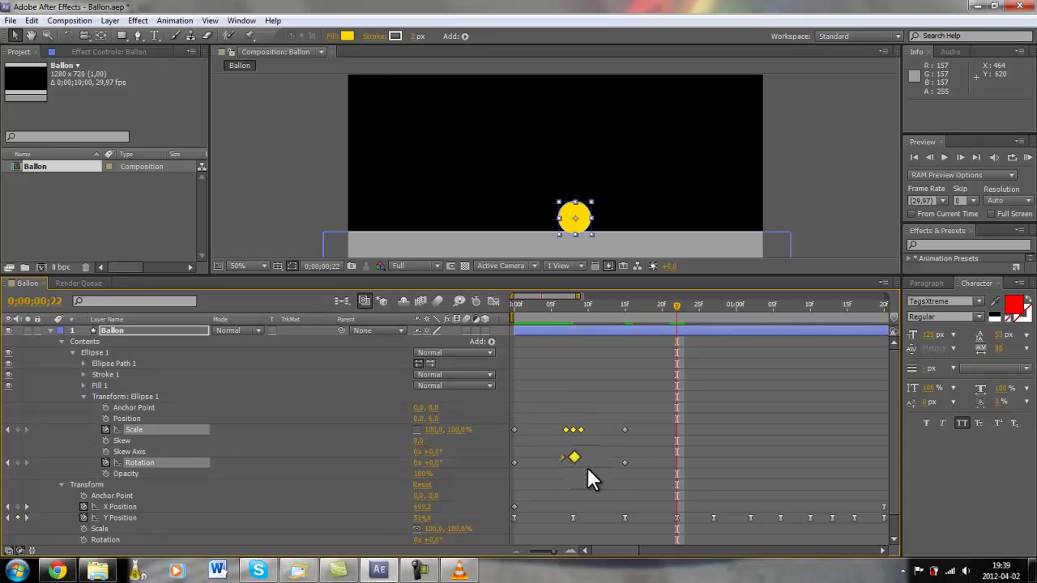
key("ctrl+c")
left_click(31, 20)
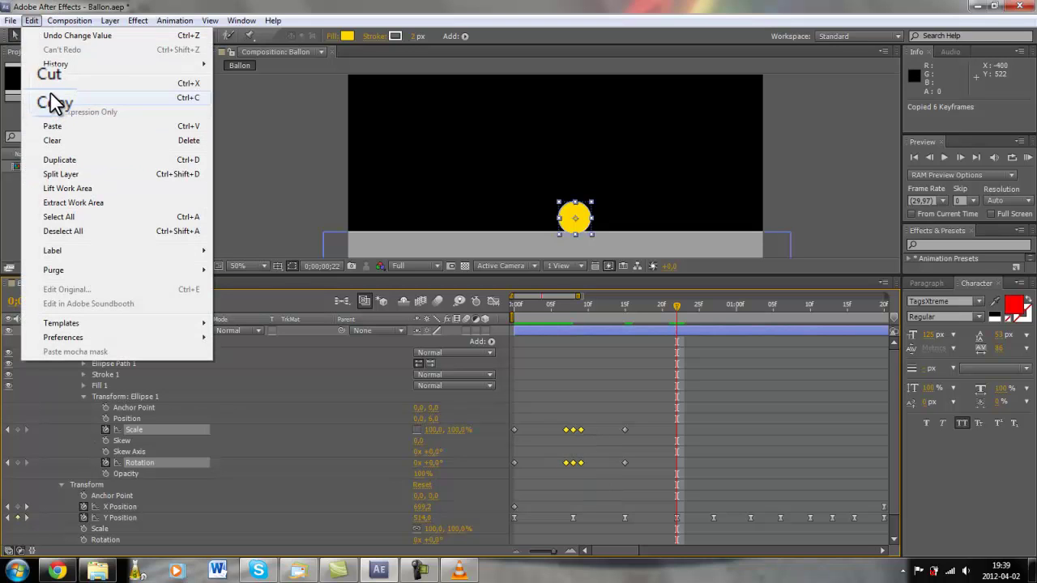
left_click(678, 430)
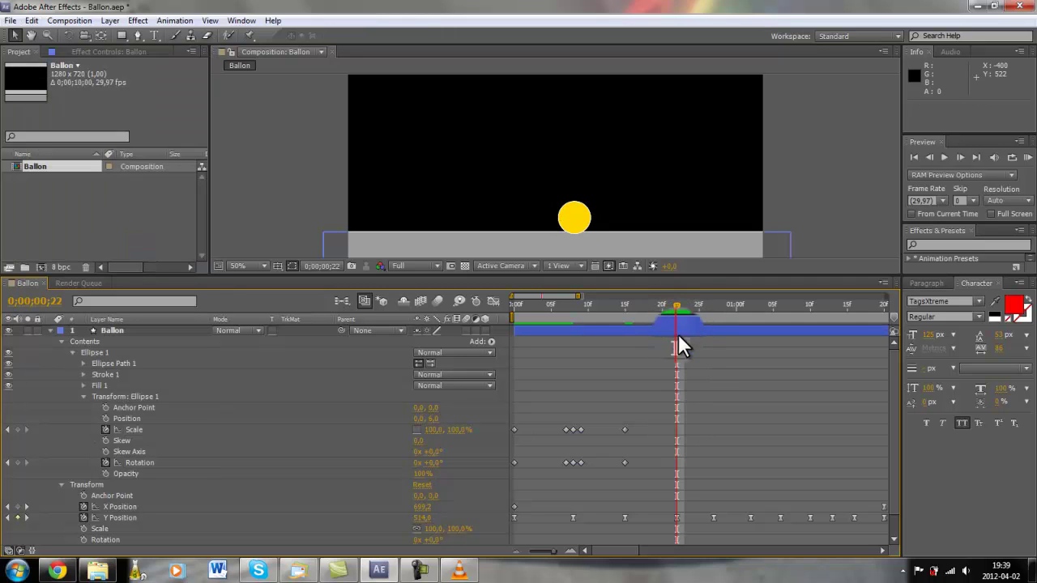
Reselect the six Scale and Rotation keyframes around the first impact, copy them again and clear the selection.
left_click(31, 20)
left_click(623, 463)
left_click_drag(564, 425, 585, 466)
key("ctrl+c")
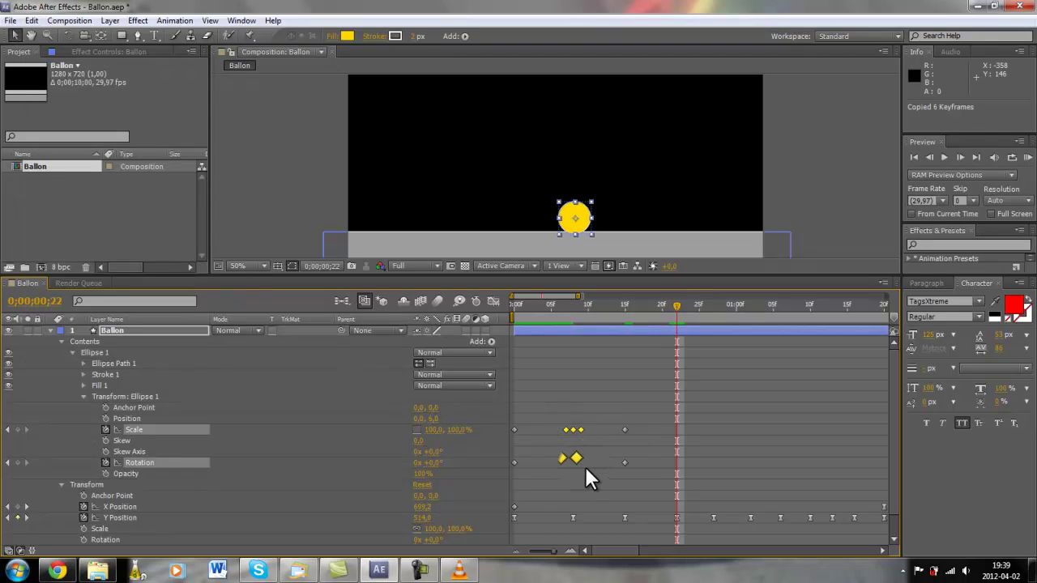
left_click(662, 425)
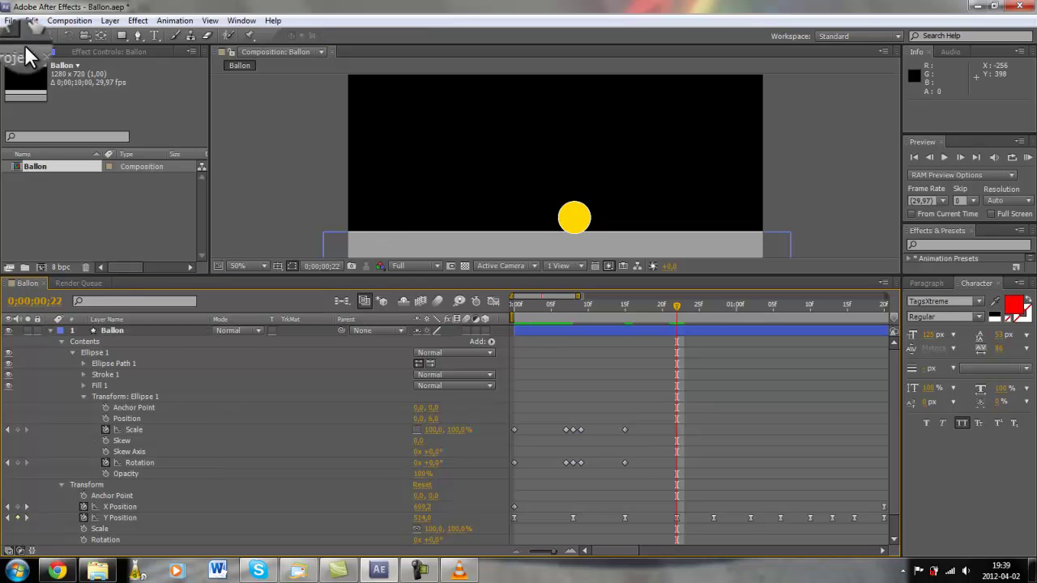
left_click(33, 20)
left_click(288, 256)
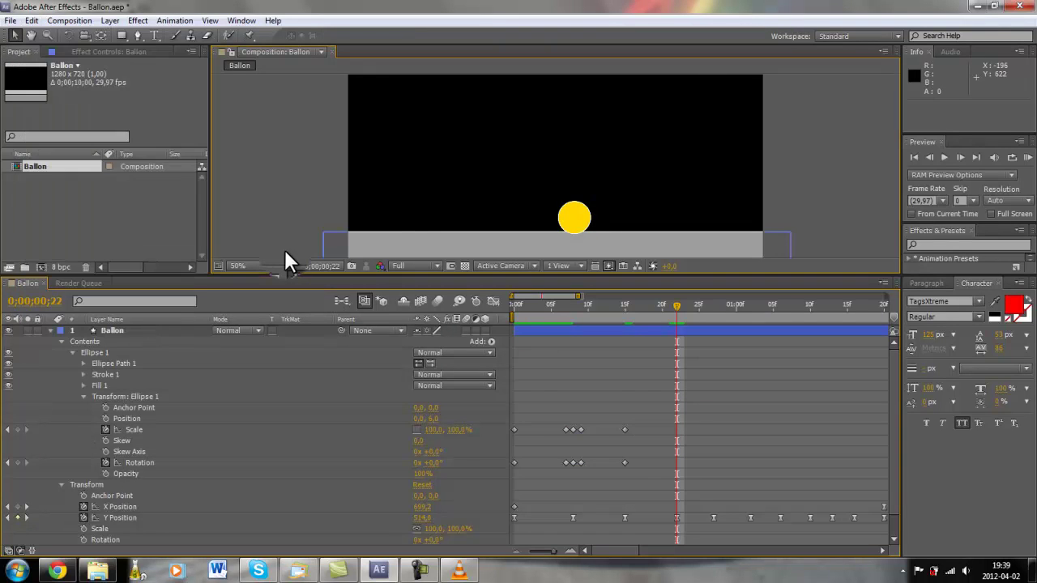
Copy the Scale and Rotation keyframes at frames 7, 8 and 9 to the clipboard and deselect them.
left_click_drag(558, 422, 586, 465)
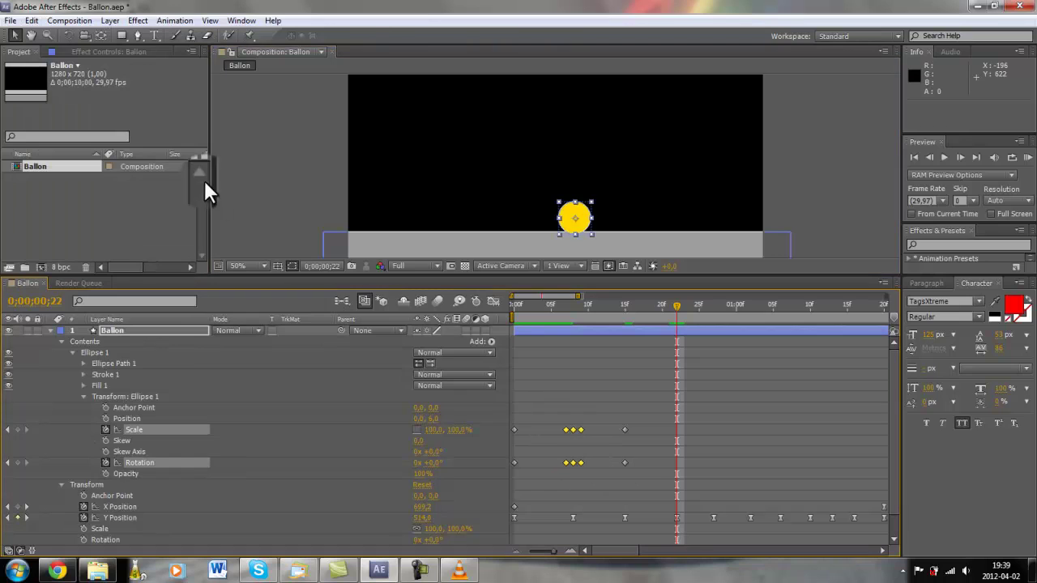
left_click(32, 21)
left_click(68, 97)
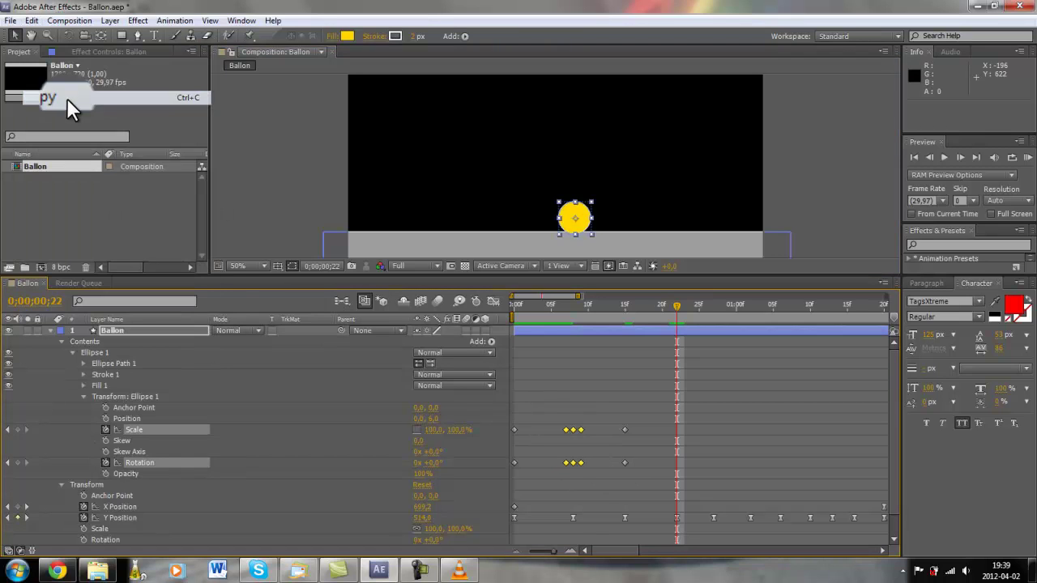
left_click(692, 394)
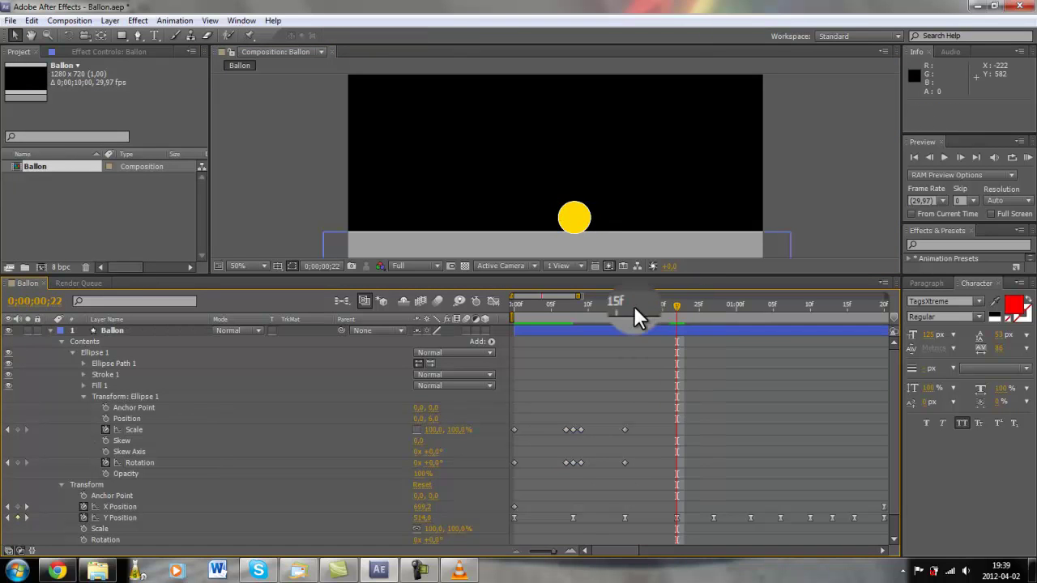
Try to paste the six copied Scale and Rotation keyframes onto the selected Ballon layer at frame 22.
left_click(32, 20)
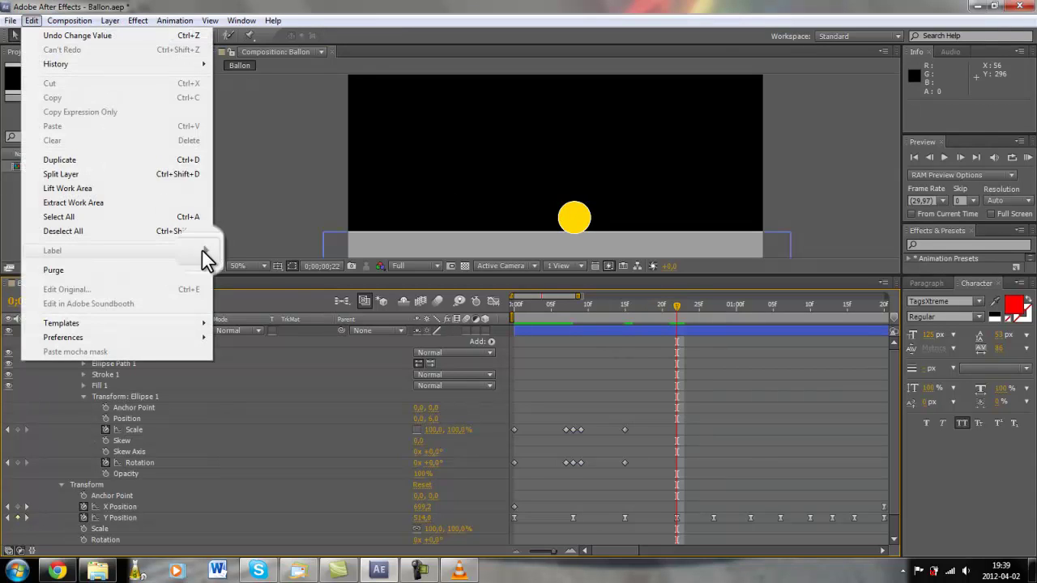
left_click(278, 286)
left_click(102, 331)
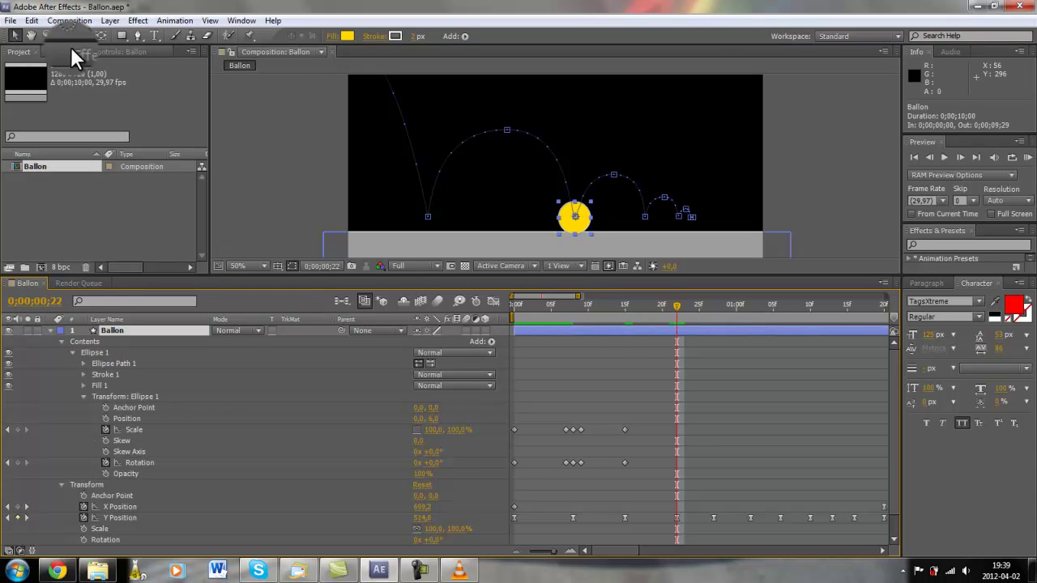
left_click(34, 21)
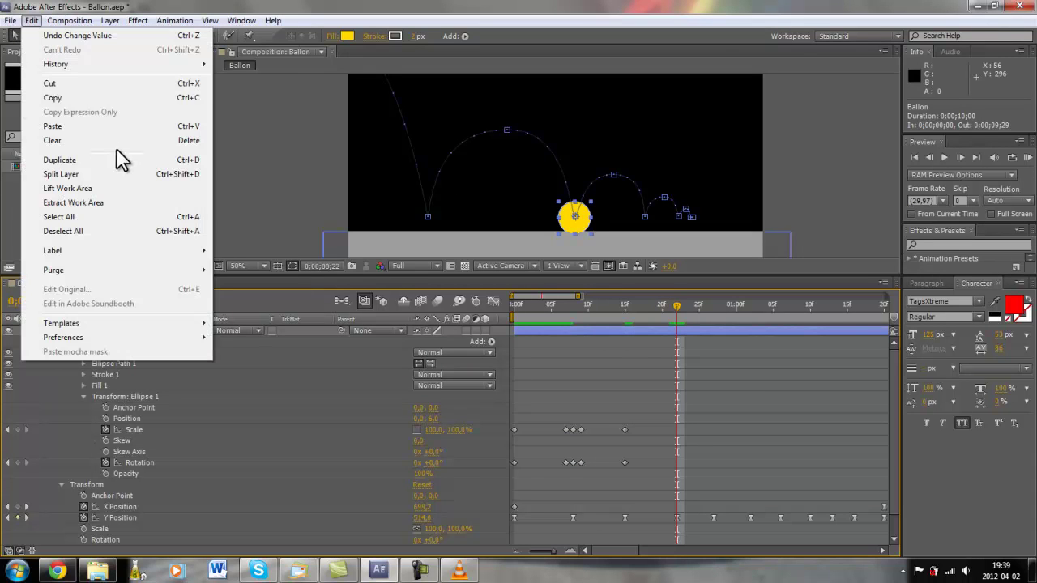
left_click(50, 128)
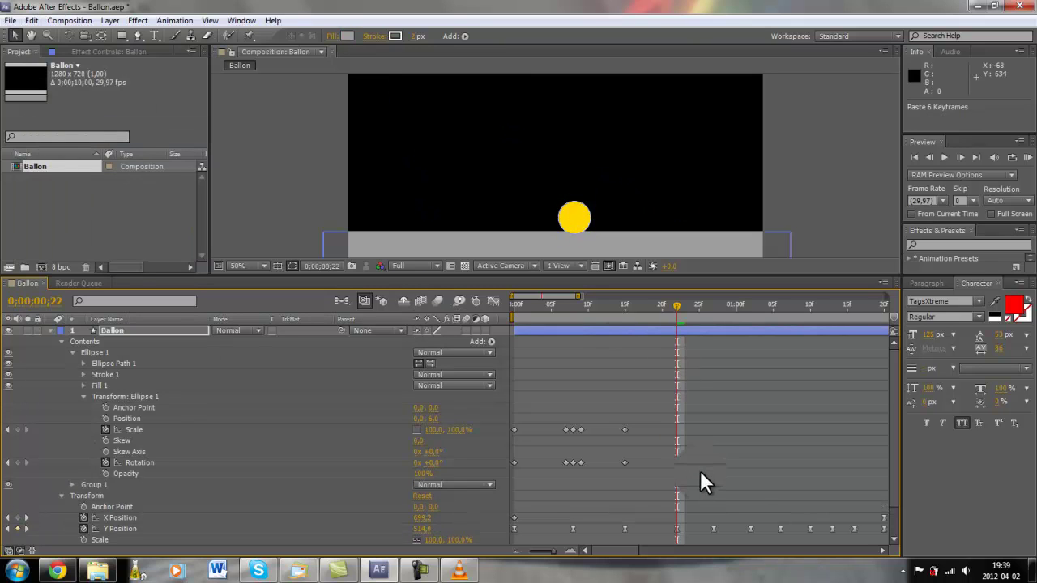
key("ctrl+z")
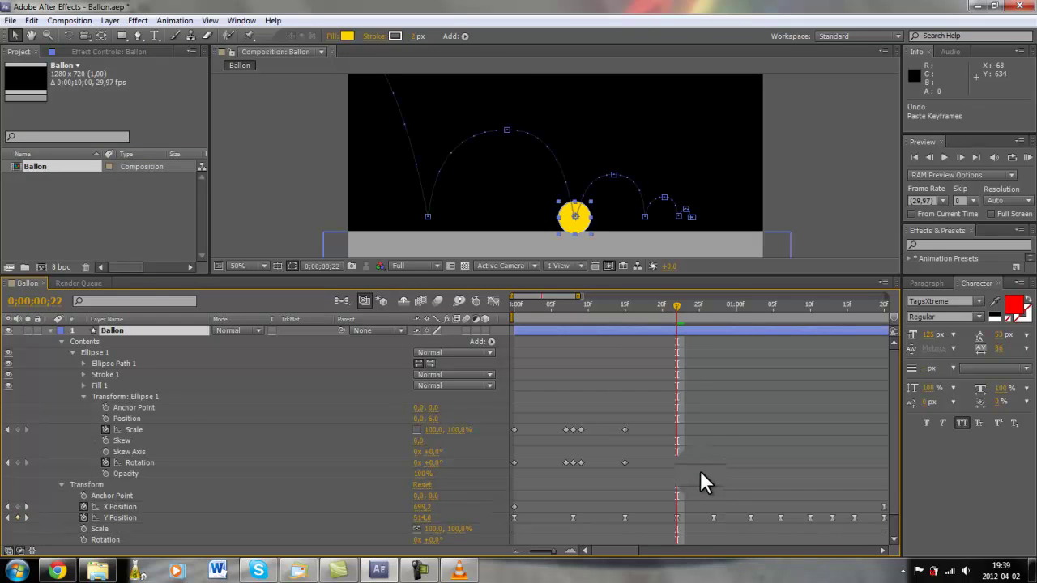
Copy Ellipse 1's six Scale and Rotation keyframes from frames 7 to 9 and place the copies at frames 21 to 23.
left_click_drag(589, 421, 567, 464)
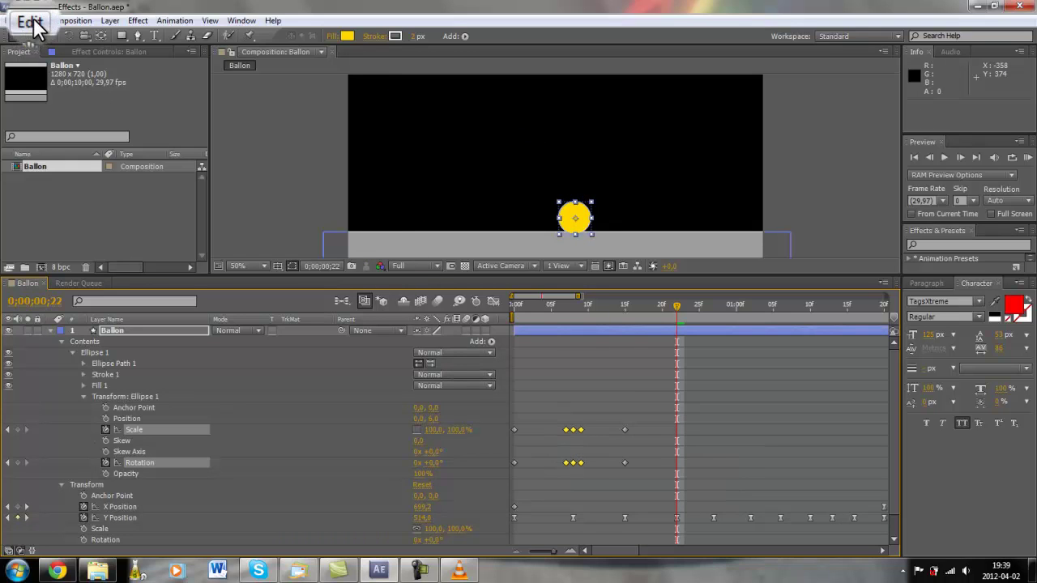
left_click(147, 396)
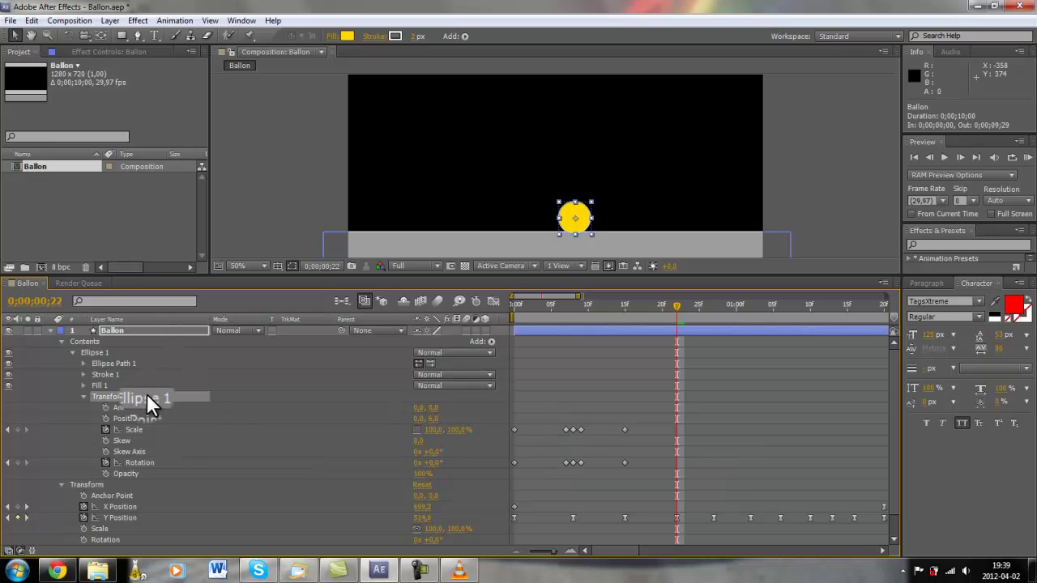
left_click_drag(560, 426, 587, 461)
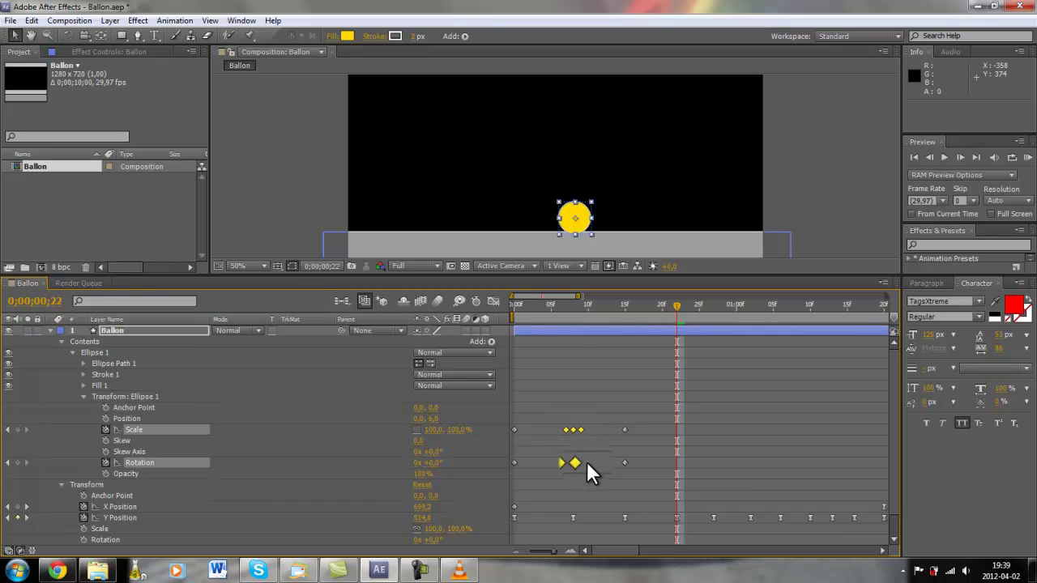
left_click(28, 22)
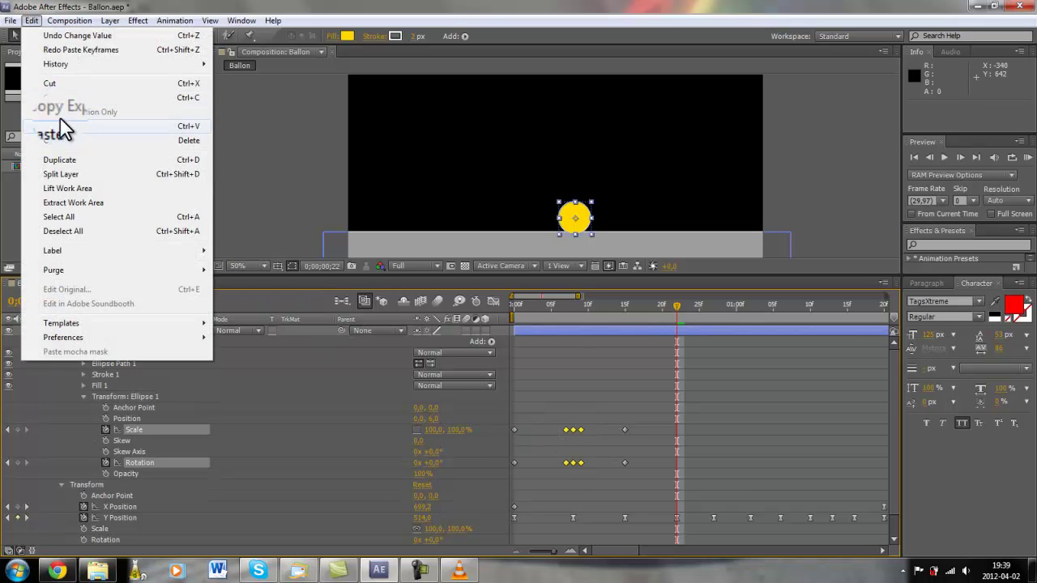
left_click(54, 104)
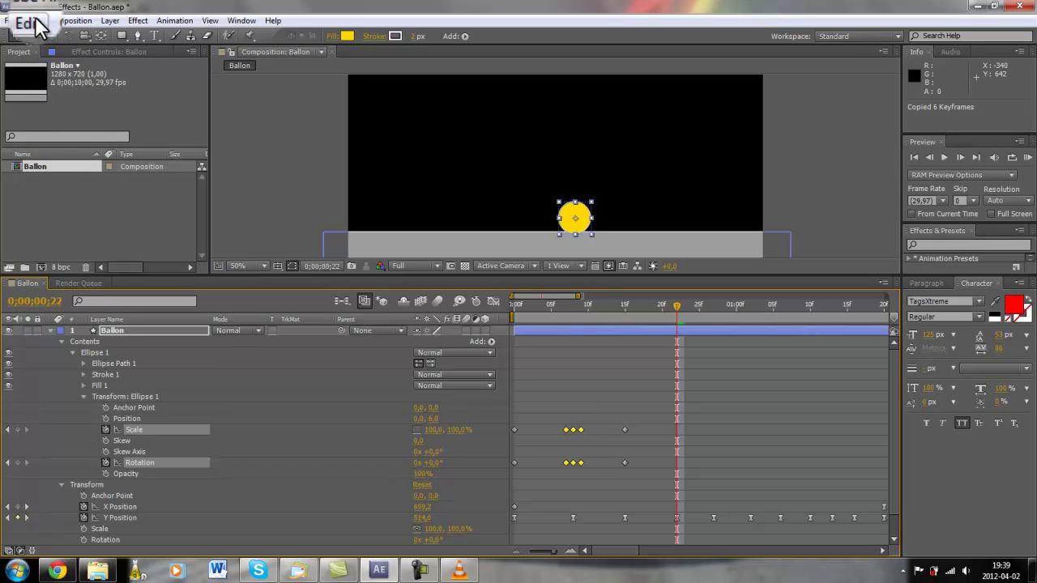
left_click(31, 20)
left_click(53, 126)
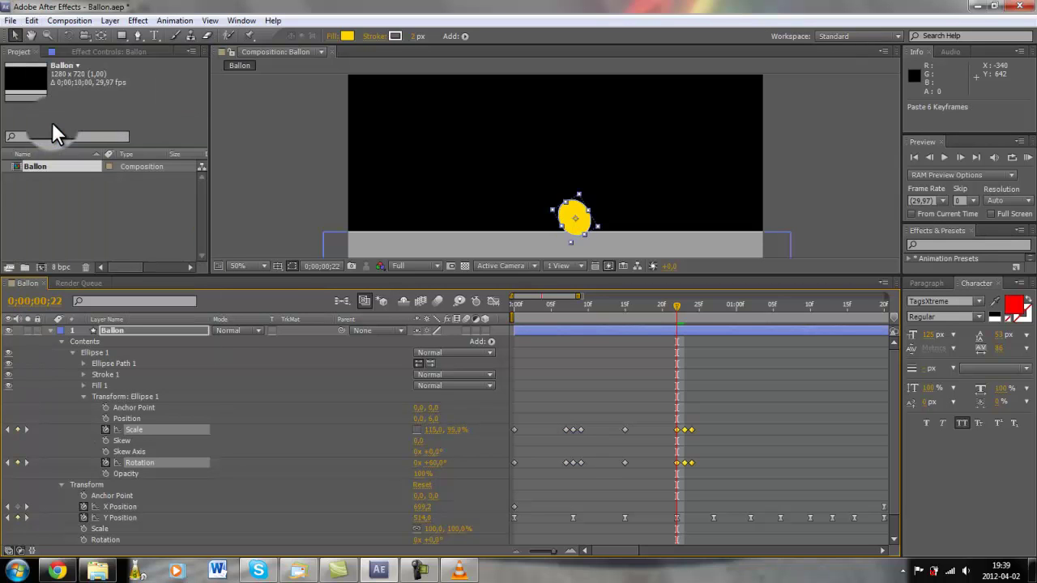
left_click(677, 429)
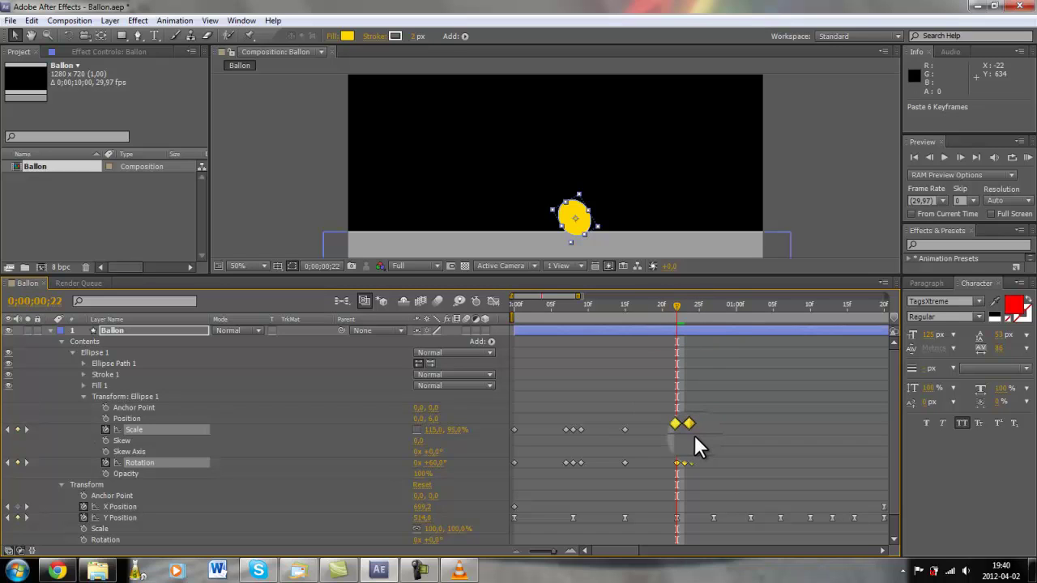
left_click_drag(694, 430, 689, 429)
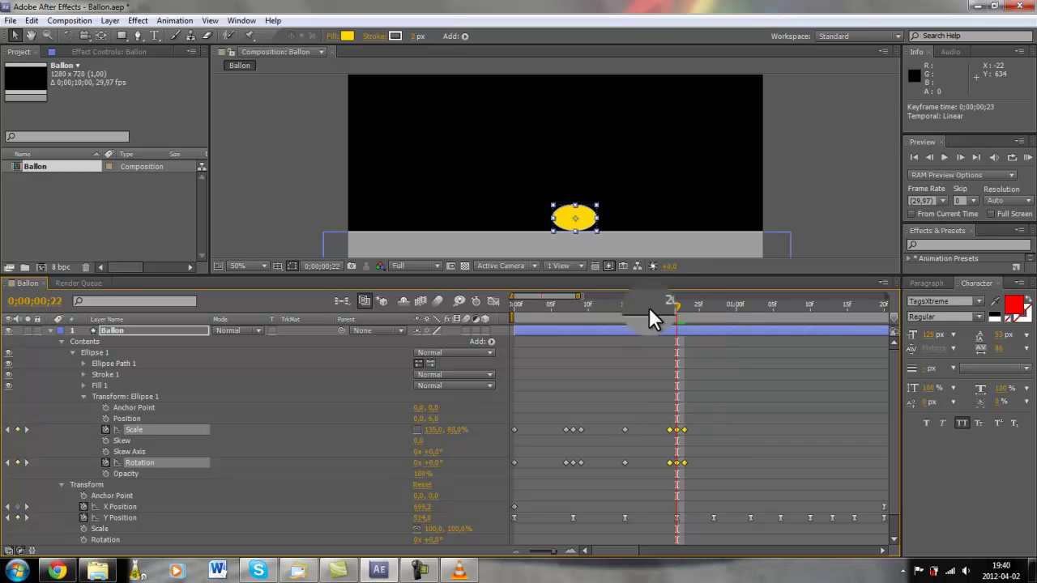
Nudge Ellipse 1's Position down to 0, 8 at frame 22 and clear the keyframe selection.
key("Down")
key("Down")
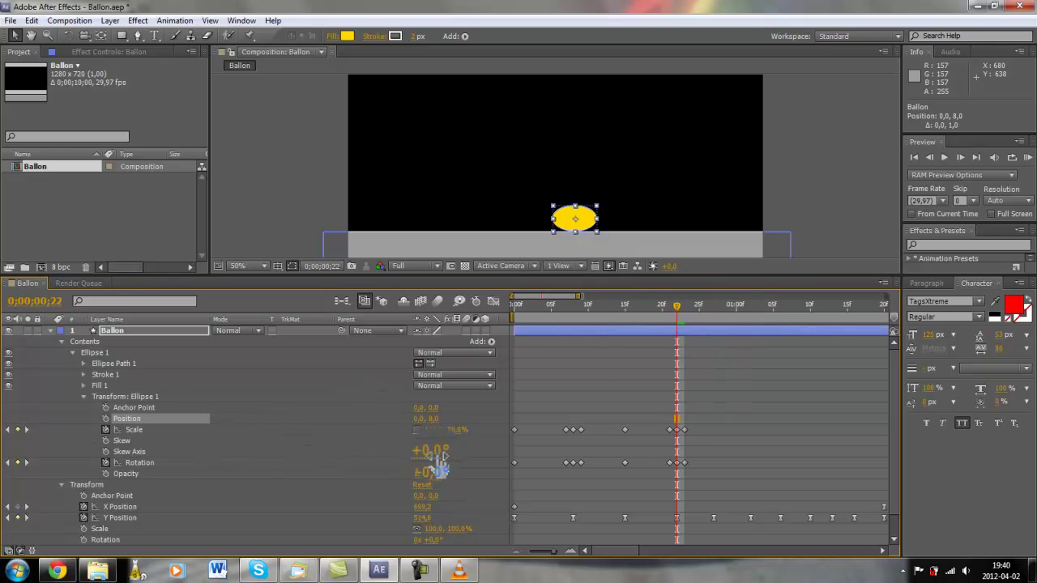
left_click_drag(699, 425, 653, 493)
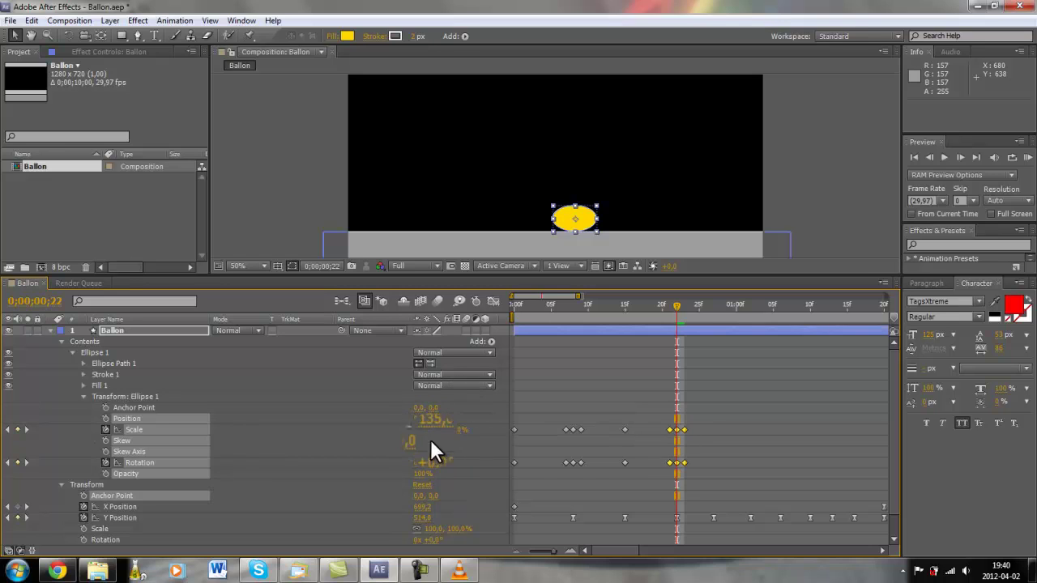
left_click(694, 426)
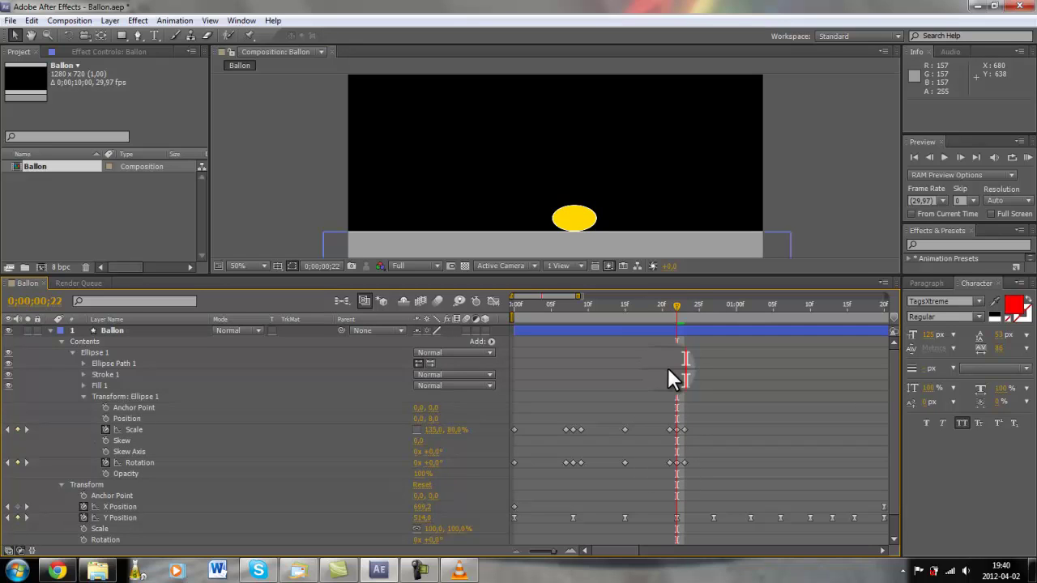
At frame 21, set Ellipse 1's horizontal Scale to 110%.
key("Page_Up")
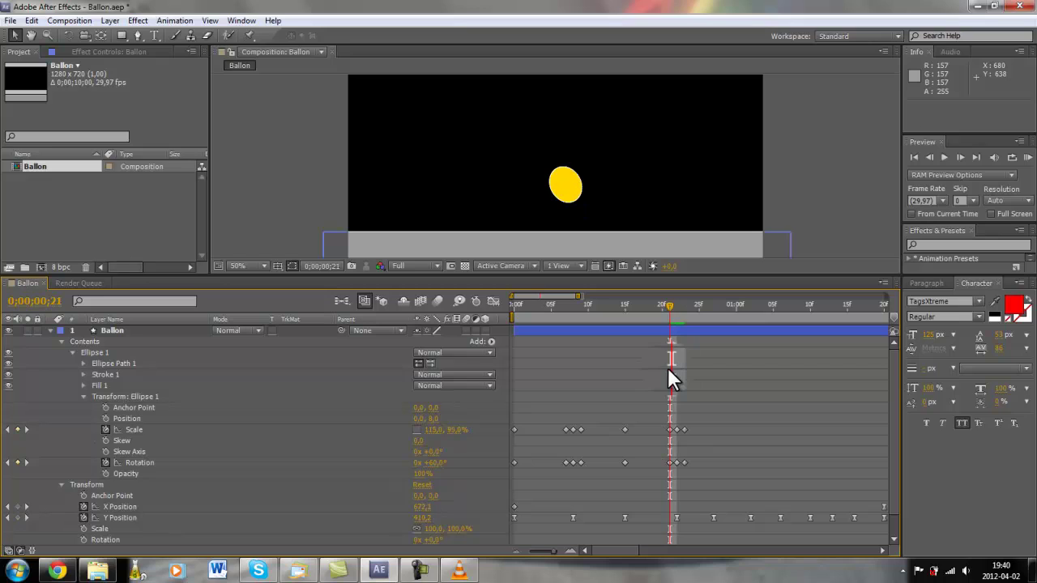
left_click(433, 431)
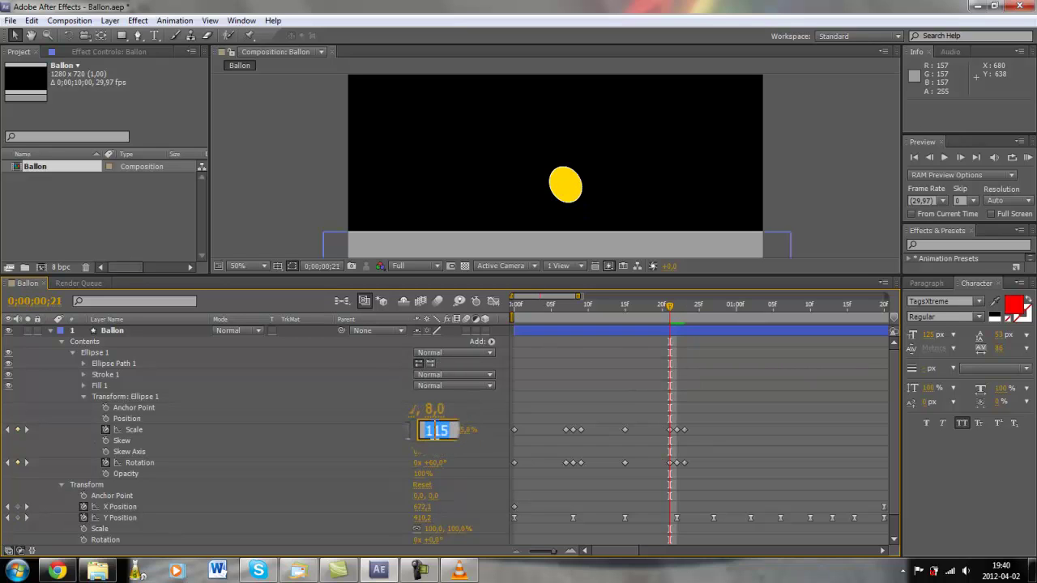
type("110")
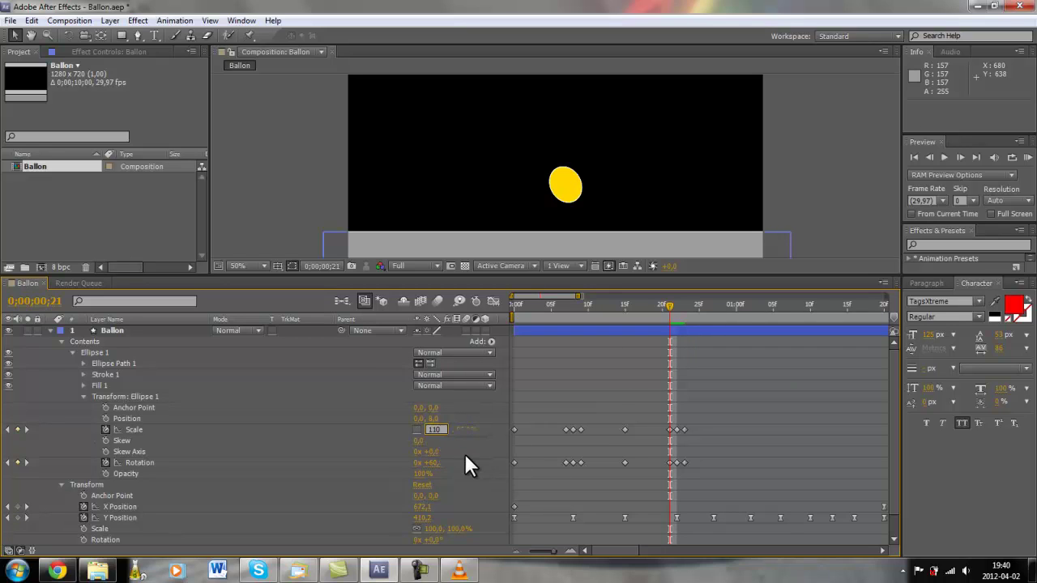
key("Return")
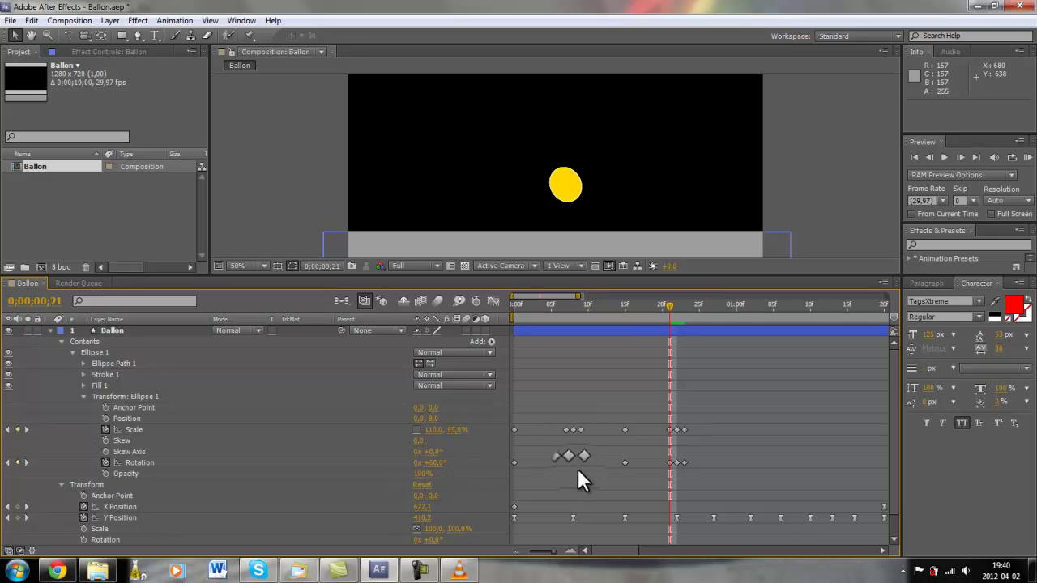
At the second impact on frame 22, set Ellipse 1's Scale to 120% by 90%.
key("Page_Down")
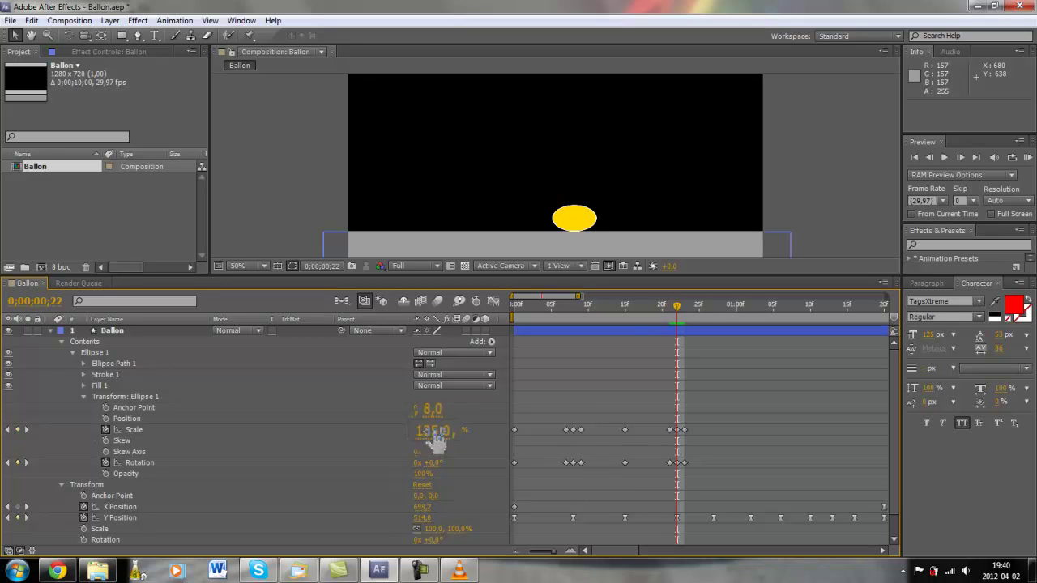
left_click(433, 431)
type("80")
key("Return")
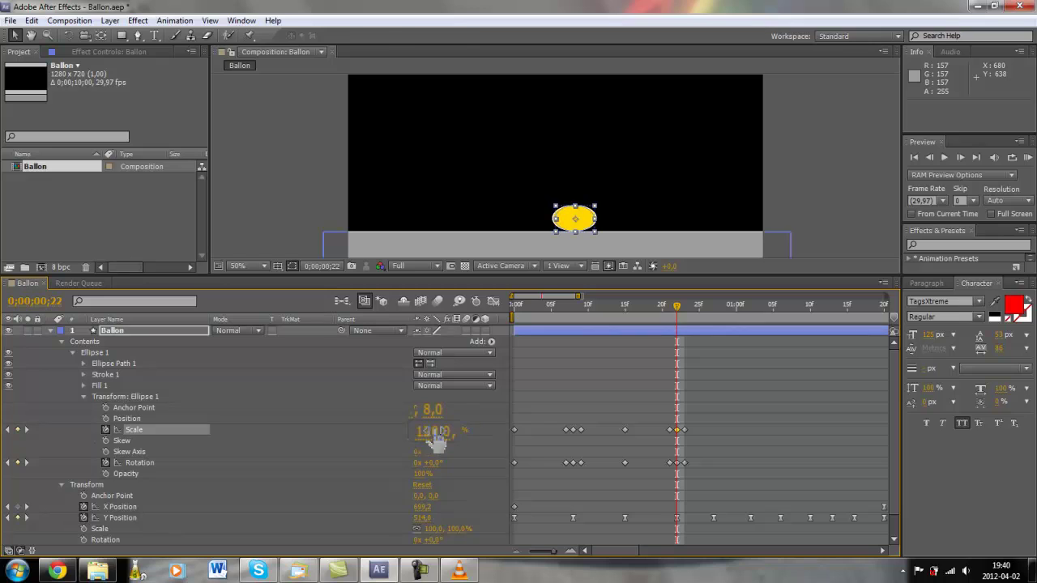
left_click(456, 429)
type("90")
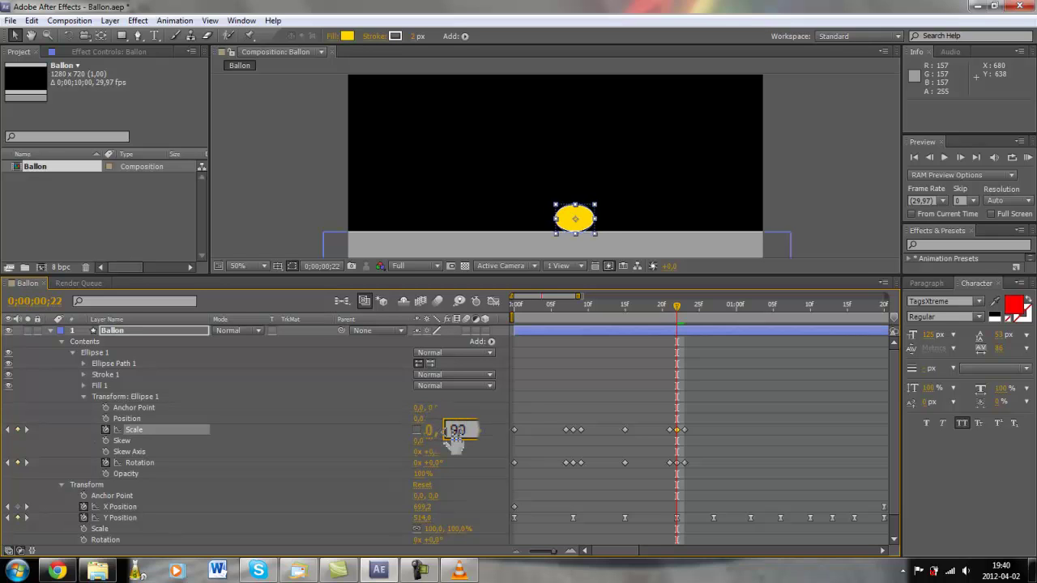
key("Return")
At frame 23, set Ellipse 1's horizontal Scale to 115%.
key("Page_Down")
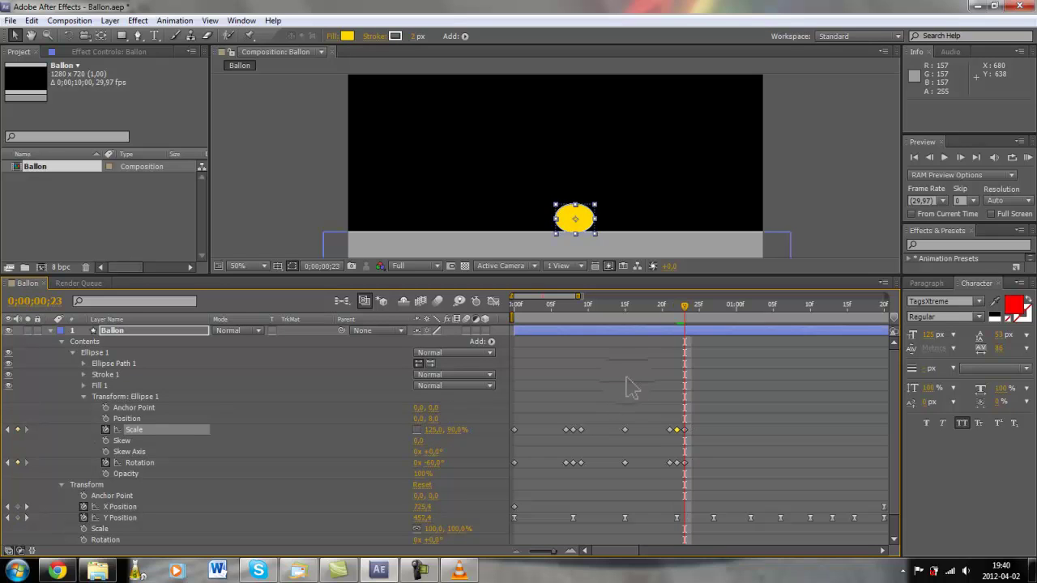
left_click(436, 432)
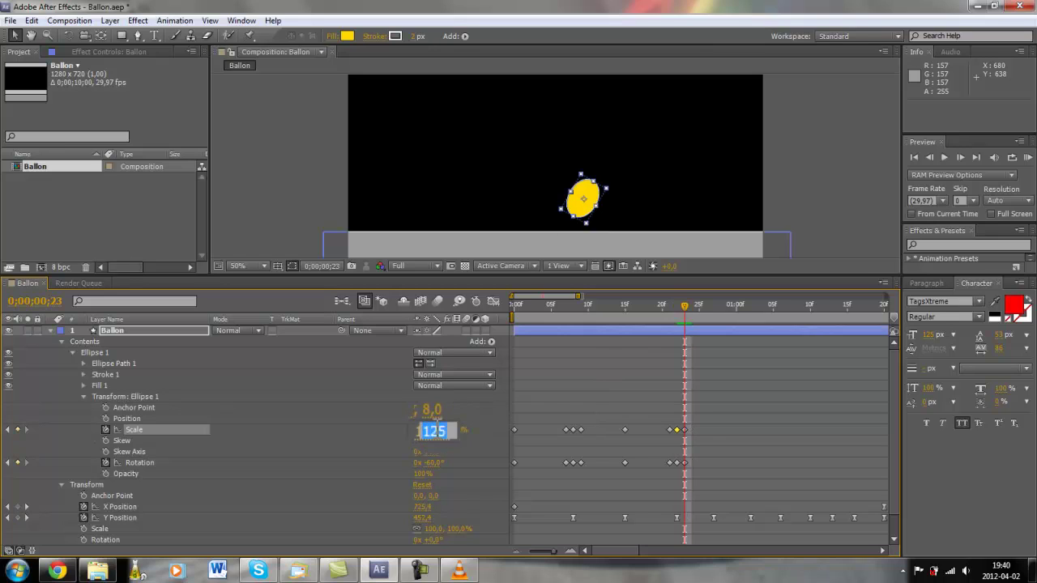
type("11")
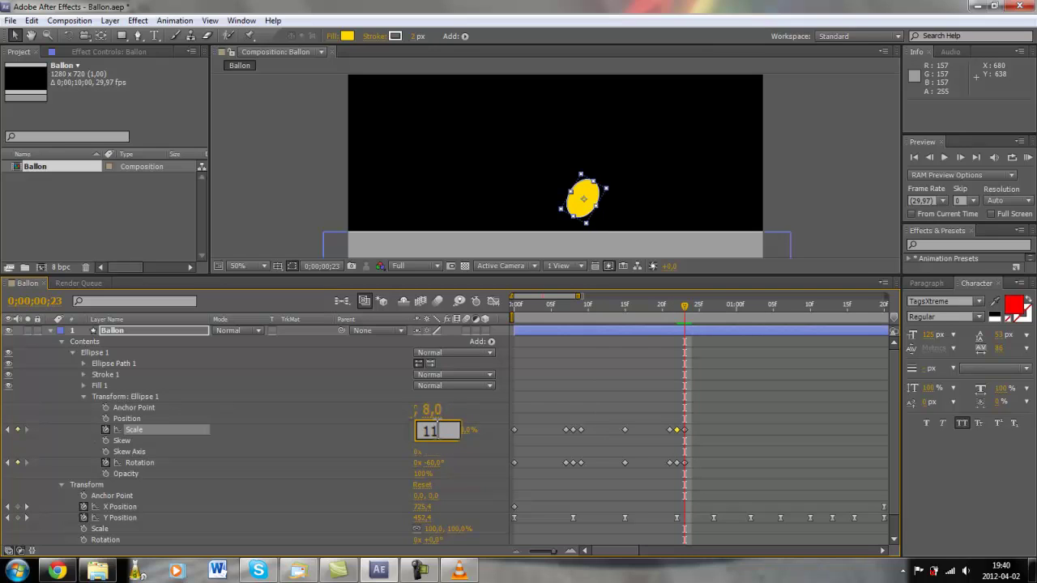
type("5")
key("Return")
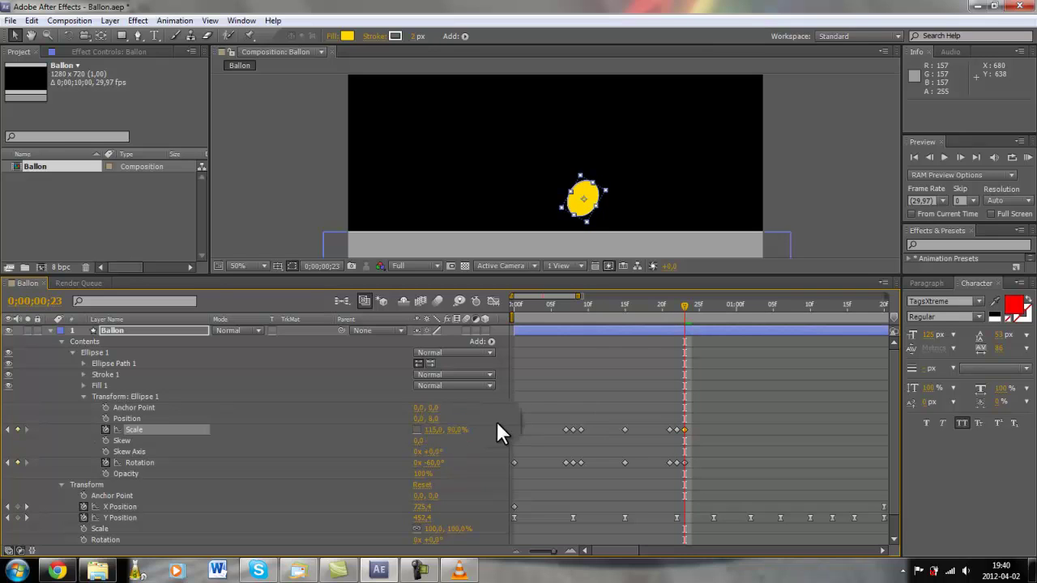
Compare with the shape at frame 21 and set Ellipse 1's horizontal Scale at frame 23 to 110%.
key("Page_Up")
key("Page_Up")
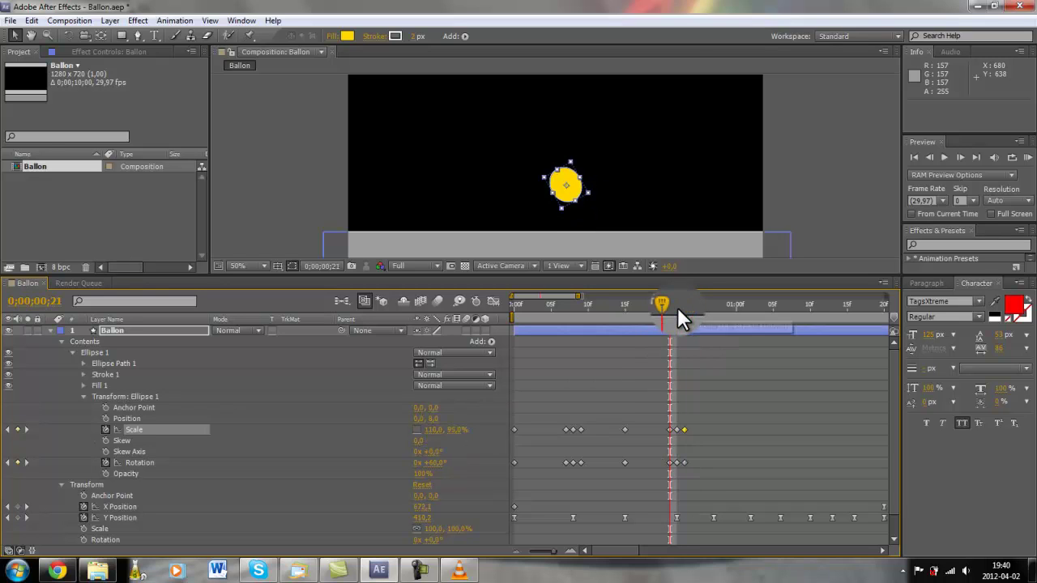
key("Page_Down")
key("Page_Down")
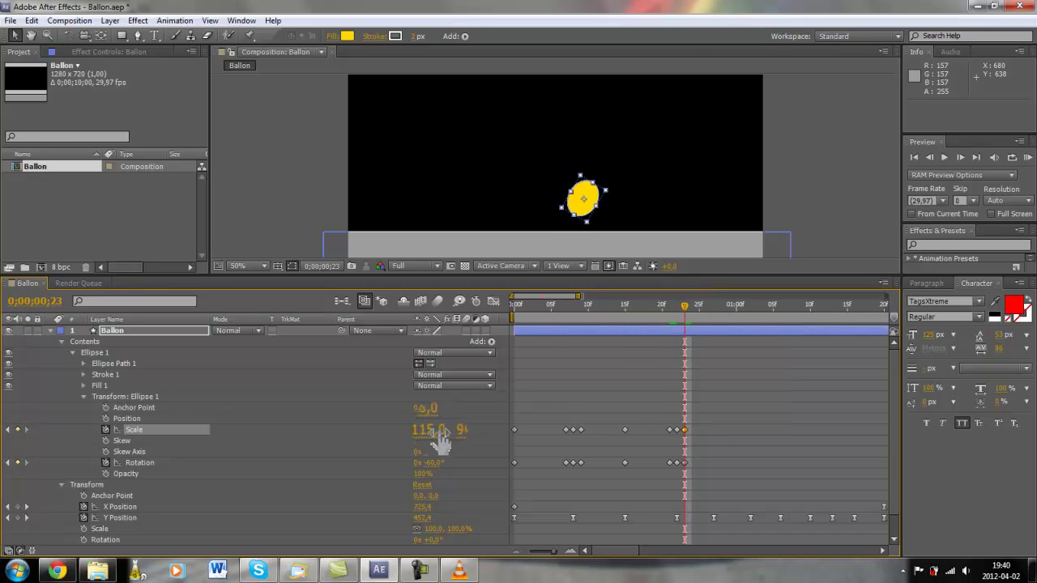
left_click(438, 430)
type("1")
key("Return")
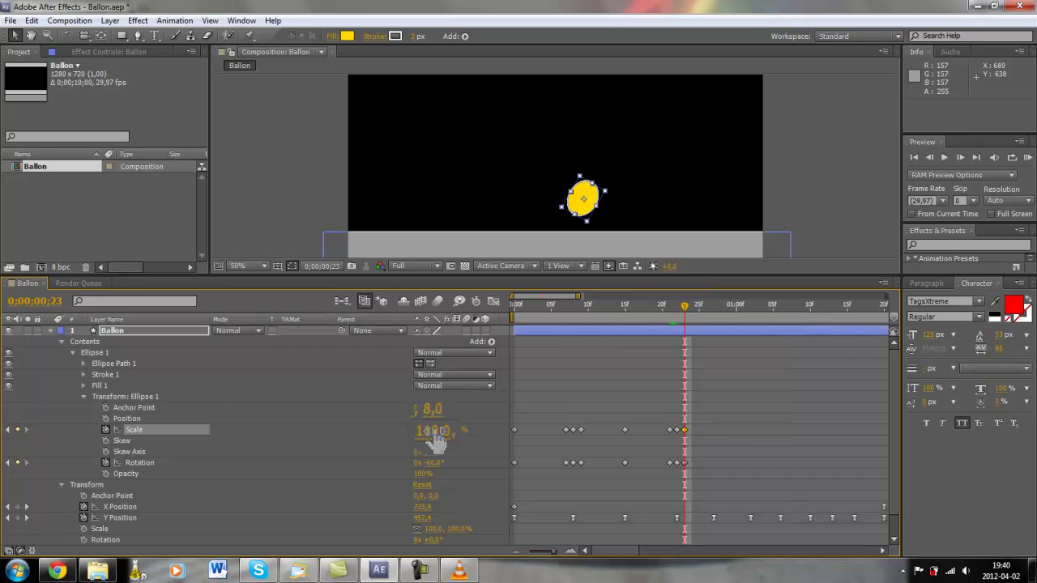
Return to the second impact at frame 22 and nudge Ellipse 1's Position up to 0, 4.
key("Page_Up")
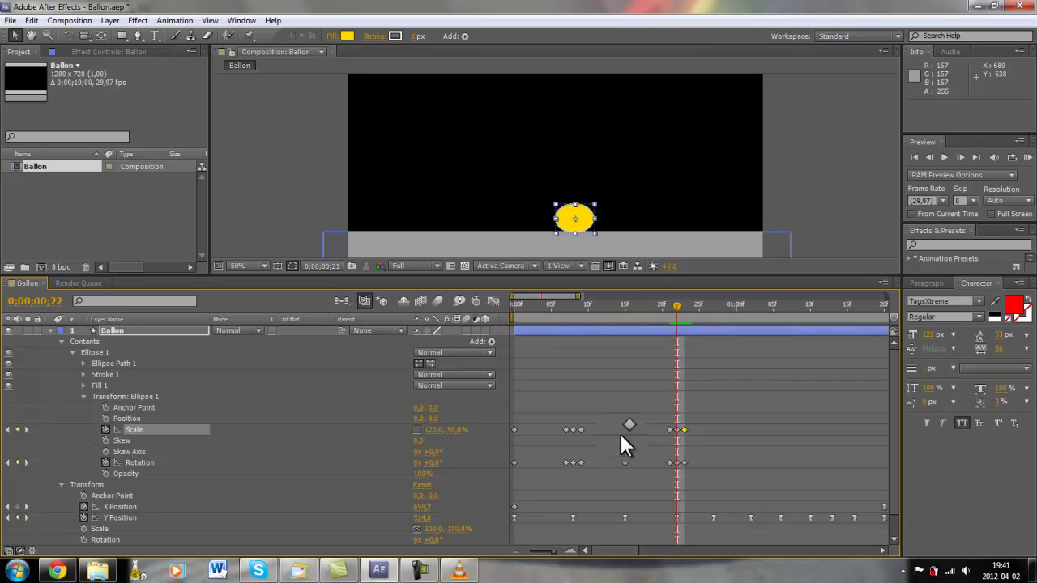
key("Page_Up")
key("Page_Down")
key("Up")
key("Up")
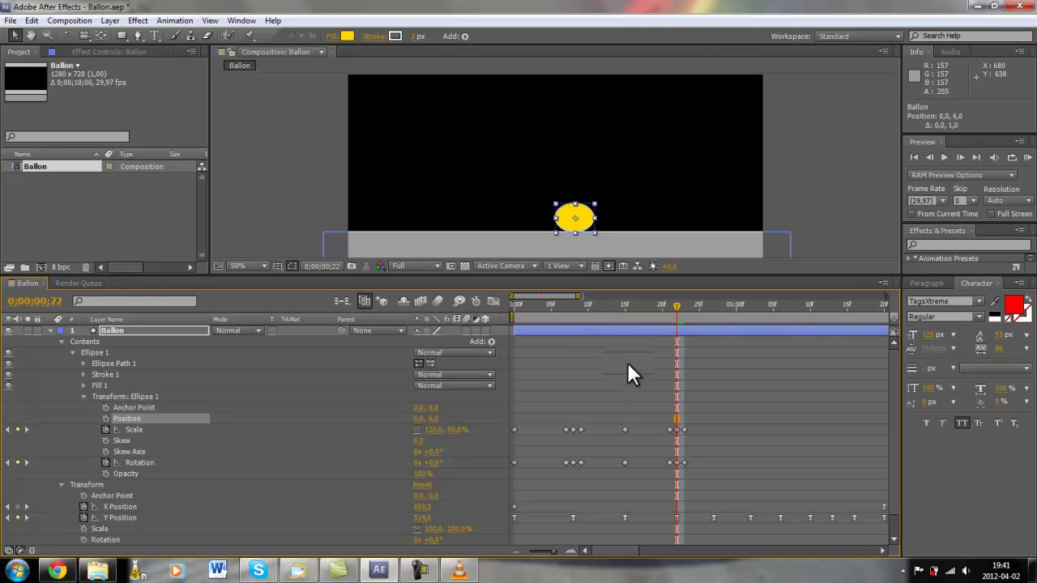
key("Up")
key("Up")
Copy Ellipse 1's Scale and Rotation keyframes from the peak at frame 15 to the next peak at frame 27.
key("Page_Down")
key("Page_Down")
key("Page_Down")
key("Page_Down")
key("Page_Down")
key("Page_Down")
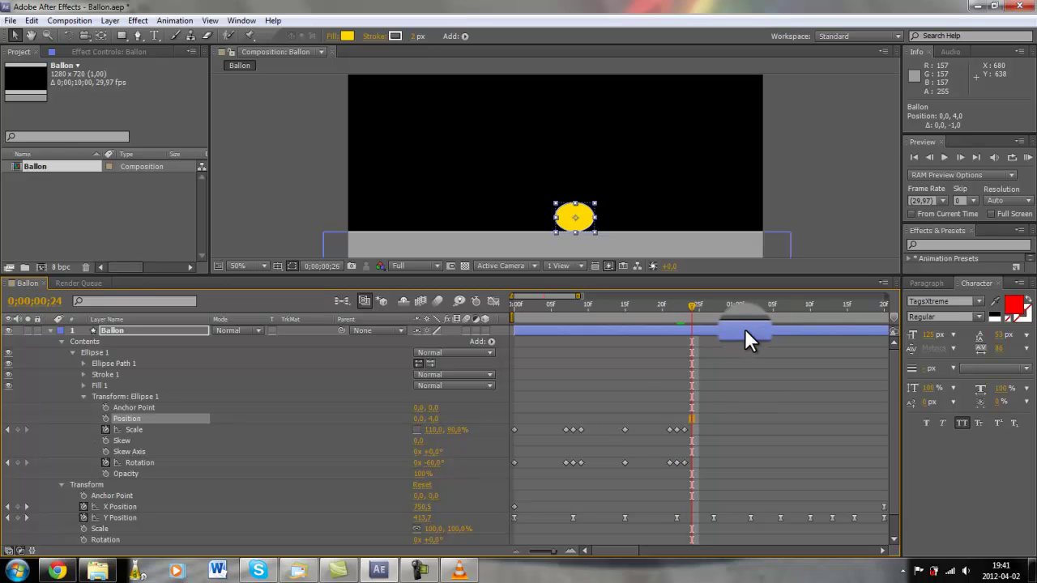
key("Page_Up")
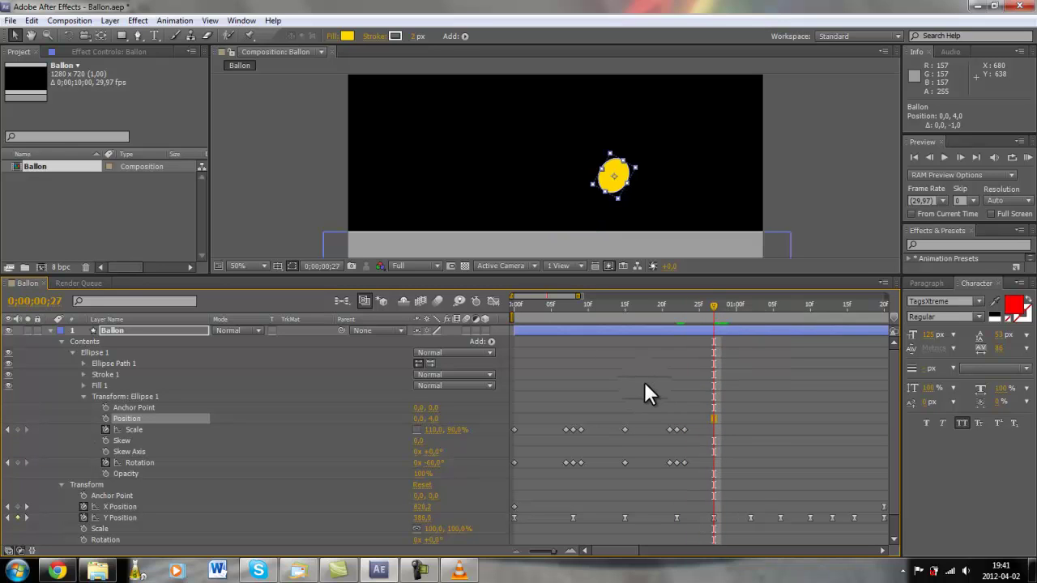
left_click_drag(639, 416, 618, 472)
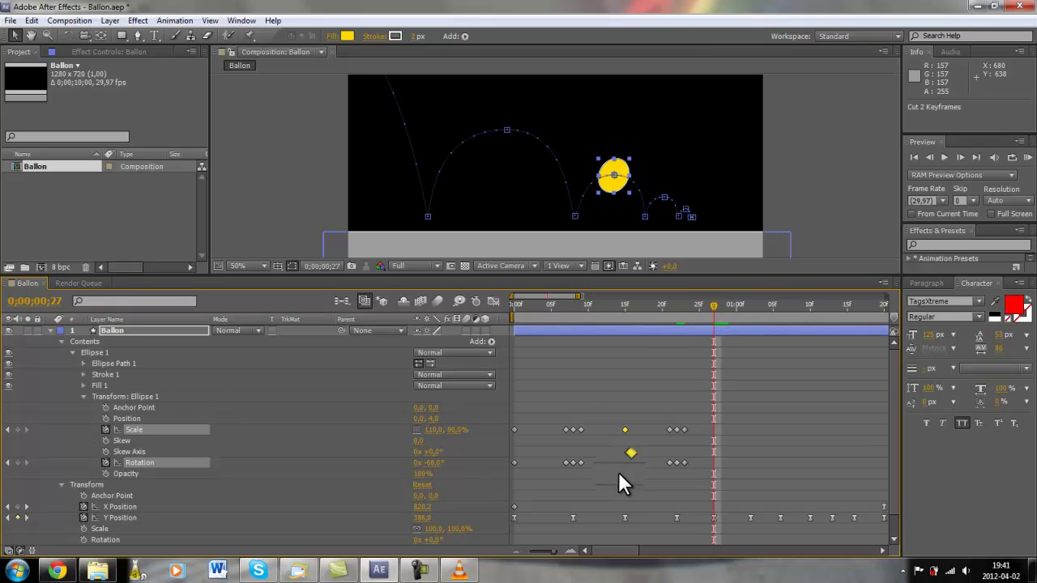
key("ctrl+x")
key("ctrl+z")
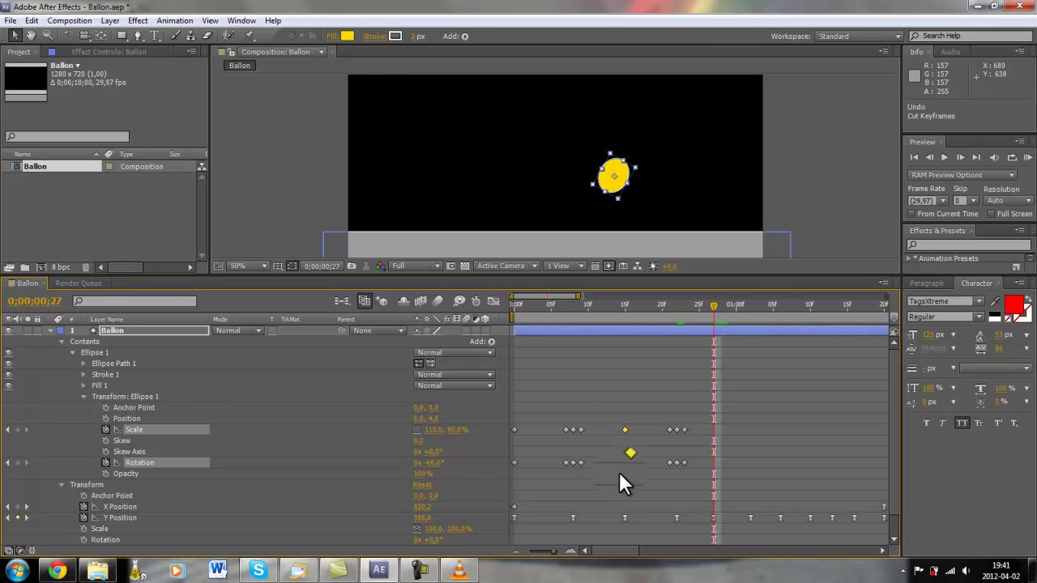
left_click(30, 20)
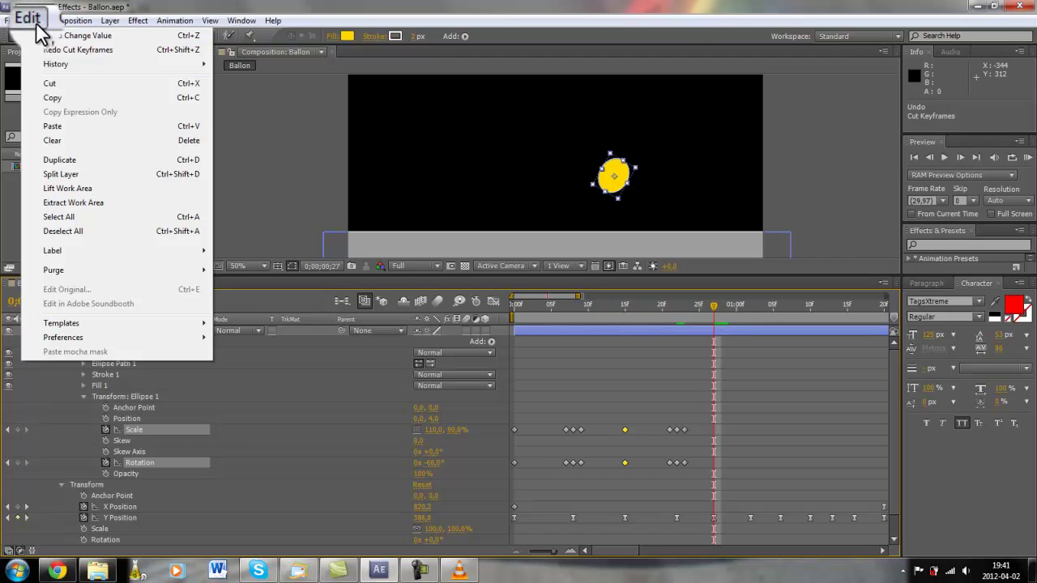
left_click(56, 99)
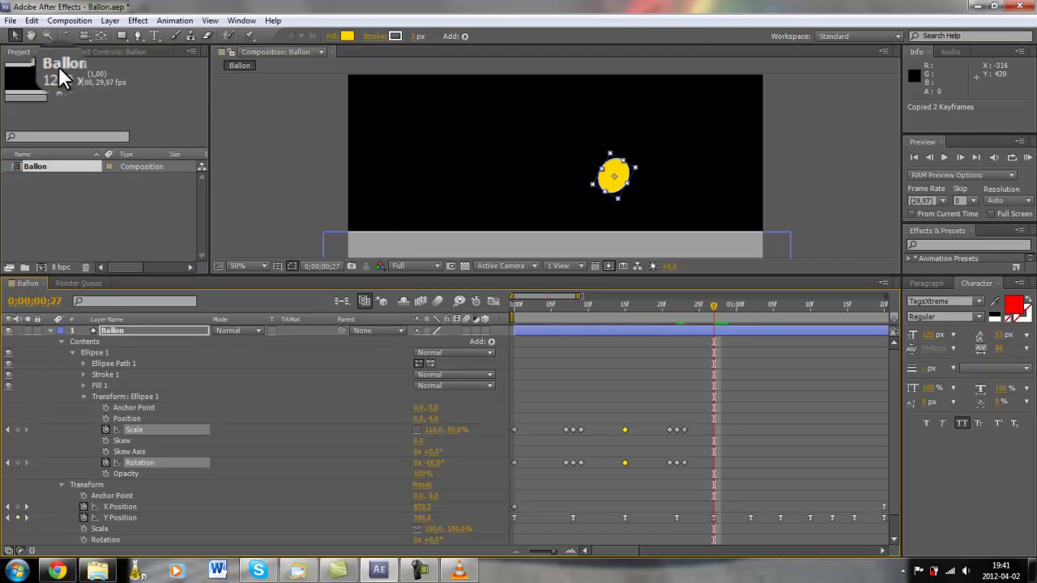
left_click(32, 21)
left_click(51, 134)
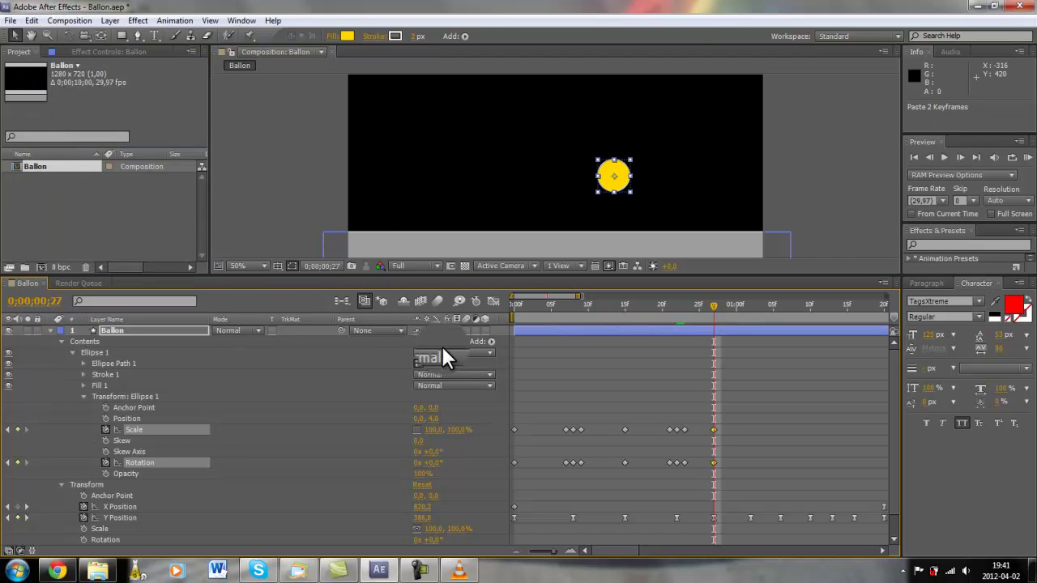
Copy the six Scale and Rotation keyframes of the second impact to the third impact, with the middle pair at 0;00;01;02.
key("space")
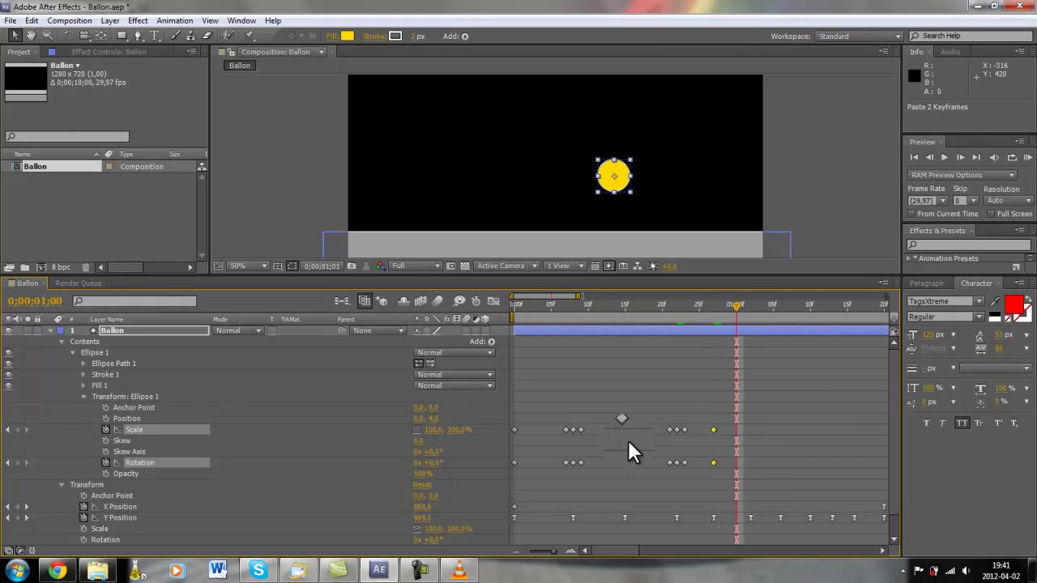
left_click_drag(682, 421, 686, 422)
left_click_drag(669, 463, 664, 473)
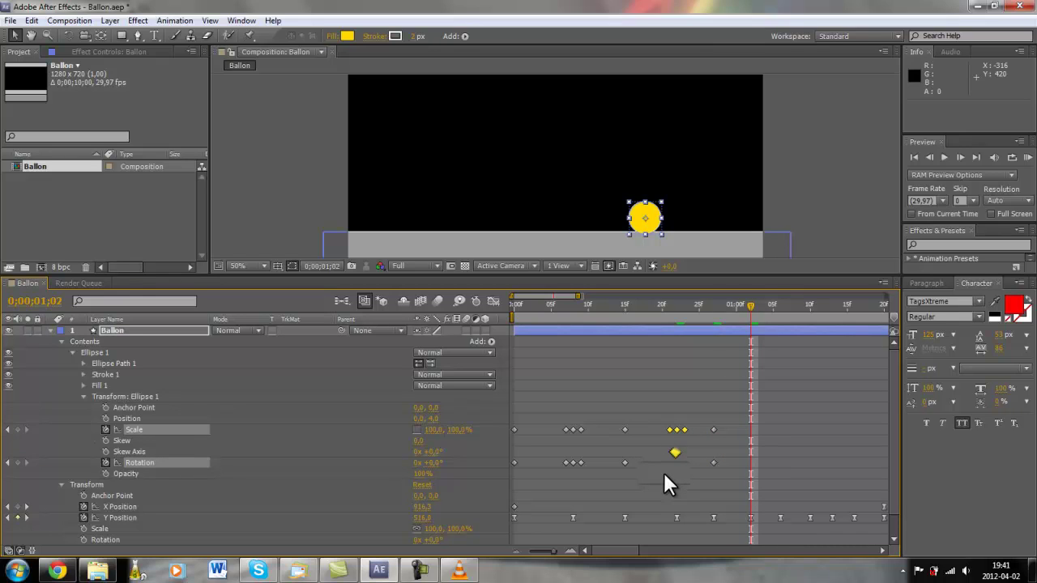
key("ctrl+c")
key("ctrl+v")
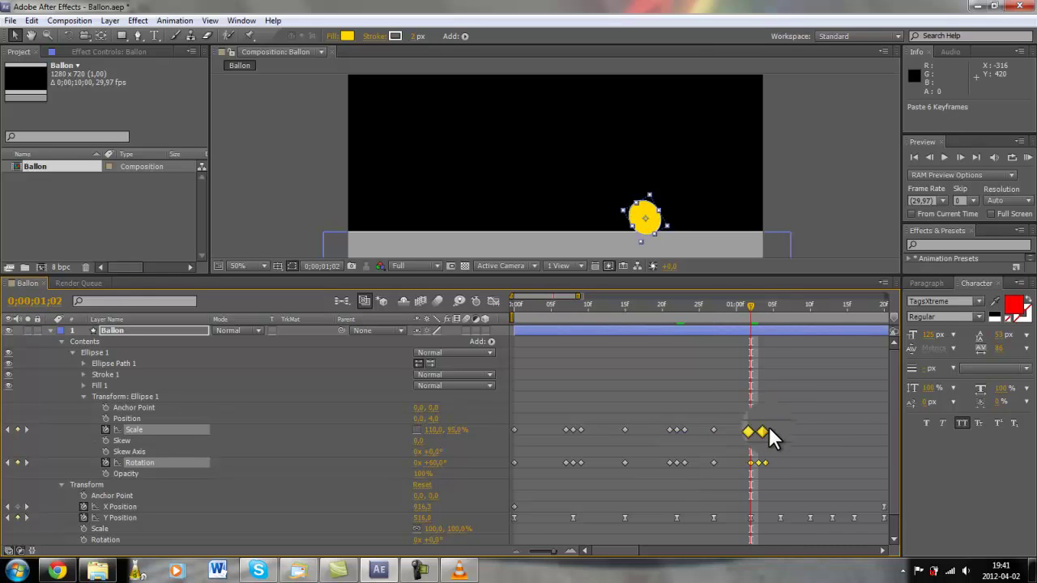
left_click_drag(766, 427, 750, 439)
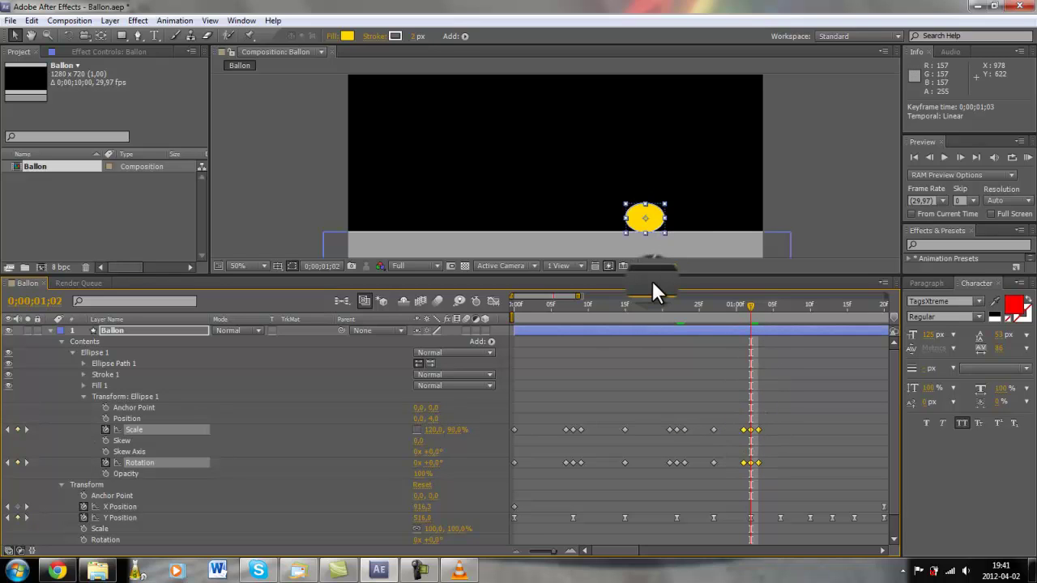
At the third impact on 0;00;01;02, nudge Ellipse 1's Position to 0, 2 and set its horizontal Scale to 110%.
key("Up")
key("Down")
key("Down")
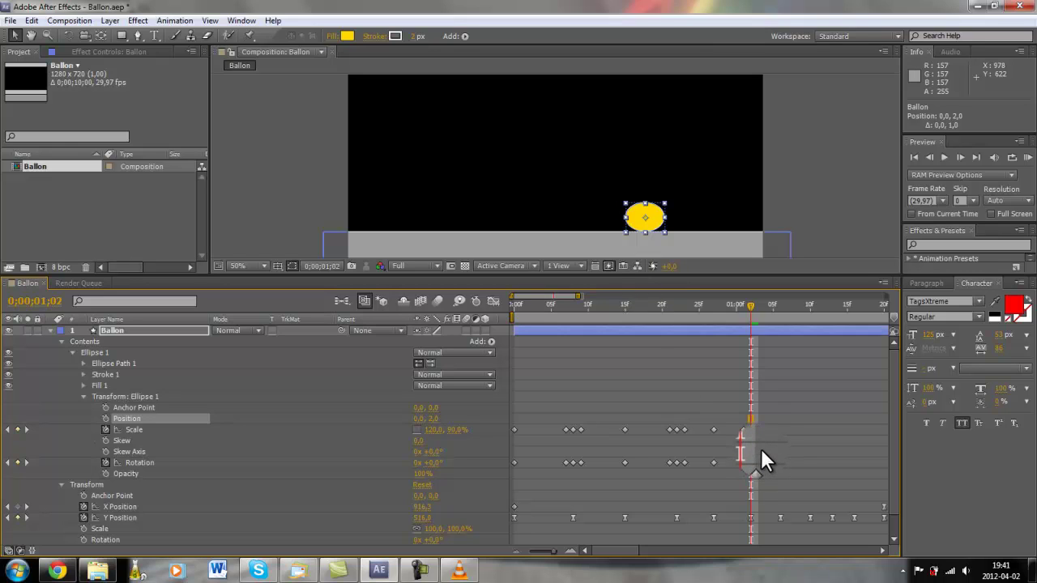
key("Page_Up")
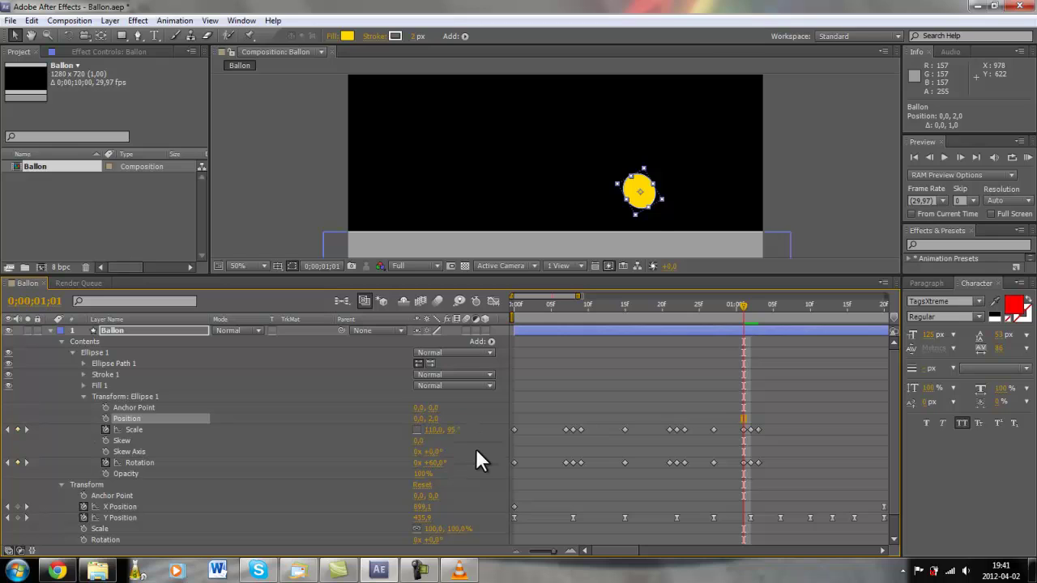
key("Page_Down")
left_click(434, 430)
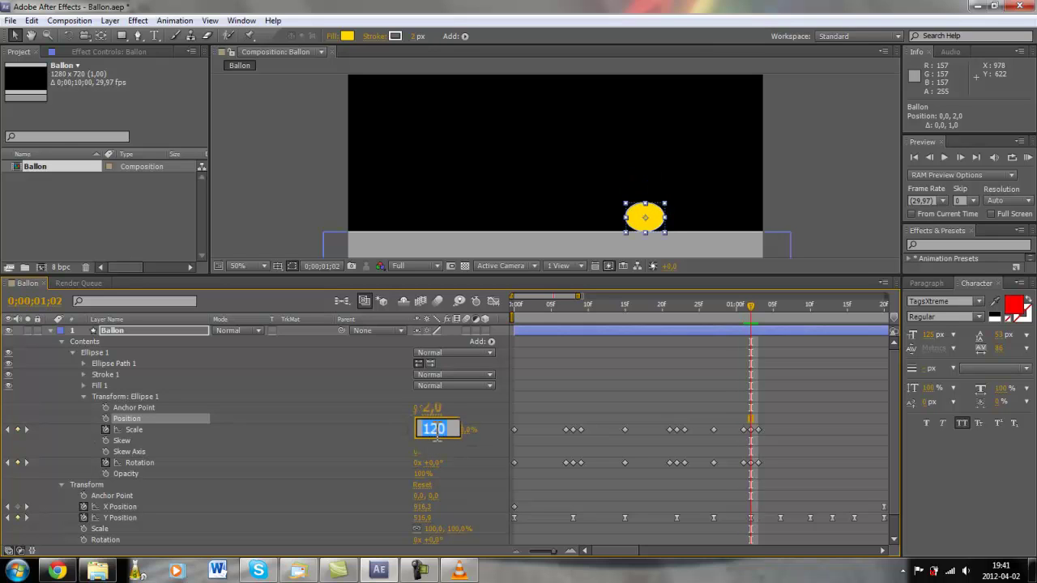
type("110")
key("Return")
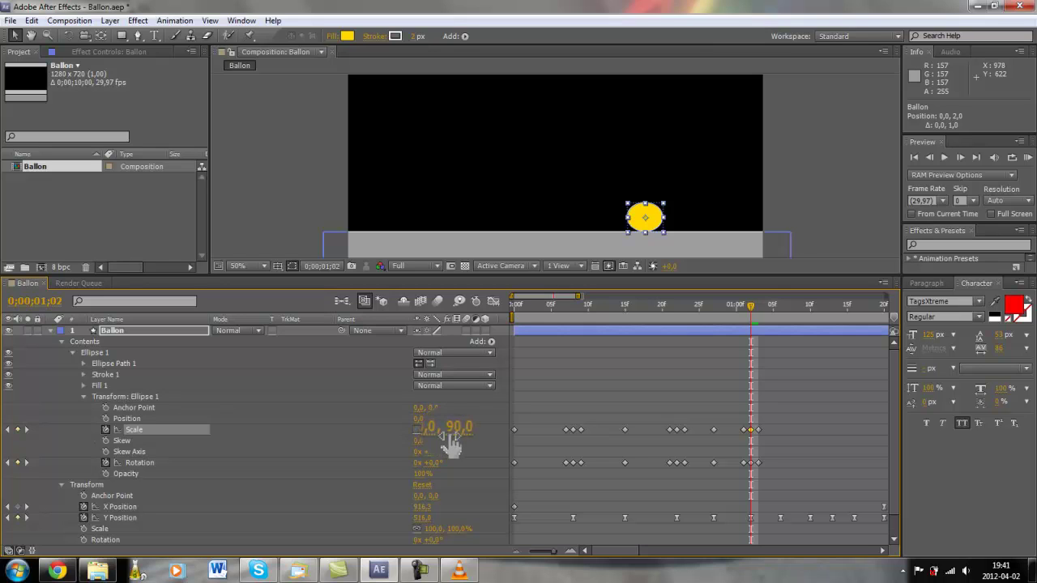
Set Ellipse 1's vertical Scale to 100% at 0;00;01;01 and 0;00;01;03, the keyframes just before and after the third impact.
key("Page_Up")
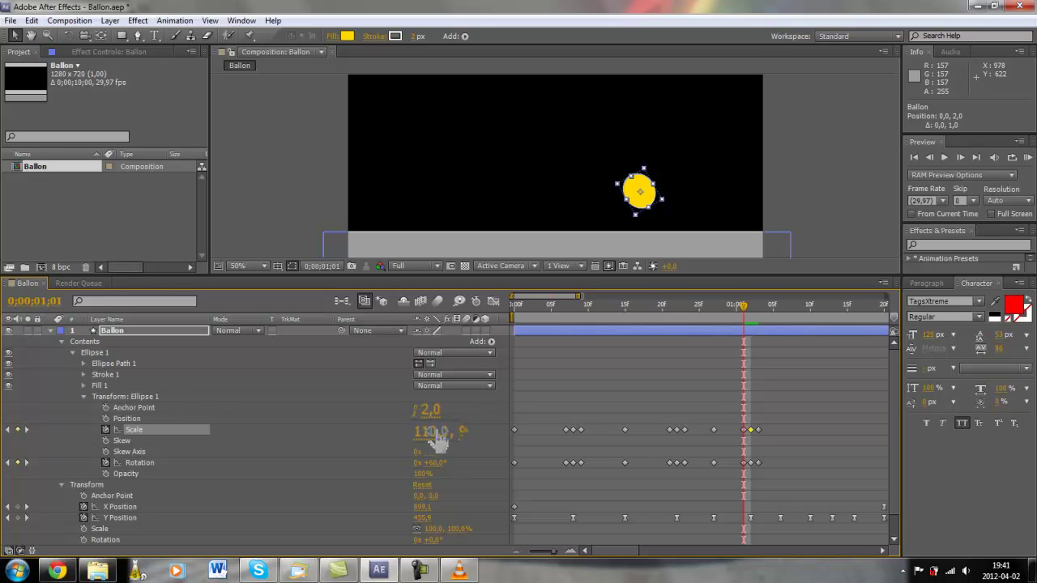
left_click(456, 431)
type("100")
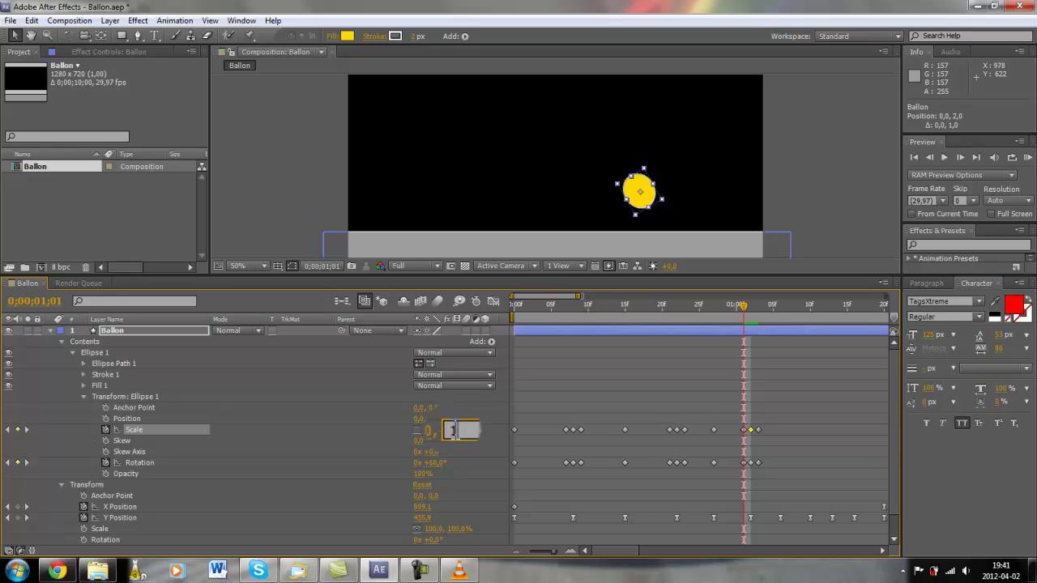
left_click(737, 326)
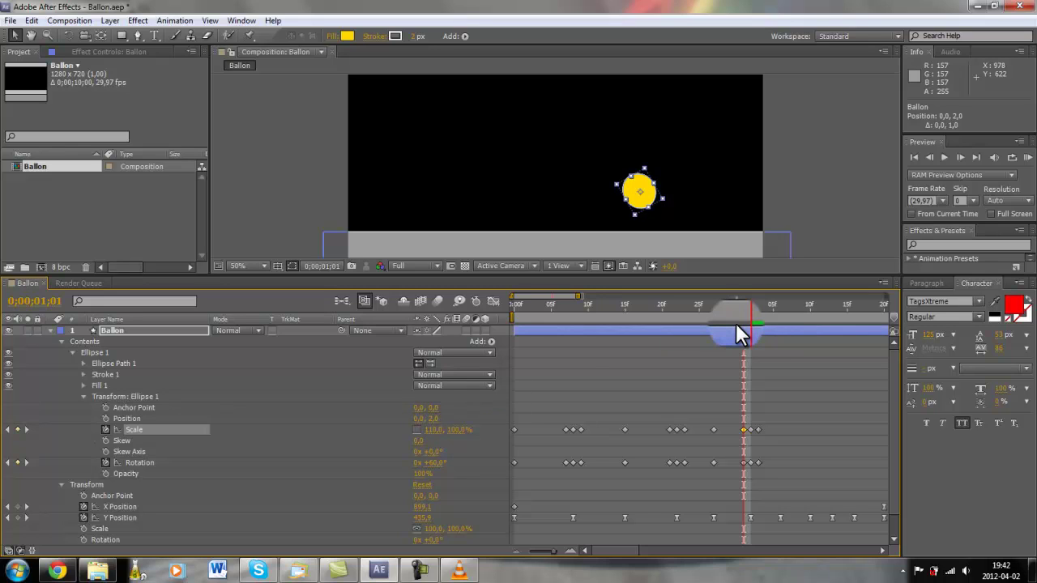
key("Page_Down")
key("Page_Down")
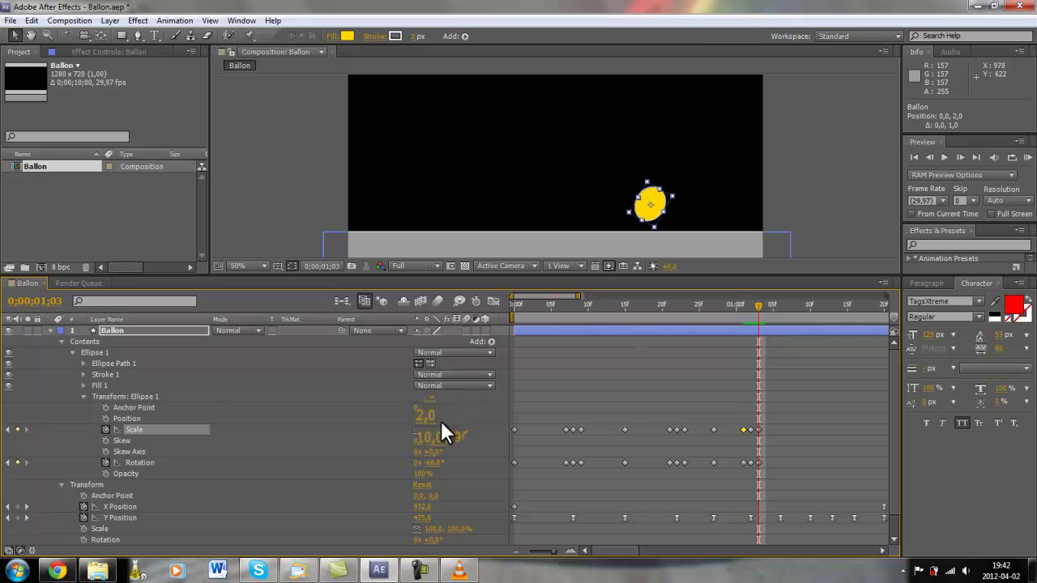
left_click(456, 426)
type("100")
key("Return")
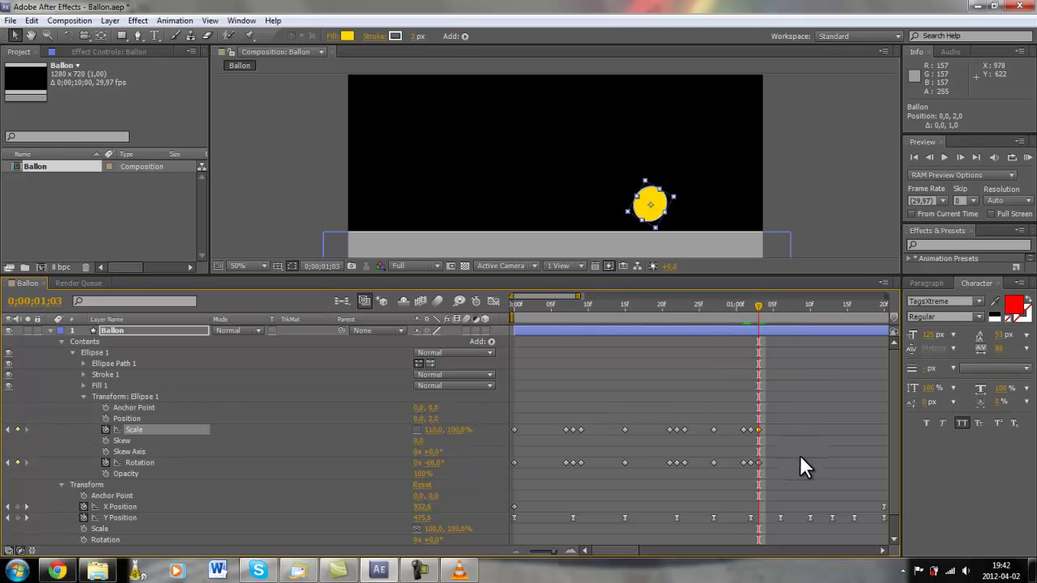
Copy the peak's Scale and Rotation keyframes from frame 27 to the following peak at 0;00;01;06.
key("Page_Down")
key("Page_Down")
key("Page_Down")
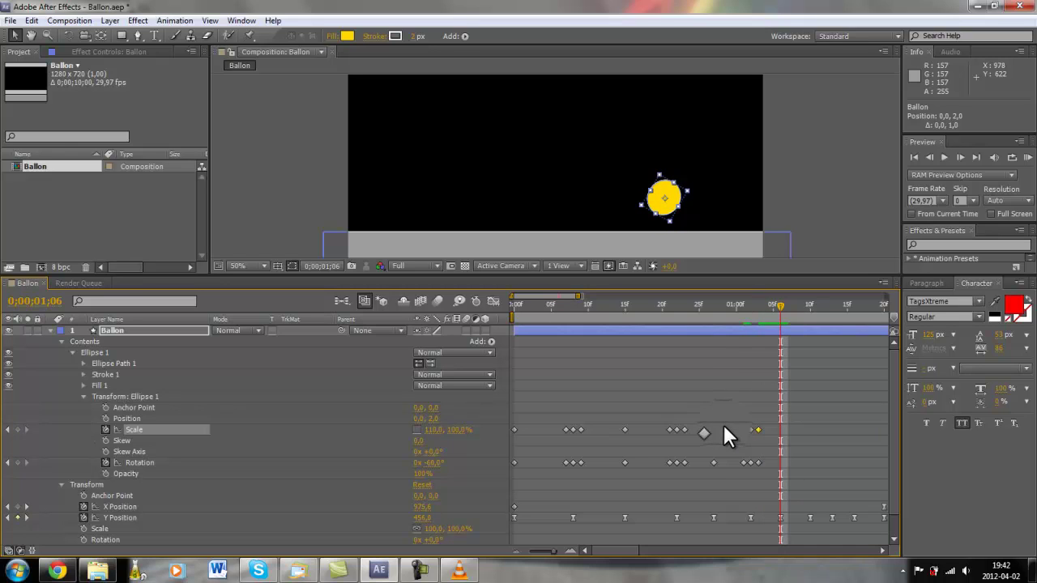
left_click_drag(725, 429, 709, 455)
left_click(708, 465)
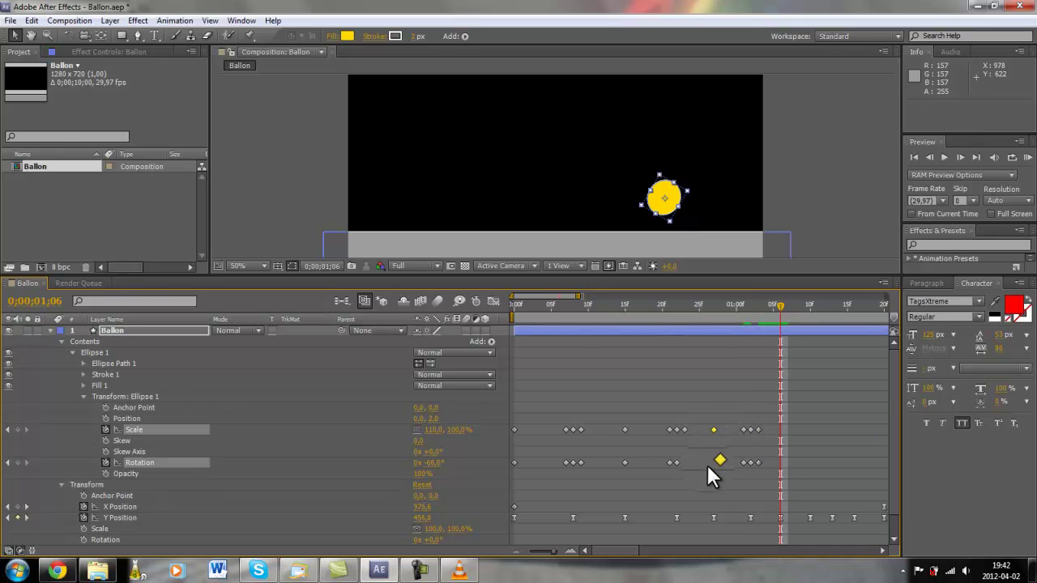
key("ctrl+v")
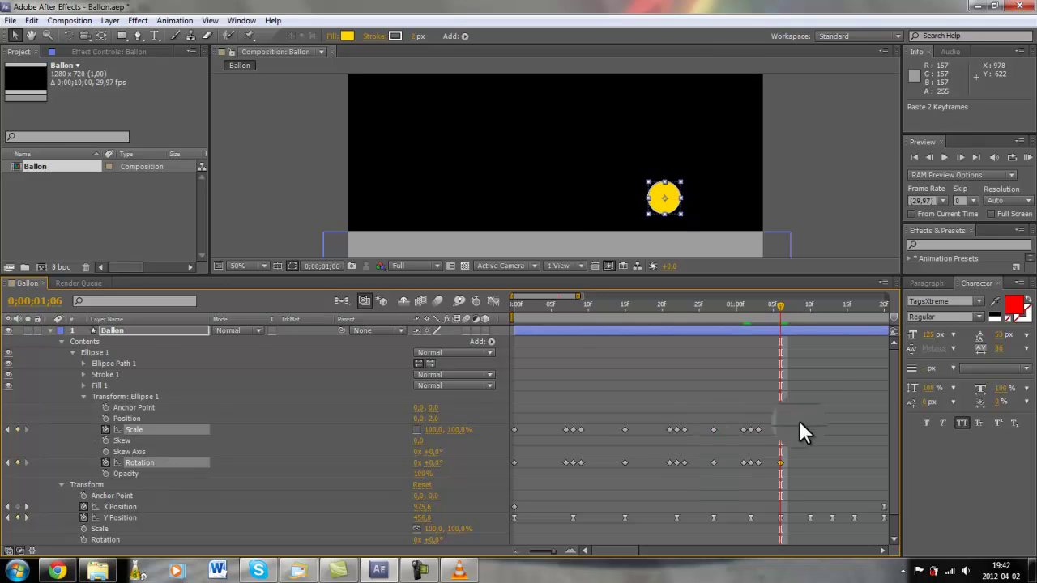
Examine the ball's shape and ground contact frame by frame through the last small bounces up to 0;00;01;17.
key("Page_Down")
key("Page_Down")
key("Page_Down")
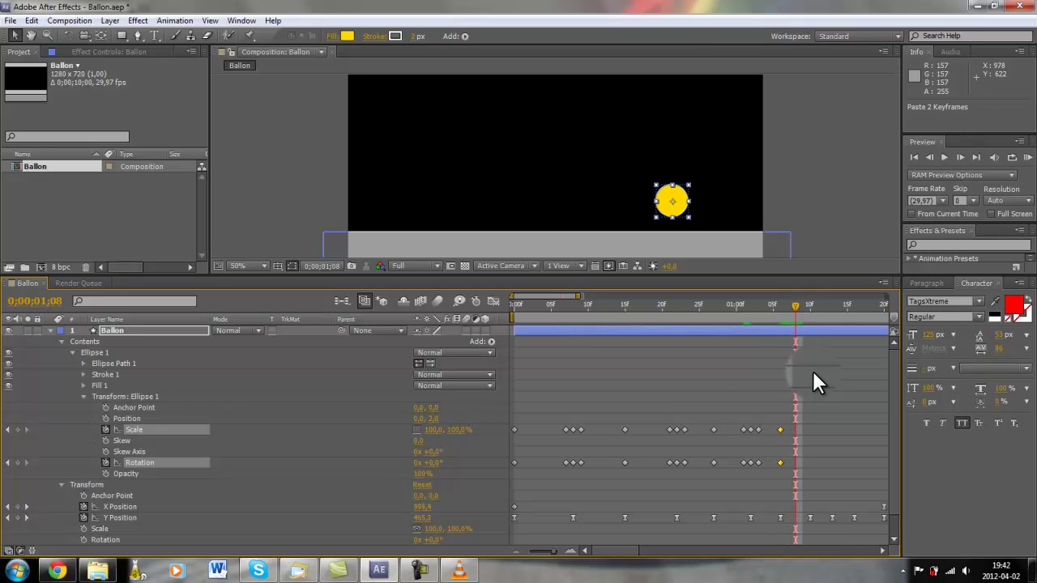
key("Page_Down")
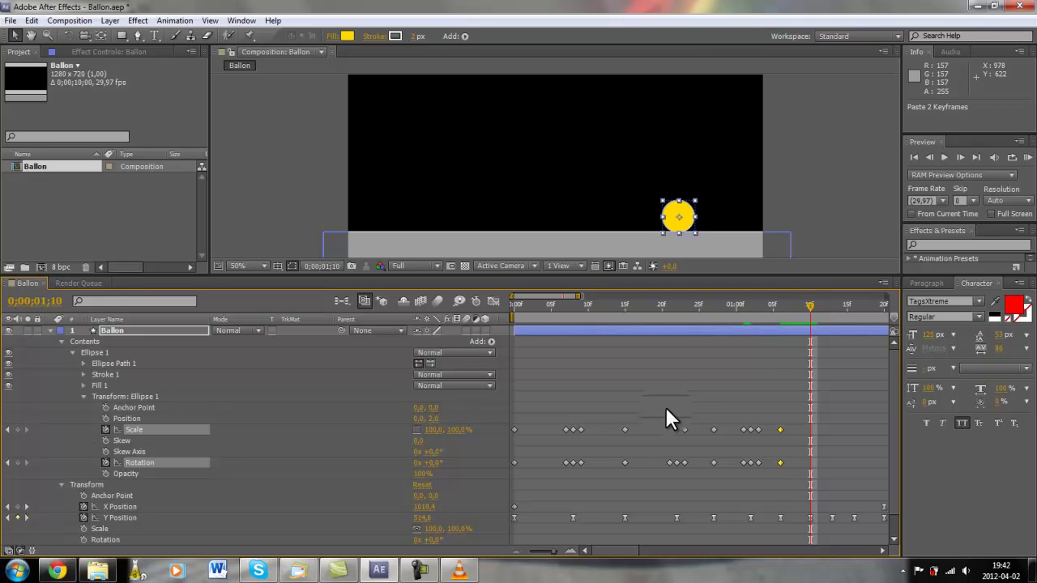
key("Page_Down")
key("Page_Down")
key("Page_Down")
key("Page_Down")
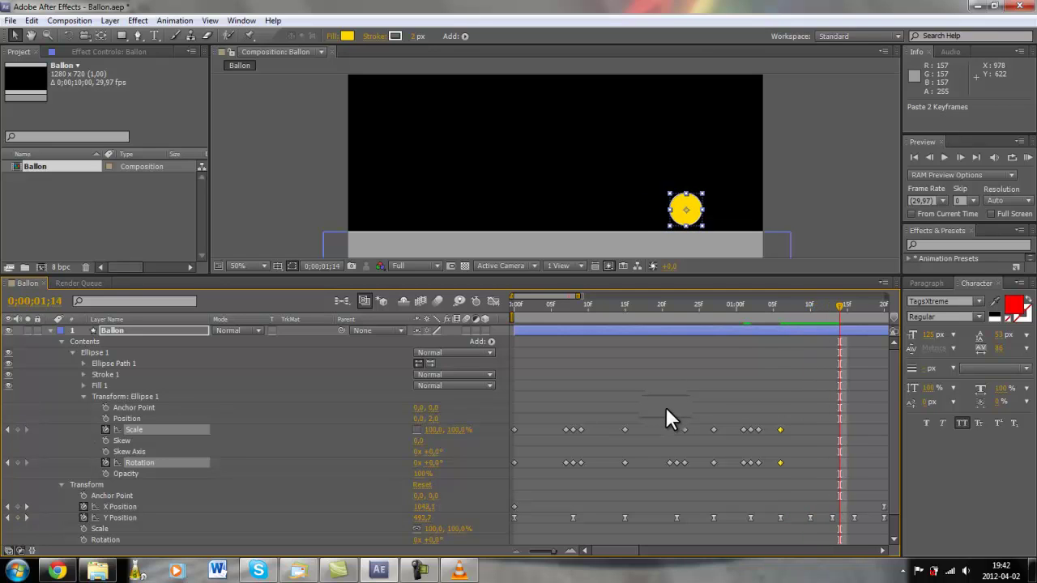
key("Page_Down")
key("Page_Down")
key("Page_Down")
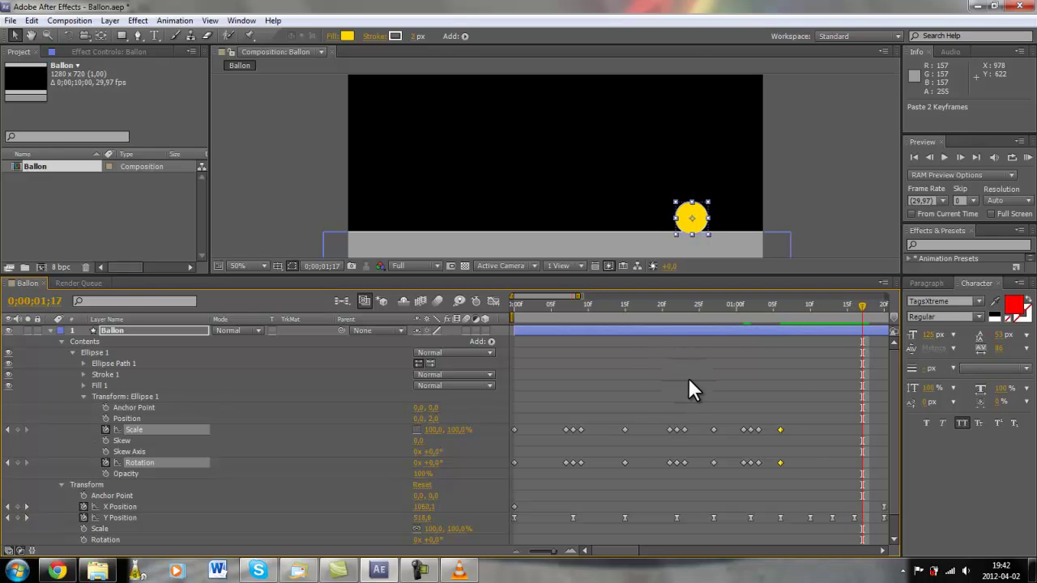
Nudge Ellipse 1's Position up to 0, -6 at 0;00;01;17 and check the ground contact through 0;00;01;20.
key("Up")
key("Up")
key("Up")
key("Up")
key("Up")
key("Up")
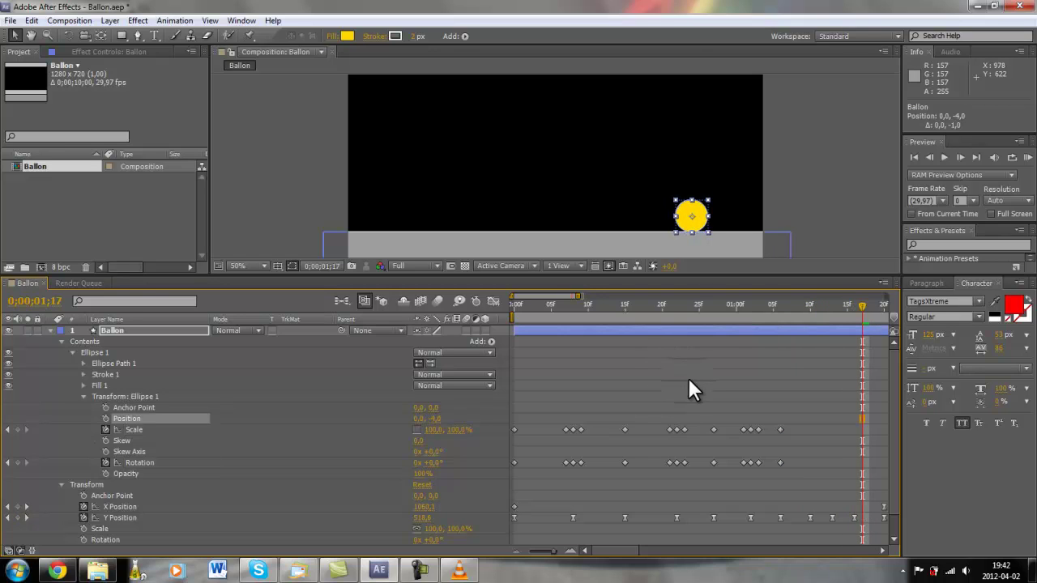
key("Up")
key("Up")
key("Page_Down")
key("Page_Down")
key("Page_Down")
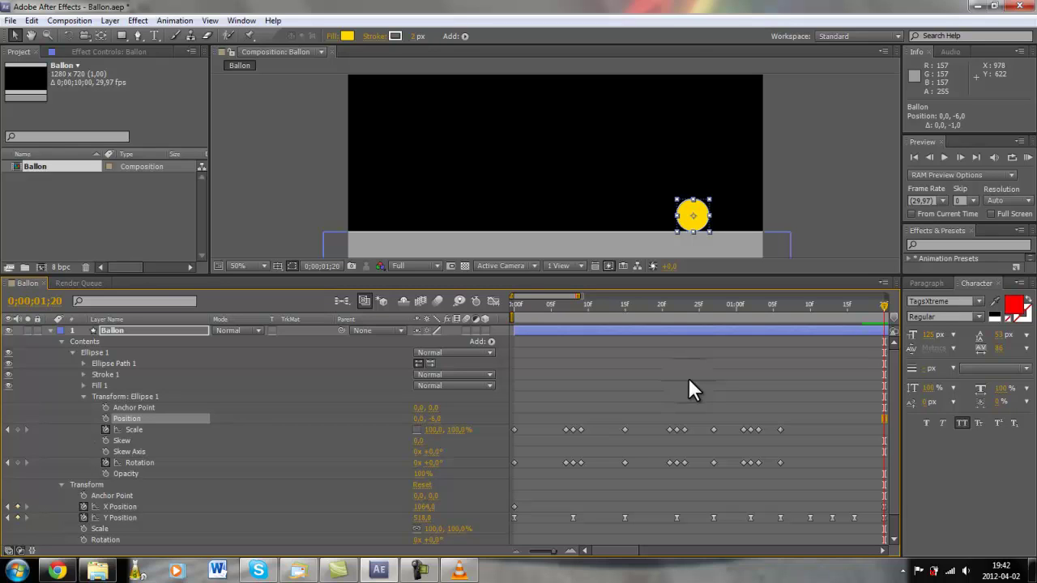
left_click(419, 571)
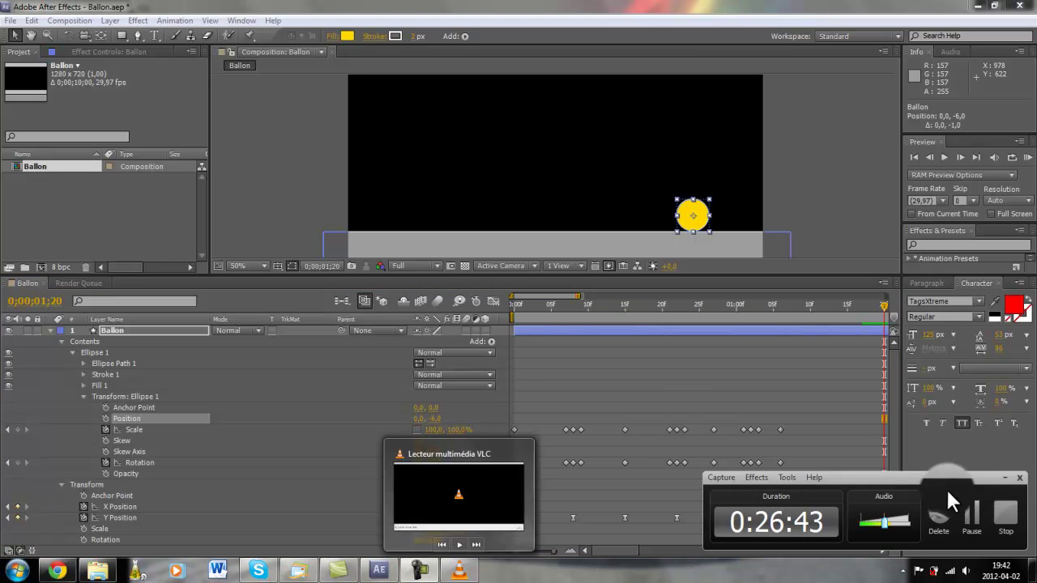
left_click(970, 506)
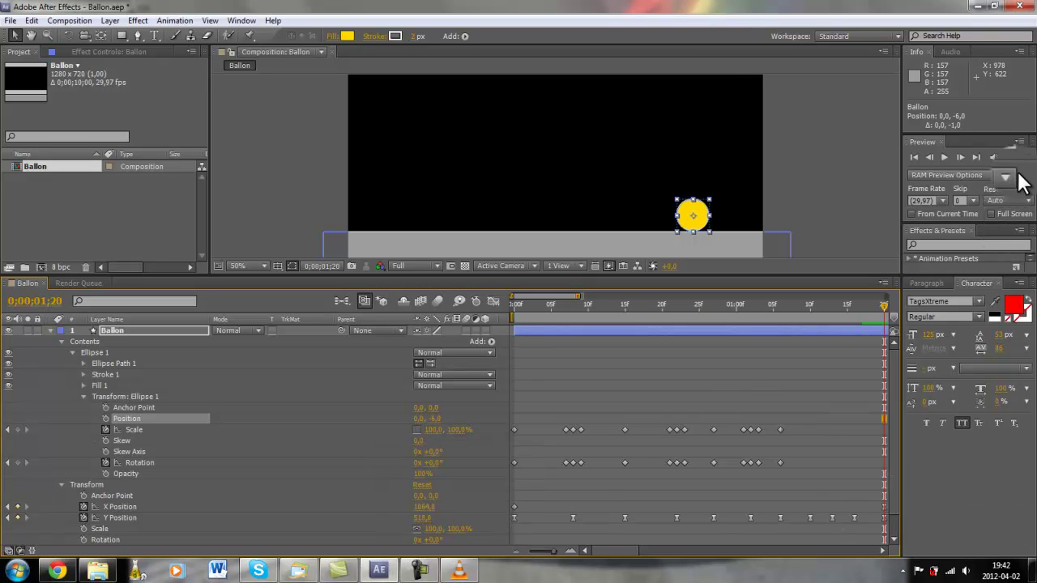
Play a RAM preview of the finished bounce, enlarge the composition view and preview it again.
left_click(1027, 158)
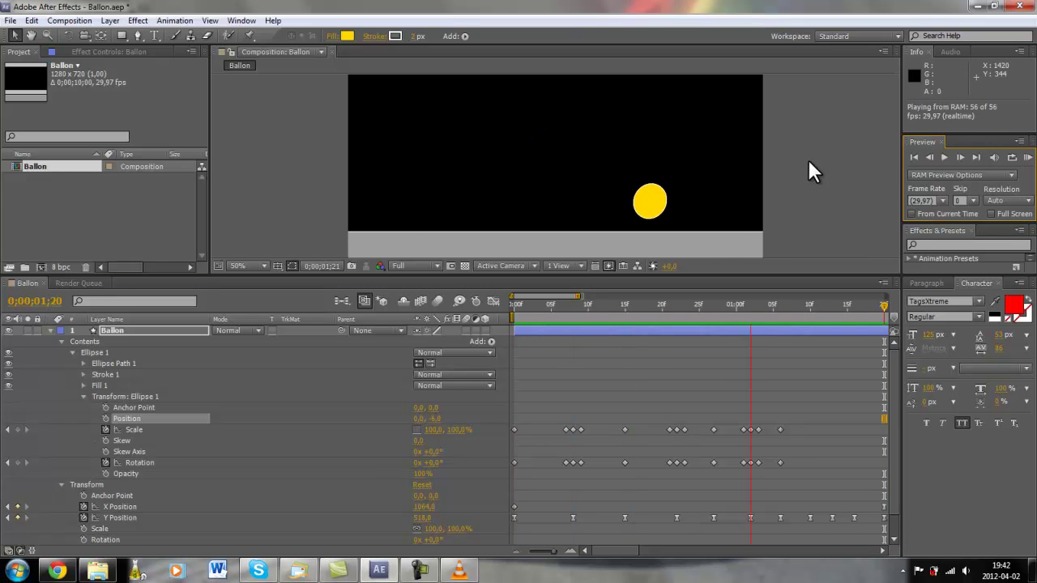
left_click_drag(747, 274, 745, 321)
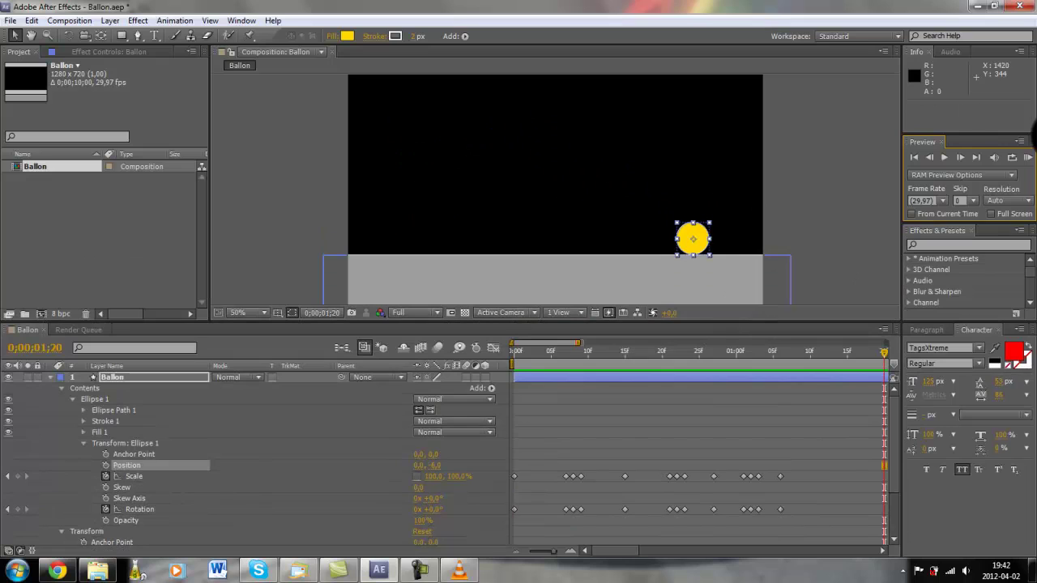
left_click(1028, 159)
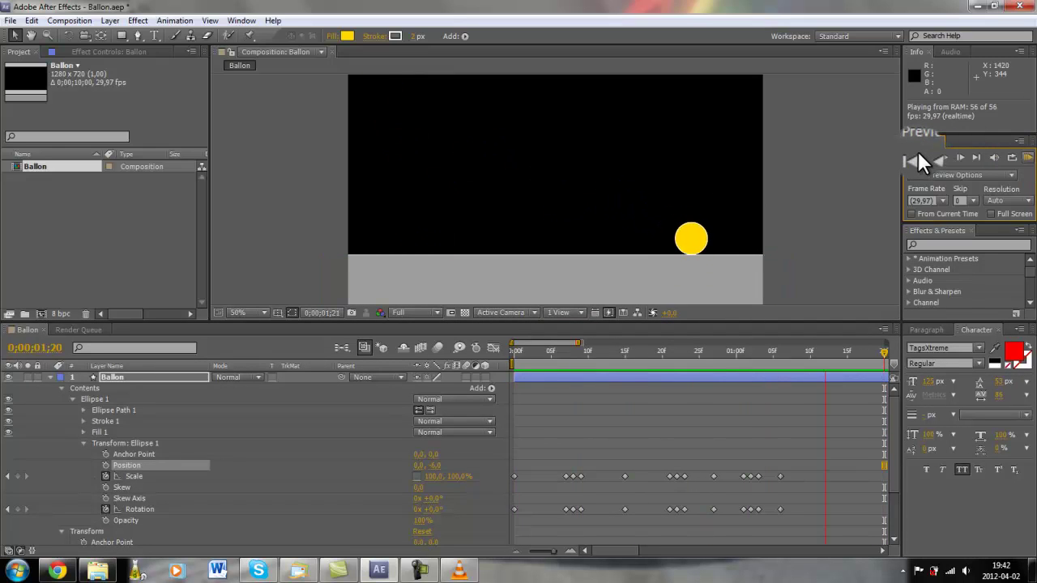
left_click_drag(919, 152, 912, 158)
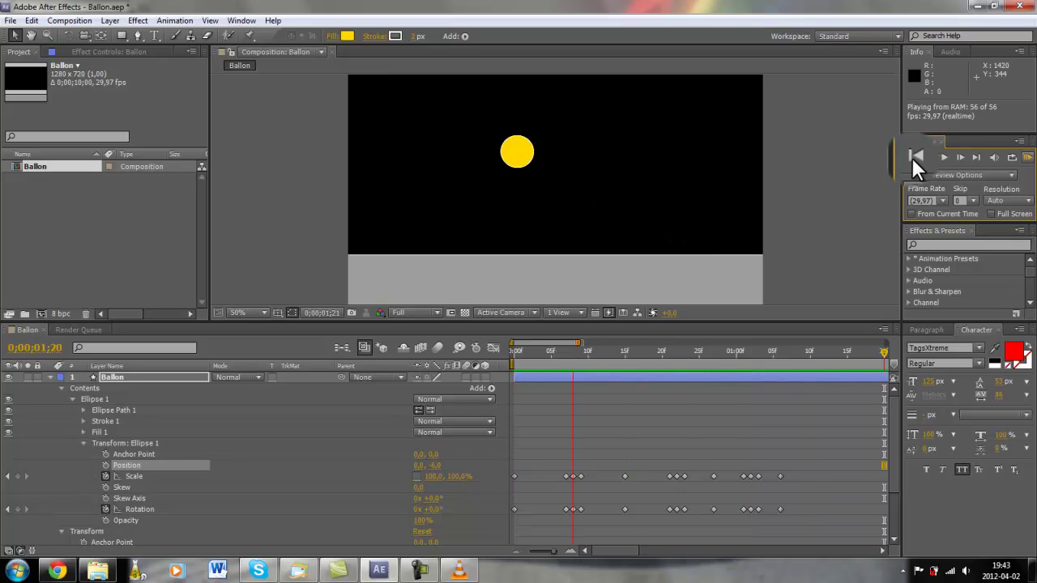
Stop the preview, reveal the Ballon layer's keyframed properties, and collapse and deselect the layer.
left_click(913, 158)
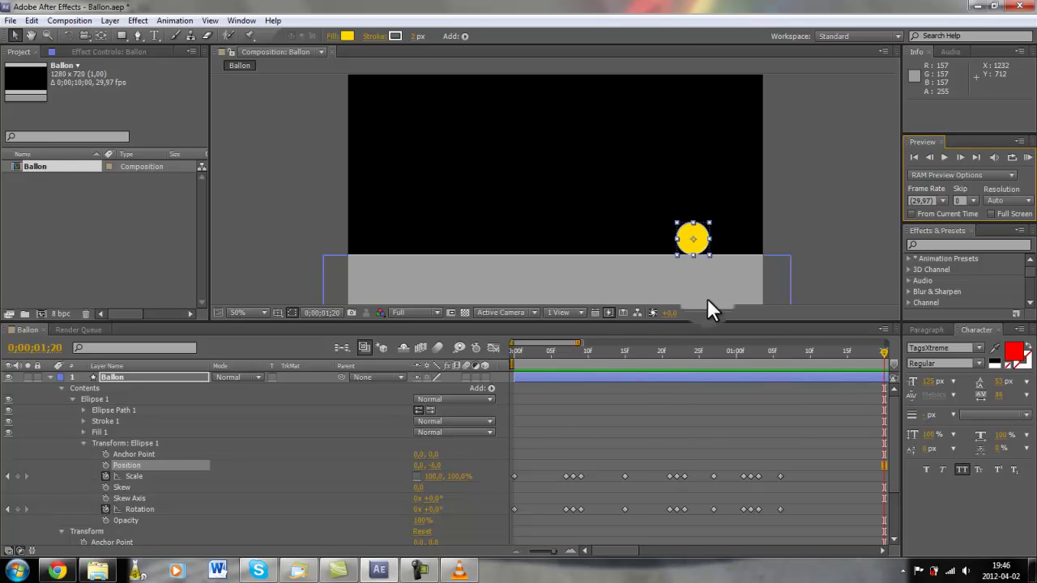
left_click(793, 205)
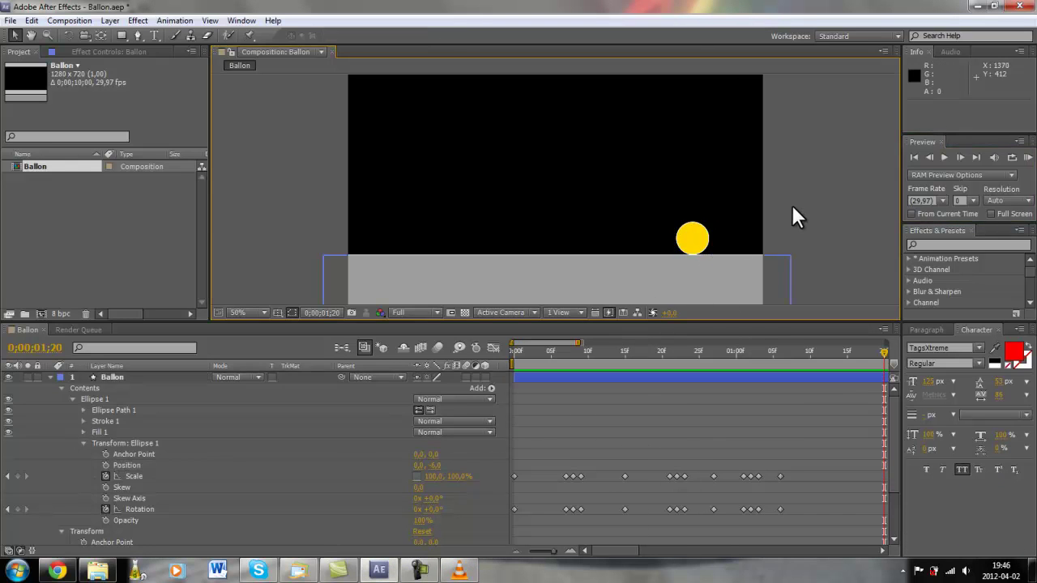
left_click(141, 378)
key("u")
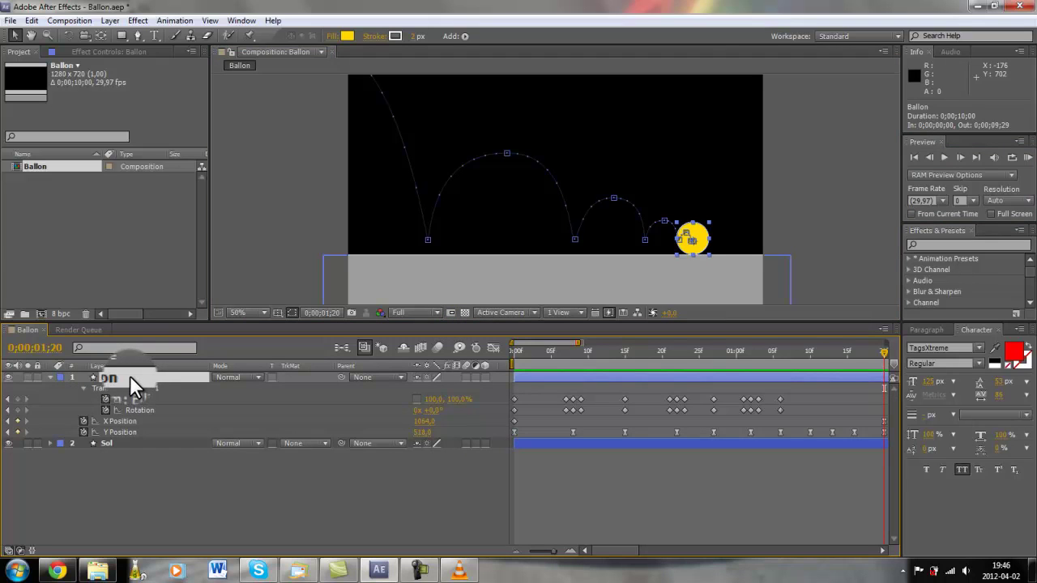
key("u")
left_click(352, 451)
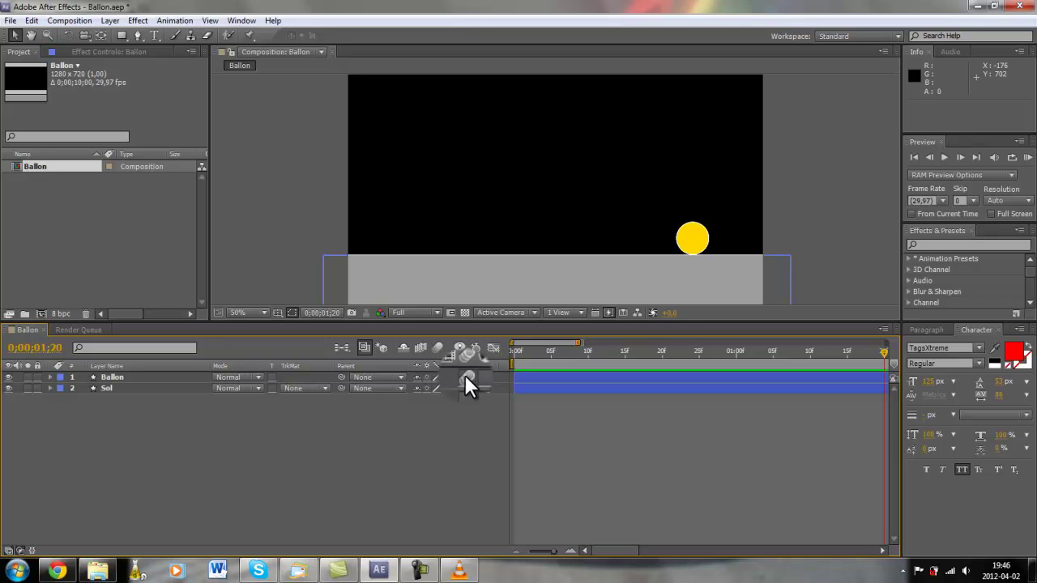
Enable motion blur for the Ballon layer and the composition, and play a RAM preview of the bounce.
left_click(438, 347)
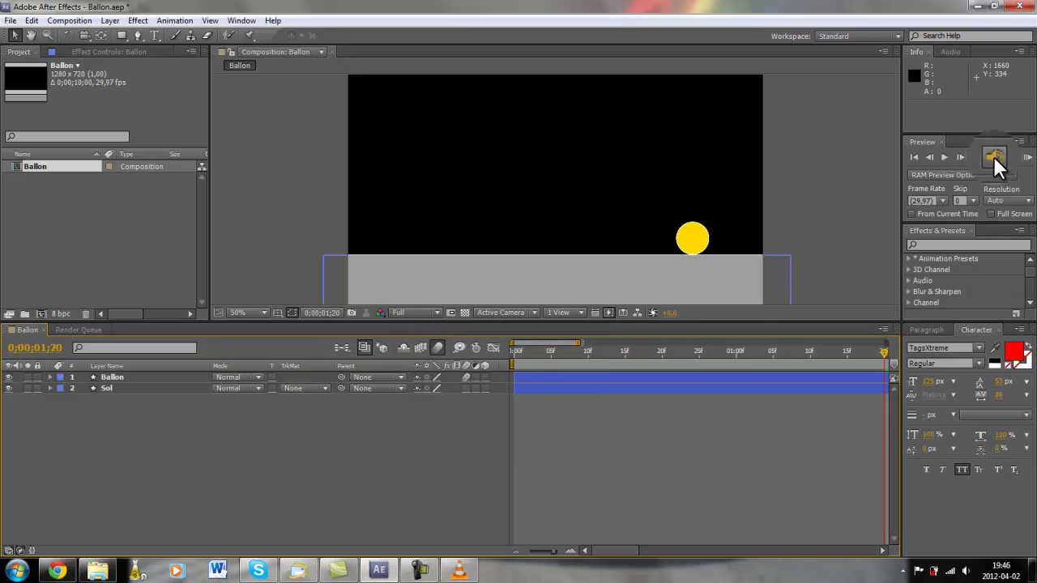
left_click(1028, 157)
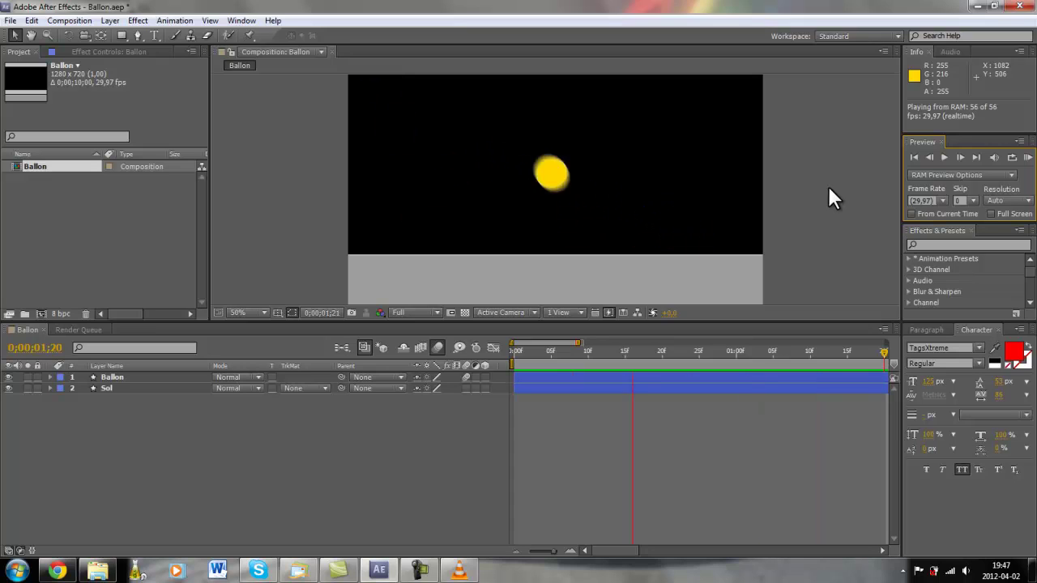
key("space")
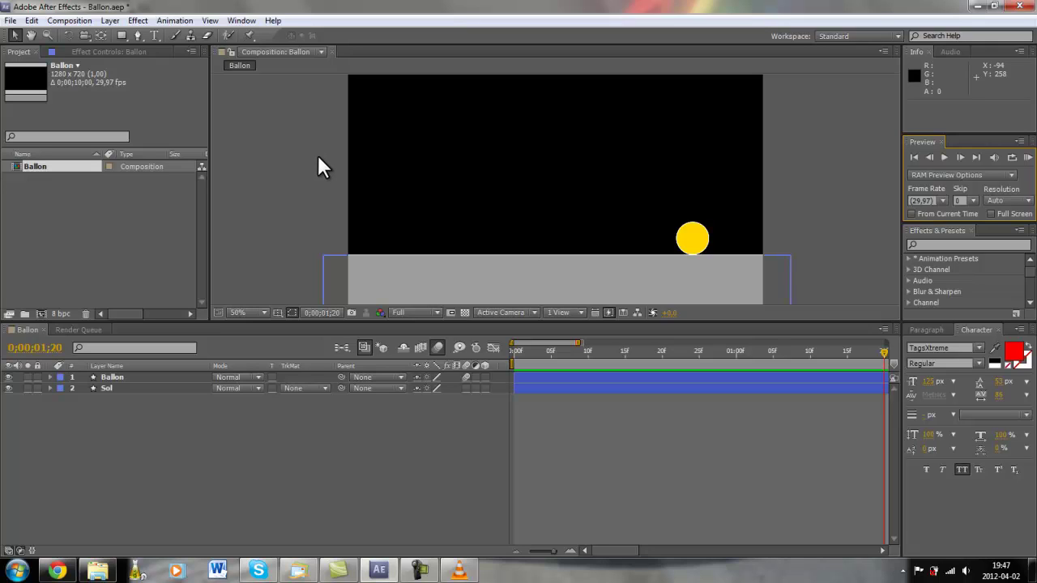
Create a new composition named 3D with the HDV/HDTV 720 29,97 preset and a duration of 0;00;10;00.
key("ctrl+n")
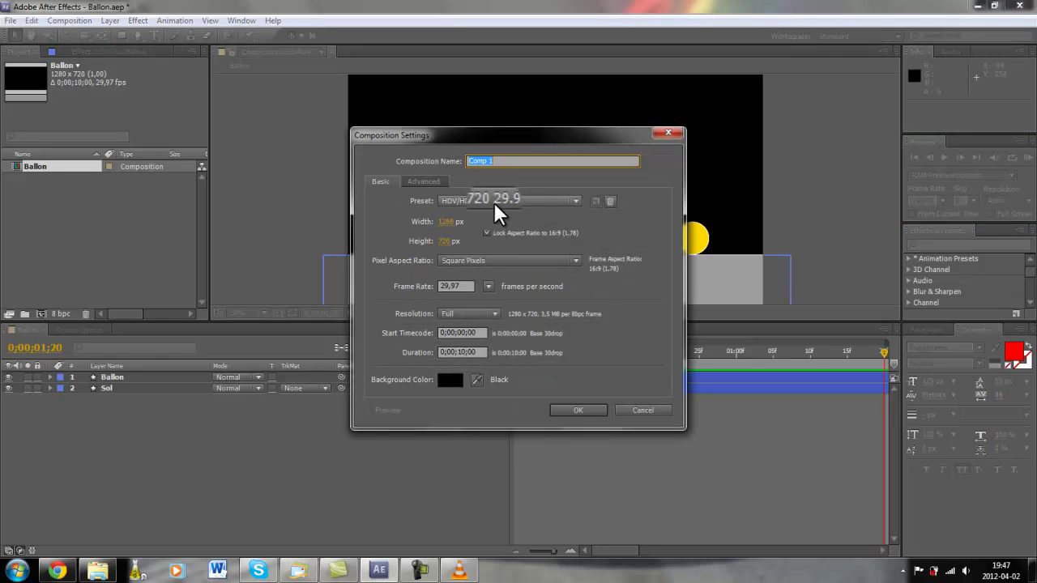
left_click(588, 412)
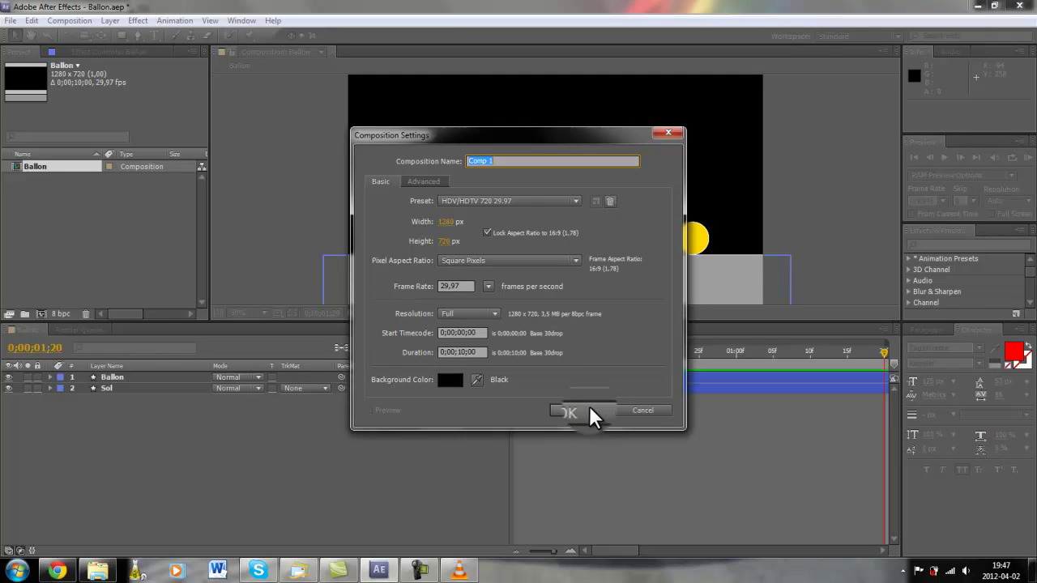
type("3D")
left_click(567, 411)
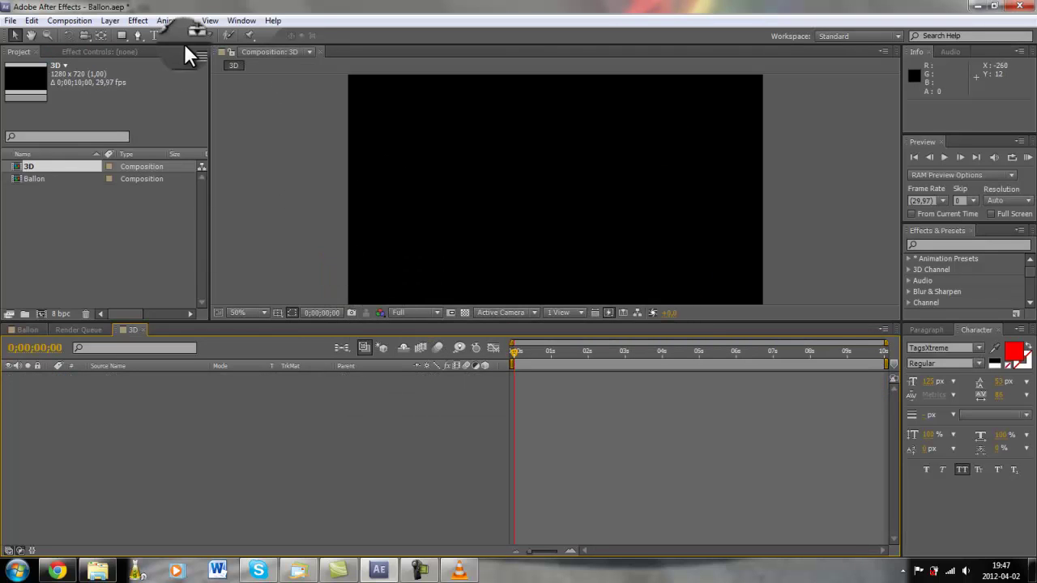
Add a text layer reading 3D to the new composition, set in Myriad Pro Regular.
left_click(152, 34)
left_click(501, 178)
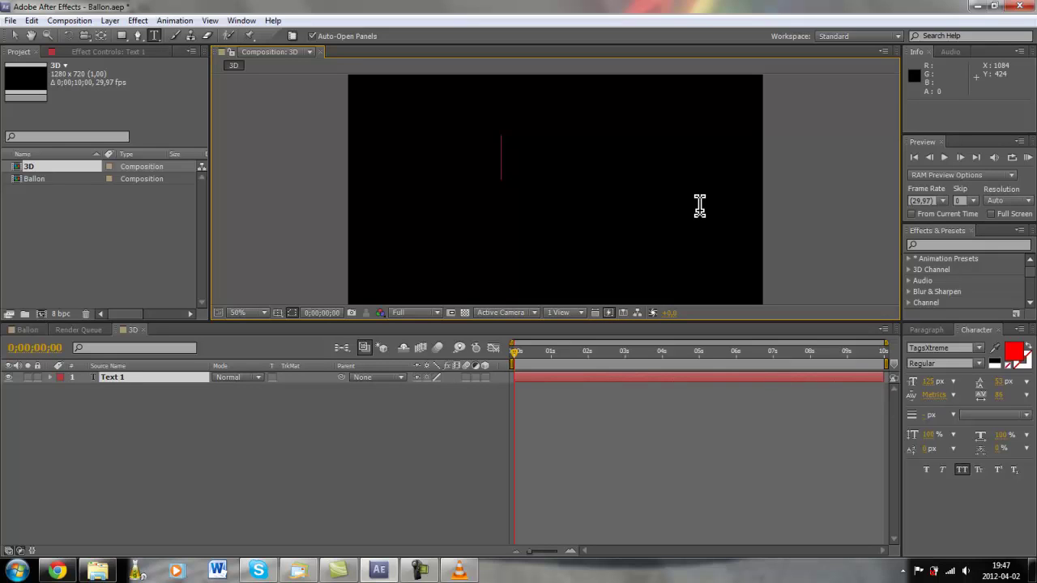
type("3D")
key("ctrl+a")
left_click(963, 365)
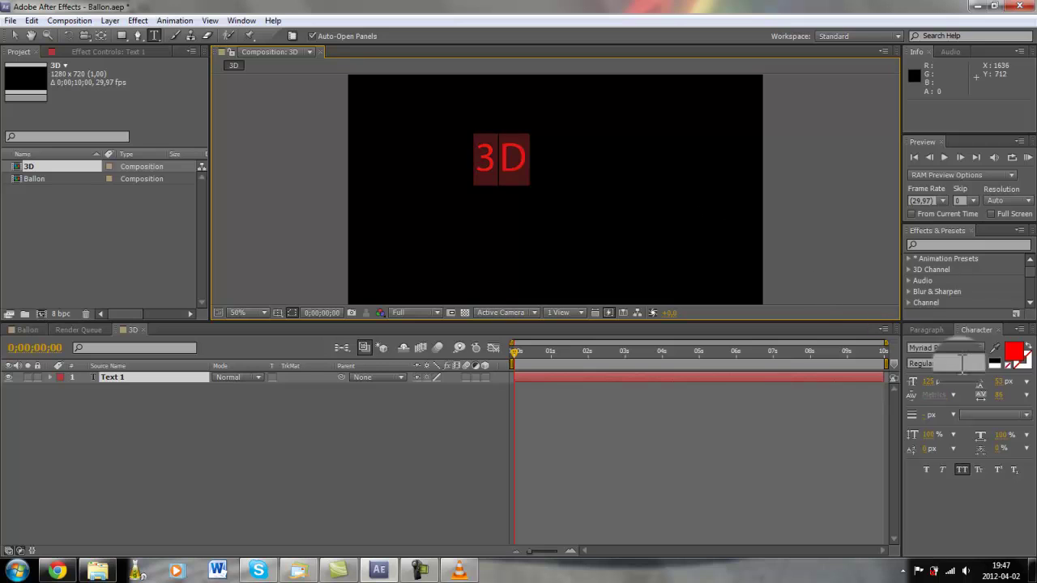
Colour the text white (FFFFFF) at 276 px and move it near the frame's centre, at about 618, 440.
left_click(1013, 350)
left_click(559, 301)
left_click_drag(525, 290, 484, 282)
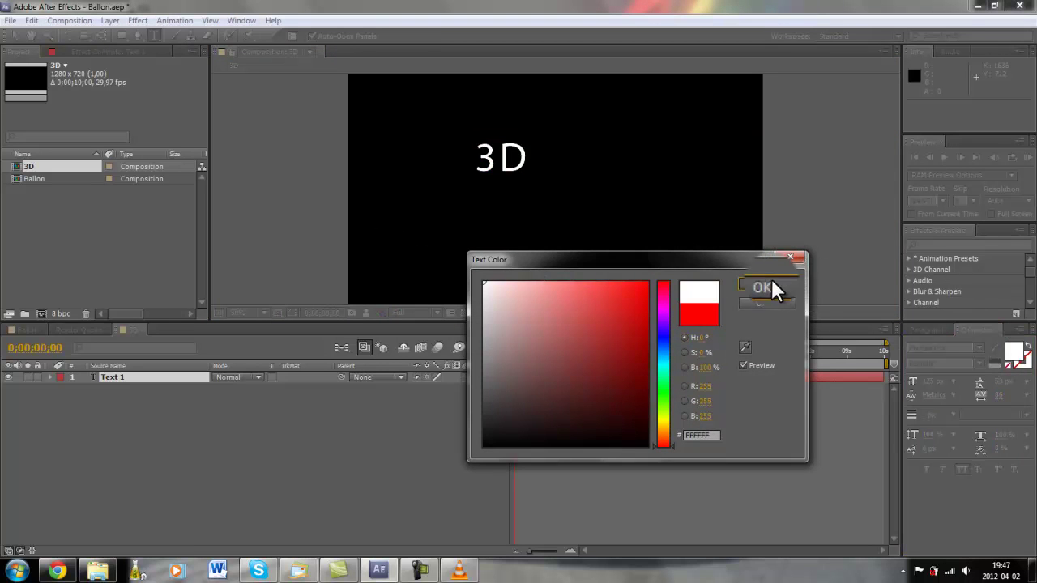
left_click(770, 281)
left_click_drag(928, 380, 1026, 387)
left_click_drag(642, 217, 691, 263)
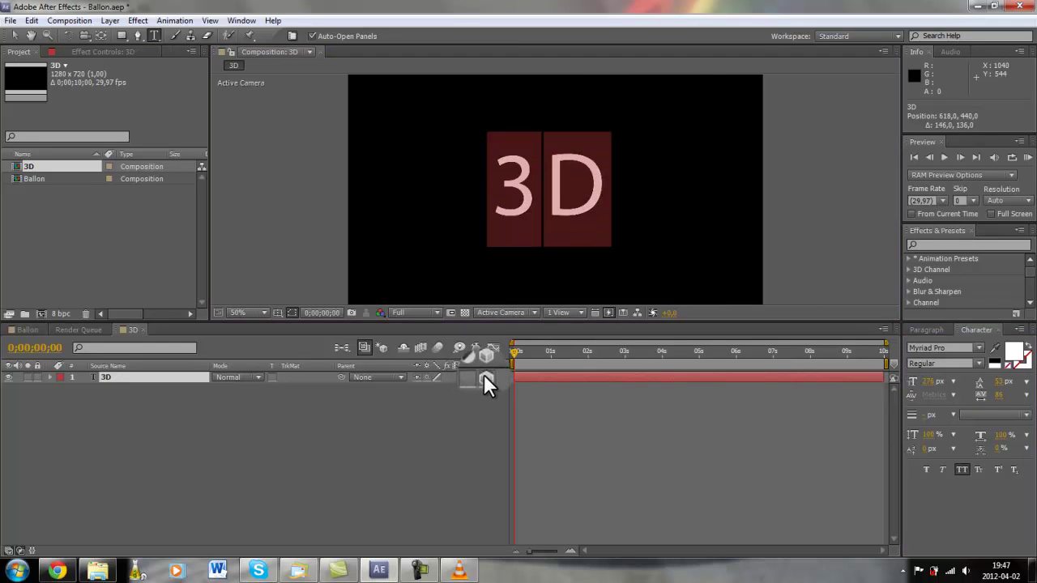
Turn the text into a 3D layer and add a Two-Node Camera with the 35mm preset.
left_click(484, 377)
left_click(532, 259)
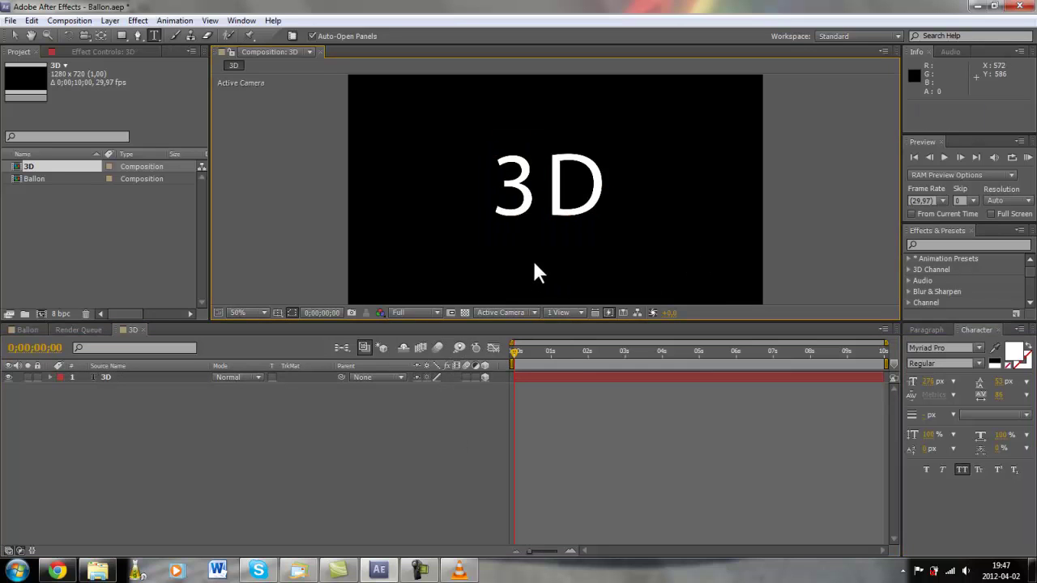
left_click(116, 378)
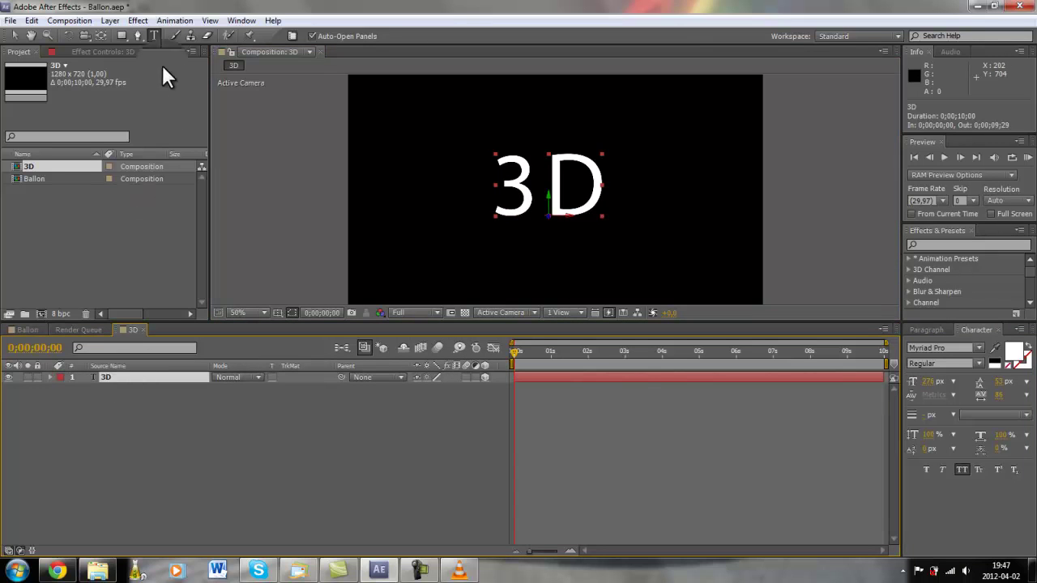
left_click(110, 20)
mouse_move(119, 34)
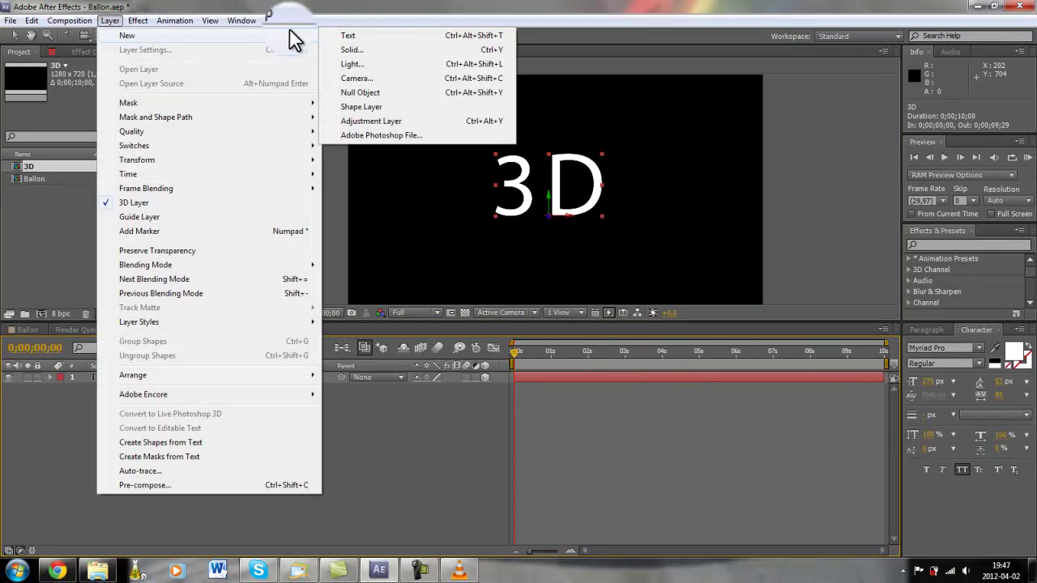
left_click(356, 78)
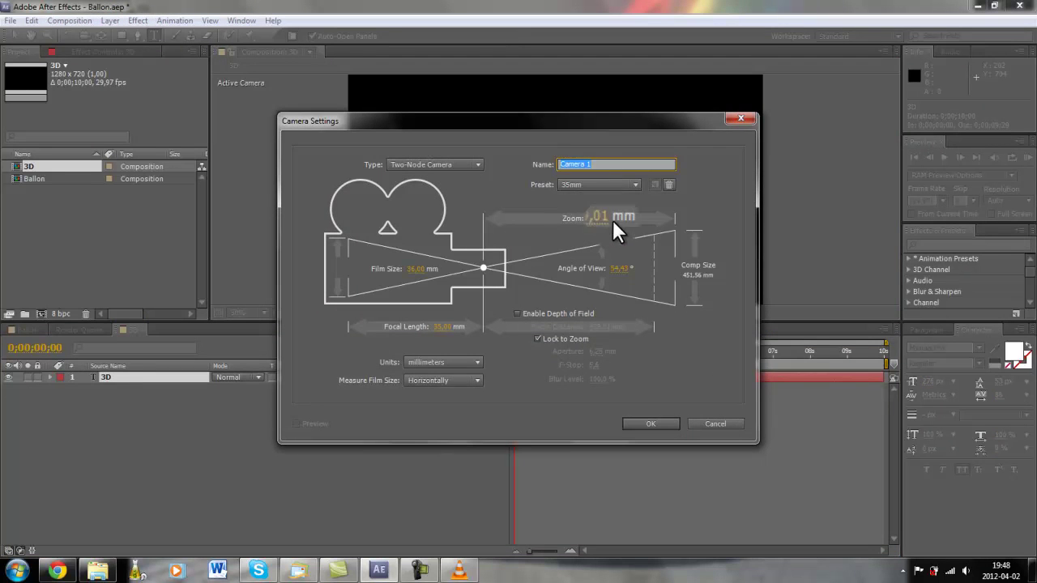
left_click(636, 422)
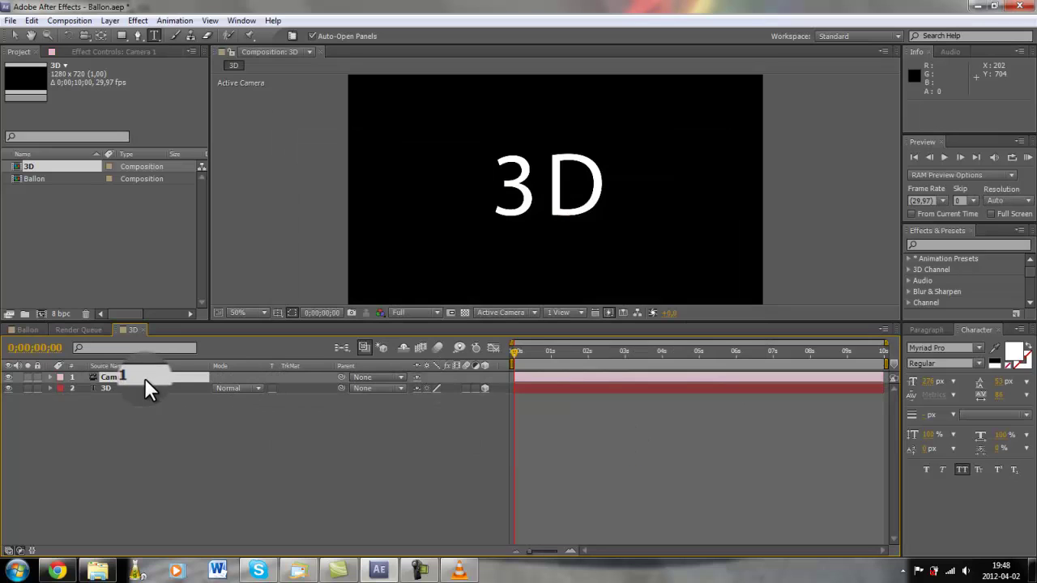
Move Camera 1's Point of Interest to 818, 248, -43 in Custom View 1 and return to the Active Camera view.
left_click(50, 377)
left_click(61, 387)
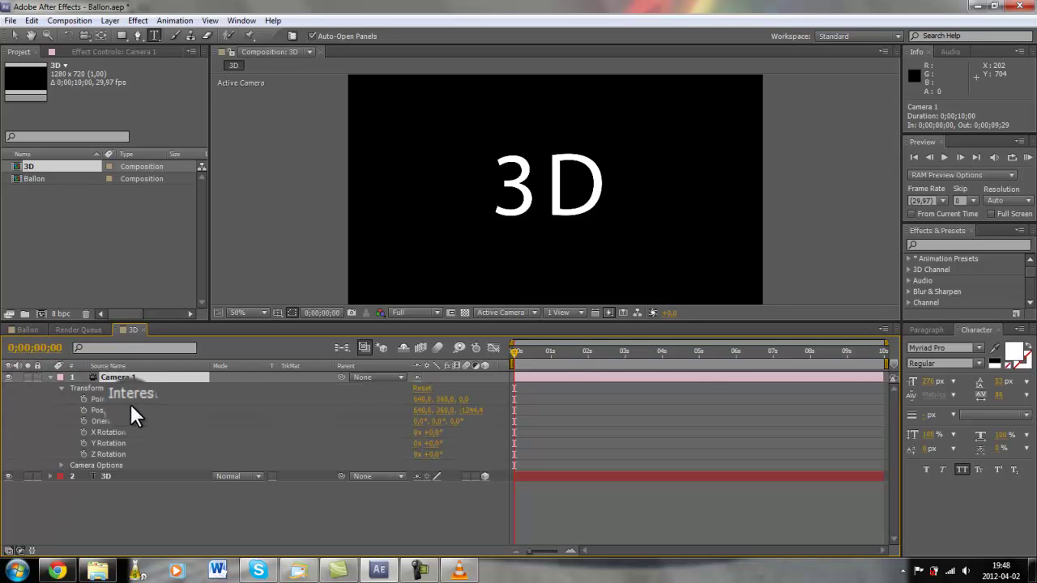
left_click(532, 312)
left_click(522, 458)
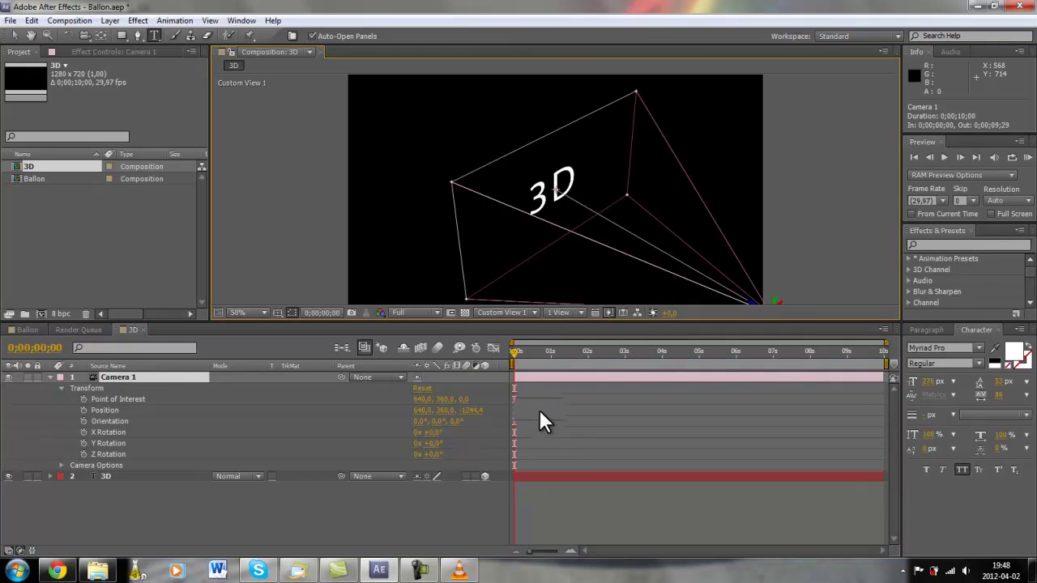
left_click_drag(442, 397, 559, 395)
left_click_drag(464, 400, 495, 456)
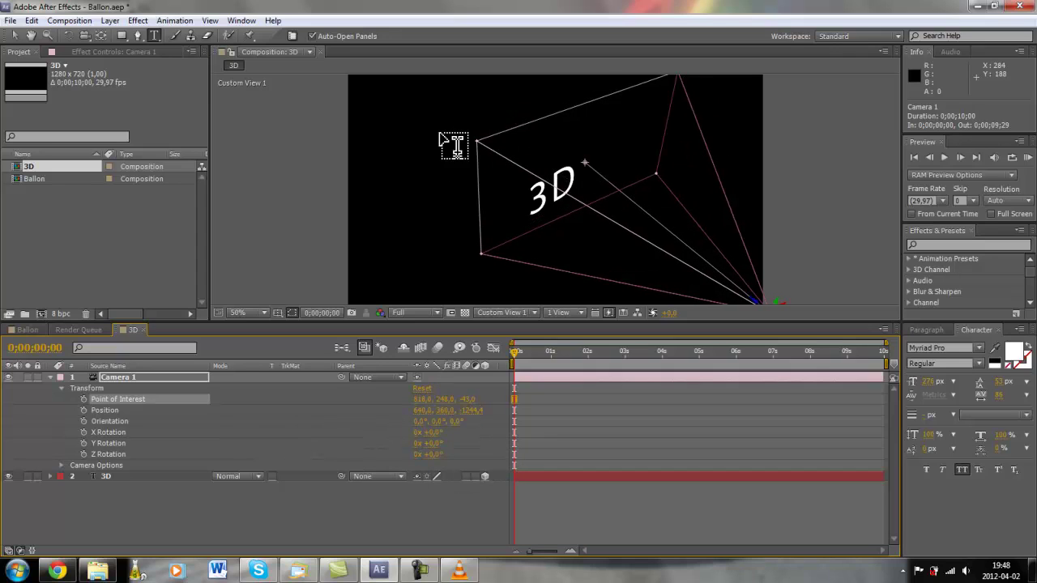
left_click(503, 313)
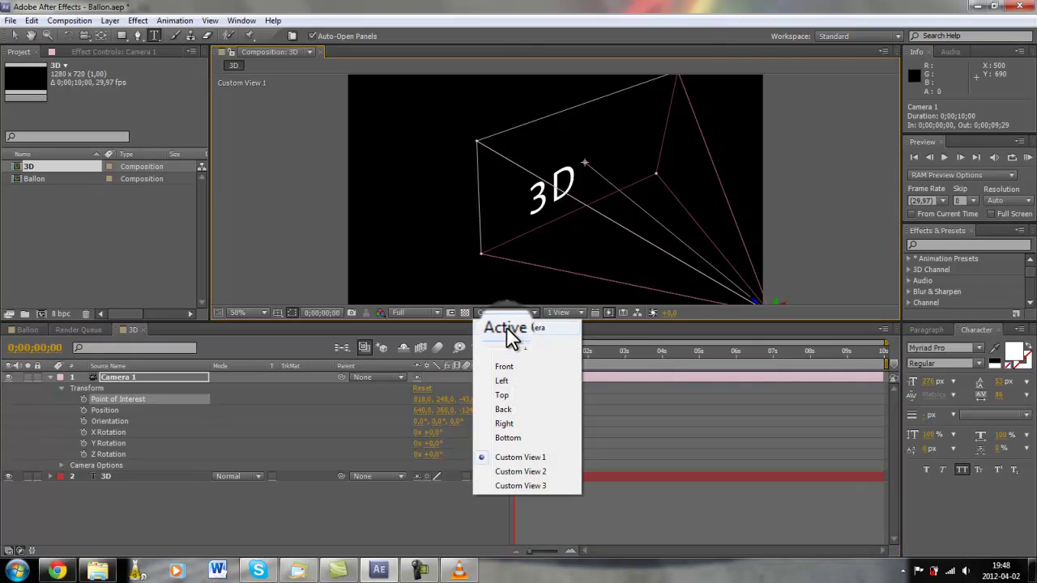
left_click(509, 329)
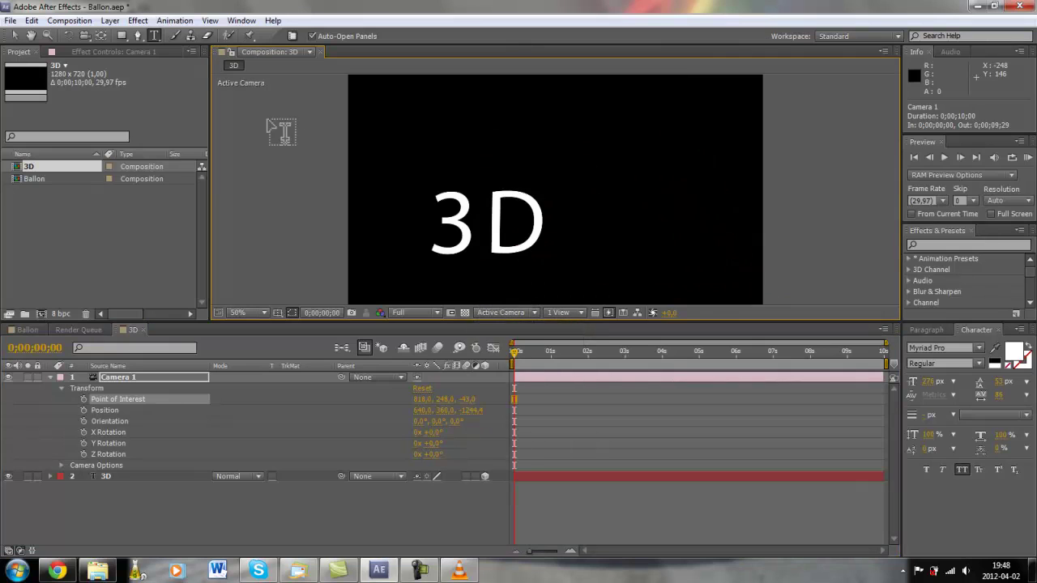
Try orbiting Camera 1 around the text with the camera tool, to a position of about 423,7, 816,3, -1047,6.
left_click(87, 30)
left_click_drag(413, 178, 452, 209)
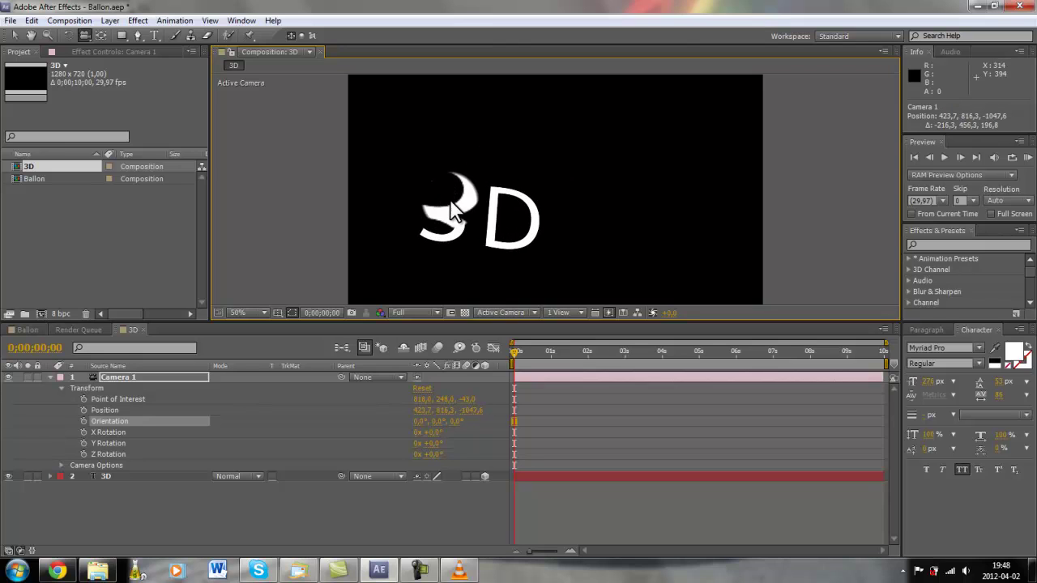
left_click(419, 571)
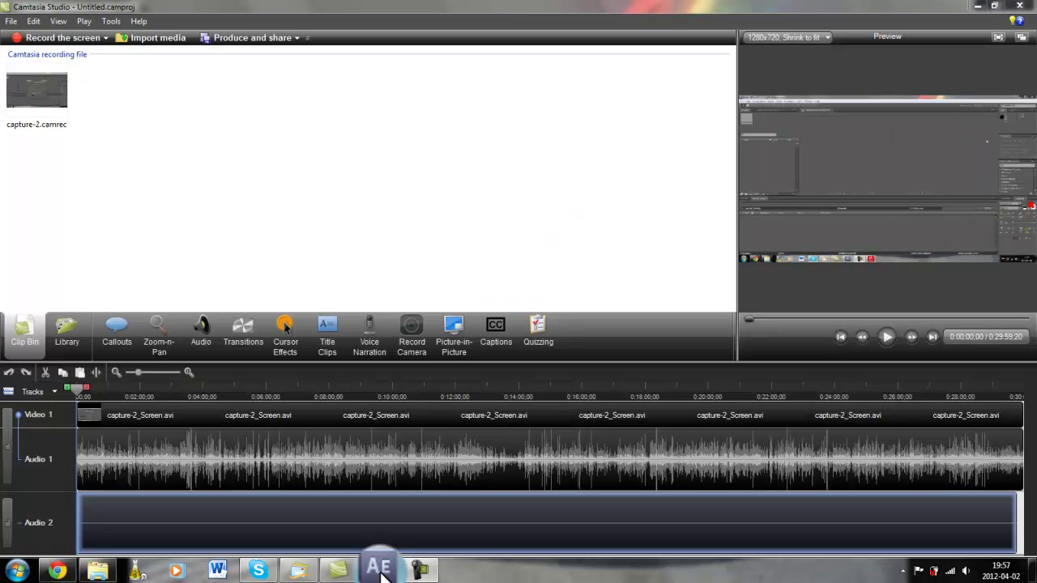
left_click(379, 570)
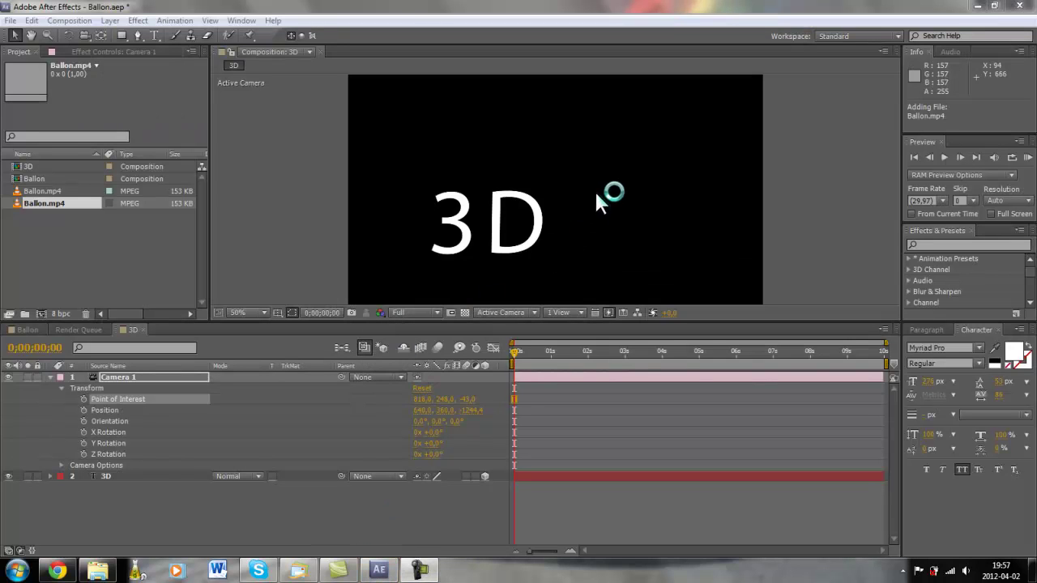
Move the 3D text layer to about 816,4, 323,1, -40,3, and keep the Windows colour scheme without showing the message again.
left_click_drag(575, 190, 470, 222)
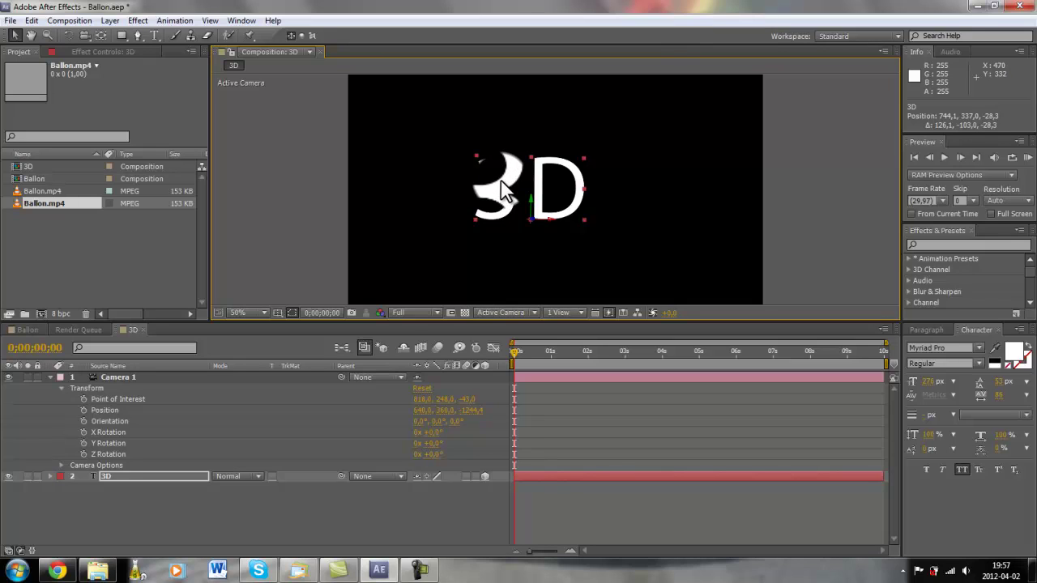
left_click(122, 377)
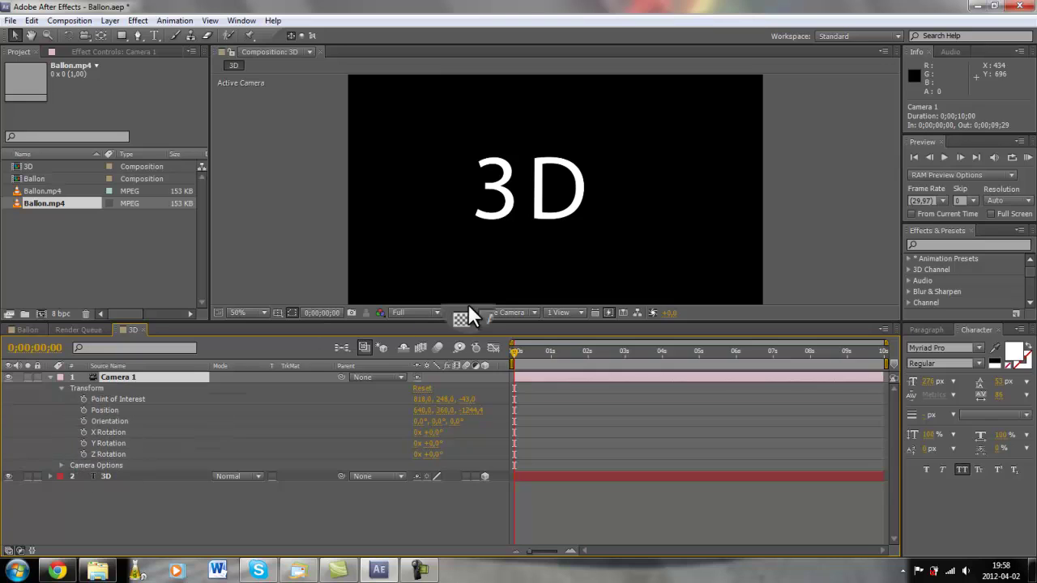
left_click(565, 238)
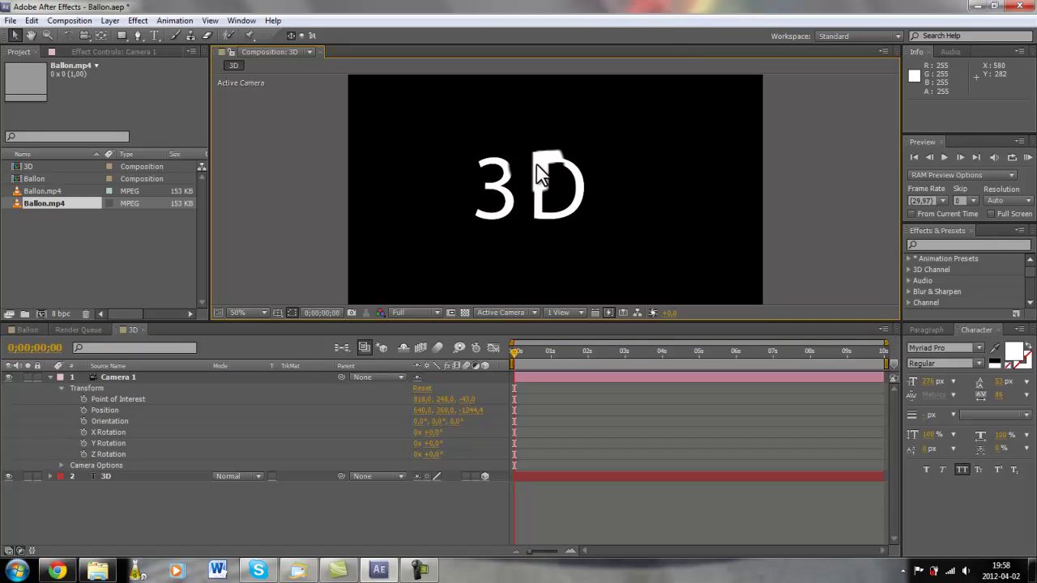
left_click_drag(541, 176, 564, 170)
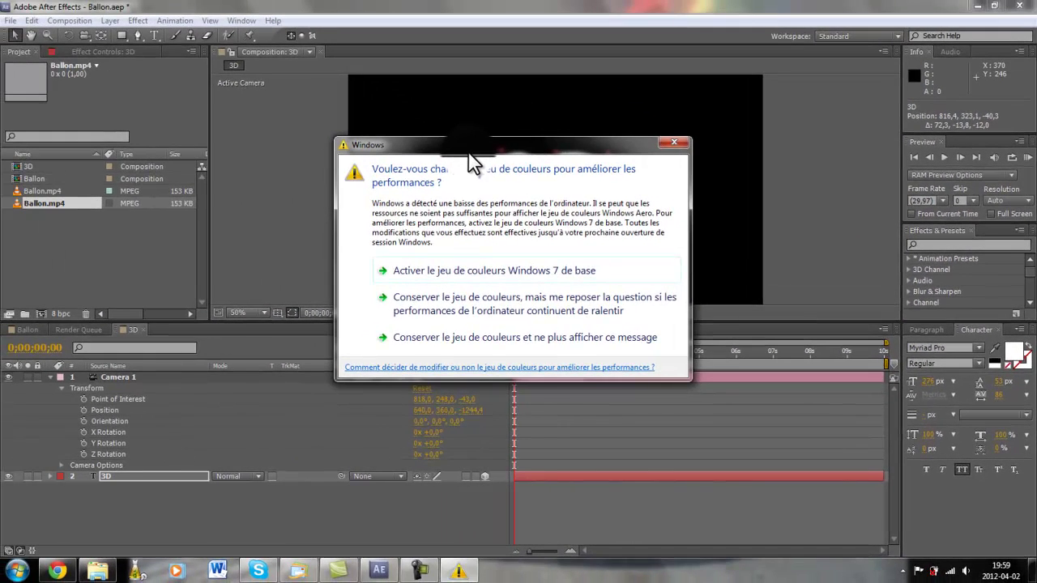
left_click(472, 340)
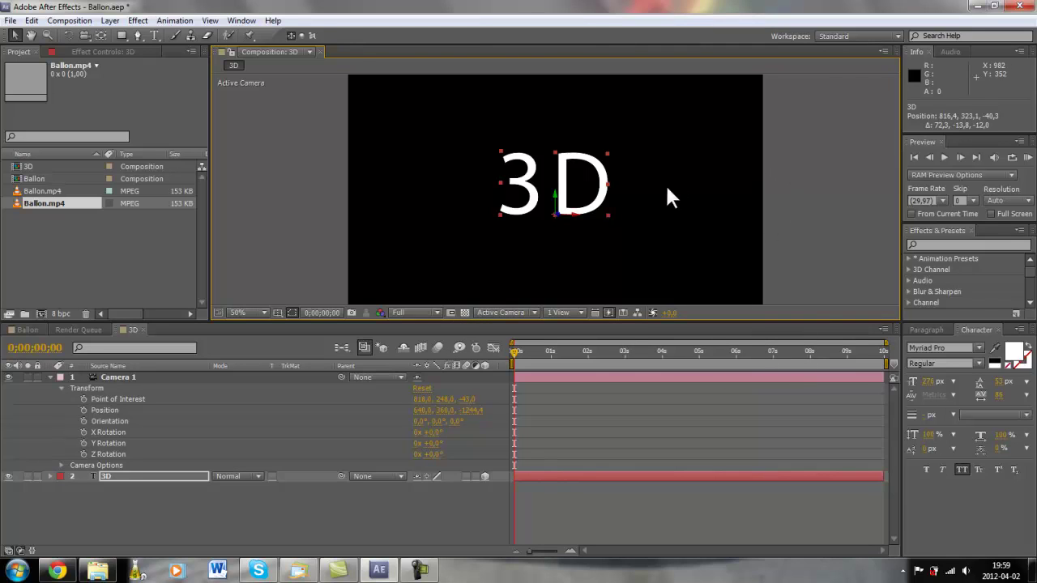
left_click(460, 265)
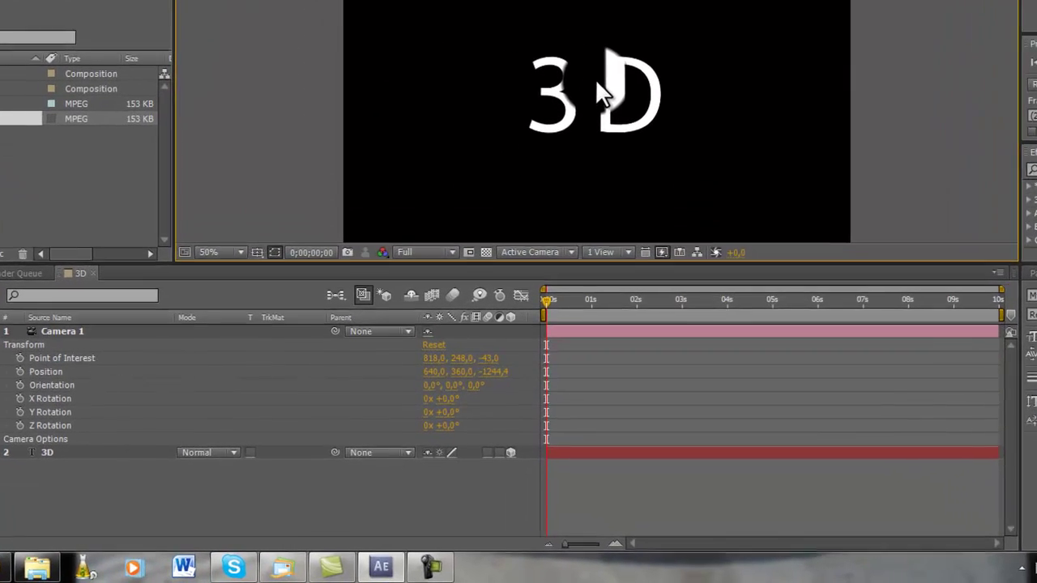
left_click(432, 566)
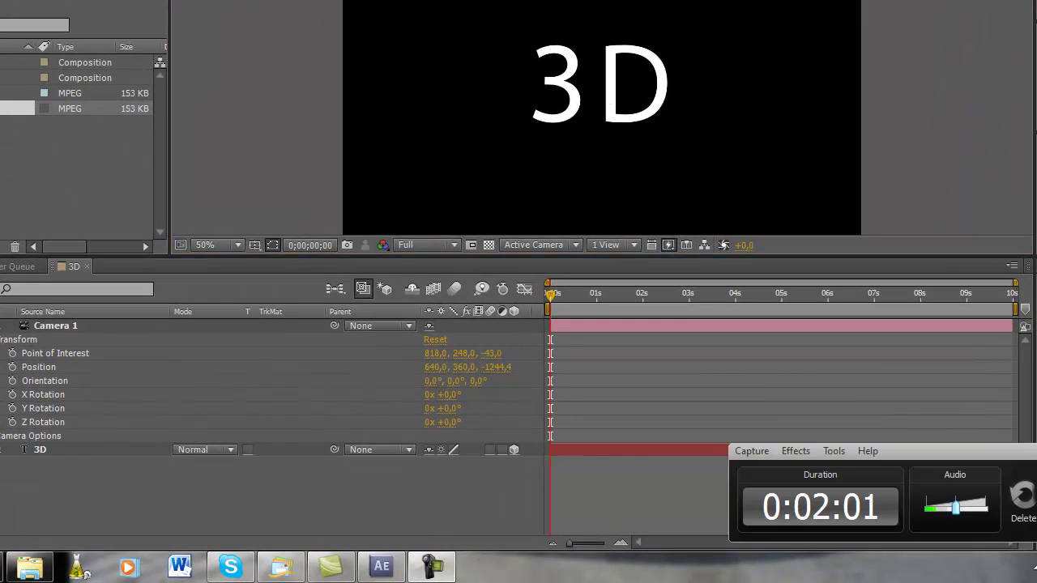